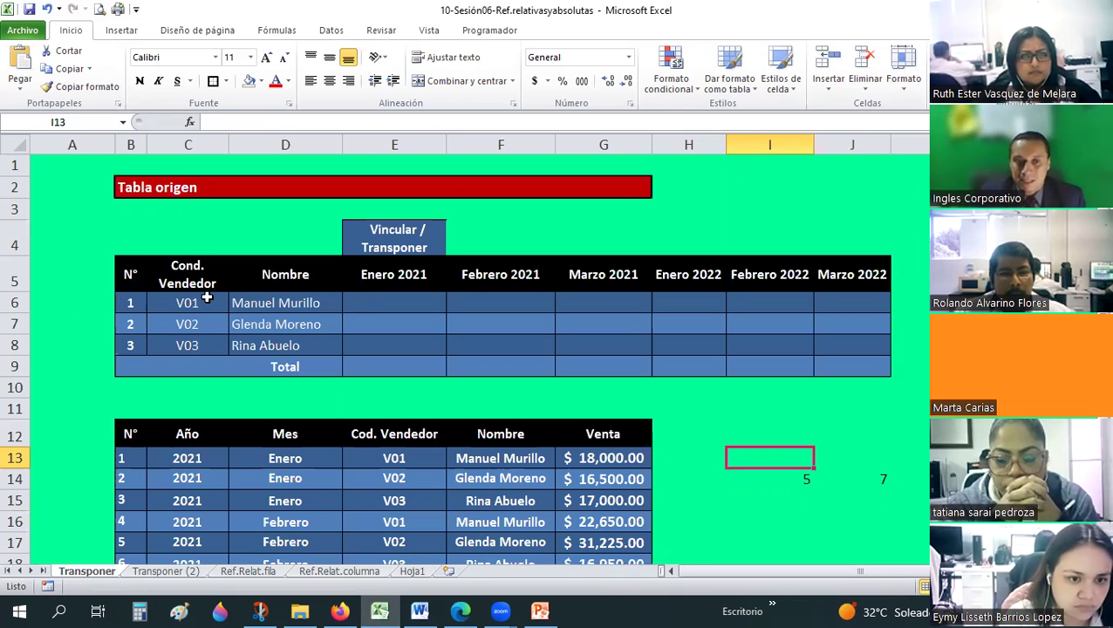
Step: Examine the seller summary table and the 2021 sales table's year, month, seller code, name and sales columns on the Transponer sheet
left_click_drag(188, 296, 255, 350)
scroll(255, 351, "down", 1)
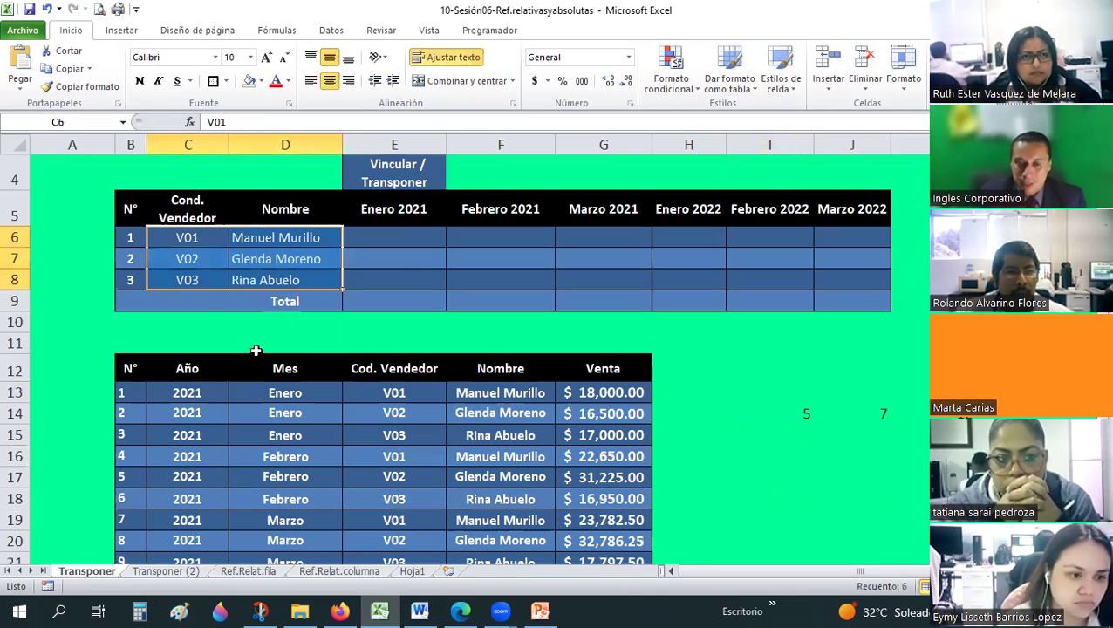
scroll(256, 351, "down", 2)
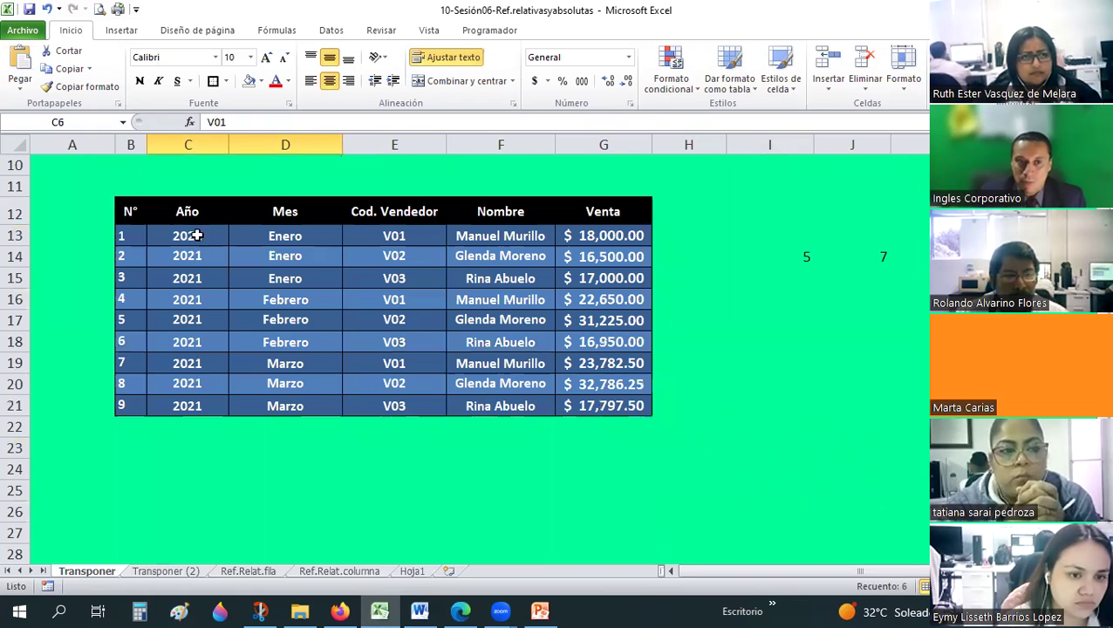
left_click_drag(188, 235, 194, 405)
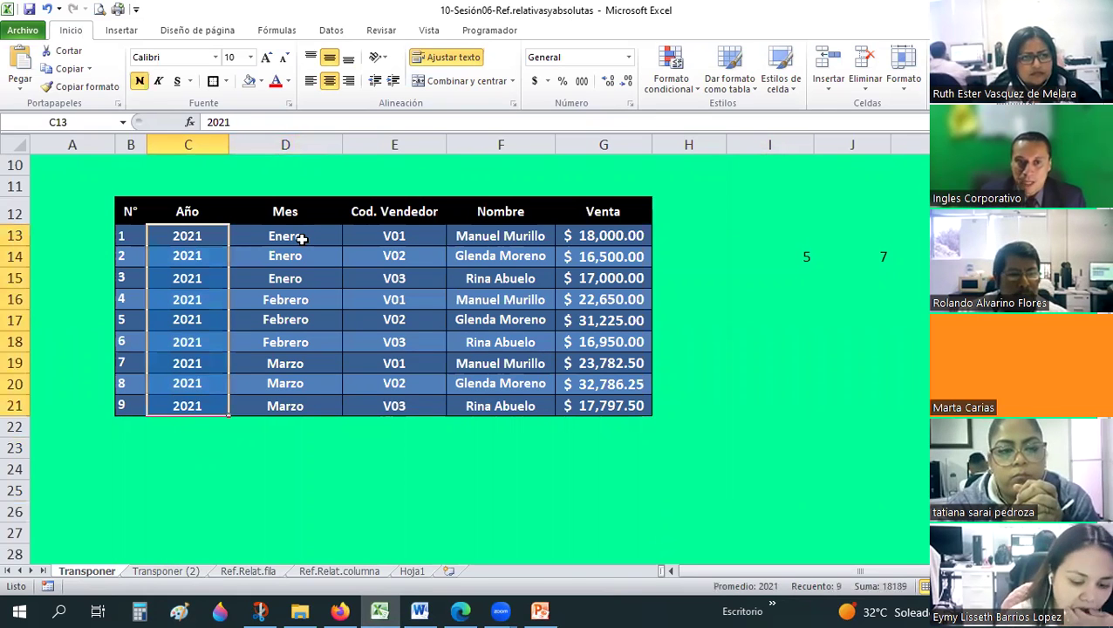
left_click_drag(301, 236, 285, 406)
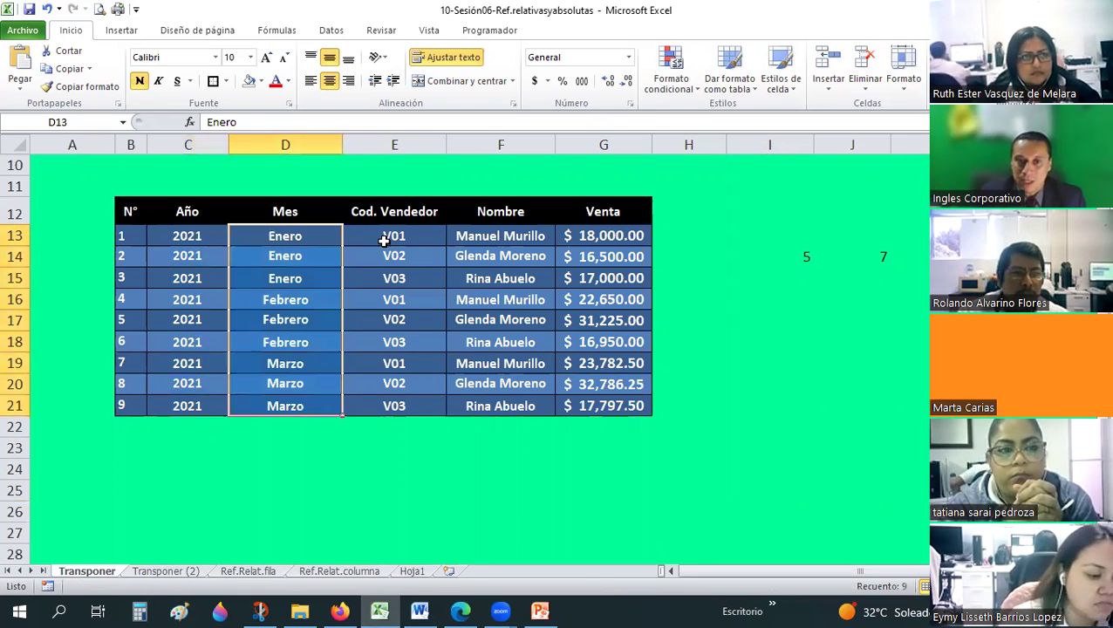
left_click_drag(394, 237, 394, 406)
left_click_drag(465, 236, 459, 383)
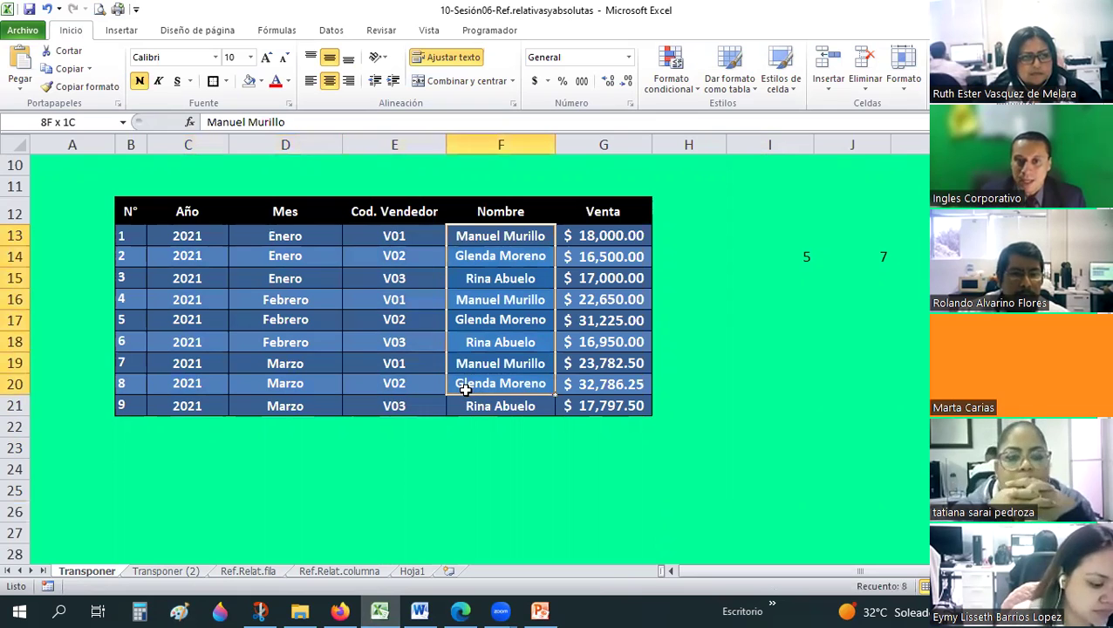
left_click(584, 257)
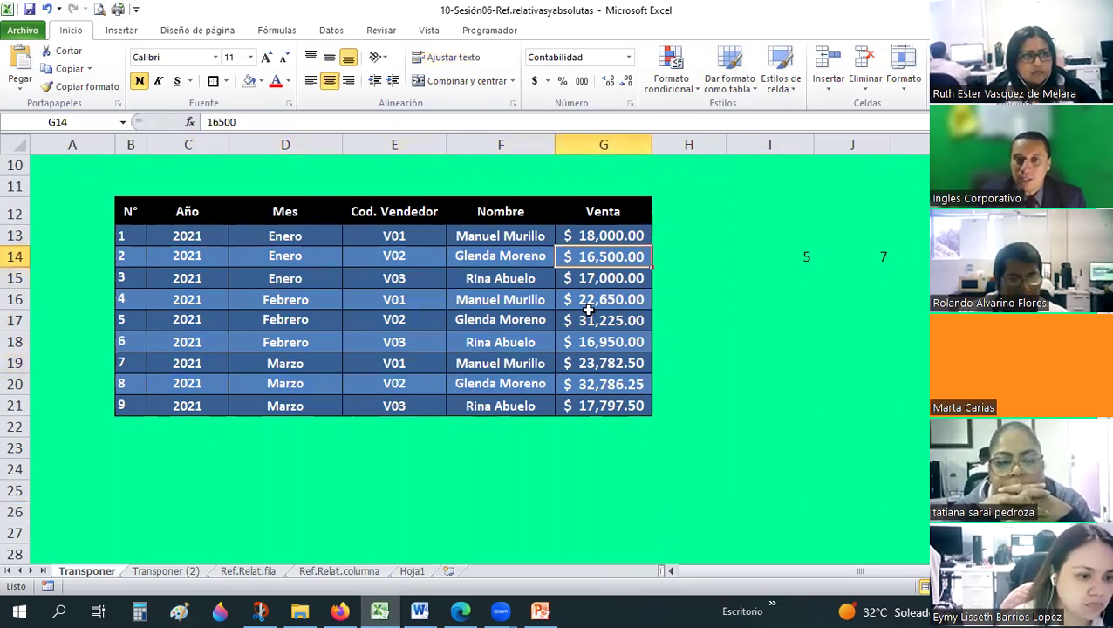
key("Down")
left_click(601, 364)
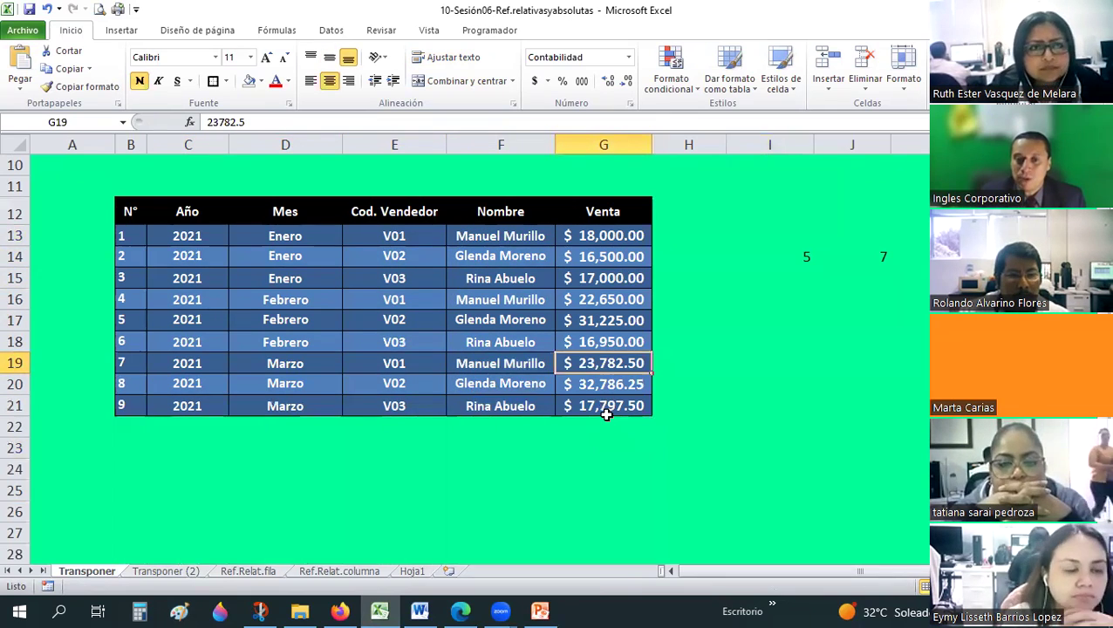
scroll(580, 347, "up", 3)
left_click(416, 303)
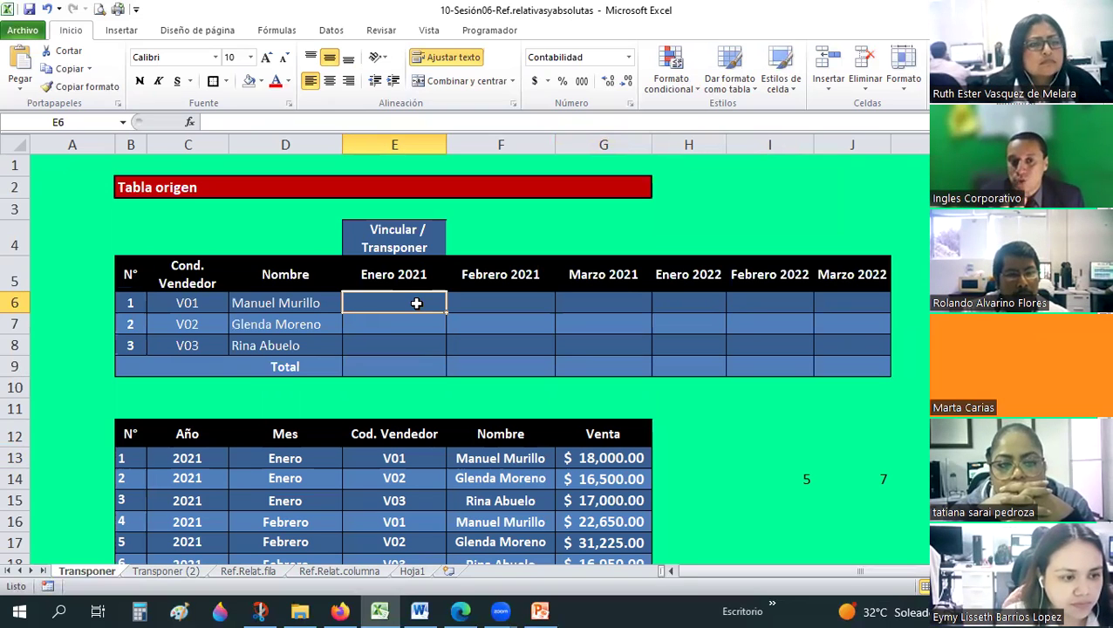
scroll(369, 302, "down", 3)
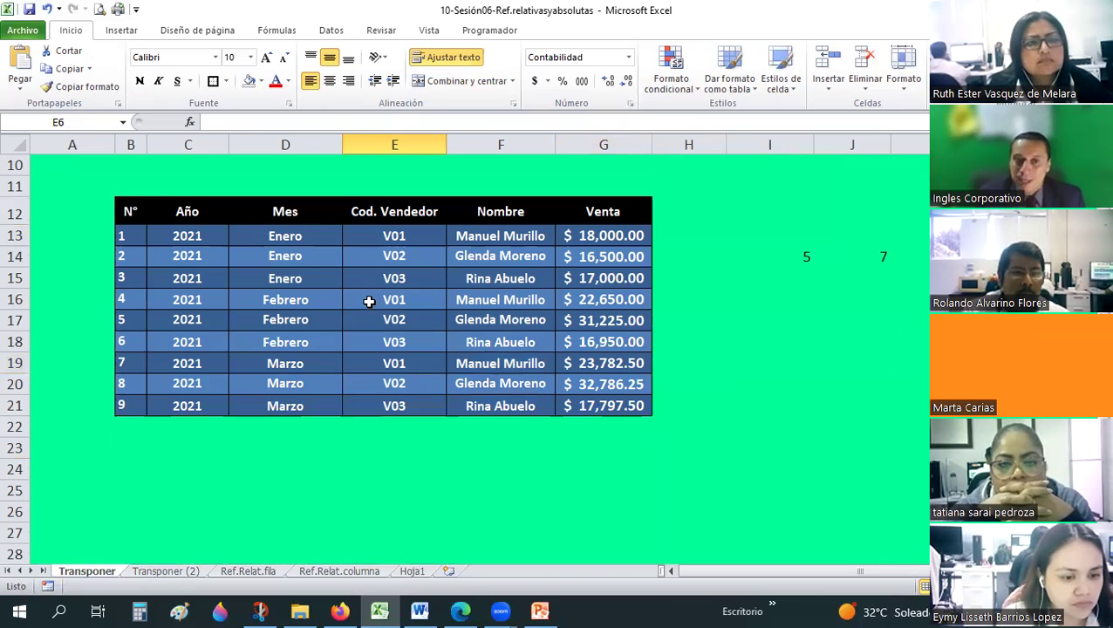
scroll(369, 302, "up", 1)
left_click_drag(130, 274, 348, 338)
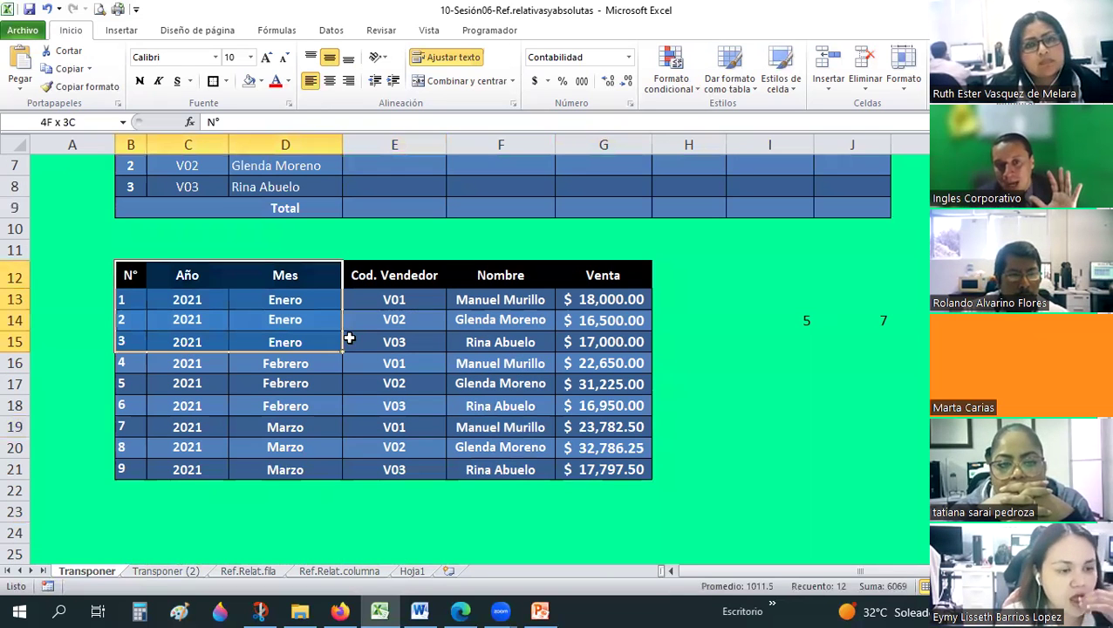
left_click_drag(571, 469, 576, 470)
left_click(207, 510)
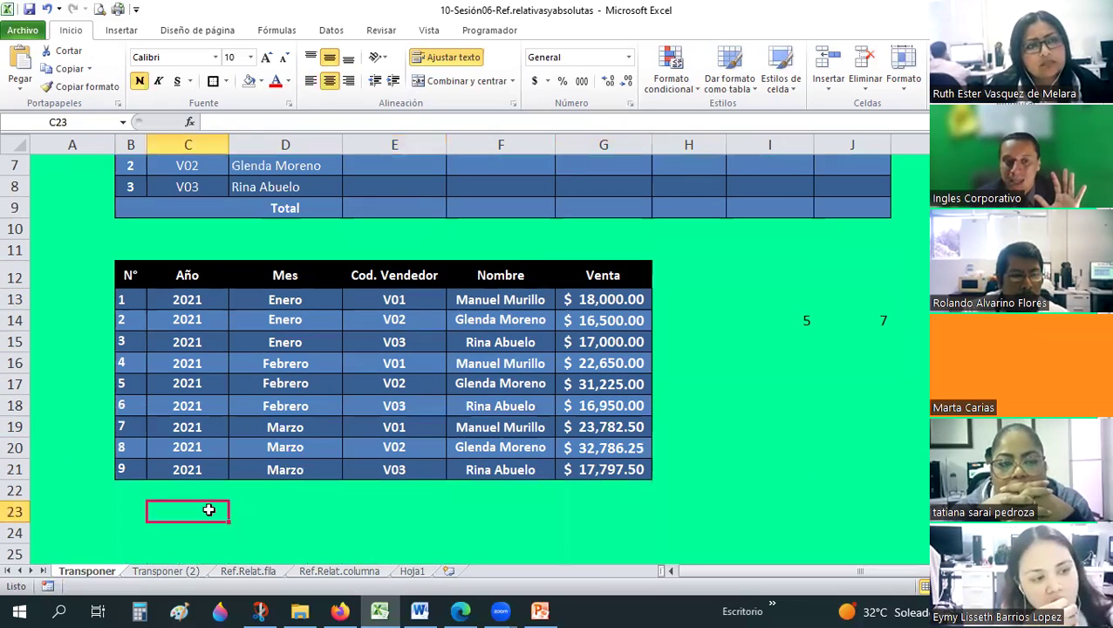
Step: Review the 2022 sales table on the Transponer (2) sheet and return to the summary table on the Transponer sheet
left_click(165, 571)
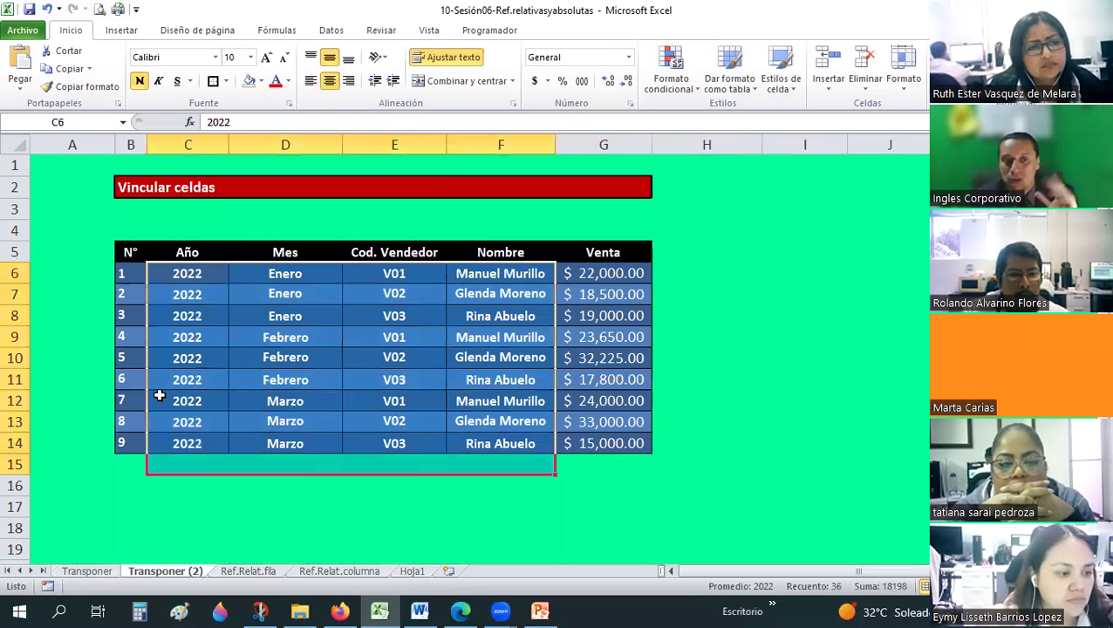
left_click(285, 485)
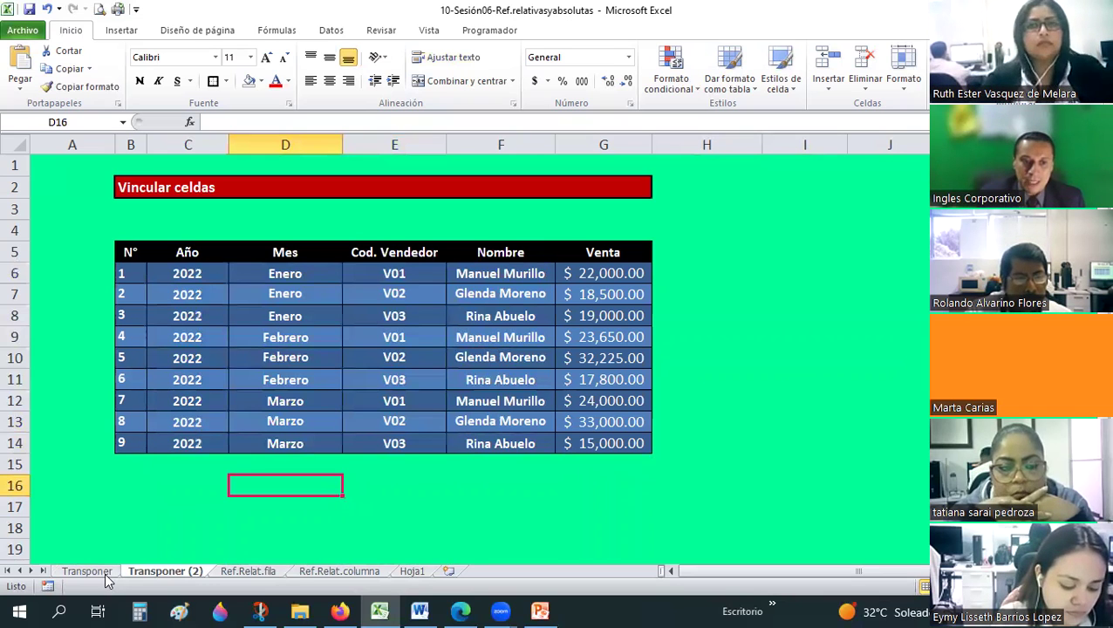
key("ctrl+Page_Up")
scroll(320, 410, "up", 1)
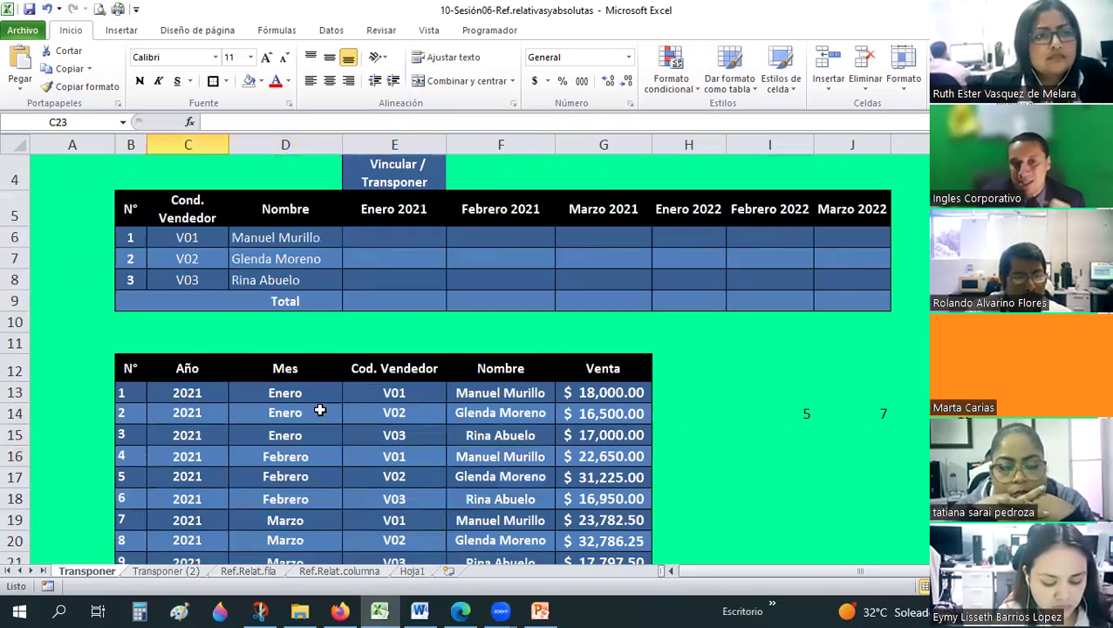
scroll(321, 370, "up", 1)
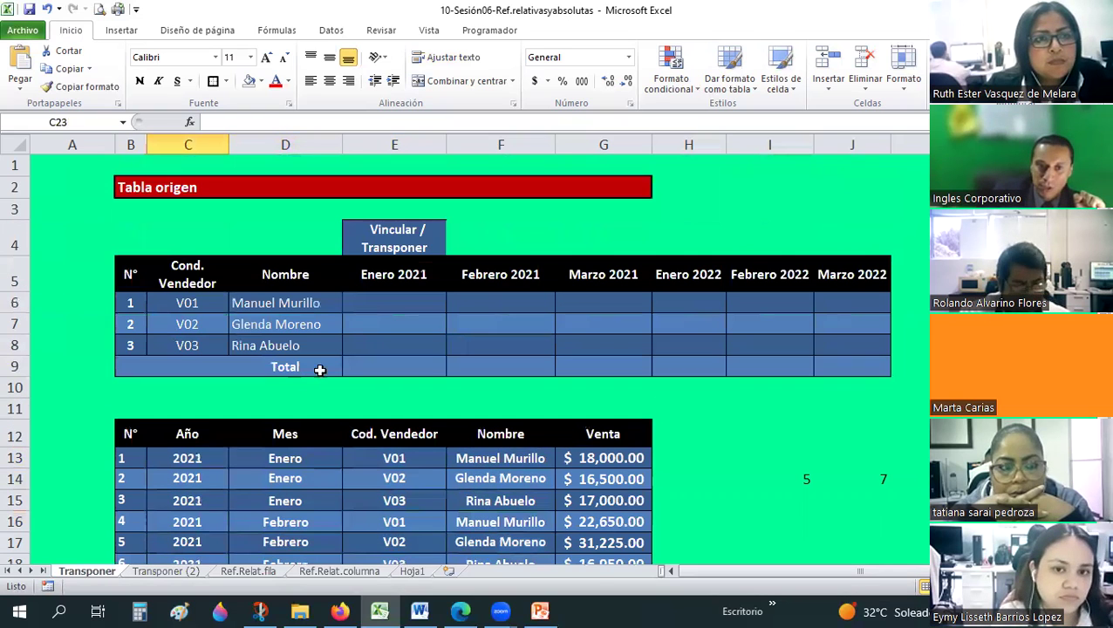
scroll(320, 369, "down", 1)
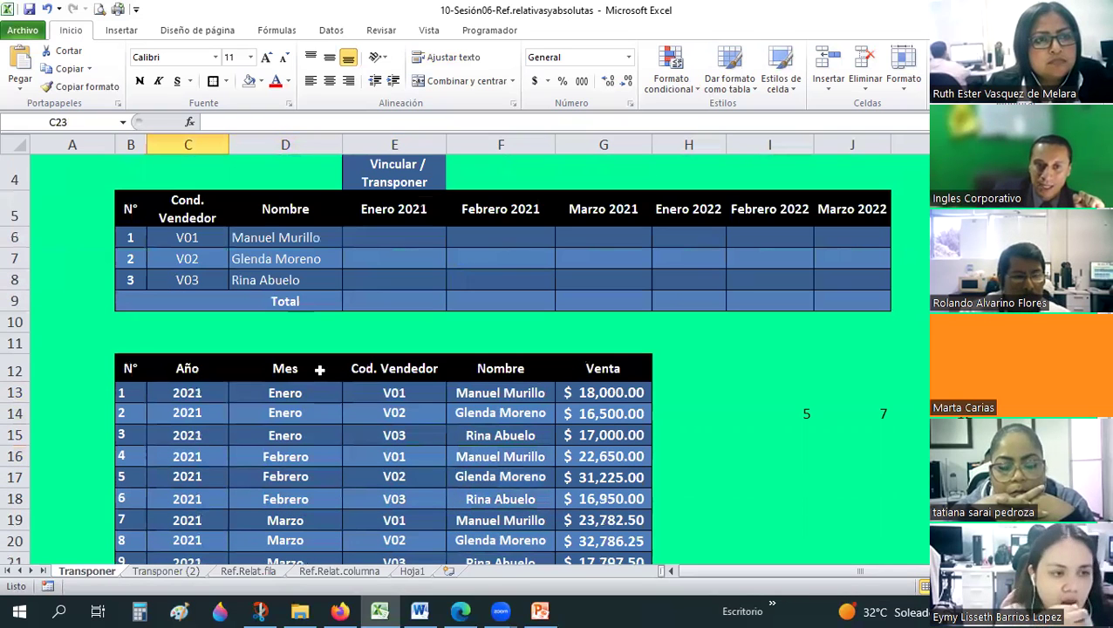
Step: Link seller V01's Enero 2021 cell E6 to the matching sale with the formula =G13
left_click(277, 238)
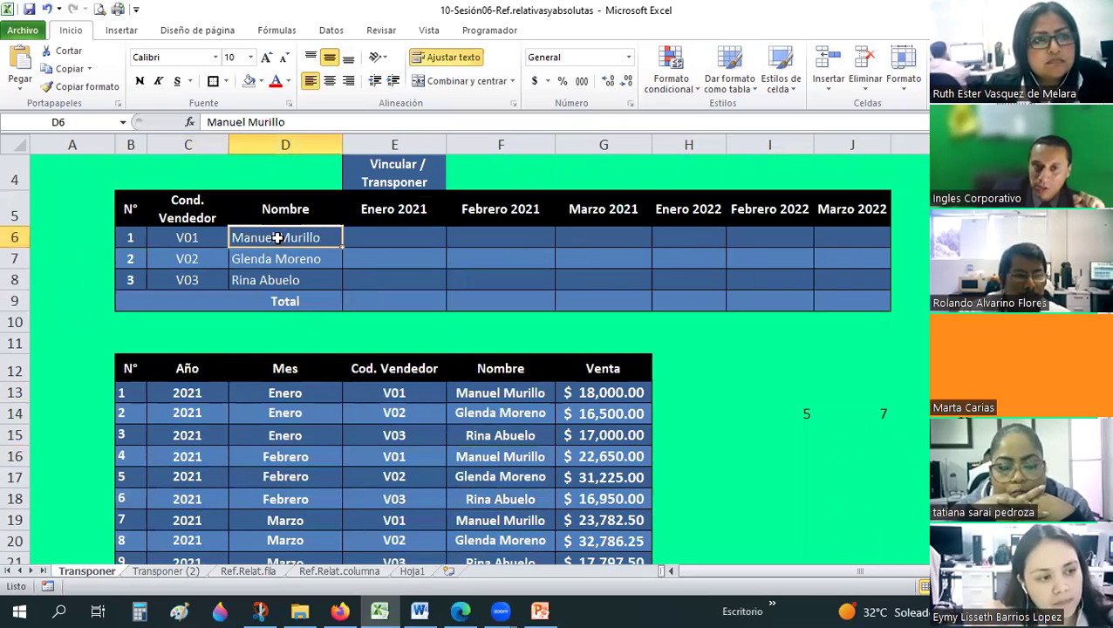
left_click(394, 236)
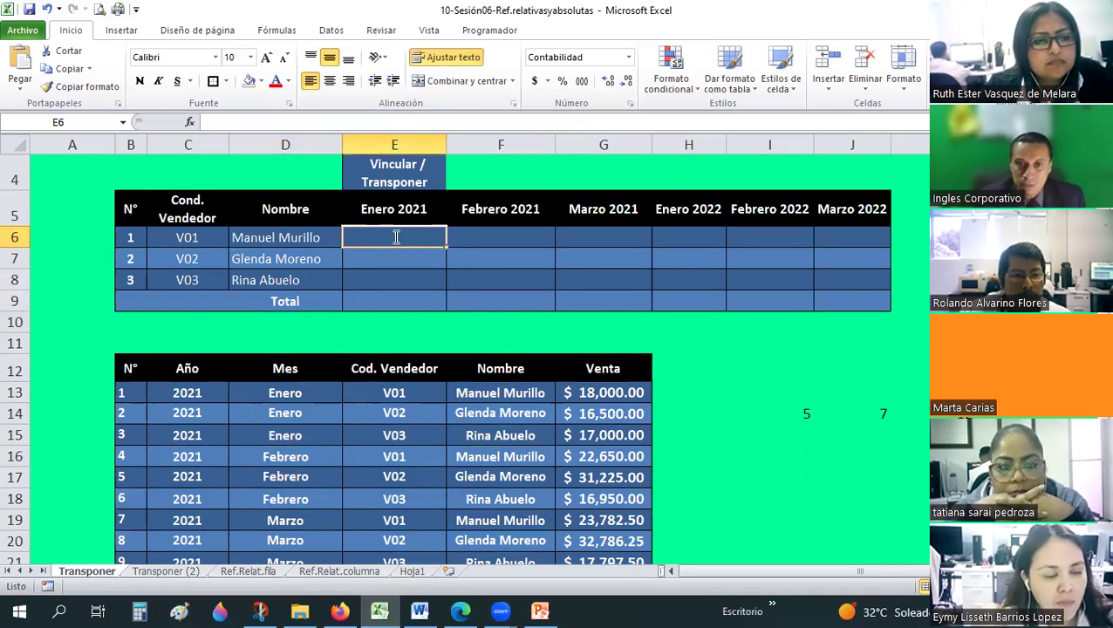
type("=")
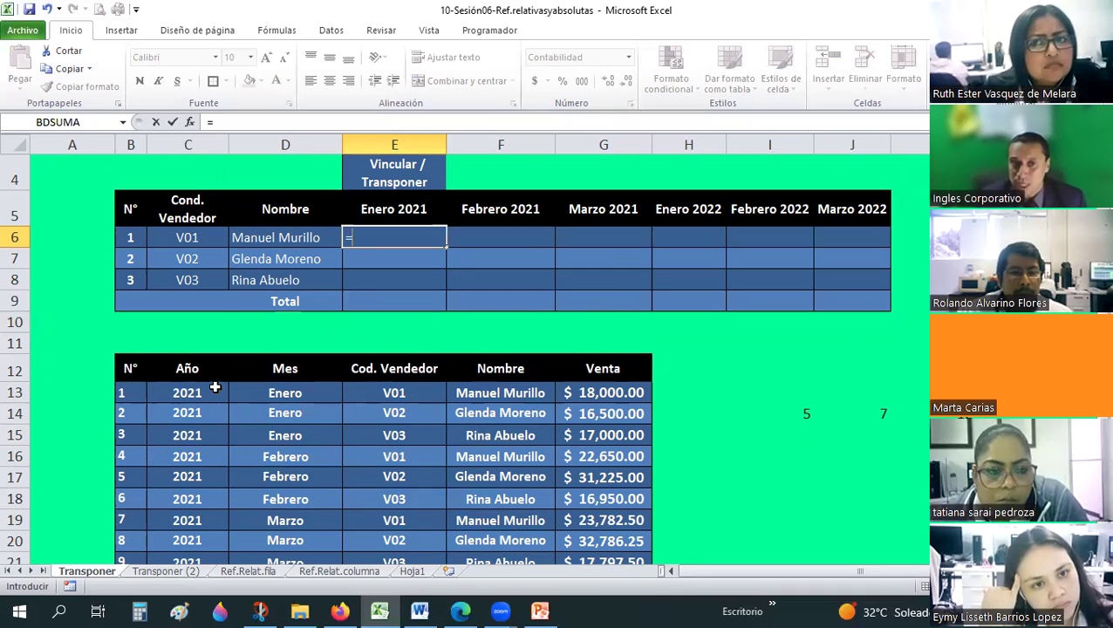
left_click(636, 393)
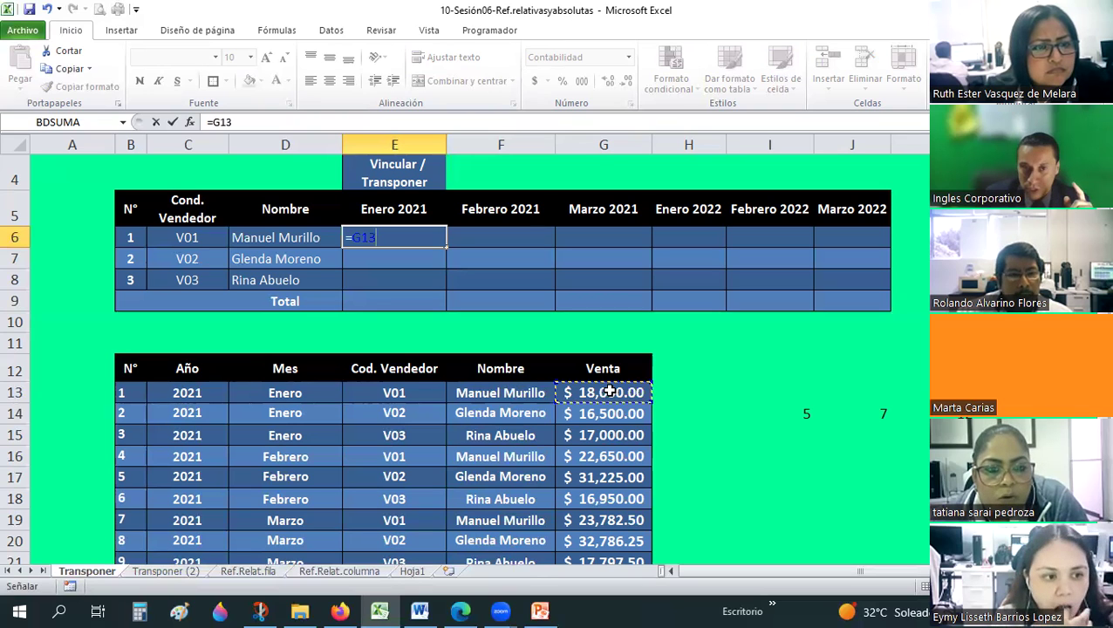
key("ctrl+Return")
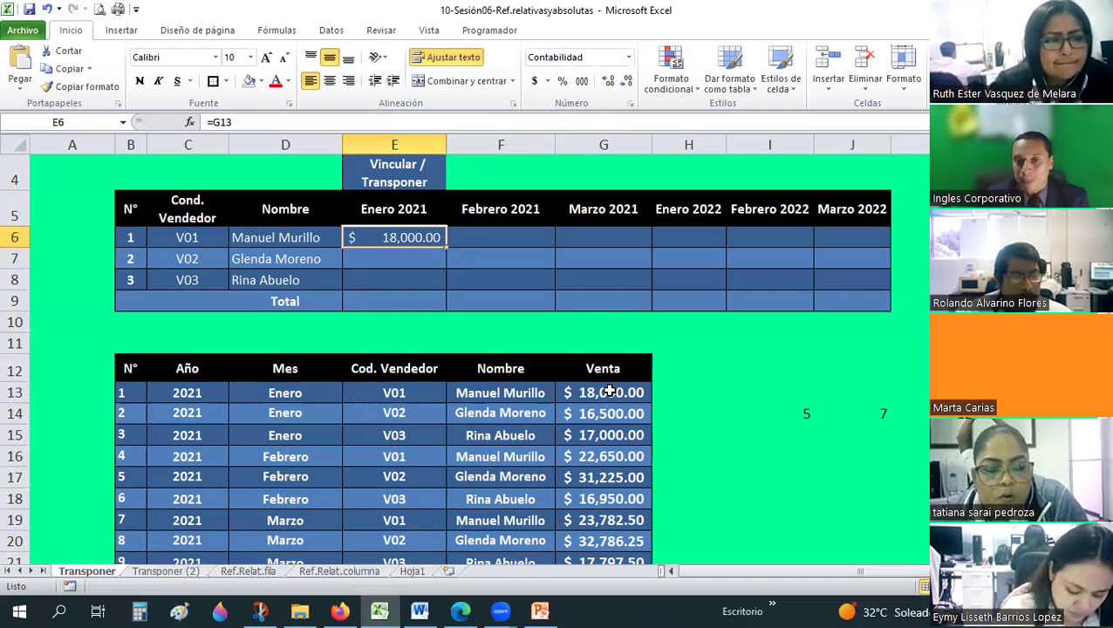
Step: Change seller V01's January 2021 sale in G13 of the source table to 19650
left_click(610, 391)
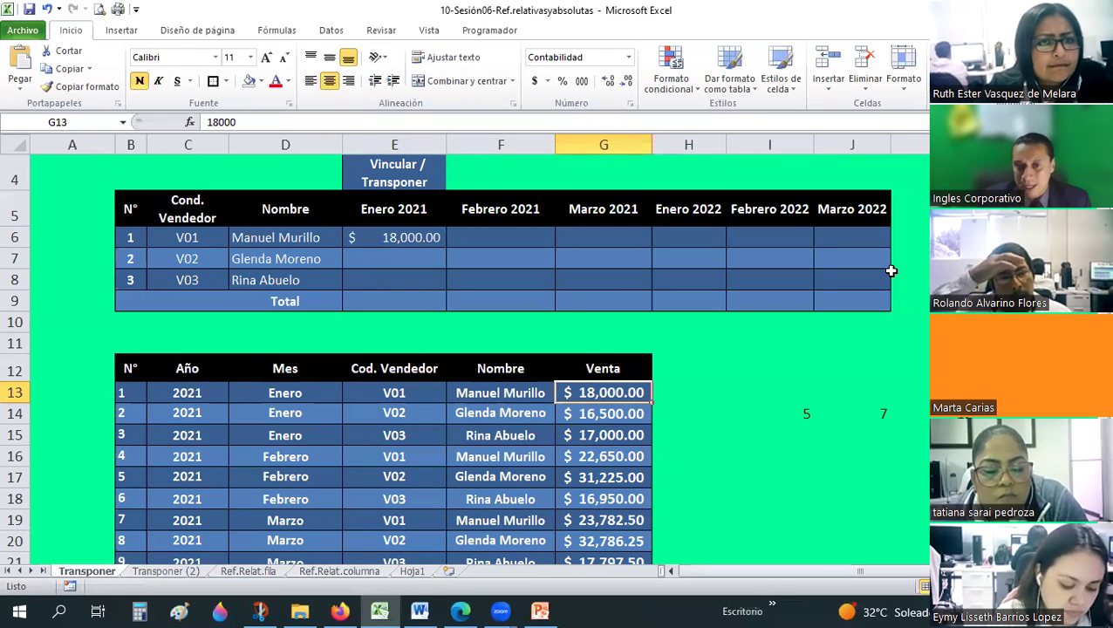
type("19")
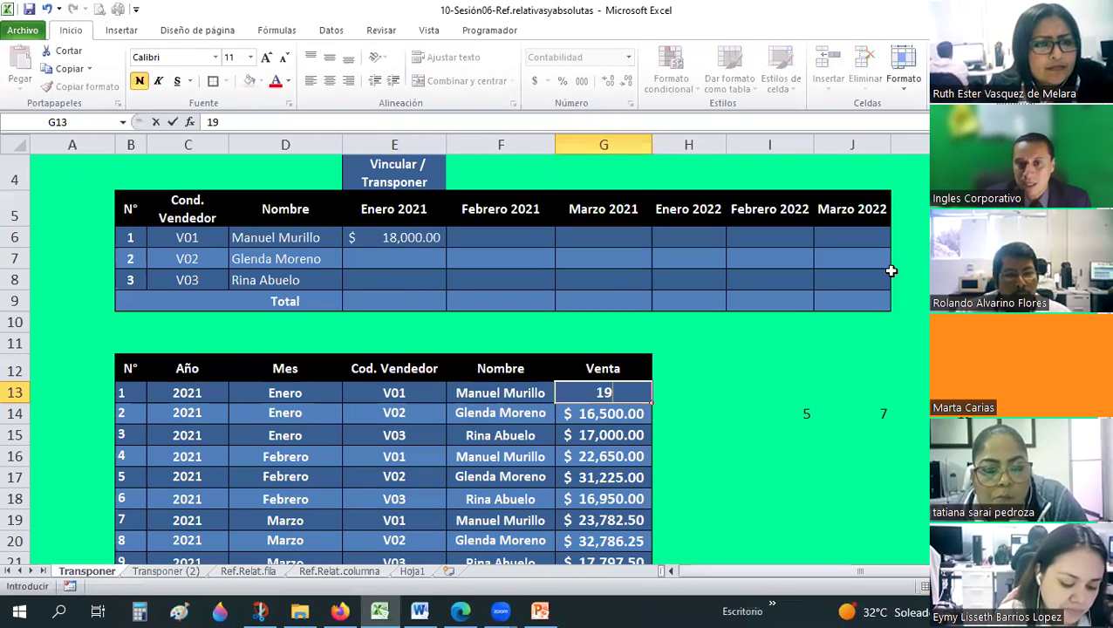
type("650")
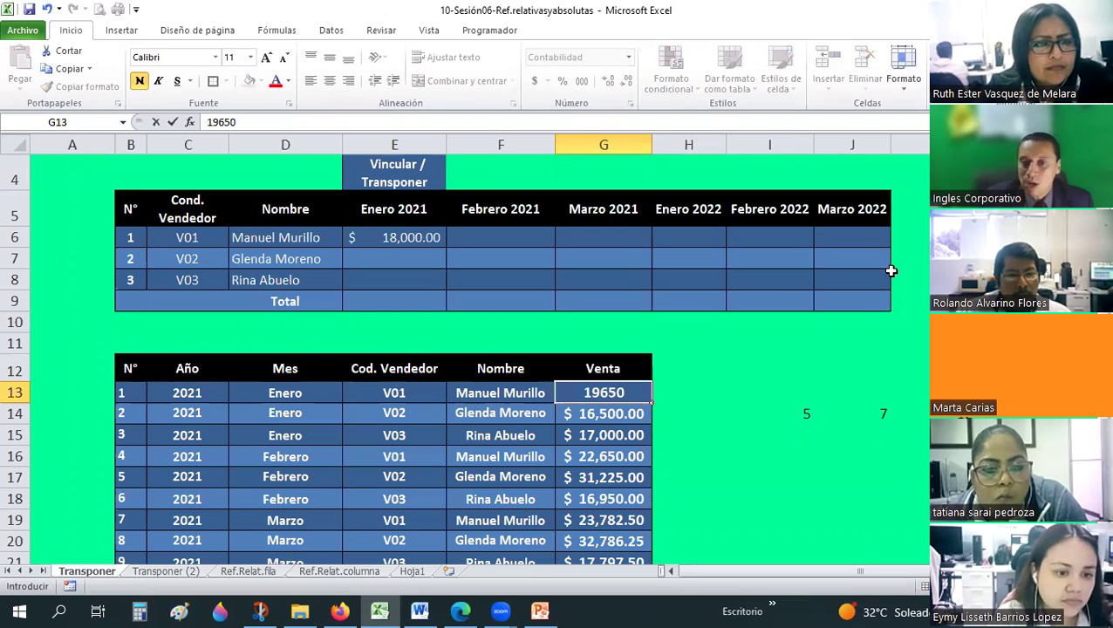
key("Return")
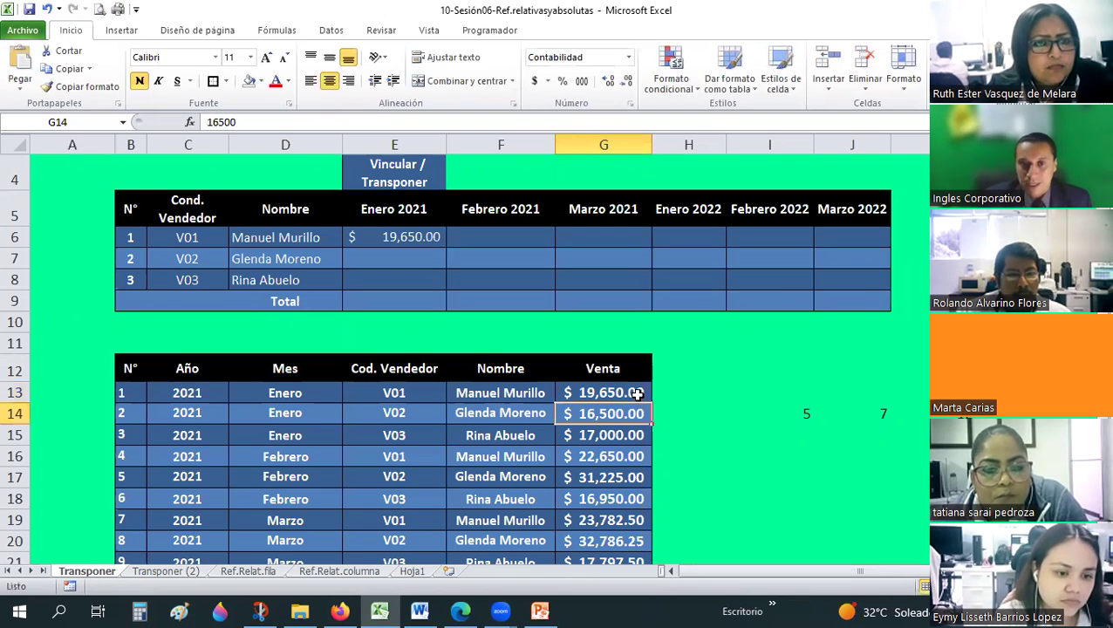
Step: Overwrite the link formula in summary cell E6 with the fixed value 17000
left_click(386, 246)
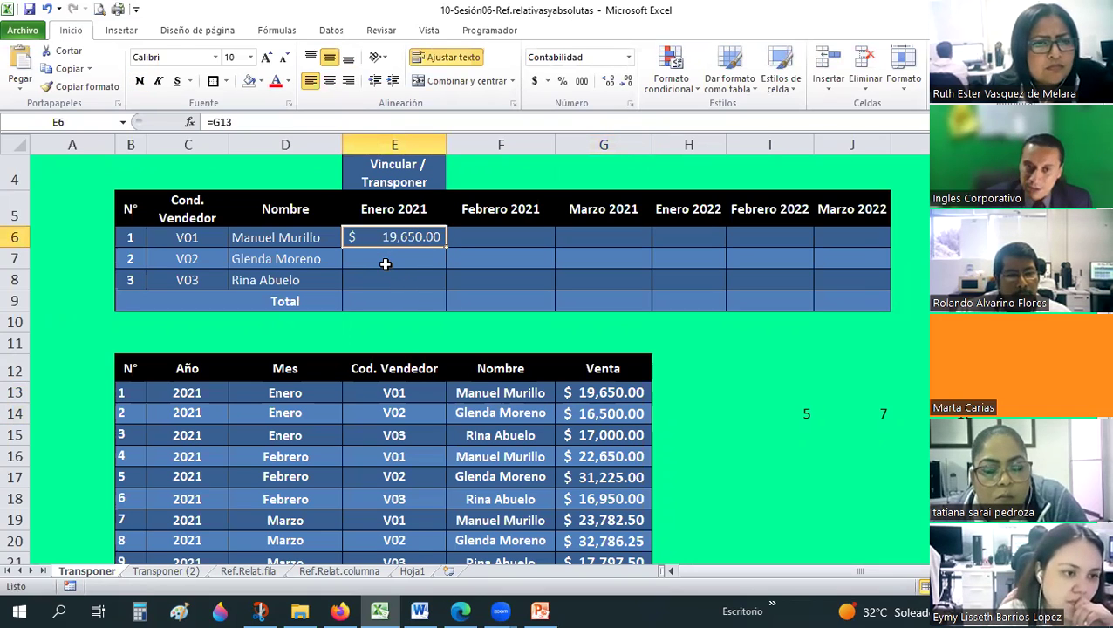
type("196")
key("BackSpace")
key("BackSpace")
type("7")
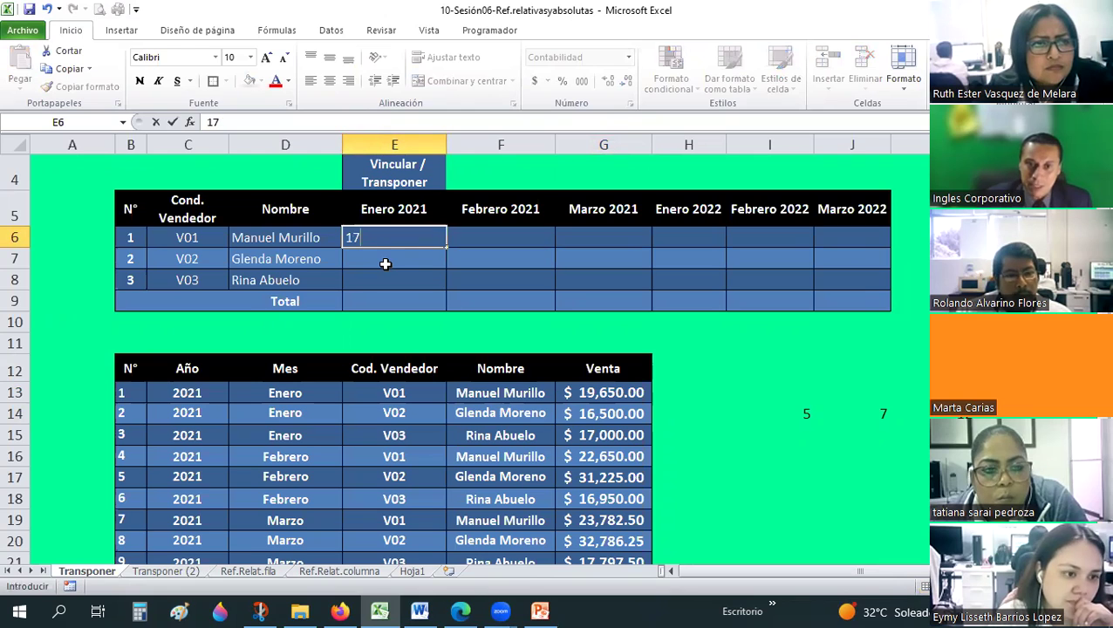
type("000")
key("Return")
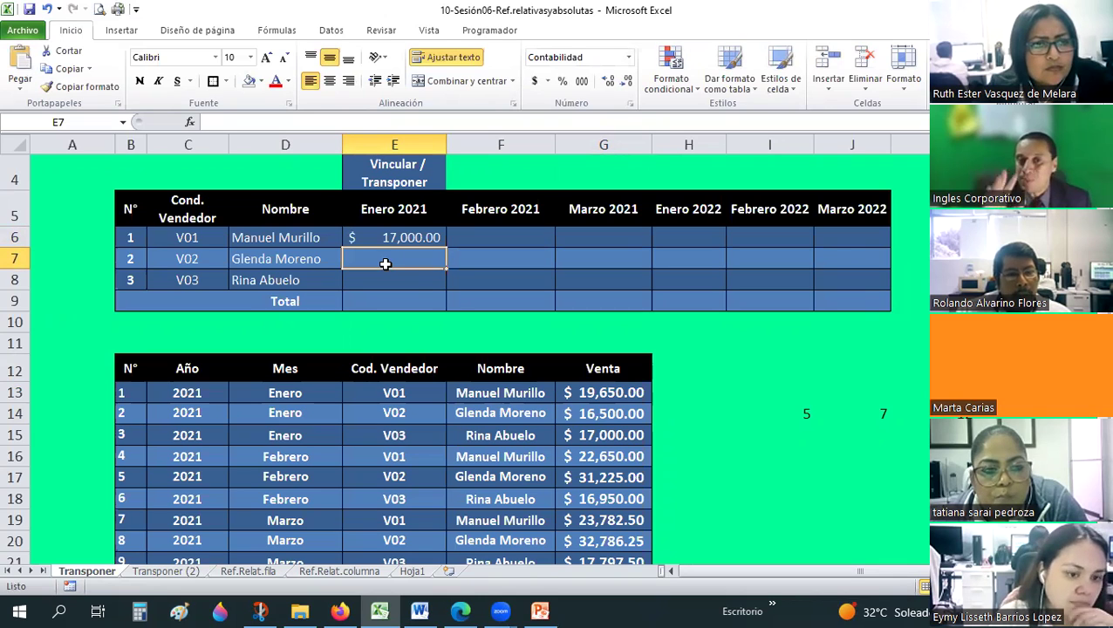
Step: Look at the Base de datos, Formularios and Reportes diagram on the Hoja1 sheet and return to the Transponer sheet
left_click(392, 234)
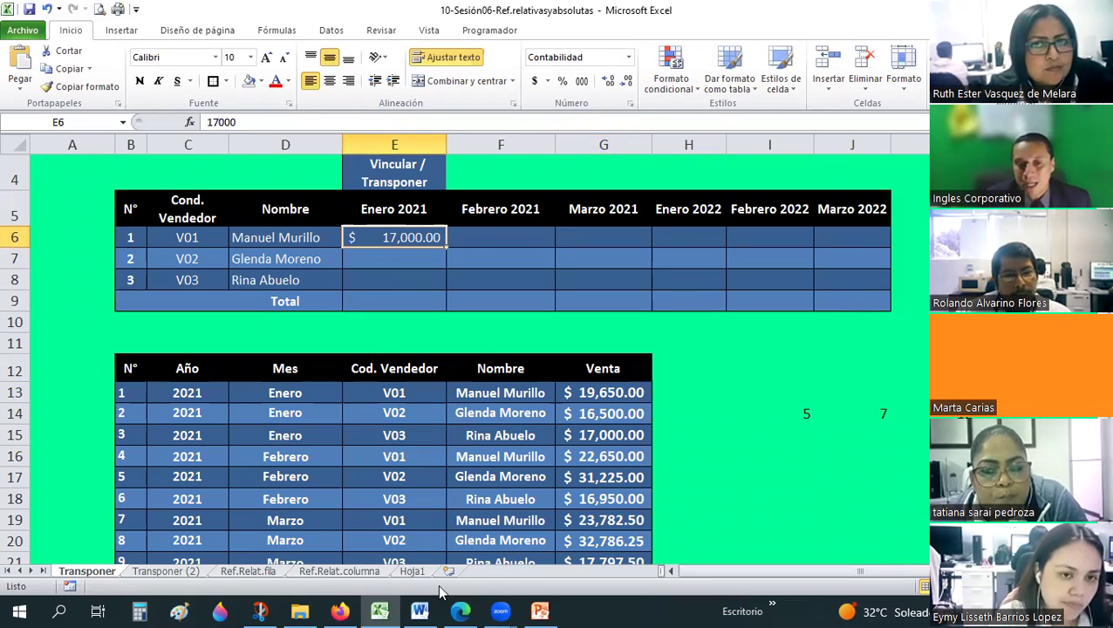
left_click(415, 572)
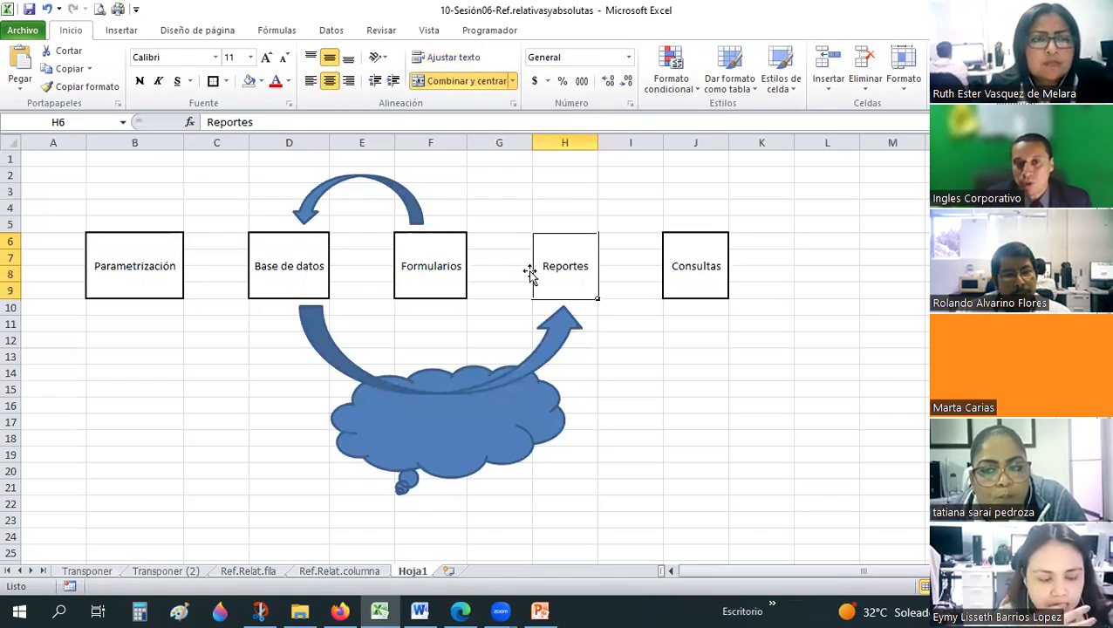
key("ctrl+Page_Up")
key("ctrl+Page_Up")
key("ctrl+Page_Up")
key("ctrl+Page_Up")
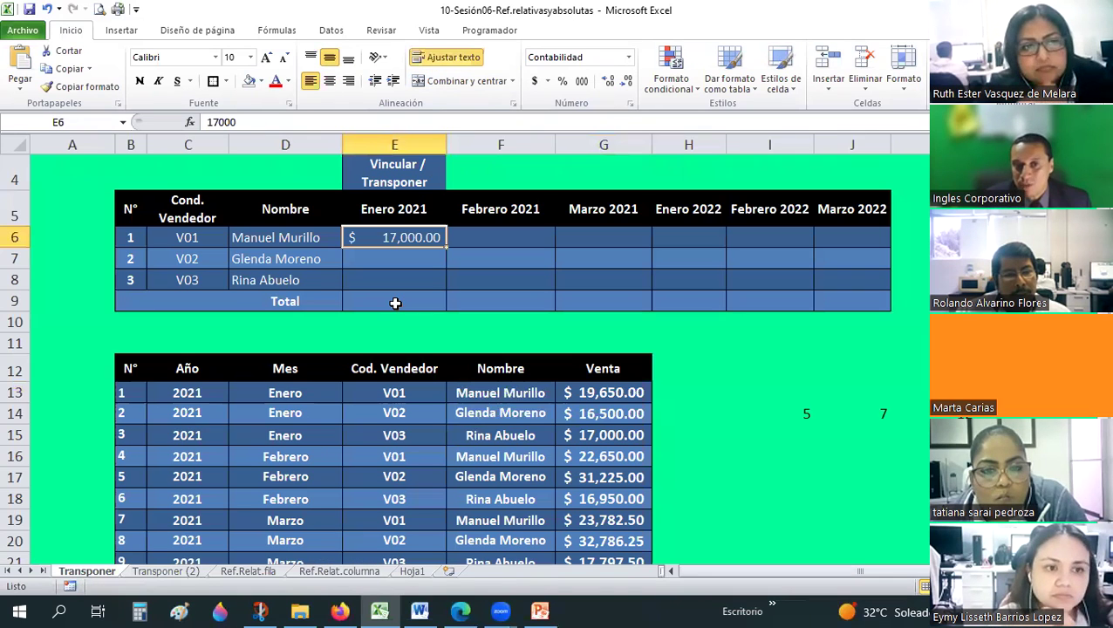
Step: Undo the fixed-value entry in E6 and compare the cell's formula with source cell G13
key("ctrl+z")
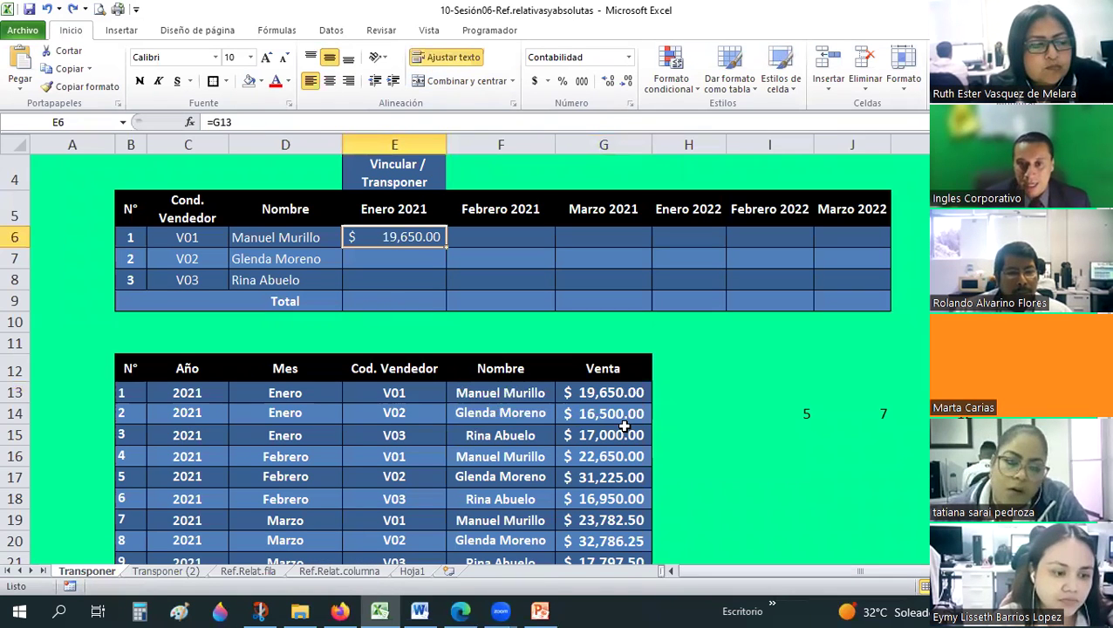
left_click(609, 391)
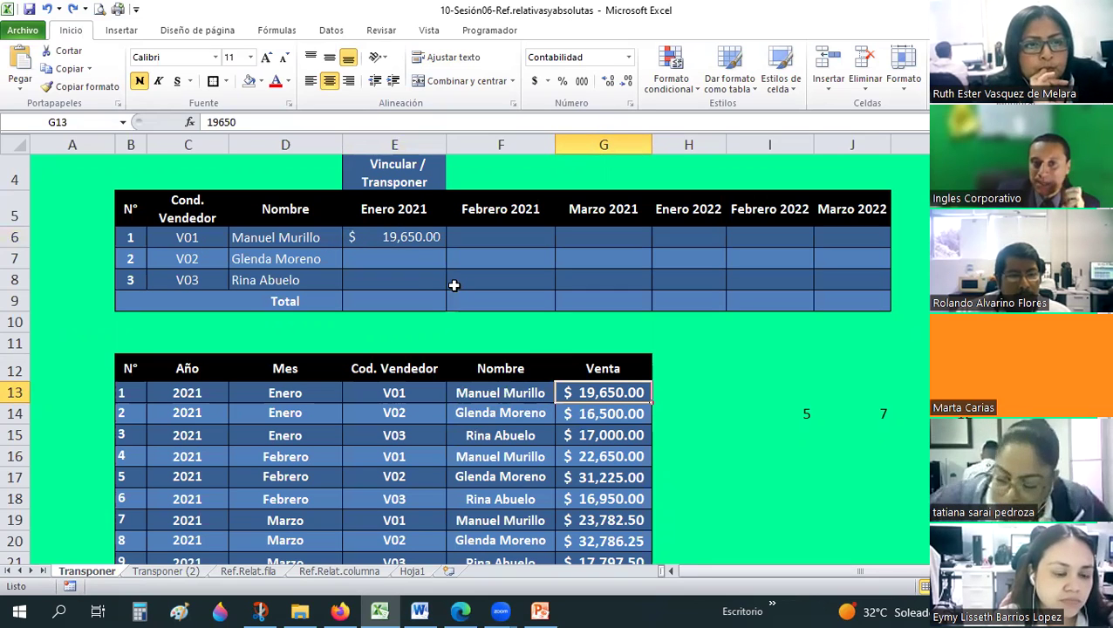
left_click(408, 247)
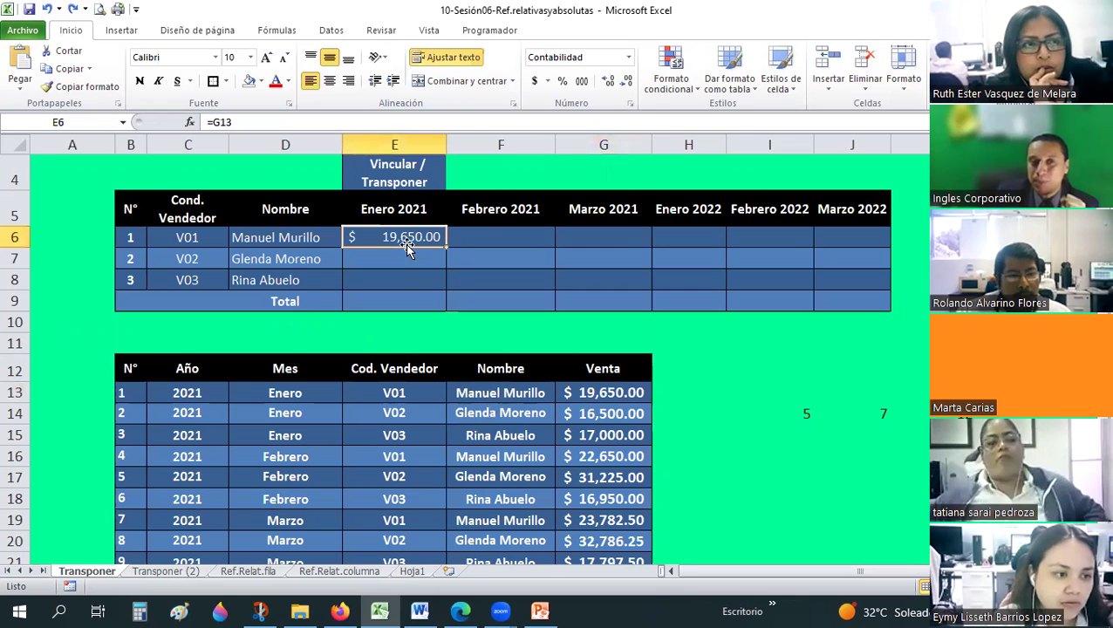
Step: Link summary cell E7 to source cell G14 and clear the link from the cell
left_click(405, 259)
type("=")
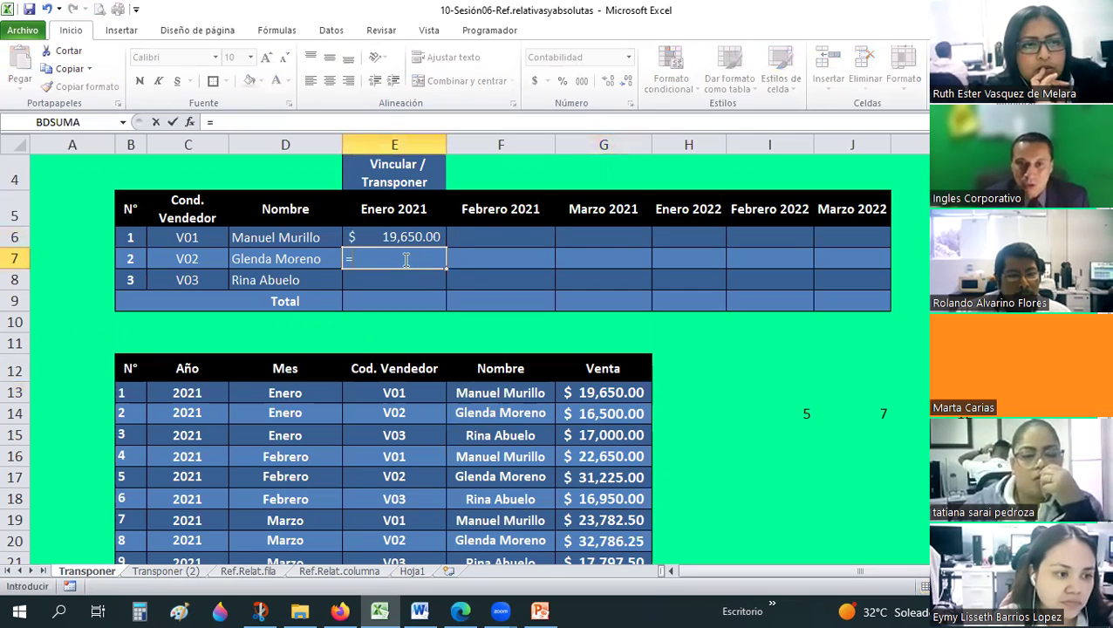
left_click(594, 415)
key("Return")
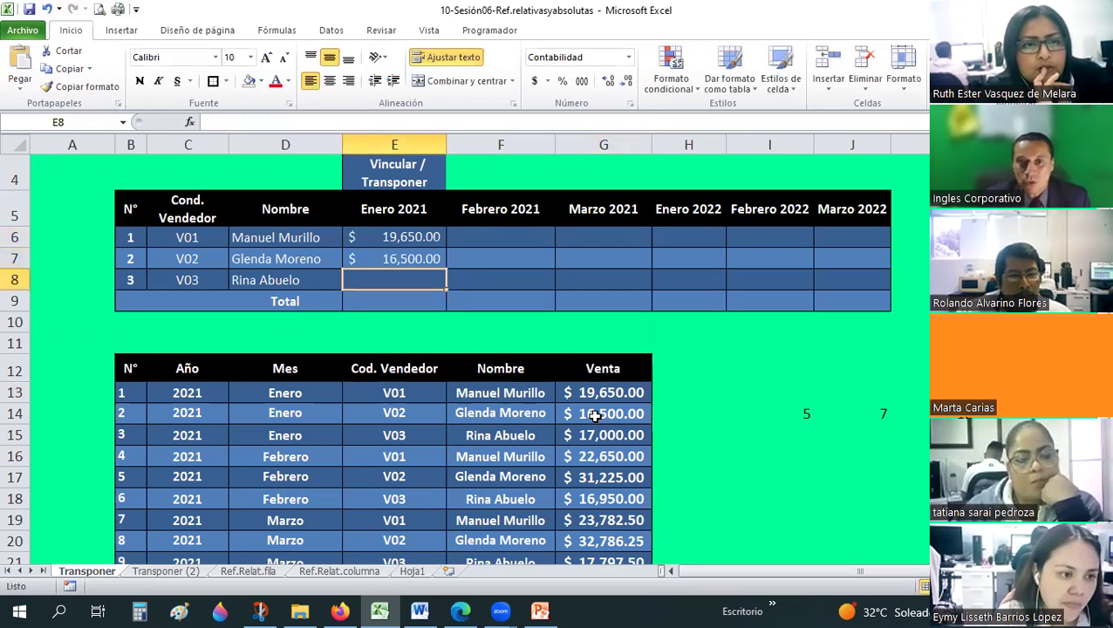
key("Up")
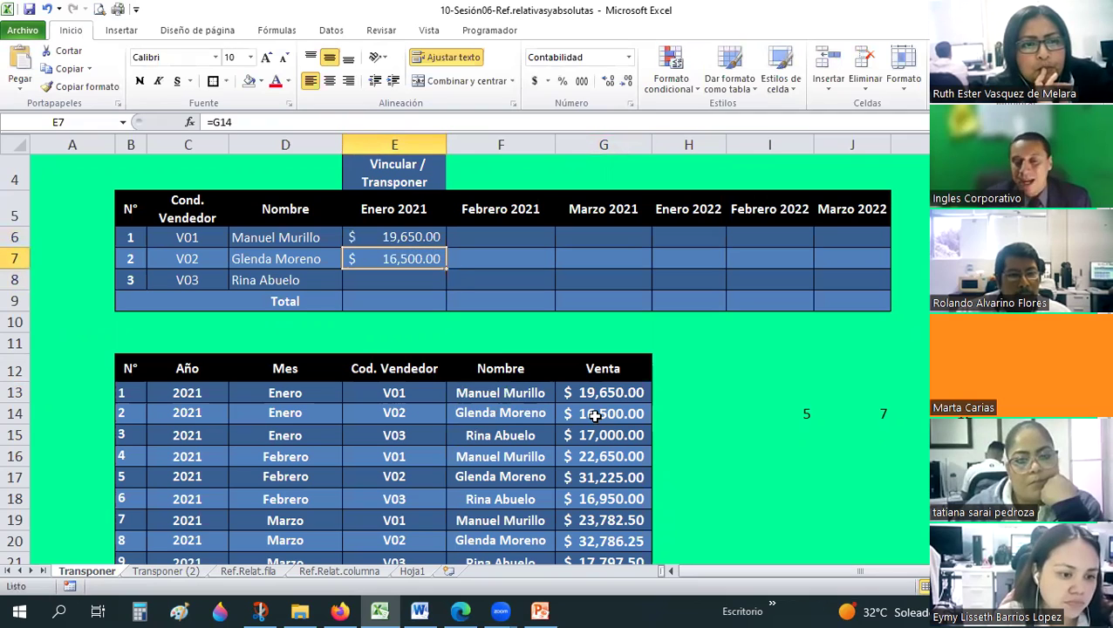
key("Delete")
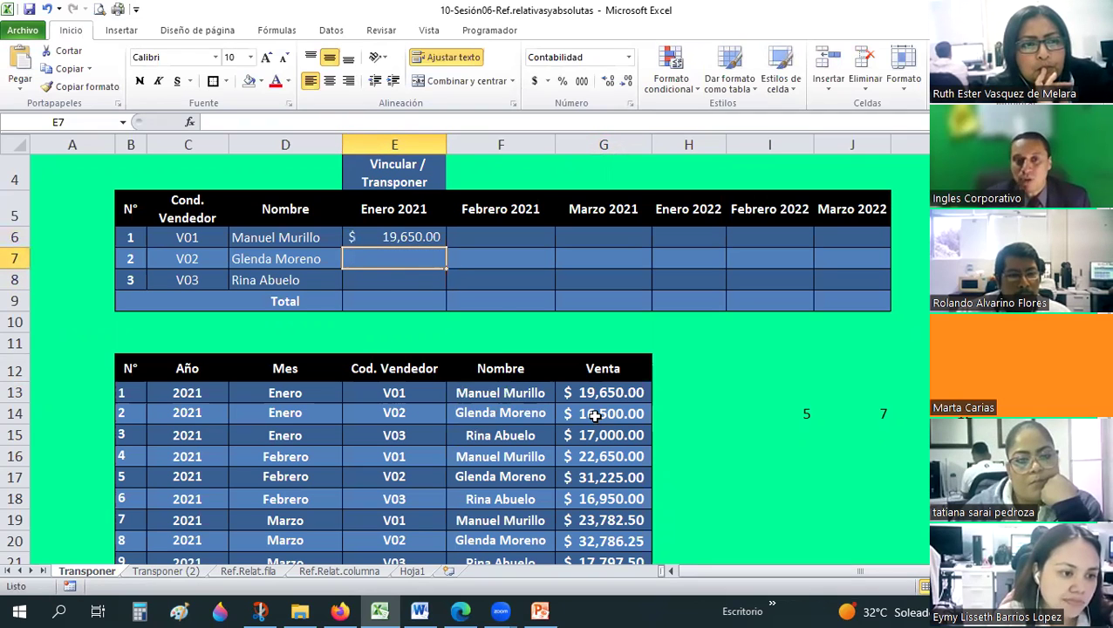
Step: Compare the seller codes, names and January 2021 heading in the summary with source rows 13 to 15 to check that the order matches
left_click(420, 238)
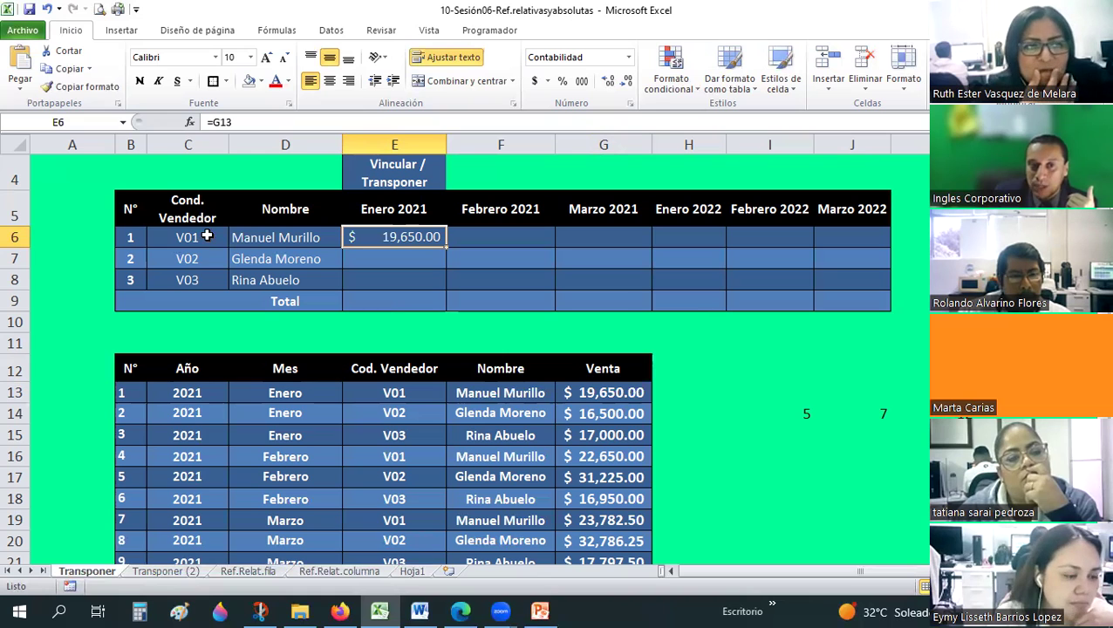
left_click(234, 238)
left_click(185, 238)
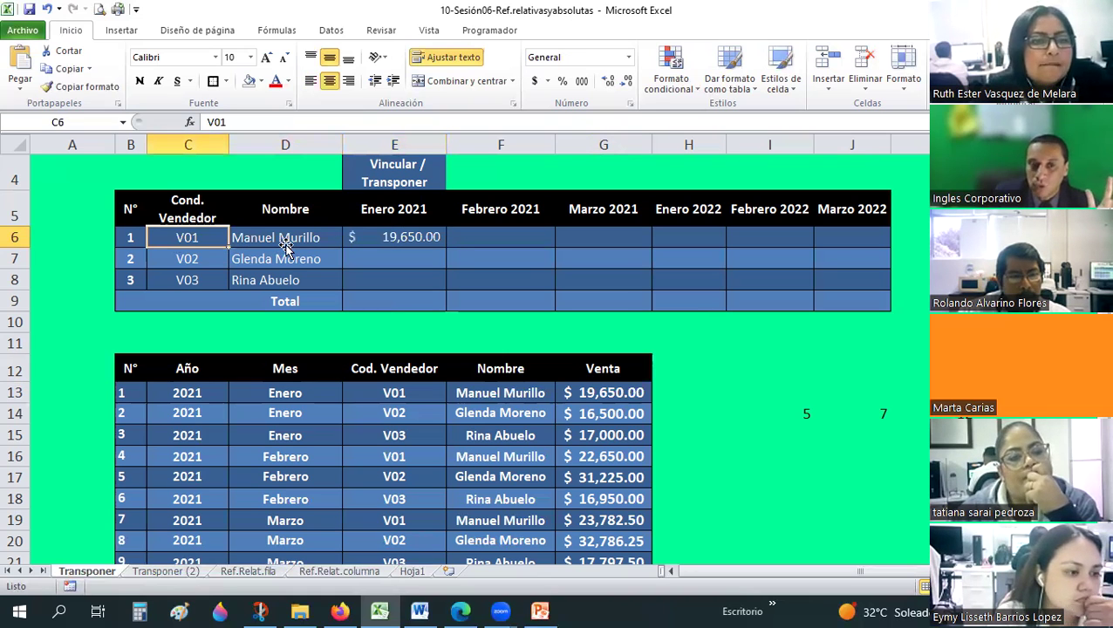
left_click(386, 239)
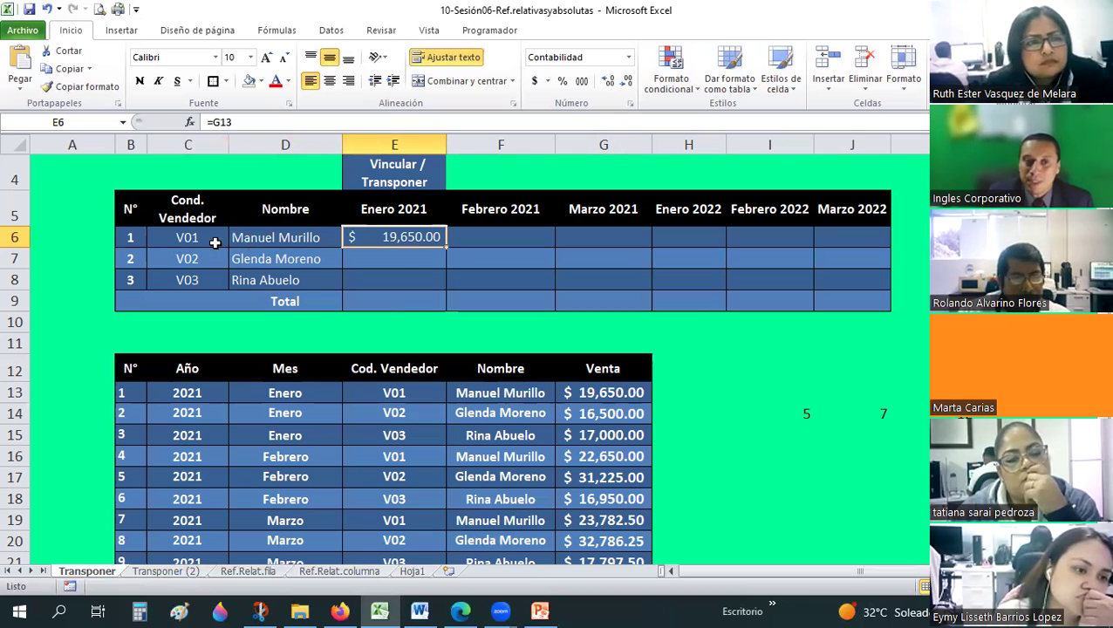
left_click(609, 395)
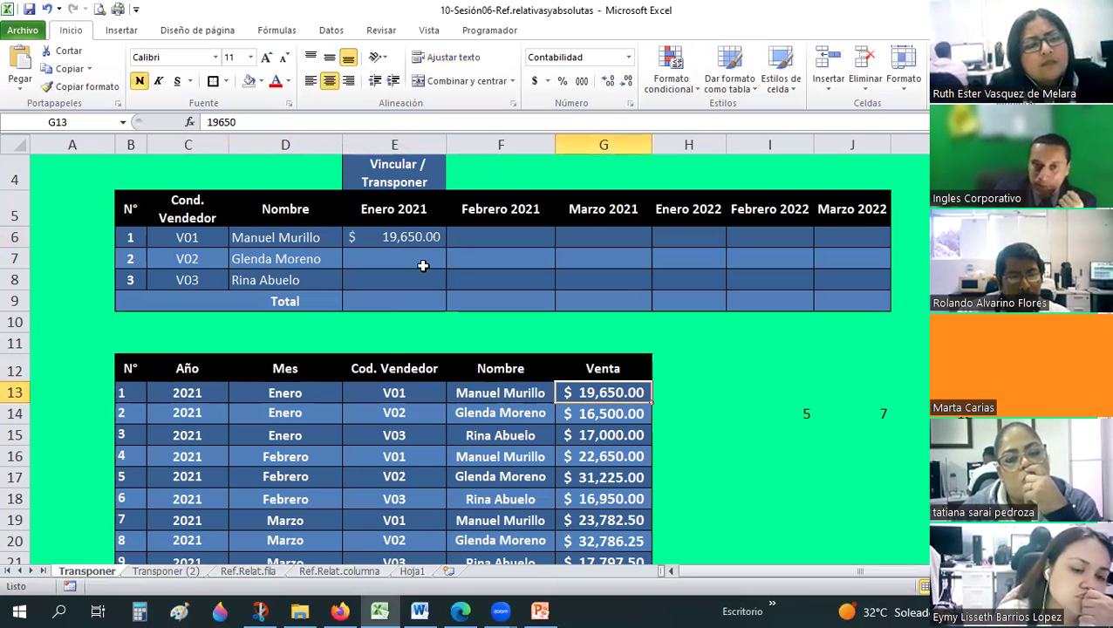
left_click(218, 261)
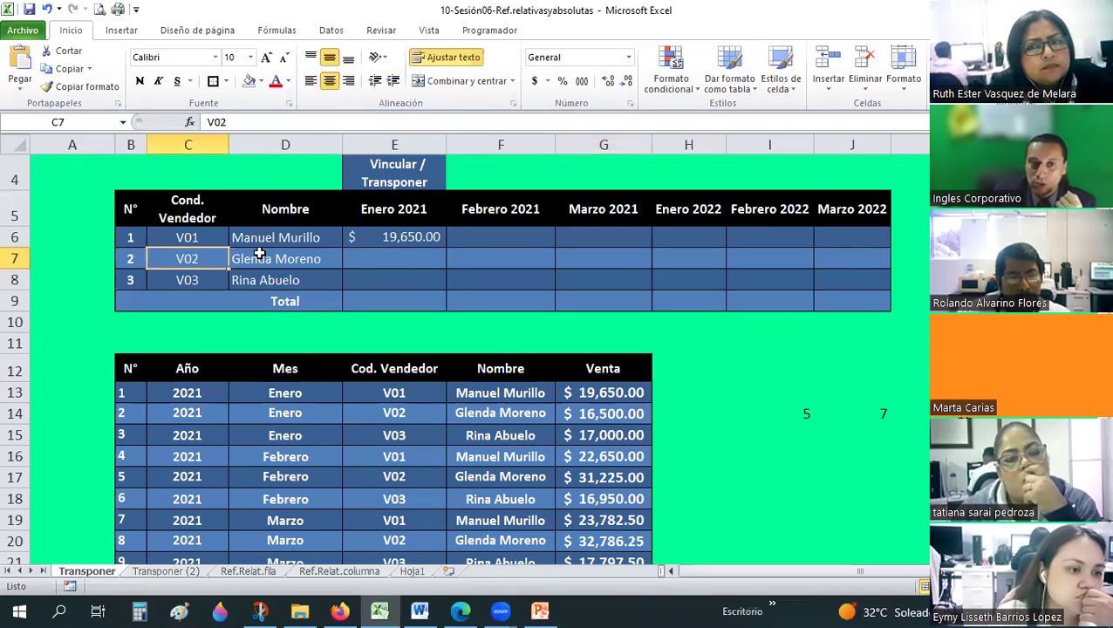
left_click(260, 253)
left_click(422, 416)
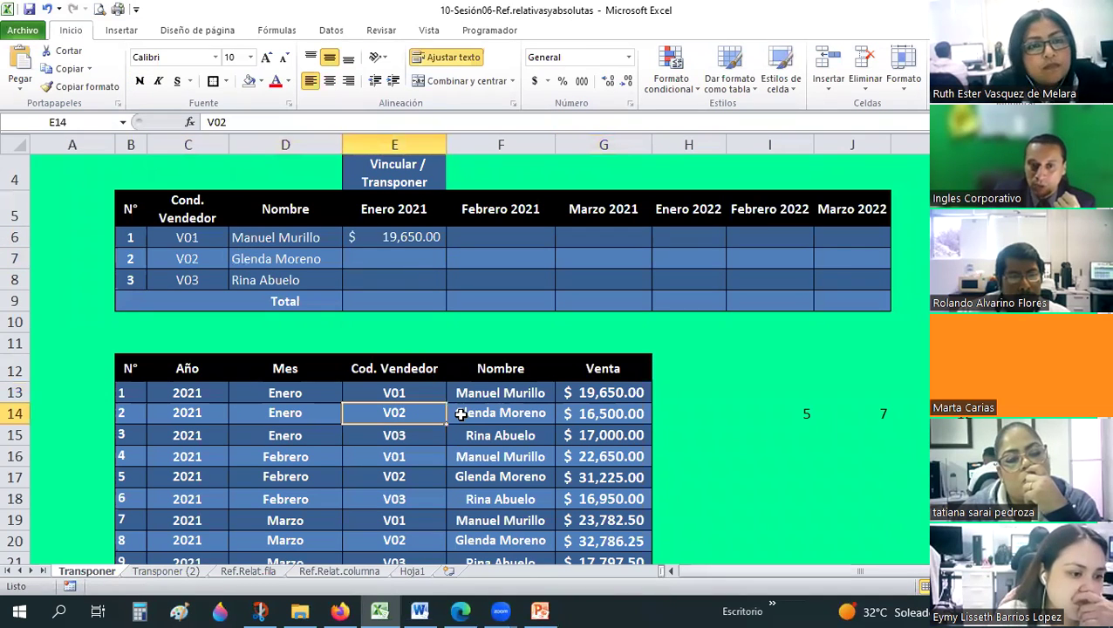
left_click(479, 417)
left_click(261, 419)
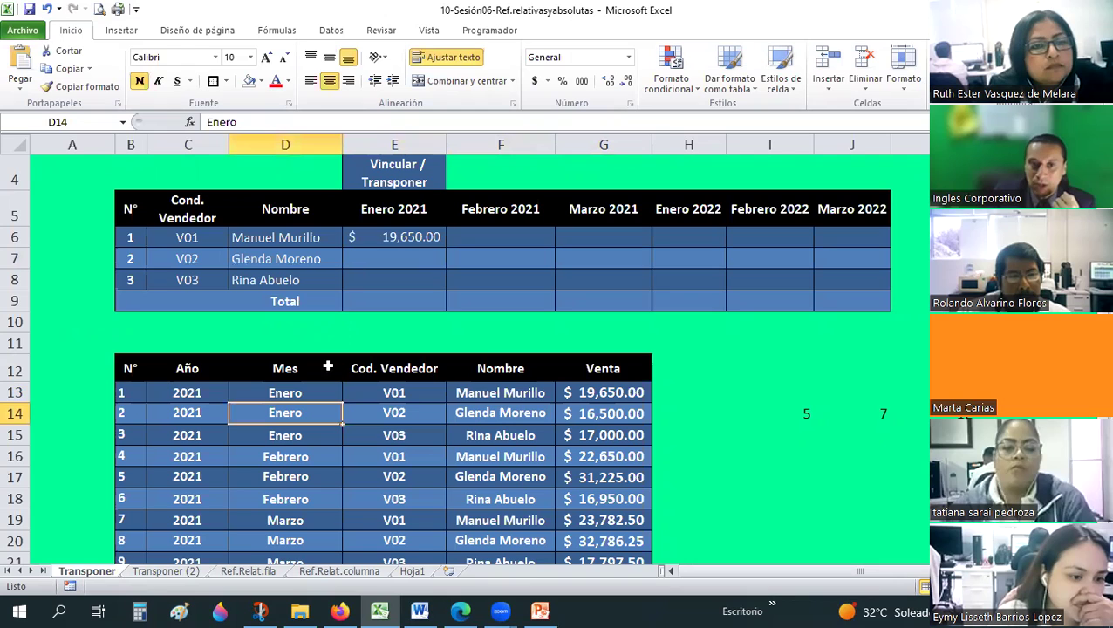
left_click(401, 205)
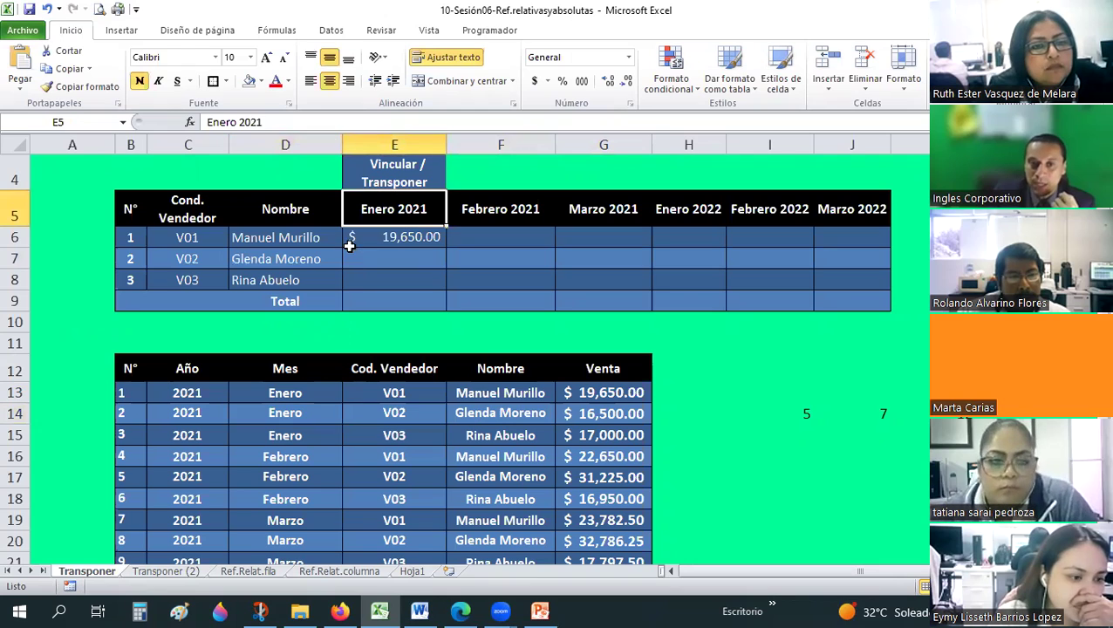
left_click(202, 280)
left_click(422, 436)
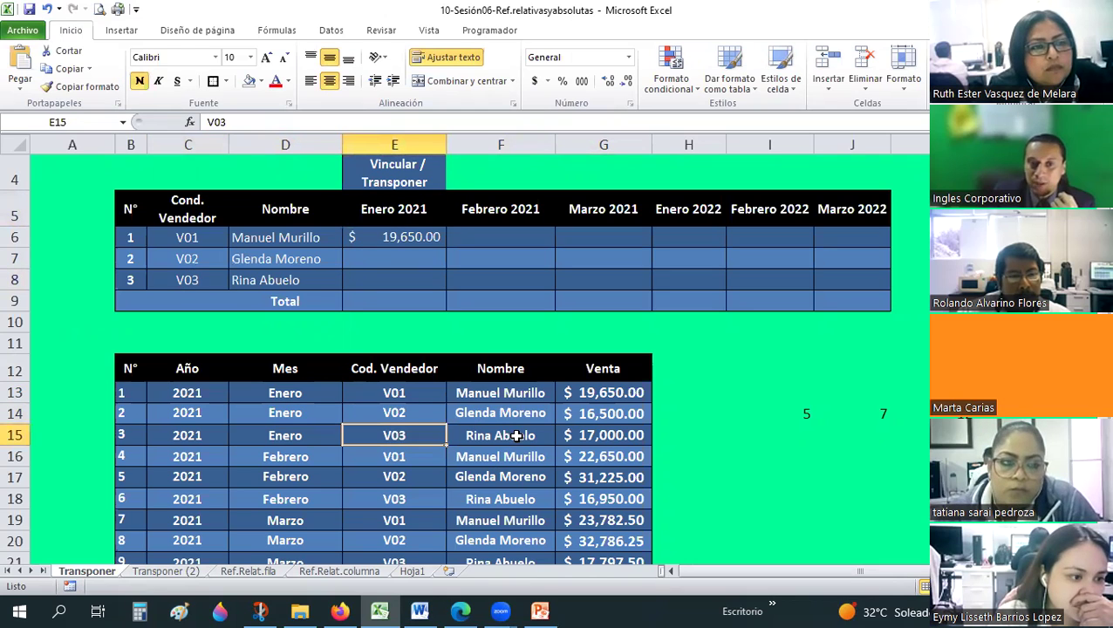
key("Right")
left_click(390, 214)
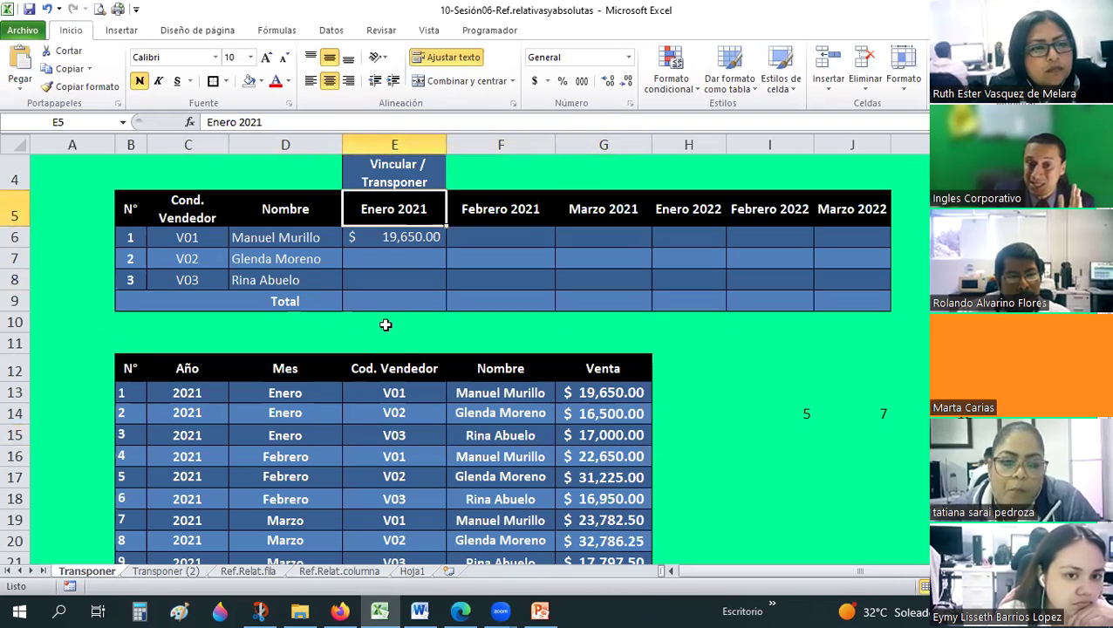
Step: Fill the January 2021 link formula from E6 down through E8
left_click(429, 237)
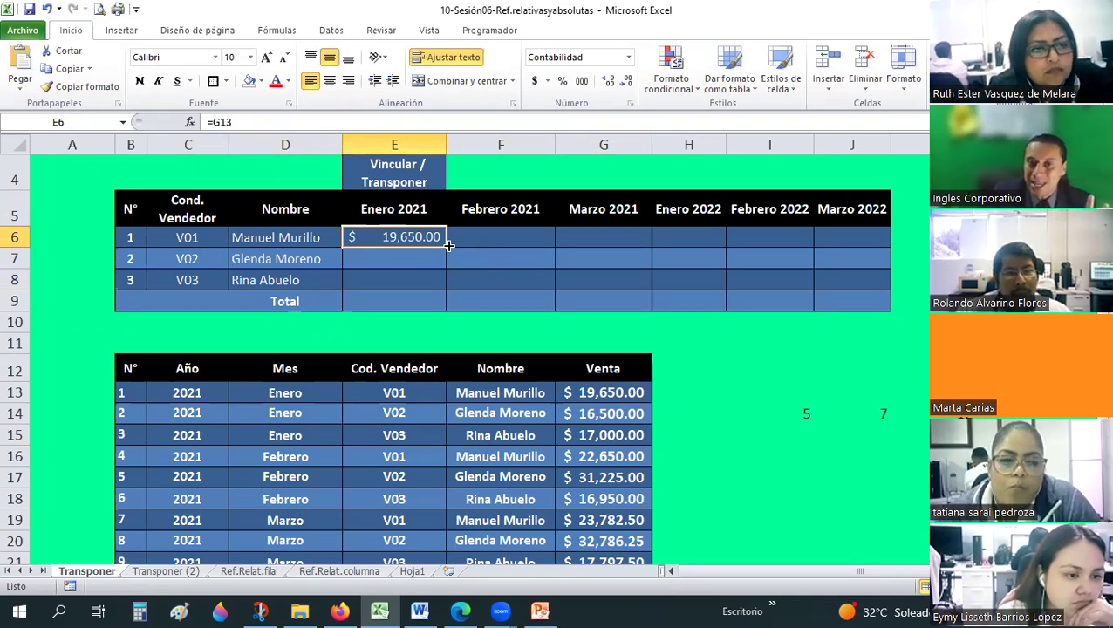
left_click_drag(449, 246, 426, 389)
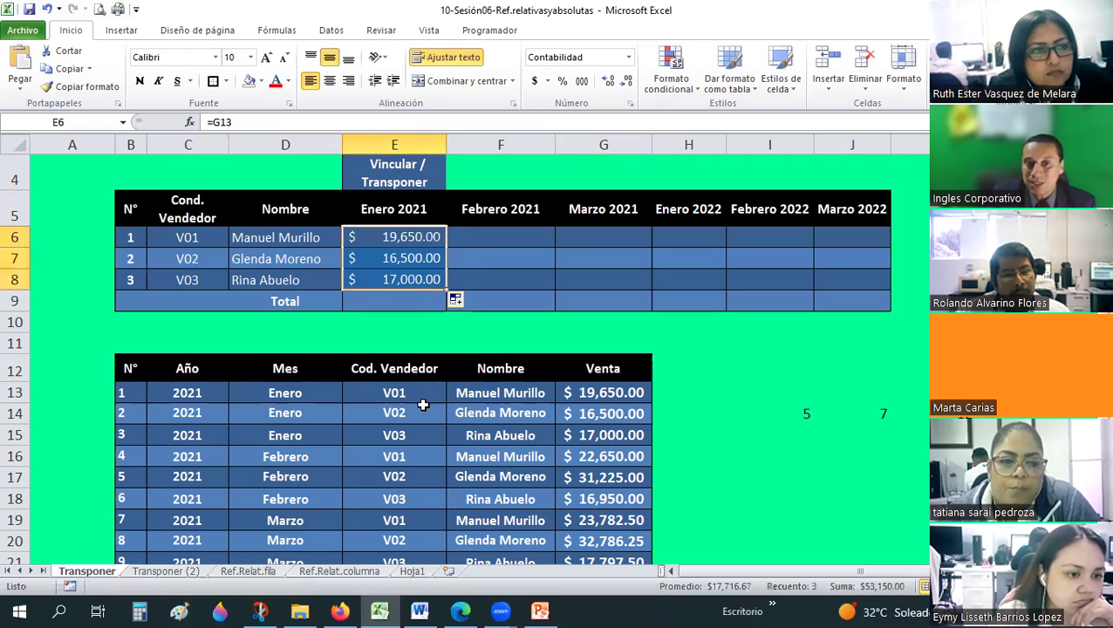
Step: Examine the link formulas in E6, E7 and E8 and compare the seller order with source rows 13 to 15
left_click(422, 407)
left_click(397, 237)
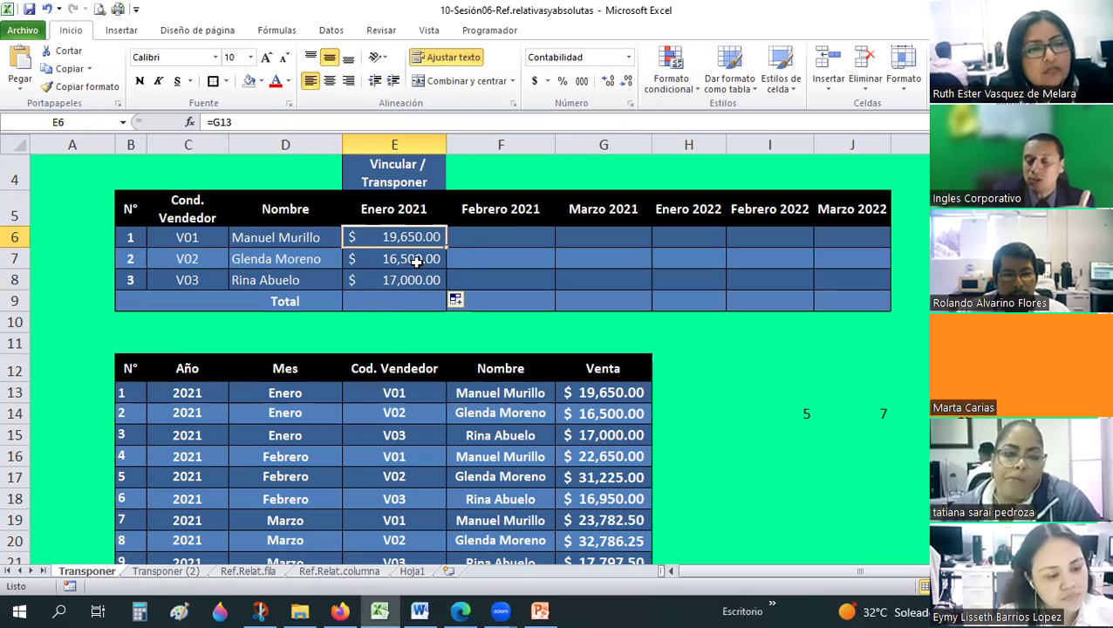
left_click(417, 261)
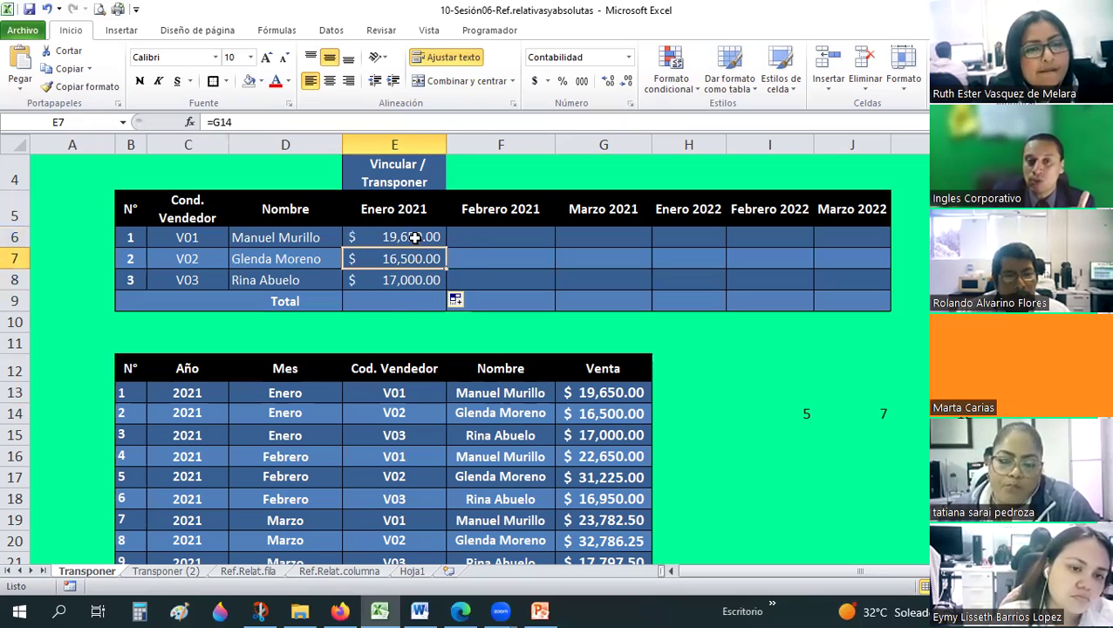
left_click(415, 238)
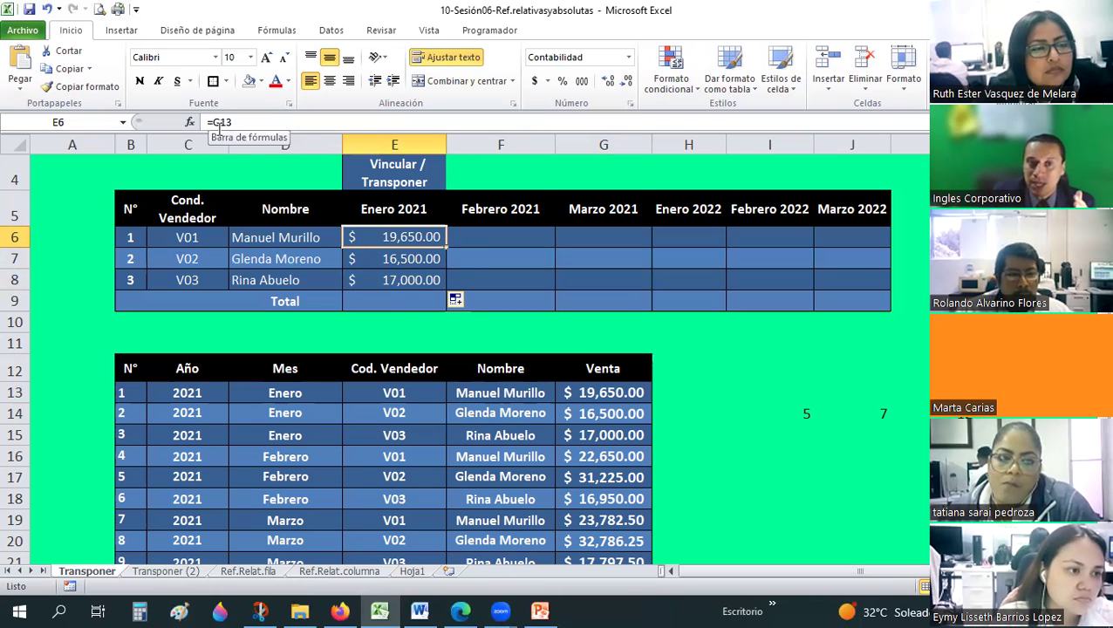
left_click(422, 260)
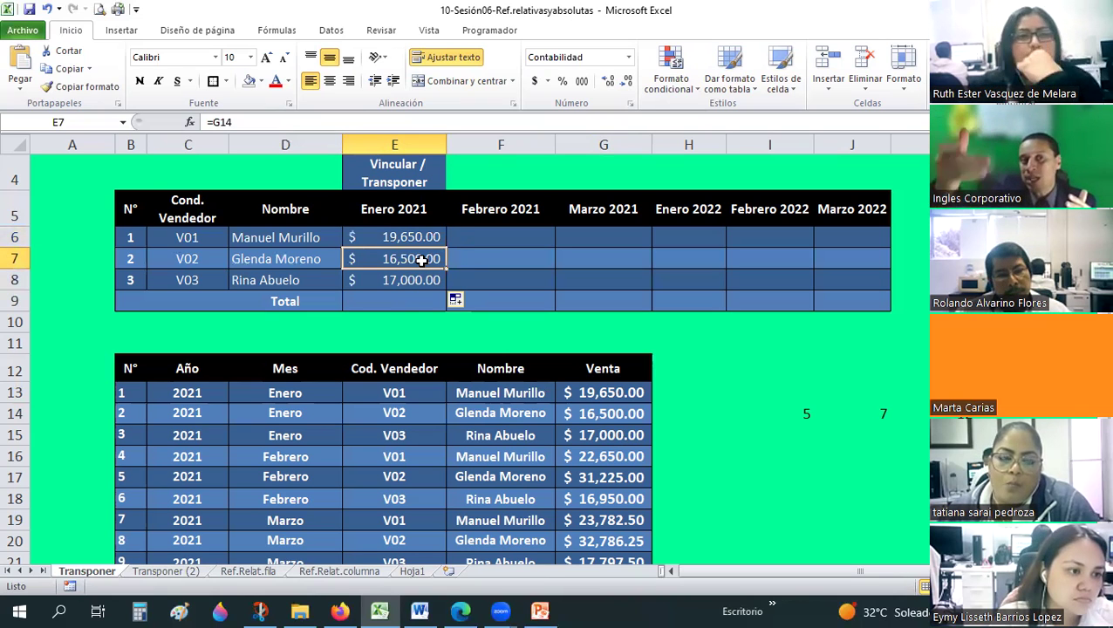
left_click(381, 237)
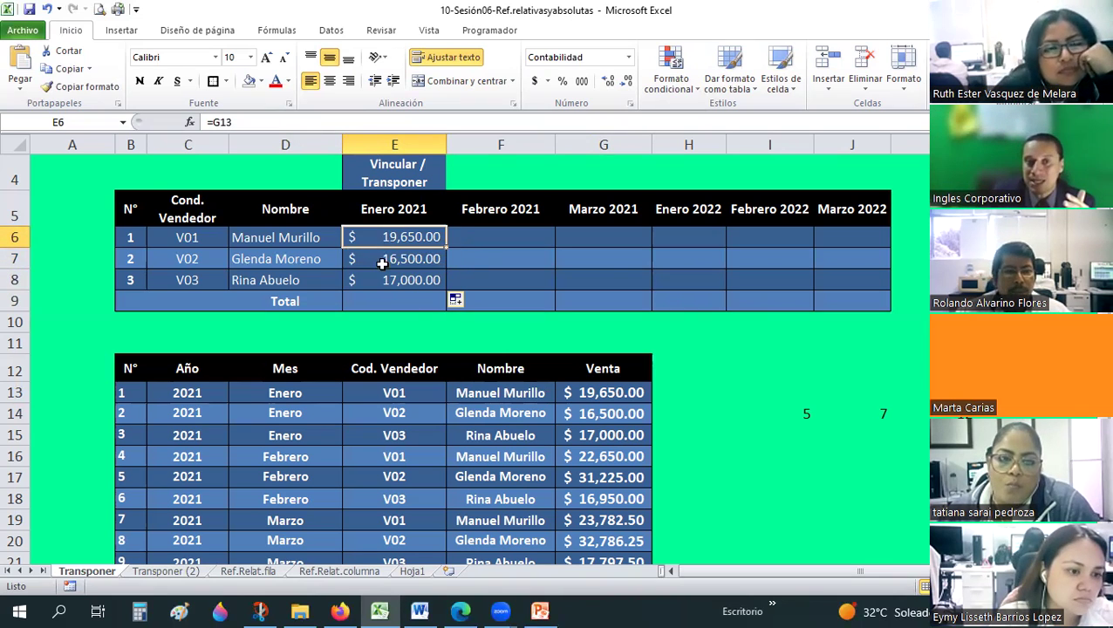
left_click(382, 261)
left_click(393, 279)
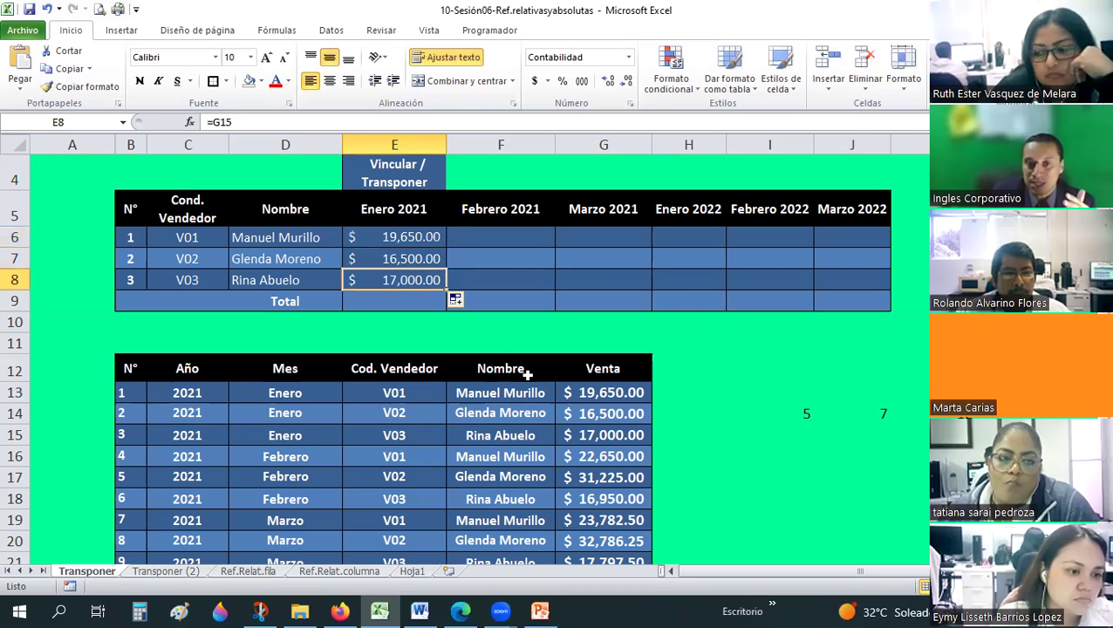
left_click_drag(594, 393, 600, 433)
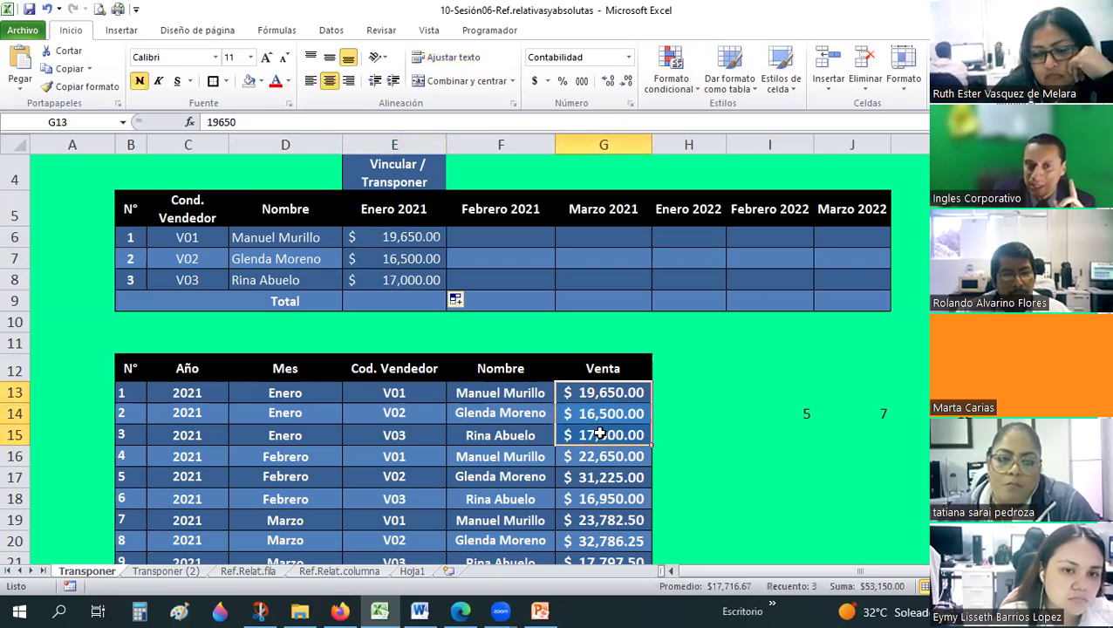
left_click_drag(354, 395, 504, 435)
left_click_drag(176, 240, 291, 281)
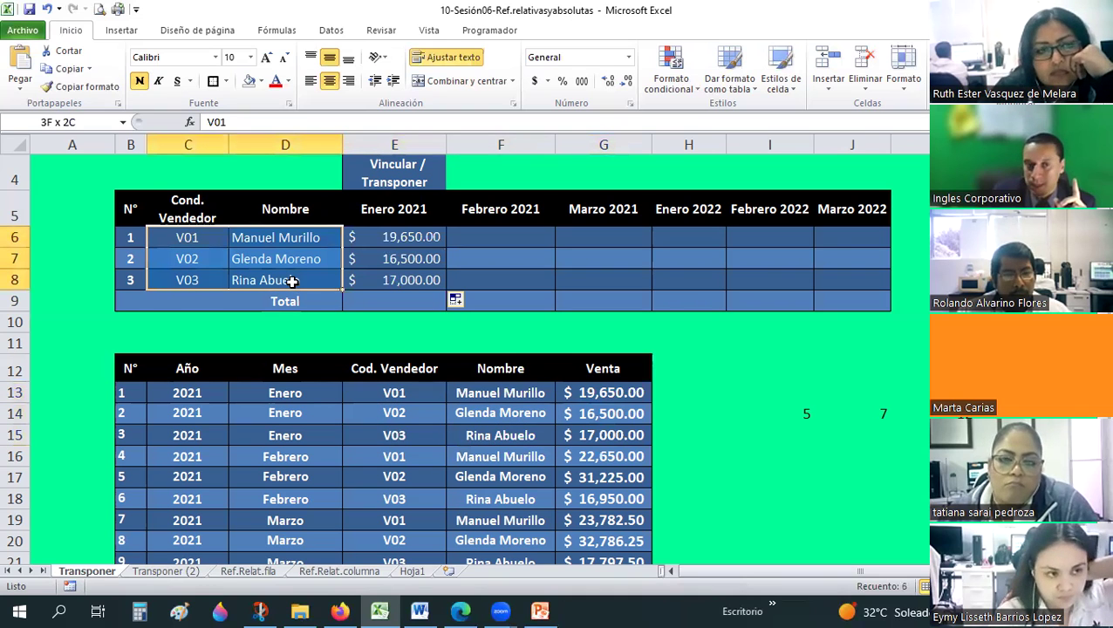
Step: Overwrite the second seller's code and name in C7:D7 with a copy of seller V03's from C8:D8
left_click_drag(179, 279, 258, 295)
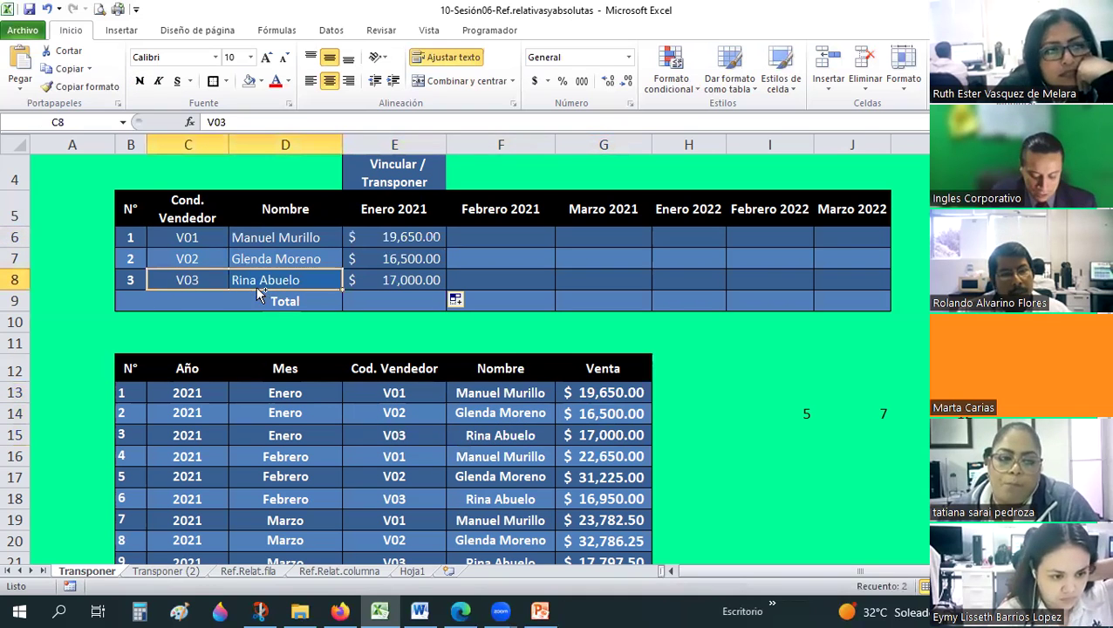
key("ctrl+c")
left_click(215, 261)
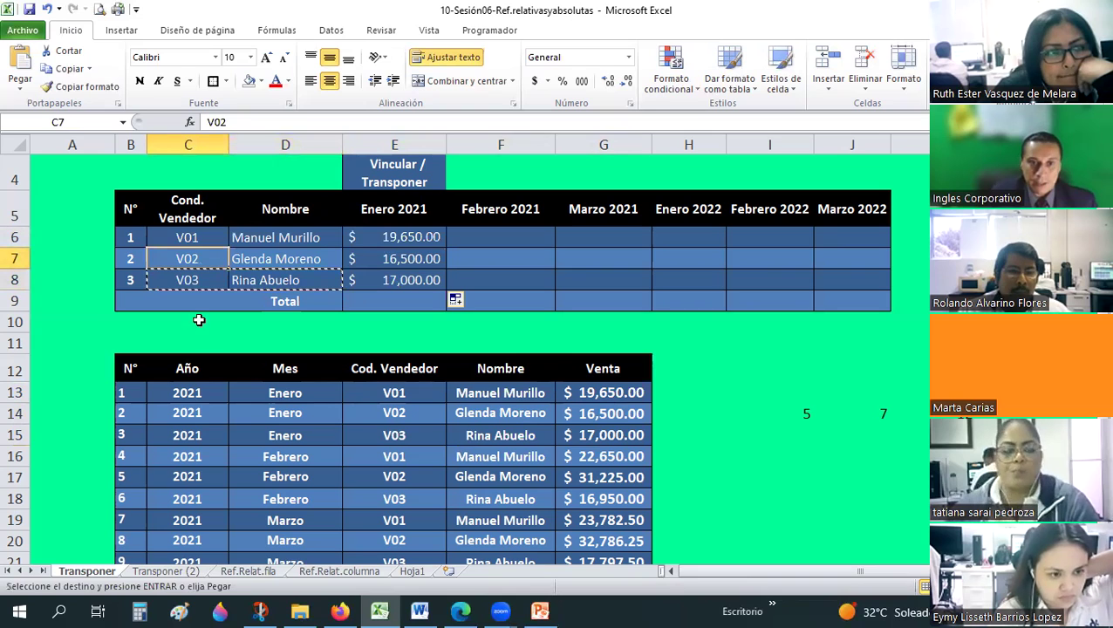
key("ctrl+v")
Step: Overwrite the third seller's code and name in C8:D8 with seller V02's copied from source cells E14:F14
left_click(372, 411)
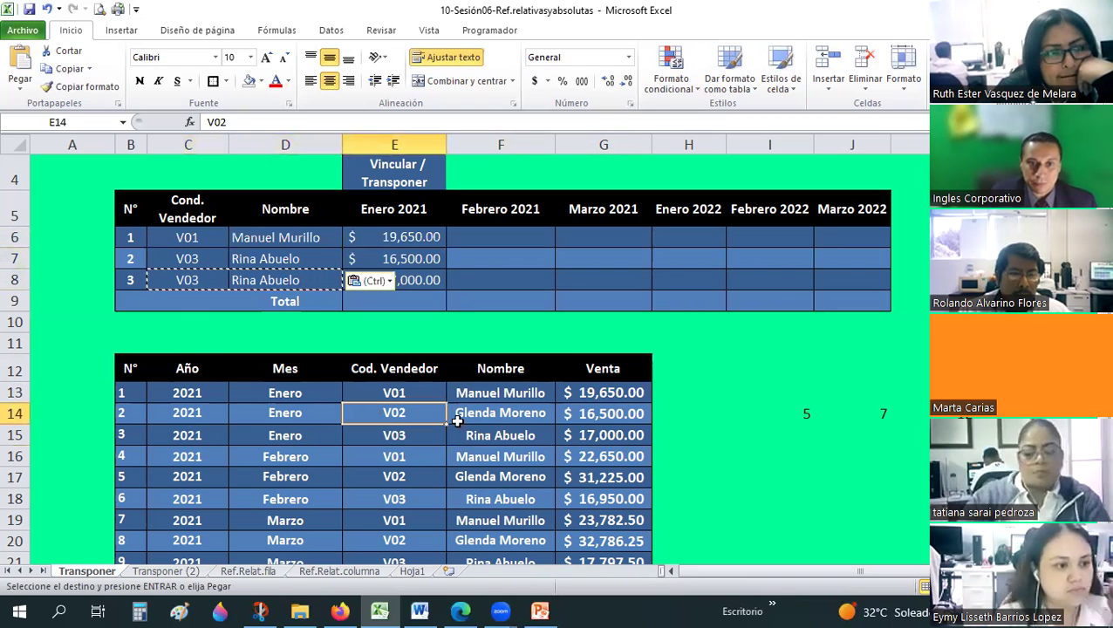
left_click_drag(457, 421, 455, 417)
key("ctrl+c")
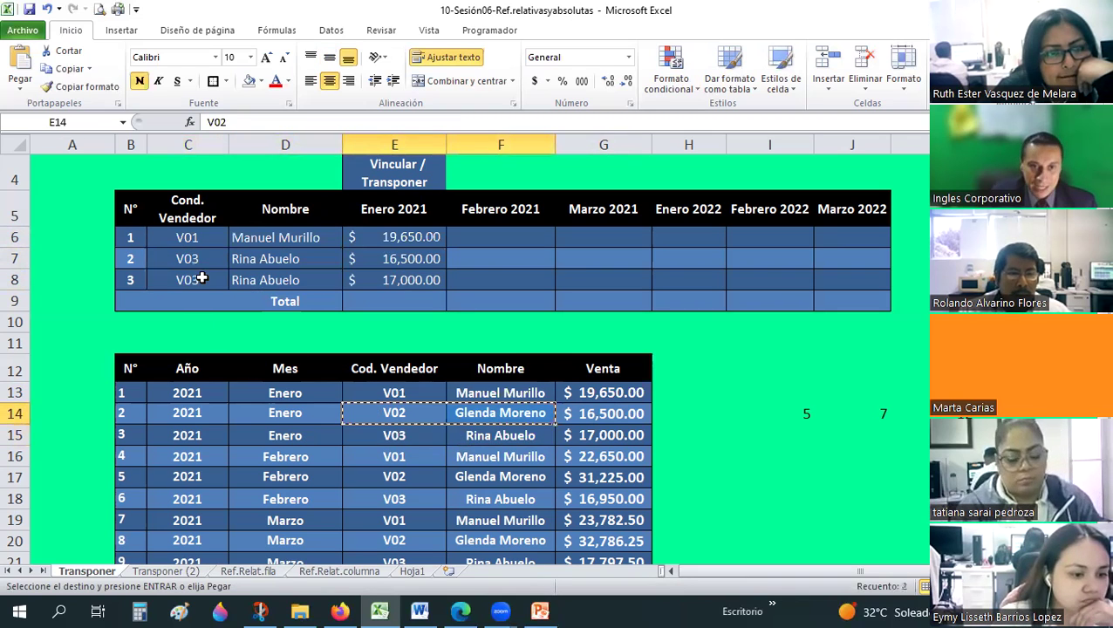
left_click(187, 279)
key("ctrl+v")
left_click(219, 331)
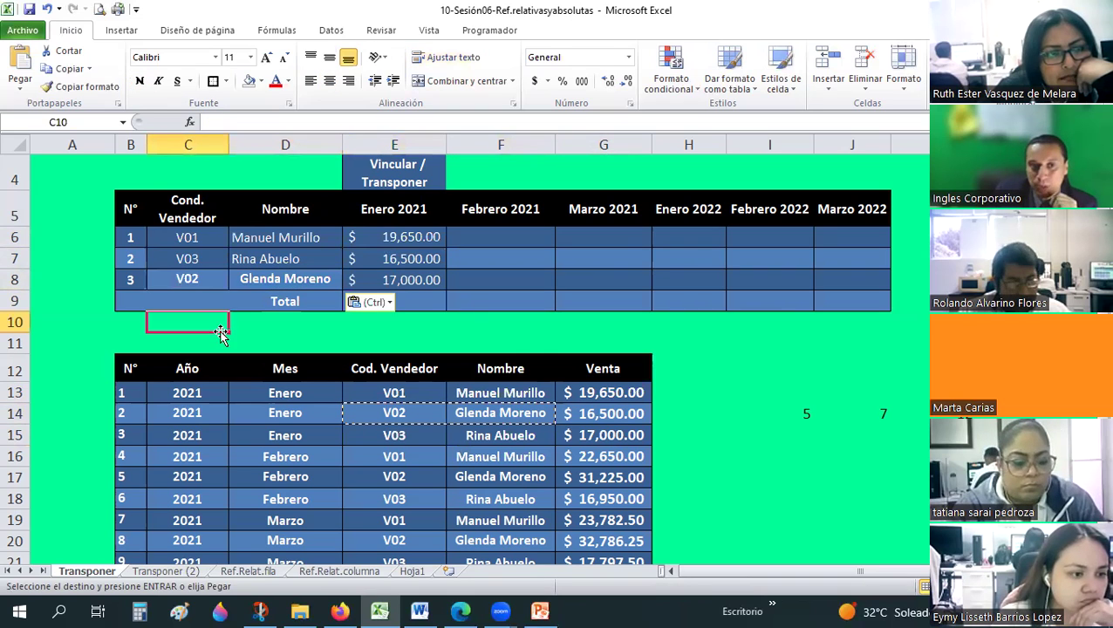
Step: Relink summary cell E7 to source cell G15 for seller V03's January 2021 sale
left_click(416, 258)
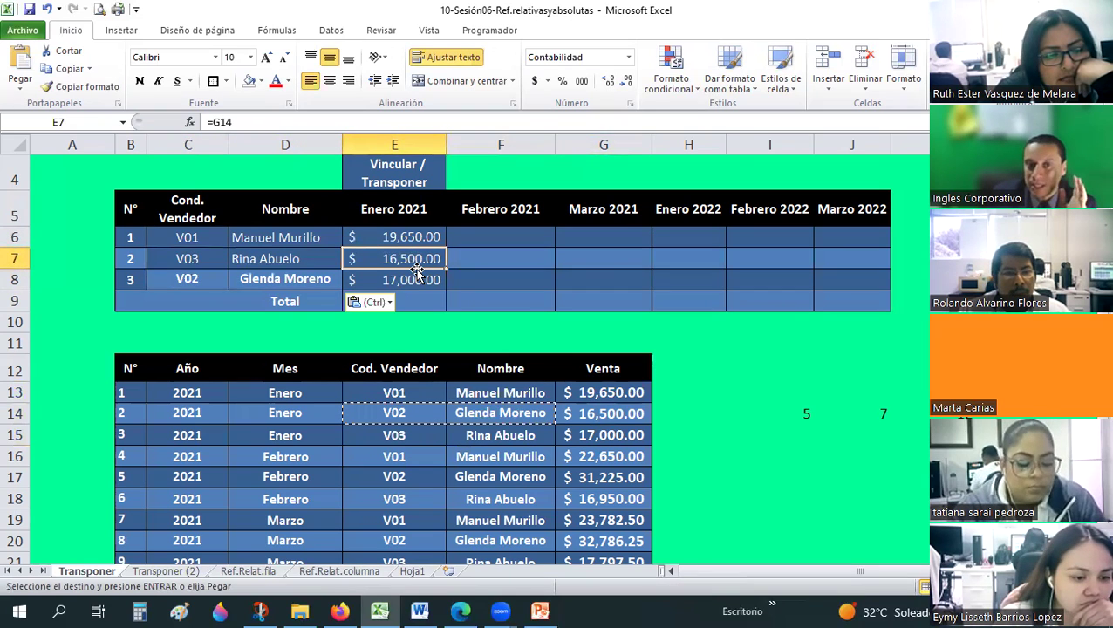
type("+")
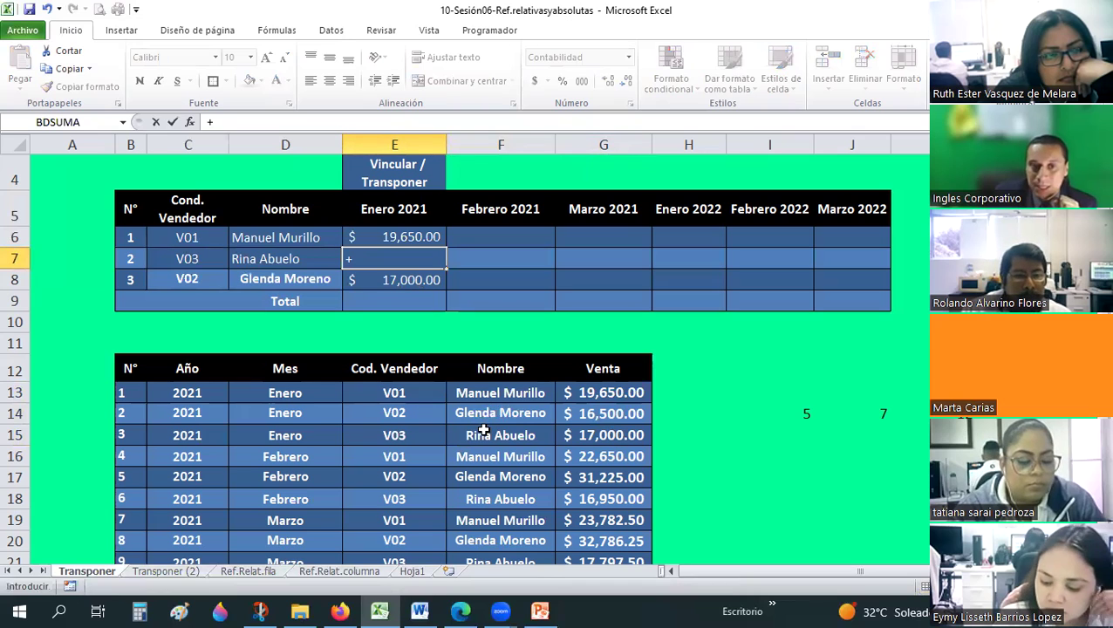
left_click(593, 434)
key("Return")
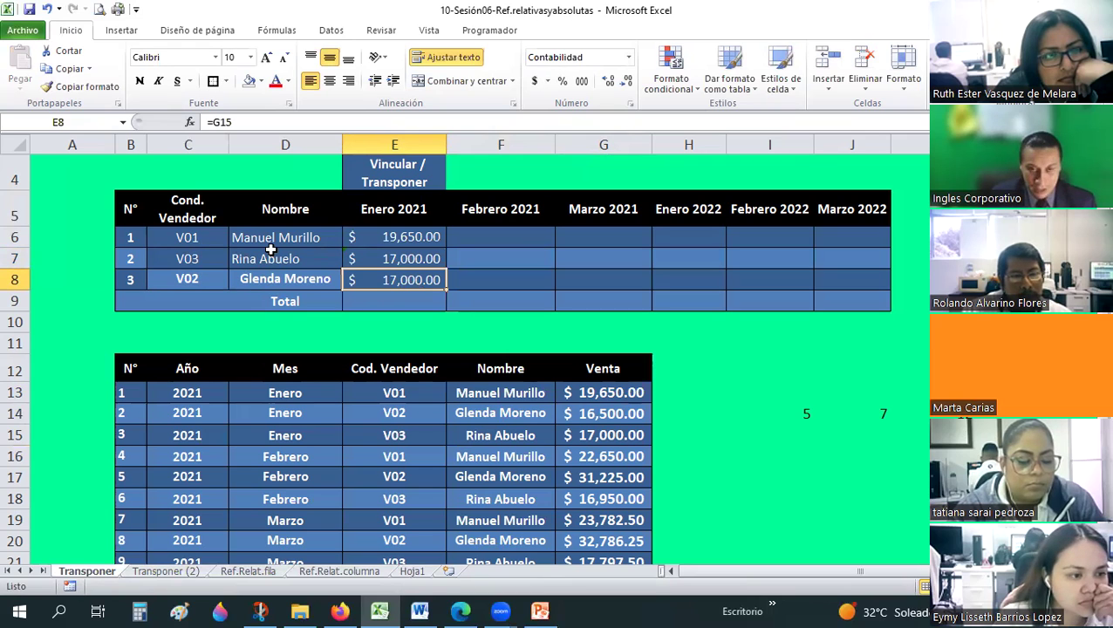
Step: Undo the E7 relink, both seller swaps and the January link fill, back to only E6 linked
key("ctrl+z")
key("ctrl+z")
key("ctrl+z")
key("ctrl+z")
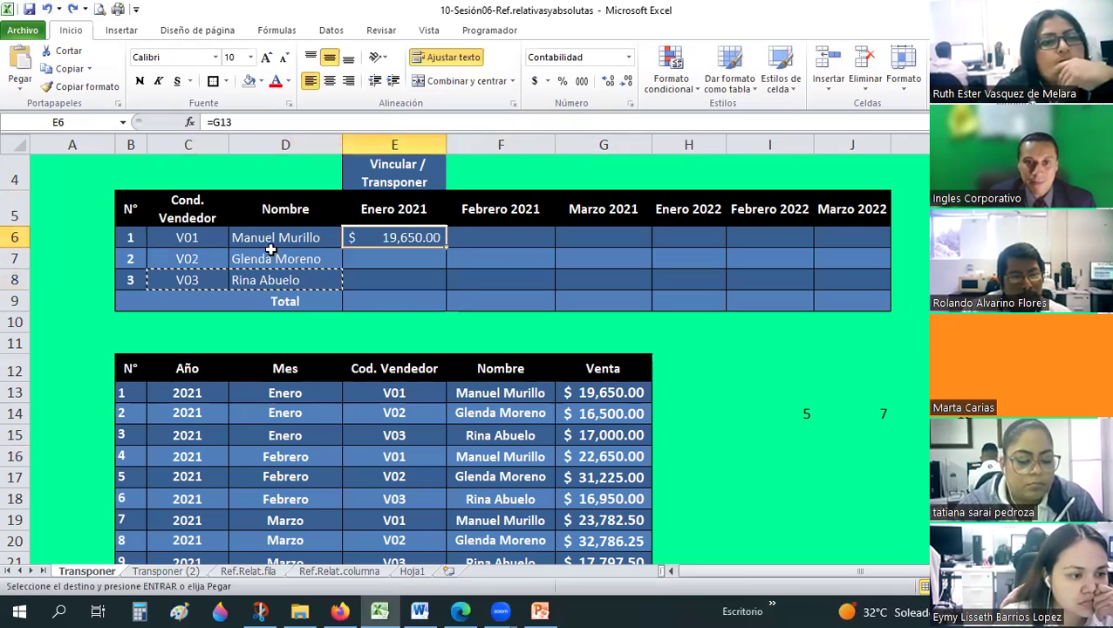
Step: Copy the January 2021 link formula in E6 down to sellers V02 and V03 in E7:E8
left_click_drag(445, 251, 500, 311)
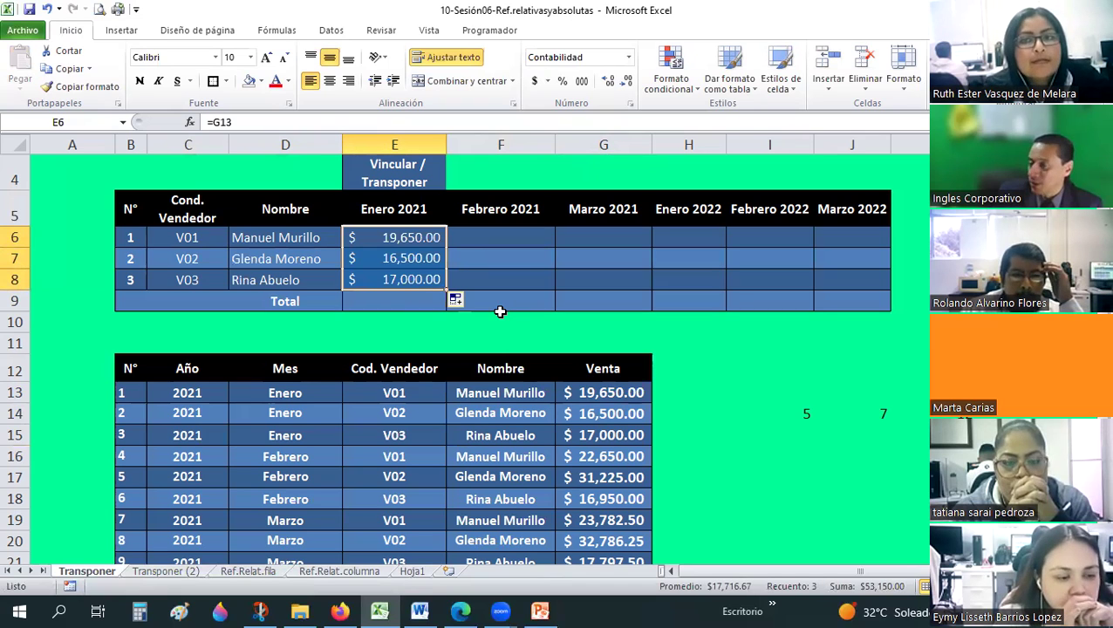
left_click(556, 258)
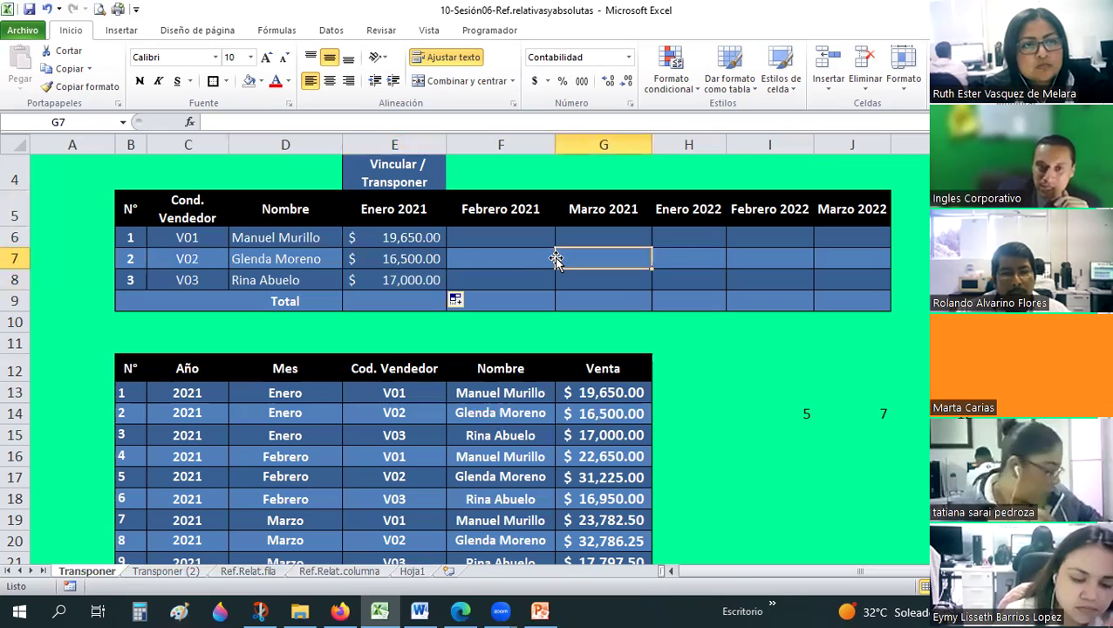
Step: Copy the cell formatting of February cells F6:F8 onto January 2021 cells E6:E8
left_click(402, 218)
left_click_drag(449, 248, 443, 284)
left_click(515, 276)
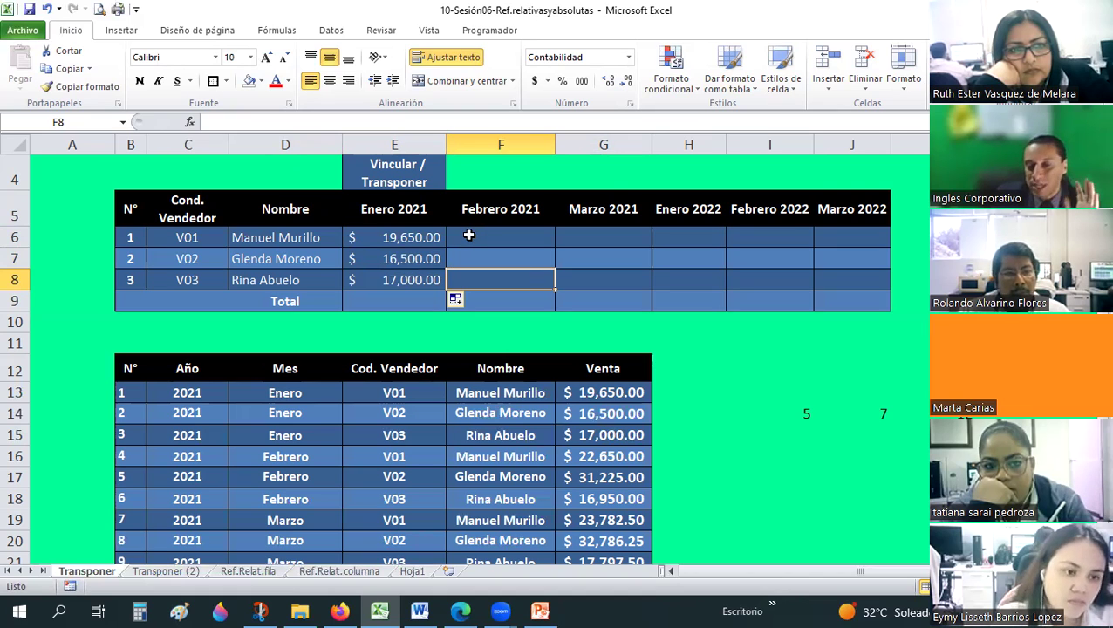
left_click_drag(468, 236, 466, 273)
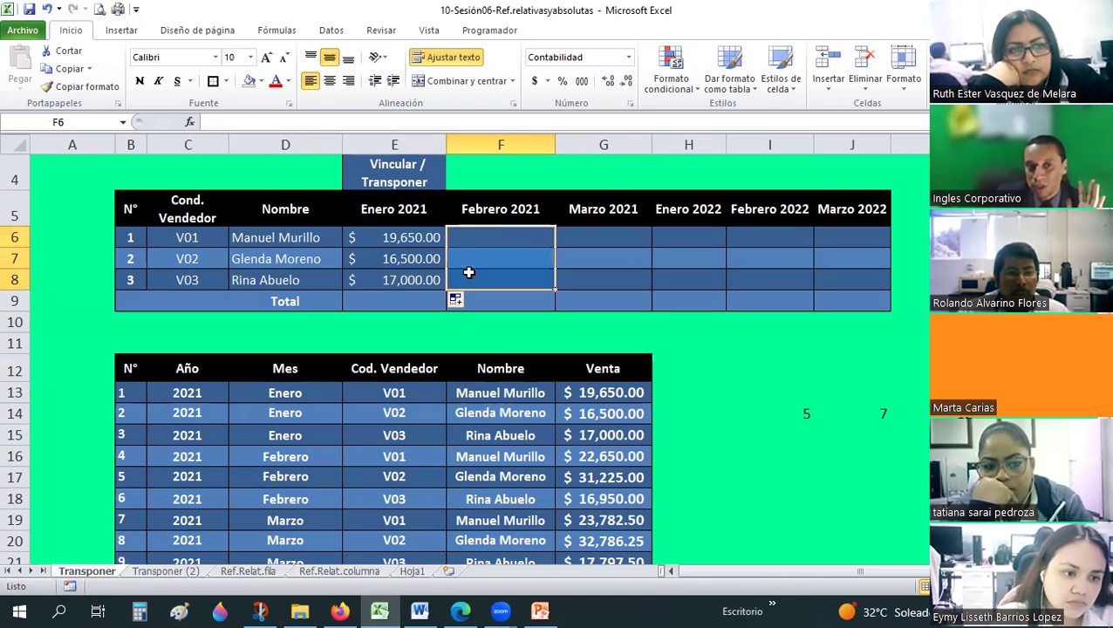
left_click(85, 87)
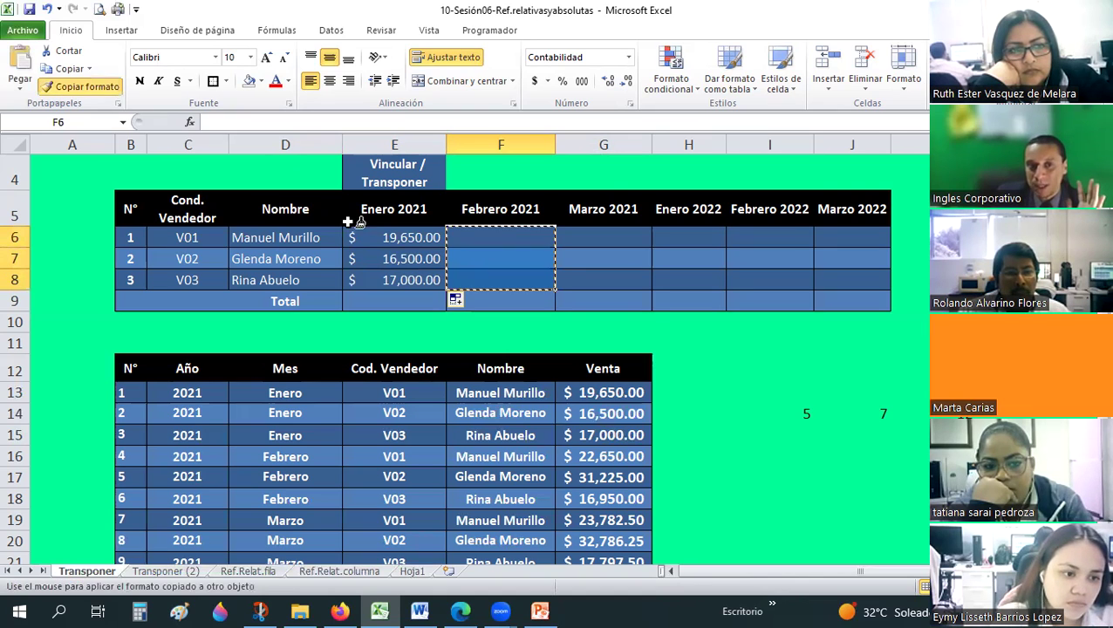
left_click_drag(445, 285, 417, 244)
left_click(450, 277)
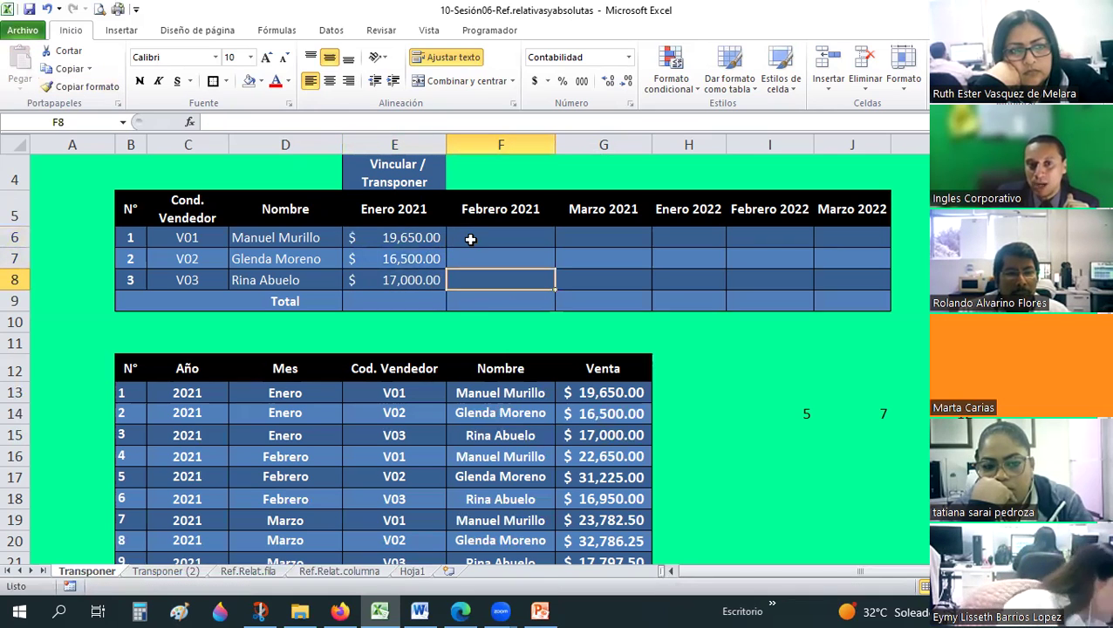
Step: Try pasting cell E6 as a link into E7:E8, and undo the paste
left_click(404, 236)
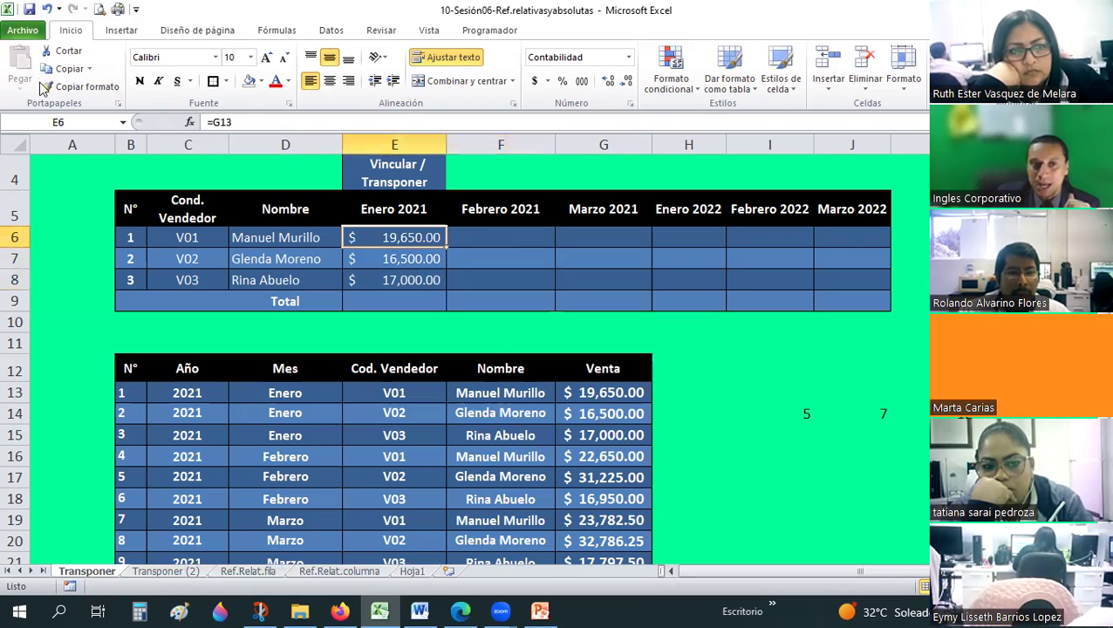
left_click(70, 68)
left_click(21, 87)
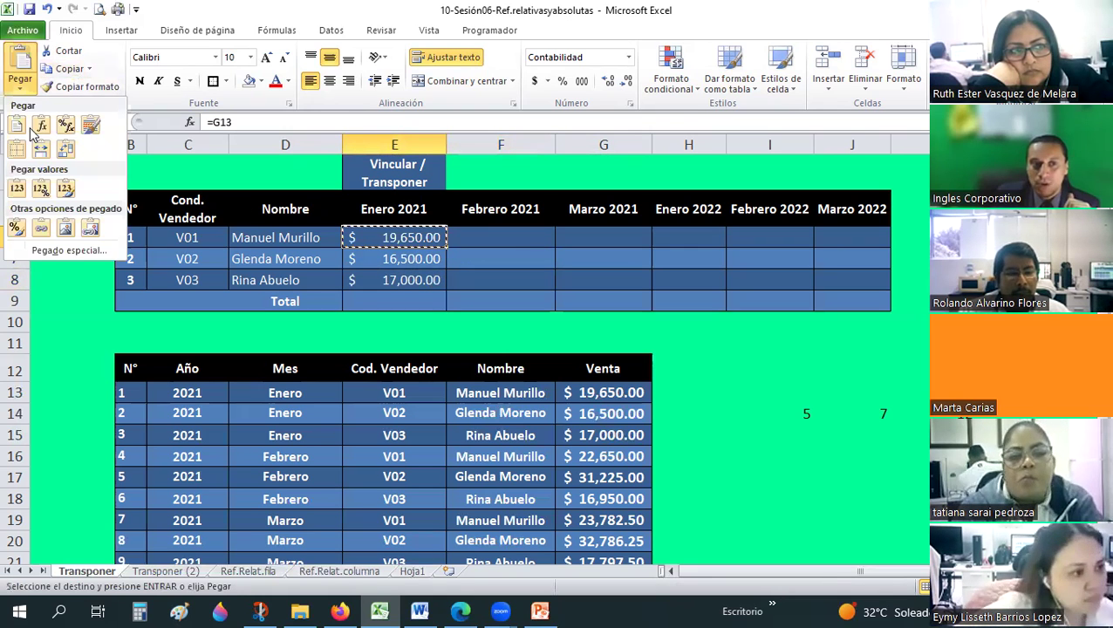
left_click_drag(353, 260, 368, 274)
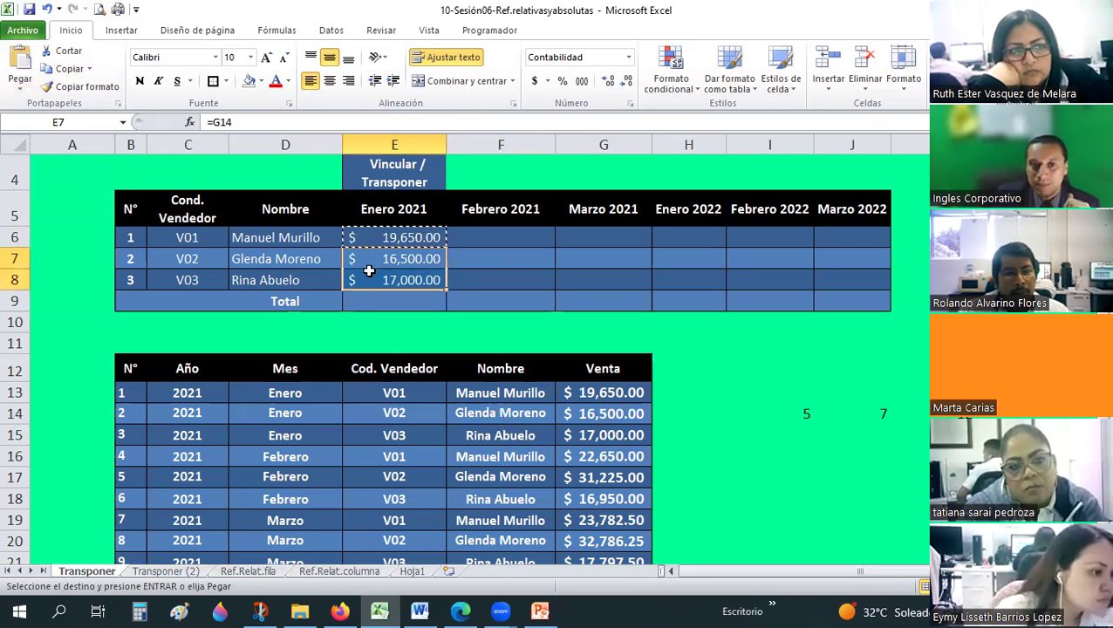
left_click(20, 88)
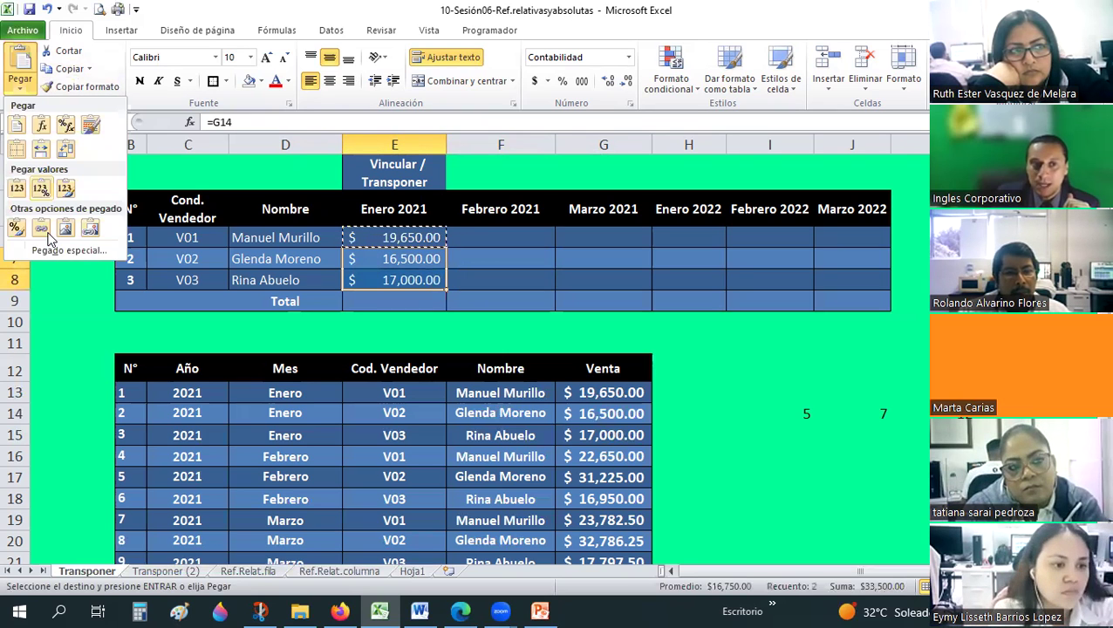
left_click(41, 229)
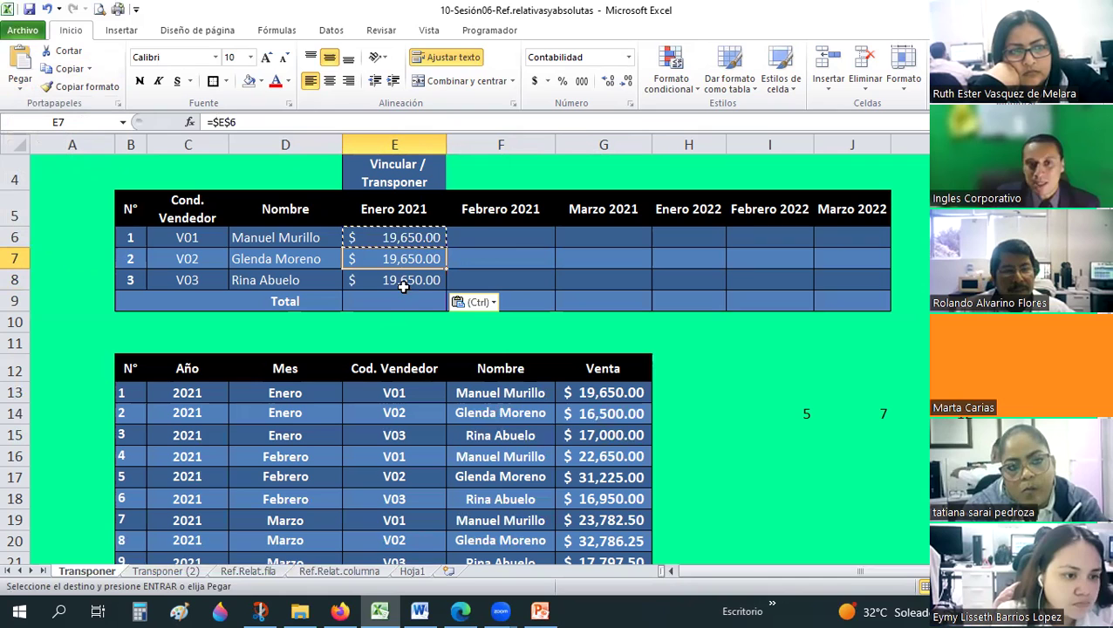
key("Escape")
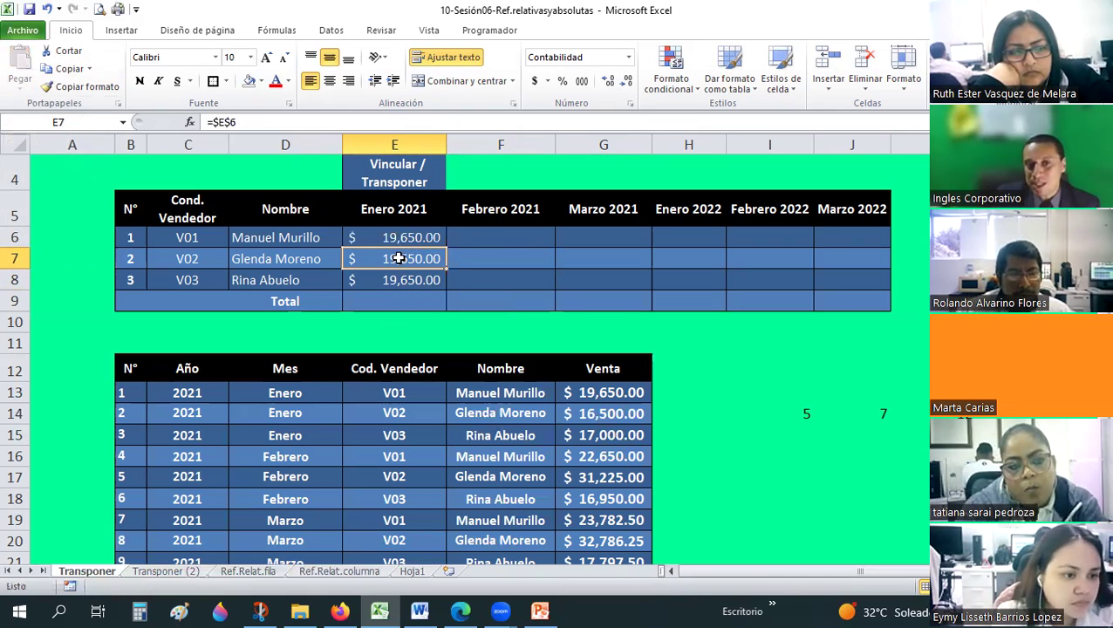
key("ctrl+z")
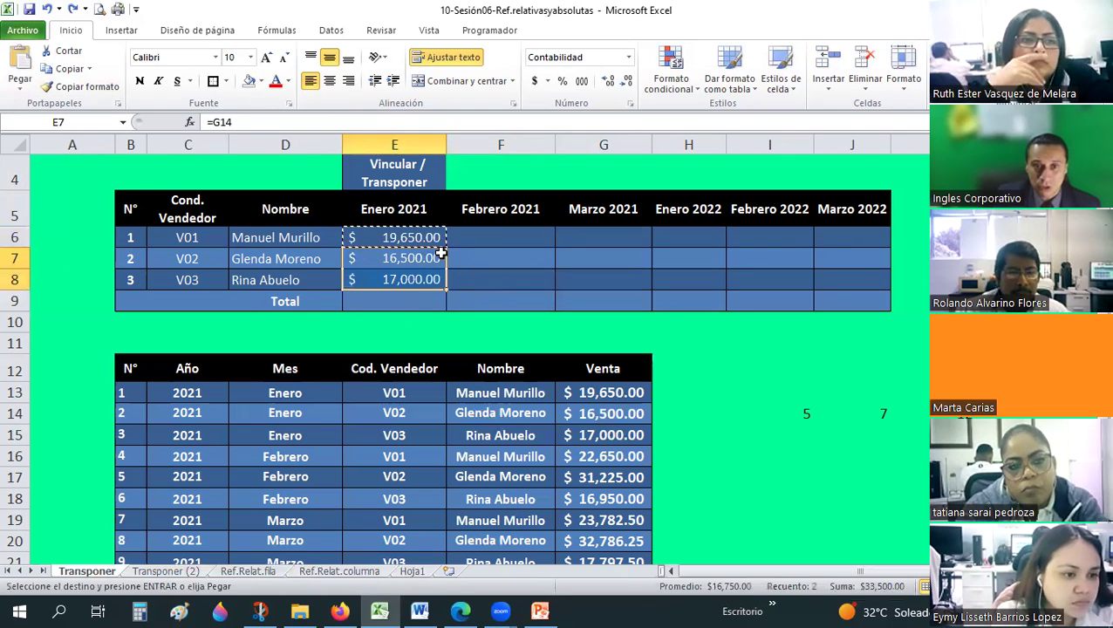
Step: Reapply the formatting of the empty February cells F6:F8 to January cells E6:E8
left_click(477, 238)
left_click(83, 86)
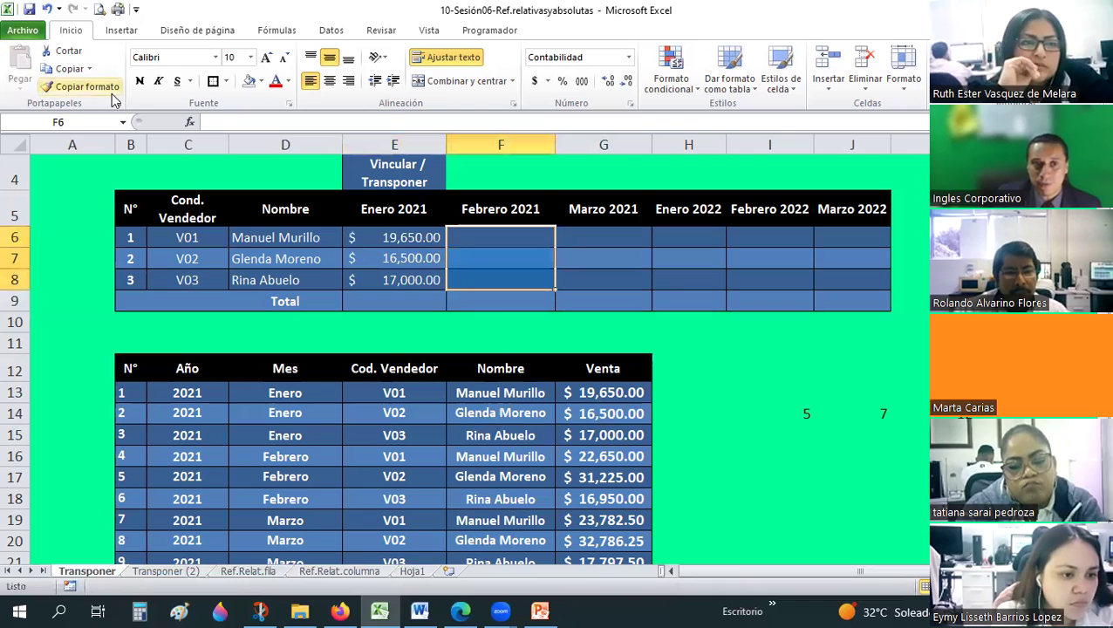
left_click_drag(384, 237, 381, 281)
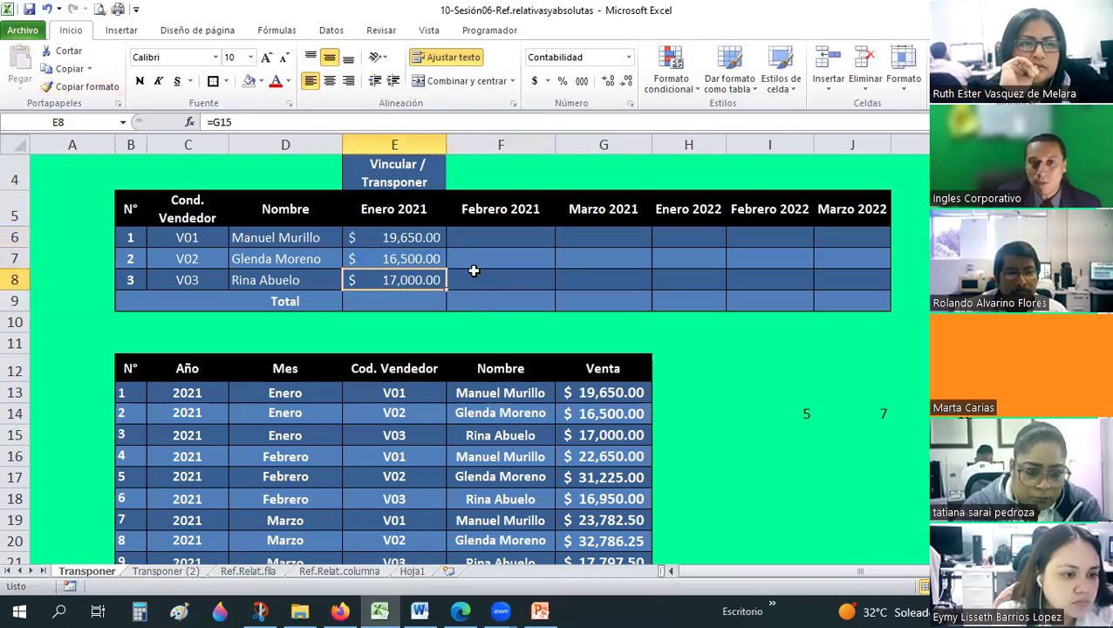
Step: Clear E7:E8 and refill both cells with E6's January link, pasting only the formula
left_click(401, 237)
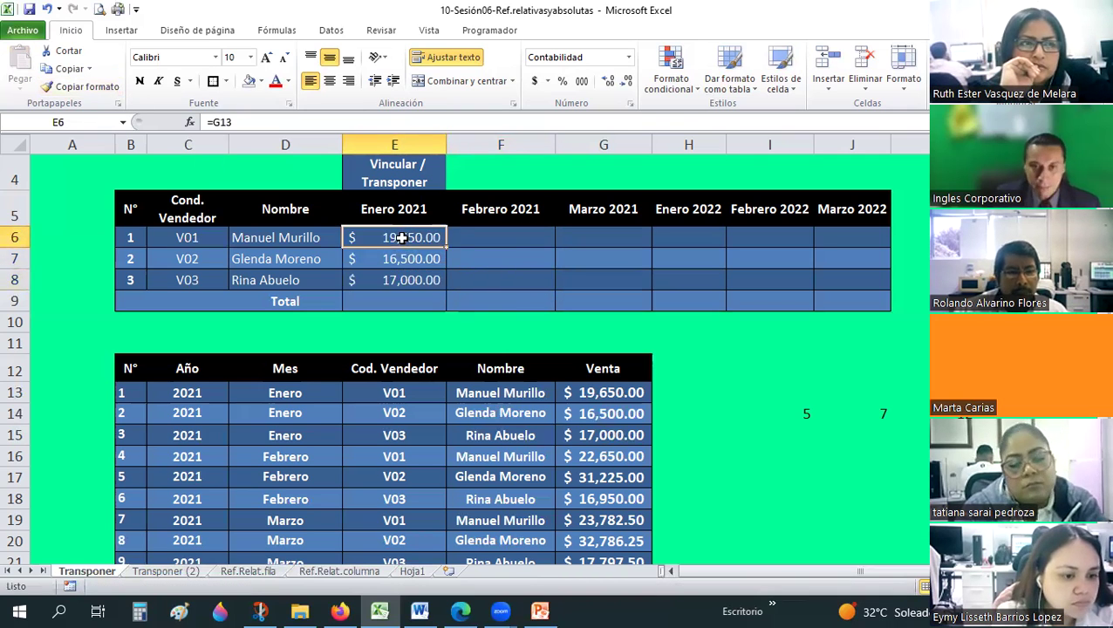
left_click_drag(399, 258, 399, 279)
key("Delete")
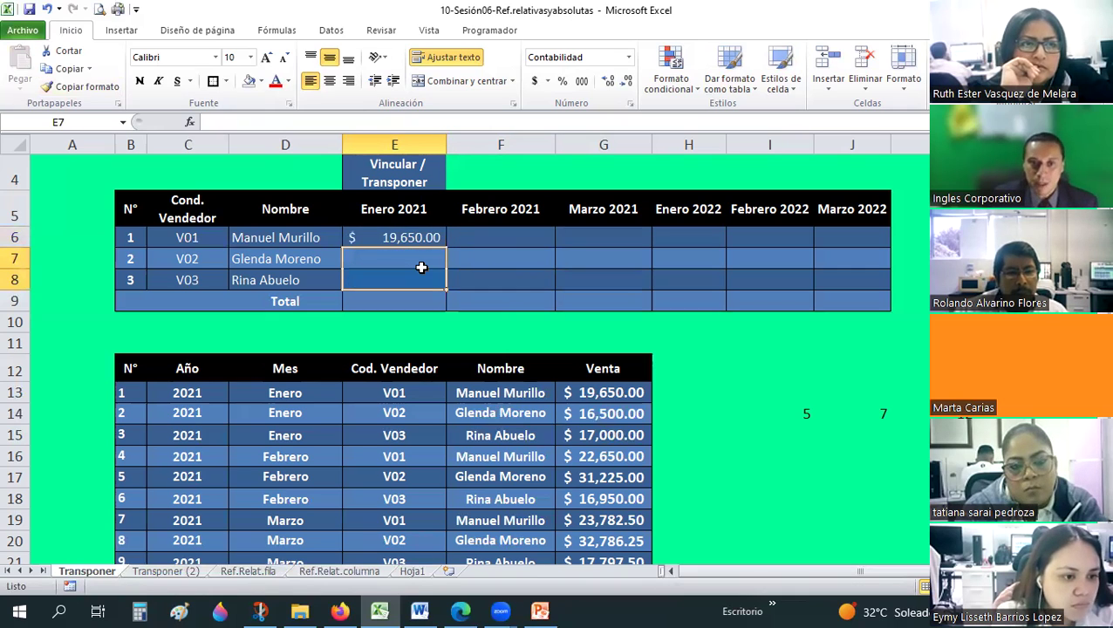
left_click(413, 238)
left_click(68, 70)
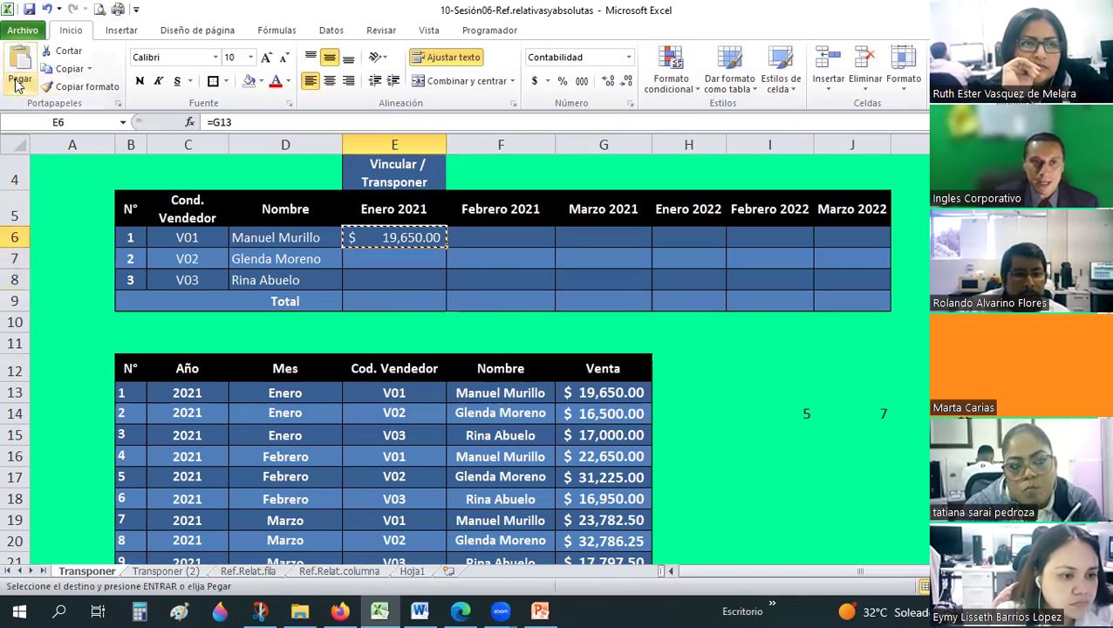
left_click_drag(385, 254, 384, 274)
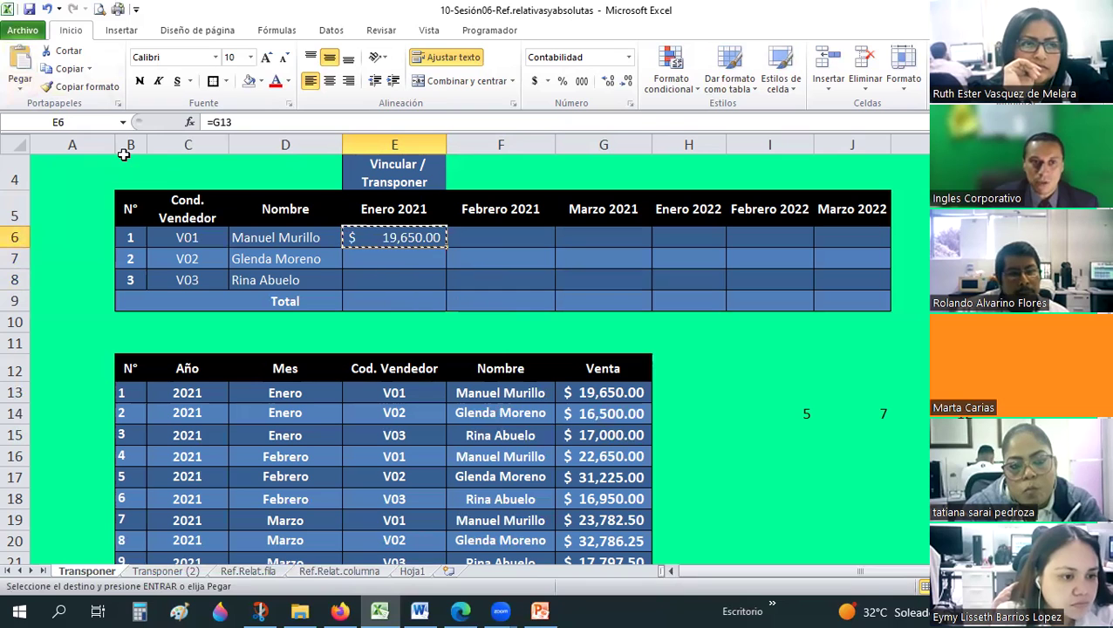
left_click(20, 87)
left_click(41, 127)
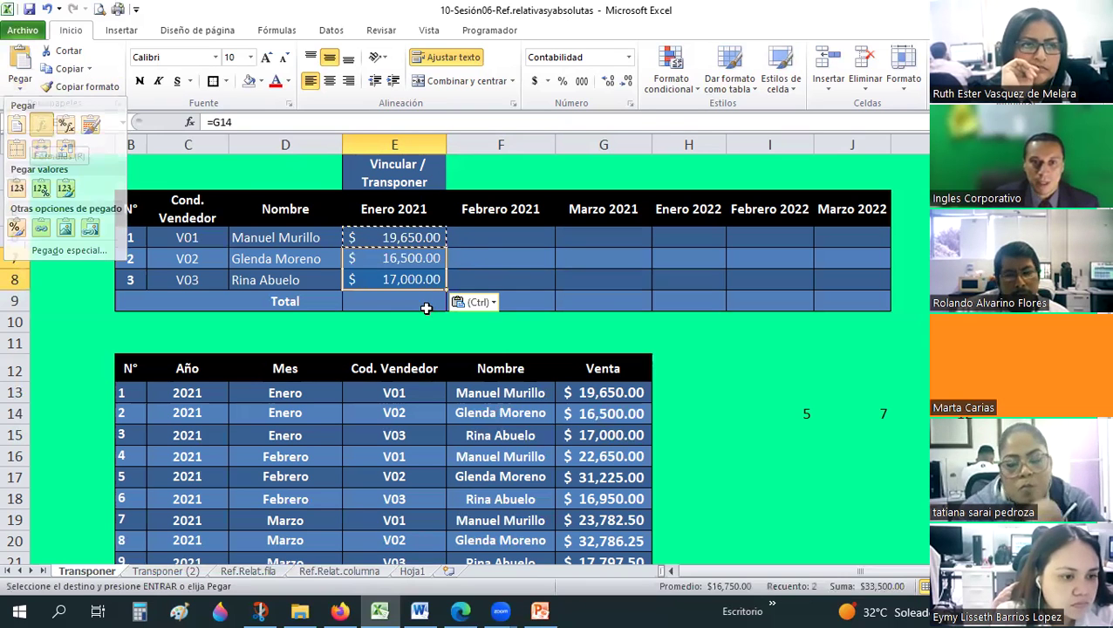
left_click(395, 321)
left_click(386, 260)
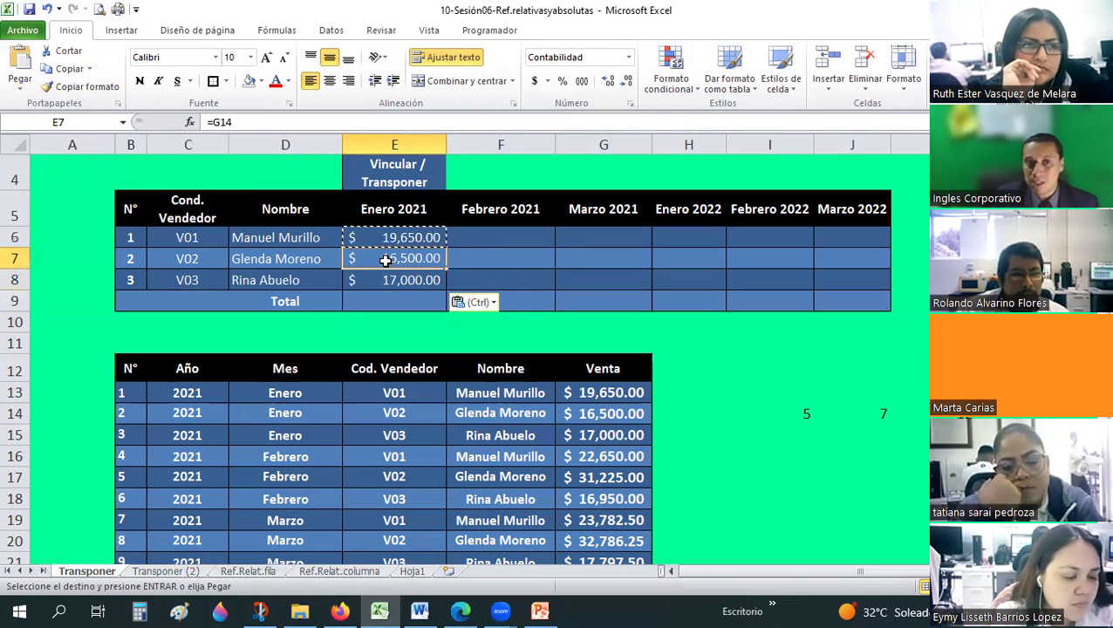
left_click(415, 306)
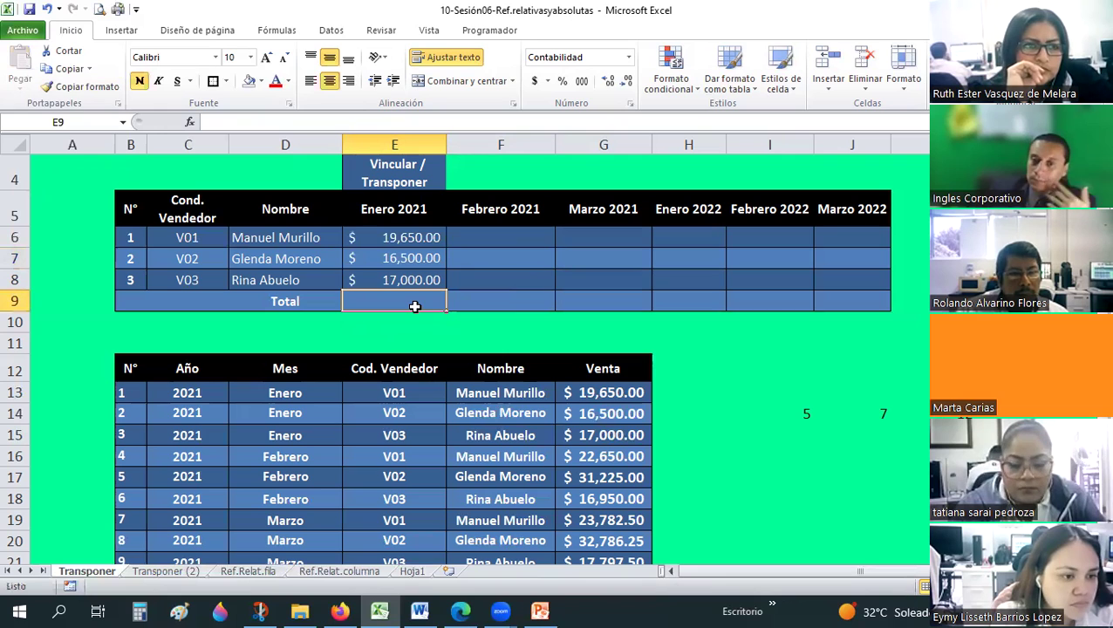
Step: Link summary cell F6 to source cell G16 for seller V01's February 2021 sale
left_click(542, 236)
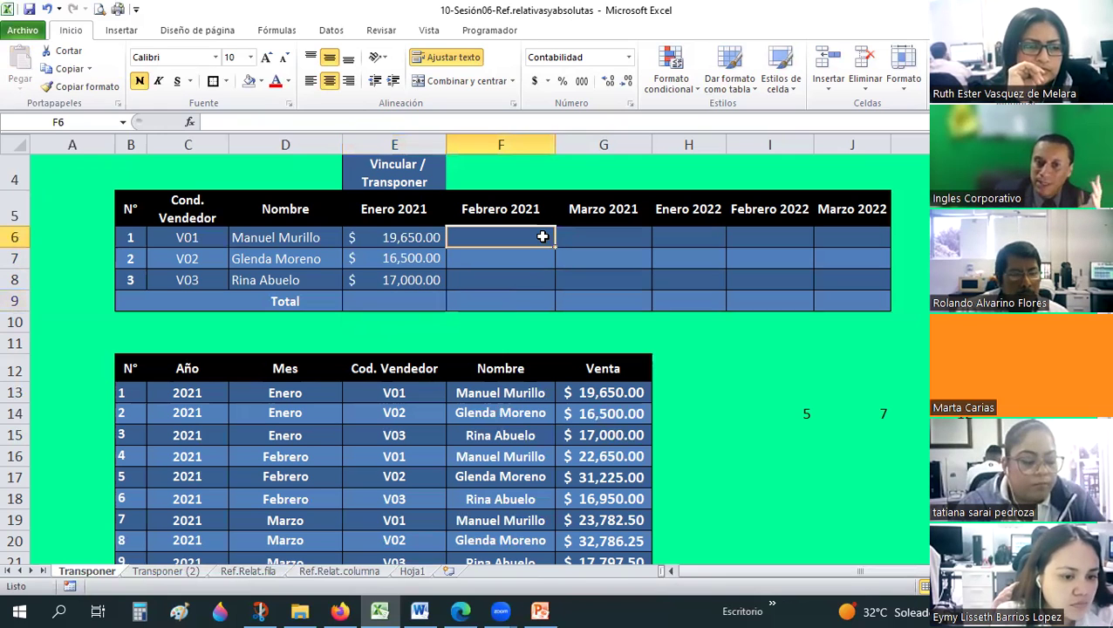
type("+")
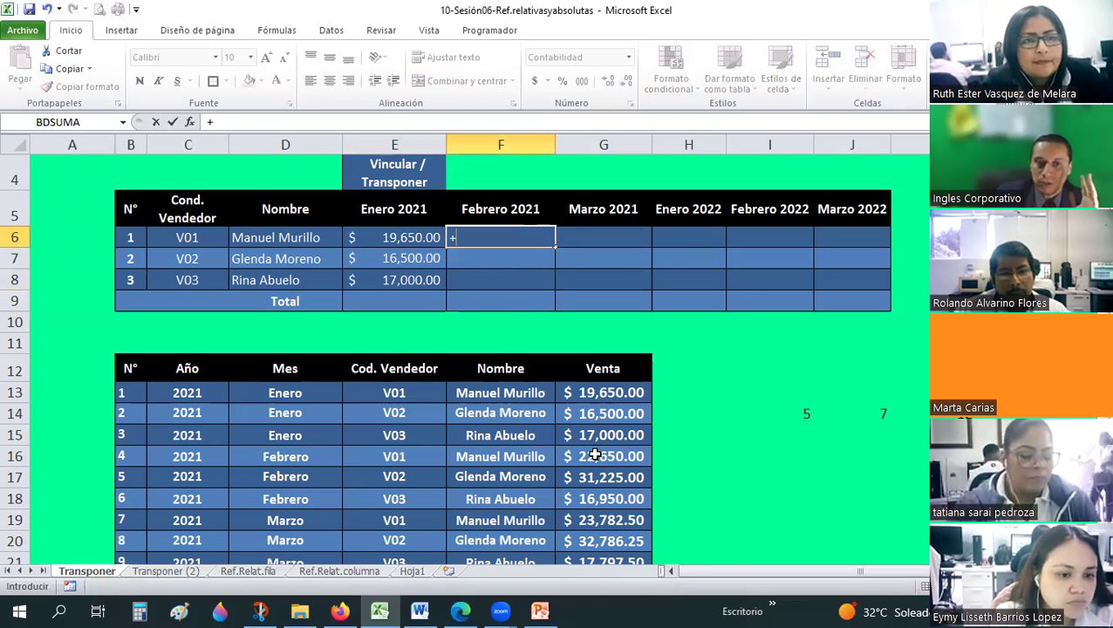
scroll(532, 410, "down", 1)
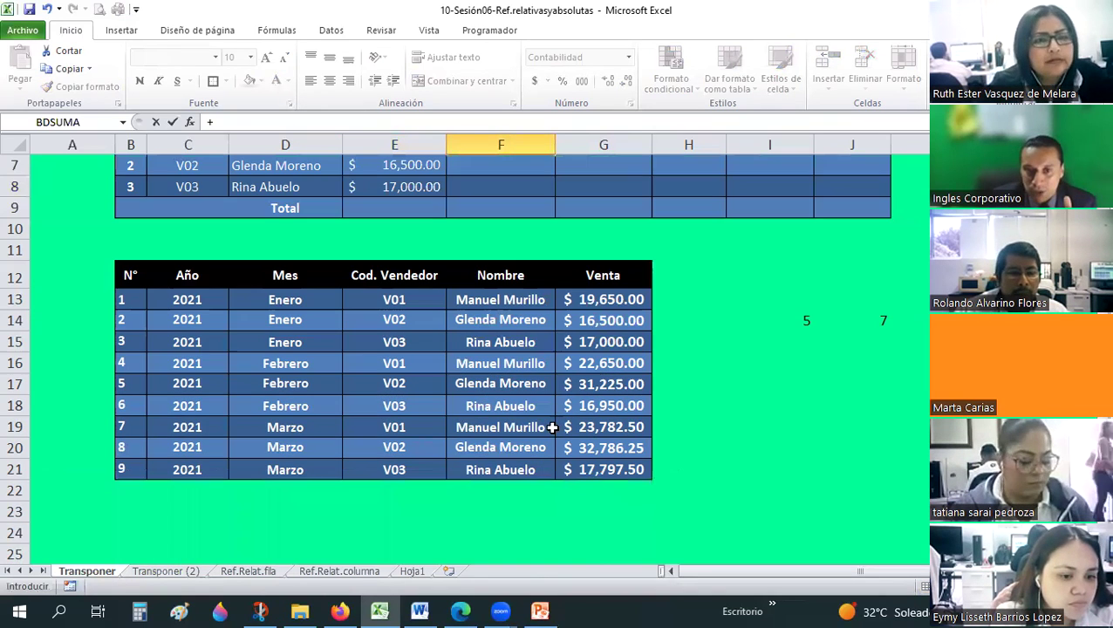
scroll(235, 263, "up", 1)
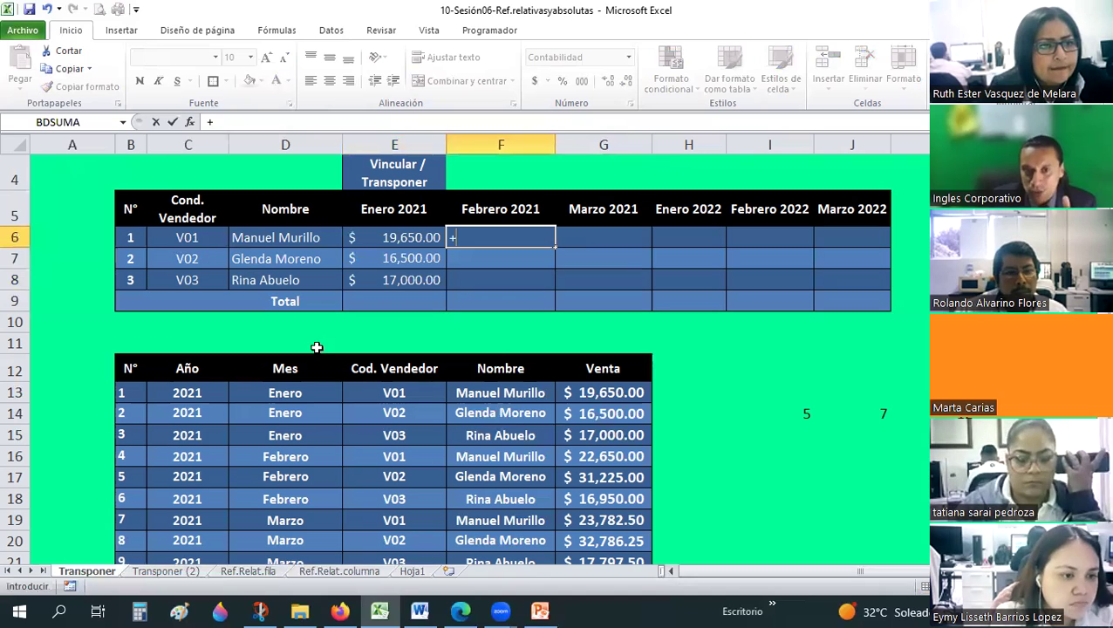
left_click(631, 459)
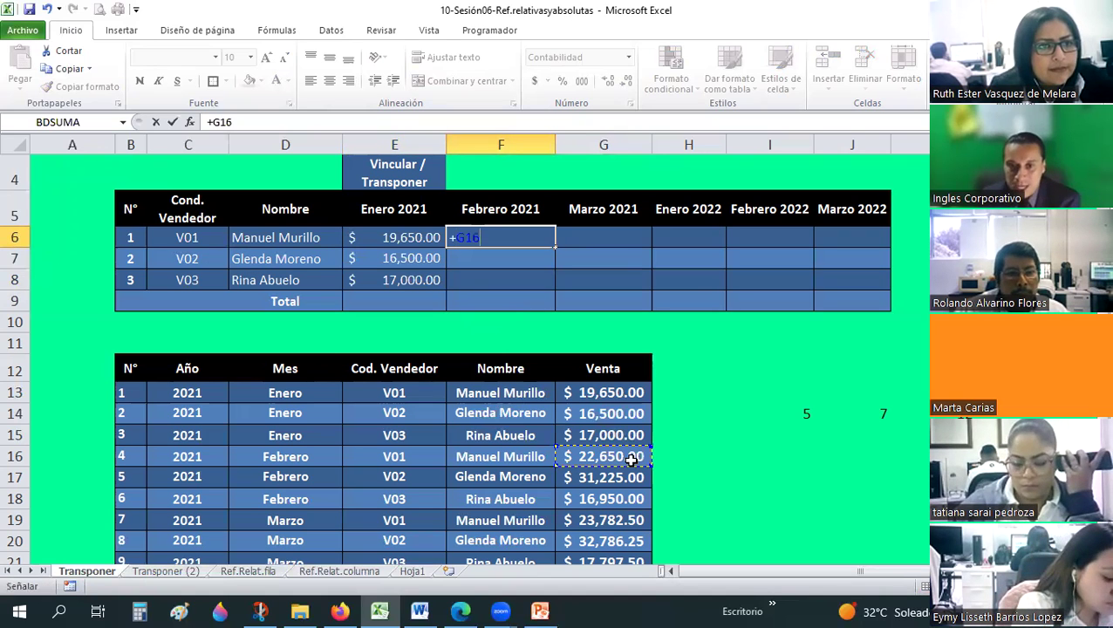
key("Return")
Step: Copy the February link in F6 into F7:F8 for sellers V02 and V03, pasting only the formula
left_click(485, 233)
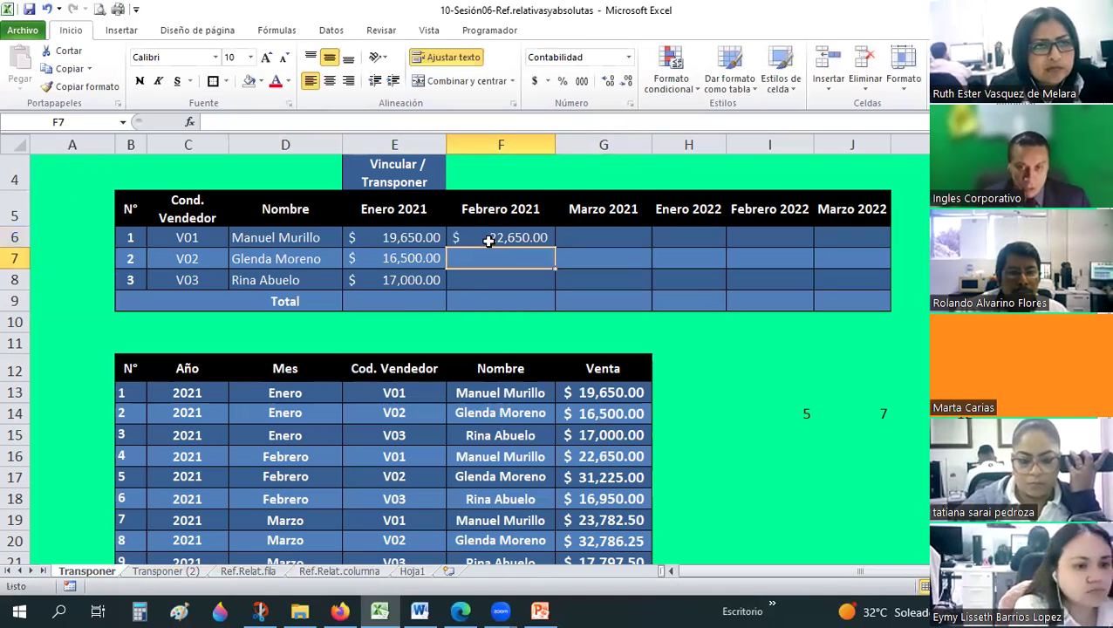
key("ctrl+c")
left_click_drag(498, 258, 500, 276)
right_click(501, 279)
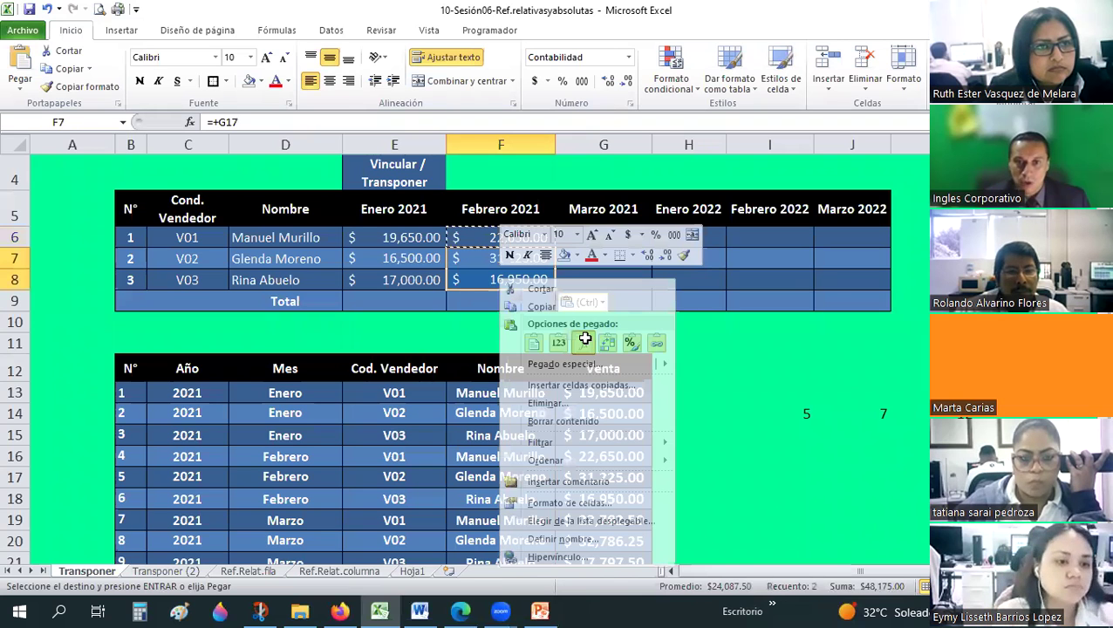
left_click(584, 341)
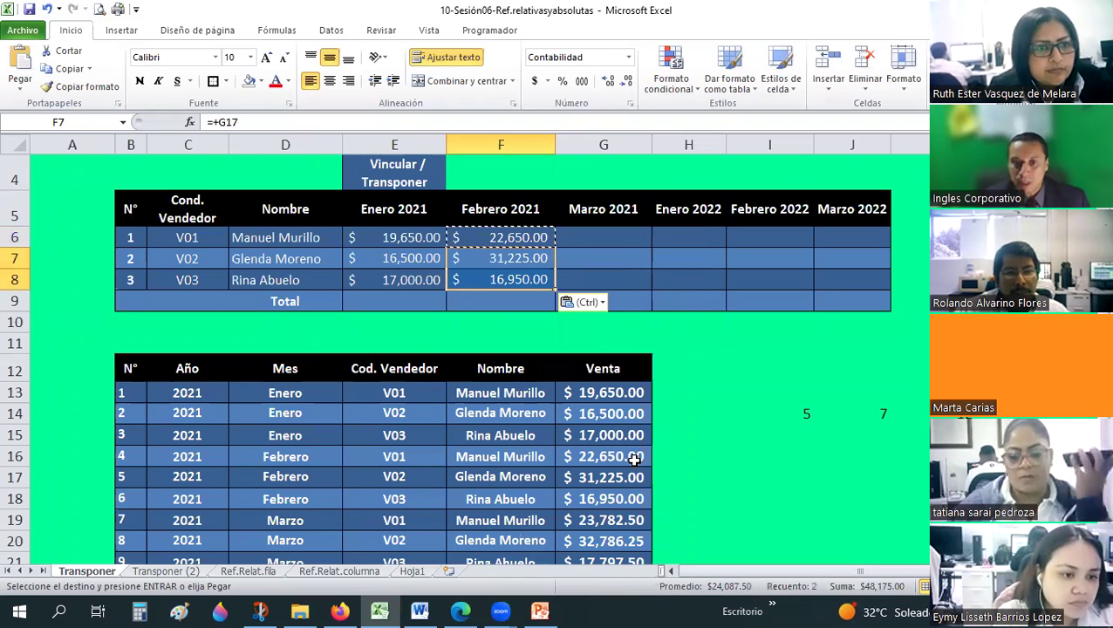
Step: Link summary cell G6 to source cell G19 for seller V01's March 2021 sale
scroll(619, 405, "down", 1)
scroll(584, 258, "up", 1)
left_click(586, 234)
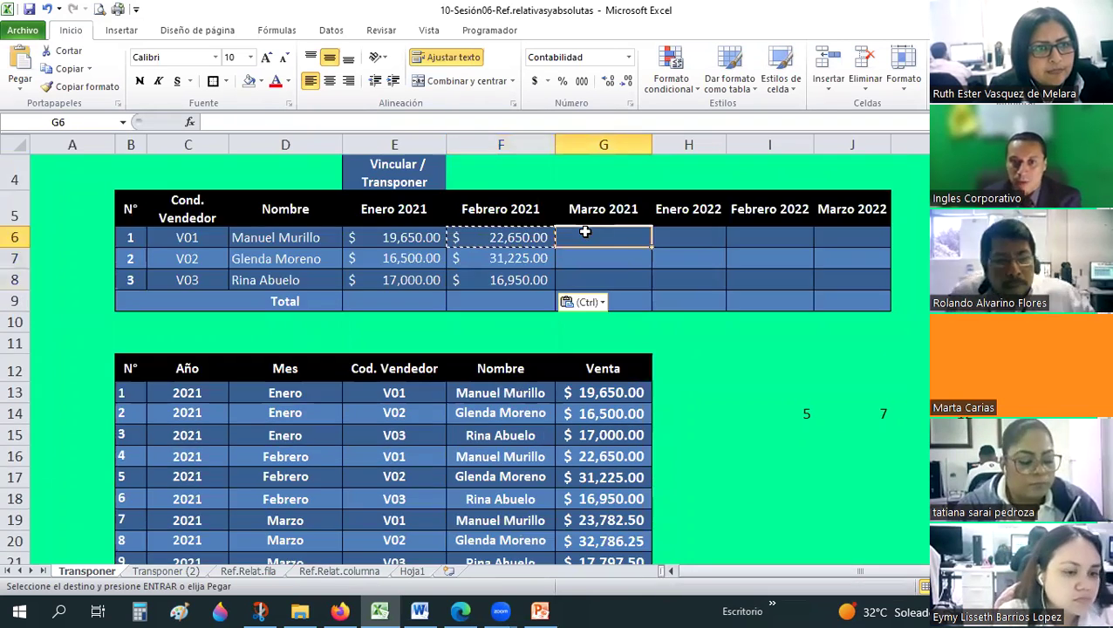
type("+")
scroll(606, 332, "down", 1)
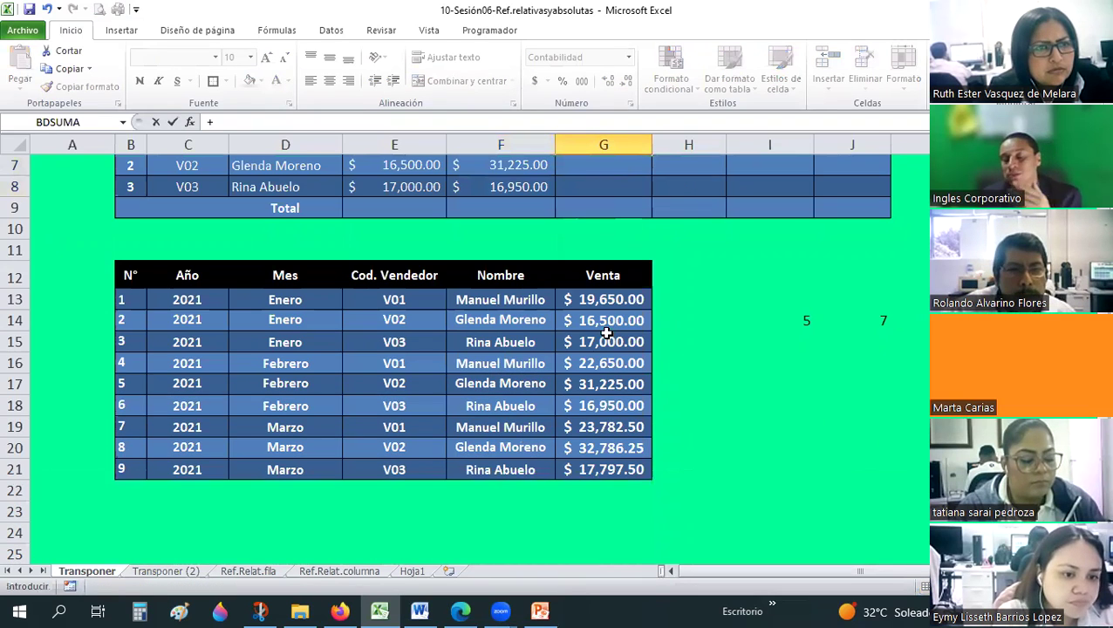
scroll(614, 324, "up", 2)
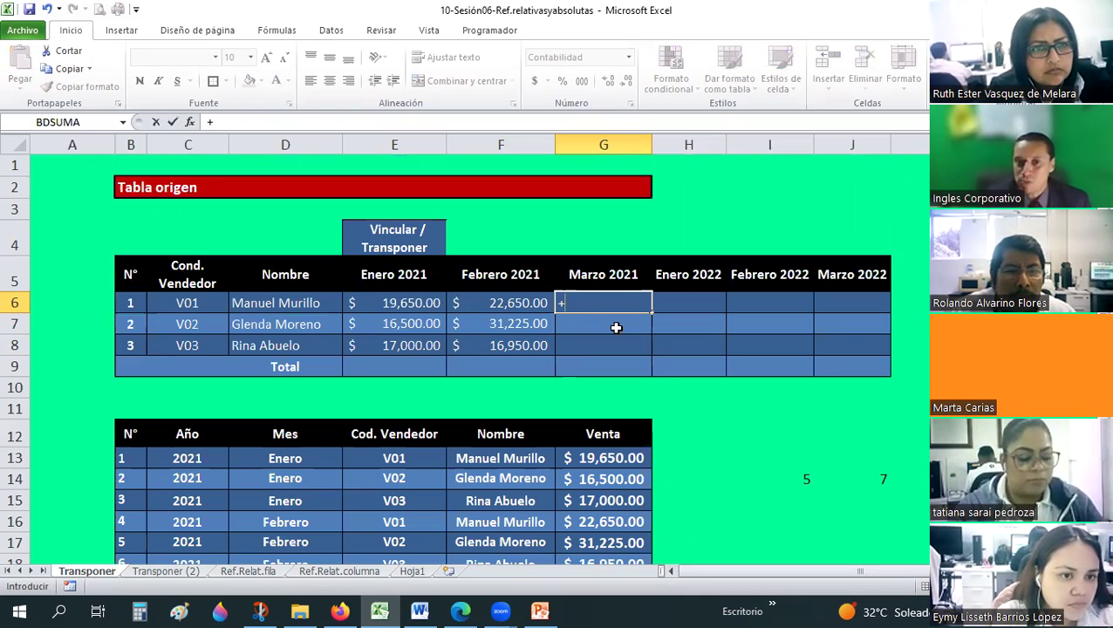
scroll(616, 325, "down", 1)
scroll(589, 432, "down", 1)
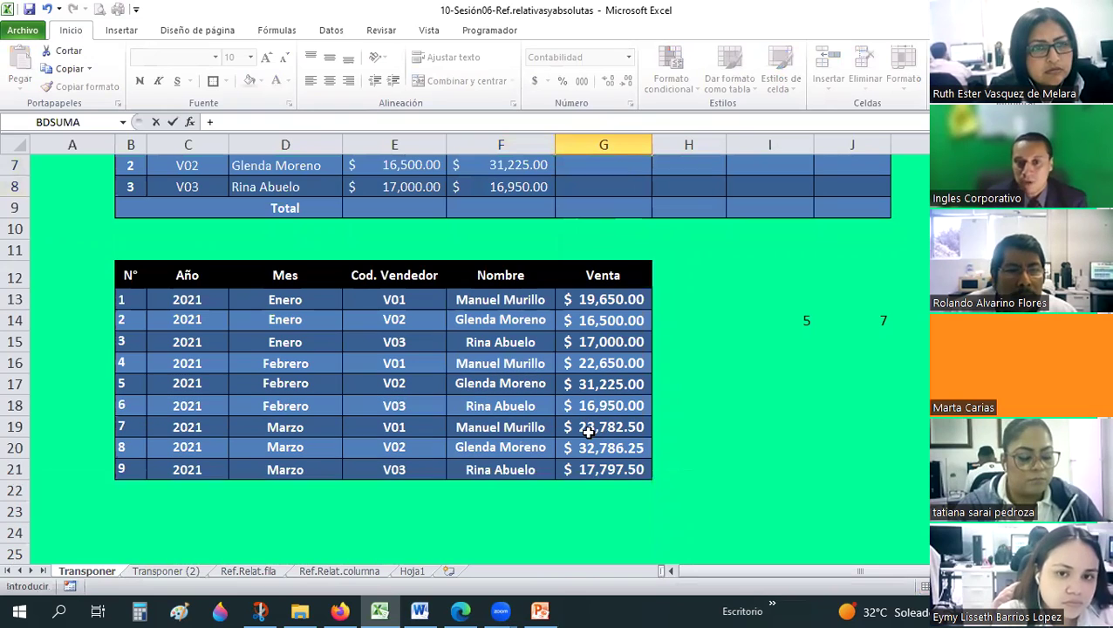
left_click(589, 431)
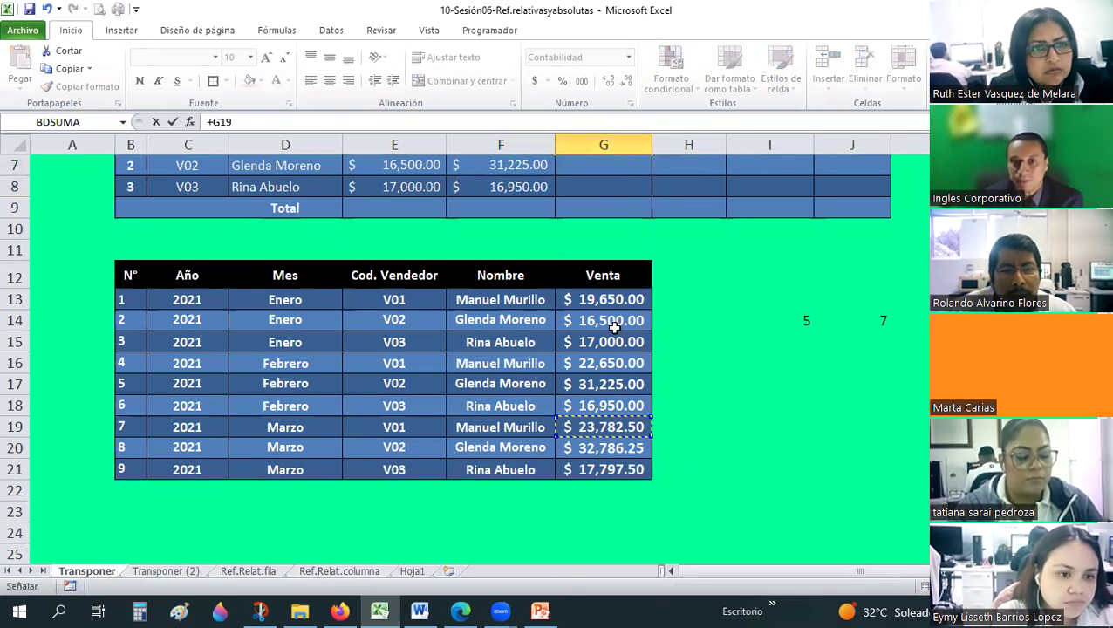
key("Return")
Step: Copy the March link in G6 into G7:G8 for sellers V02 and V03, pasting only the formula
right_click(597, 237)
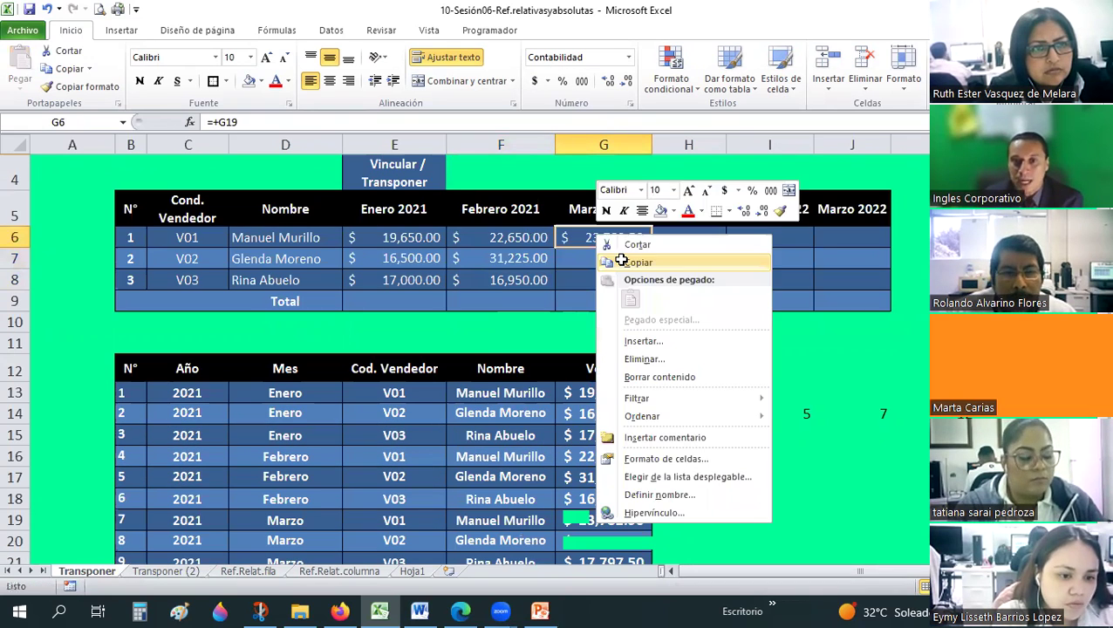
left_click(638, 262)
left_click_drag(604, 258, 610, 280)
right_click(627, 283)
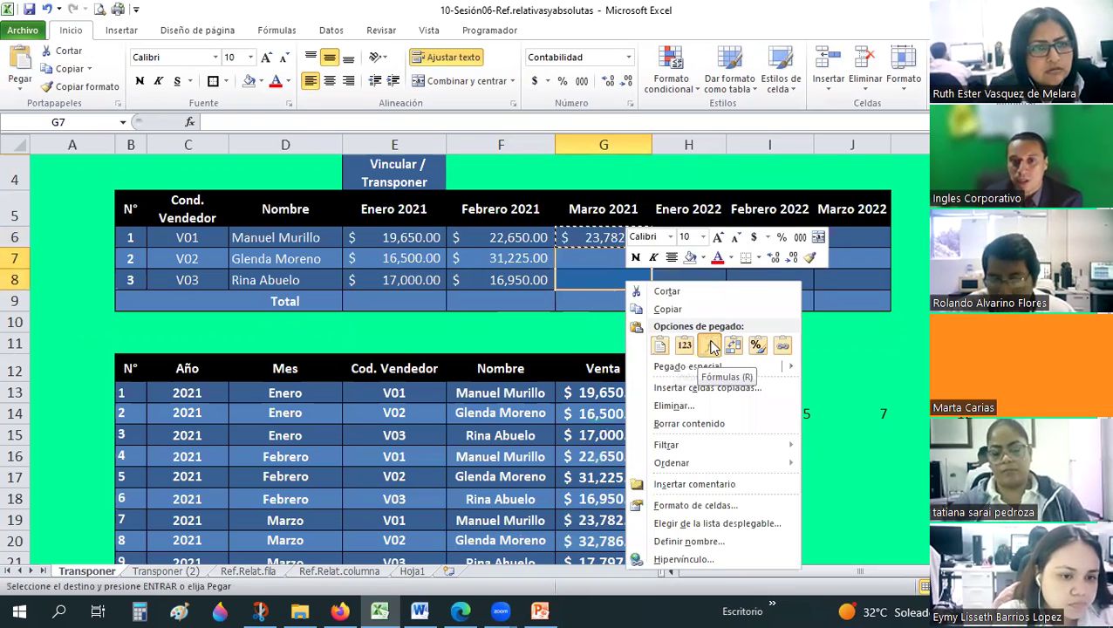
key("r")
left_click(629, 323)
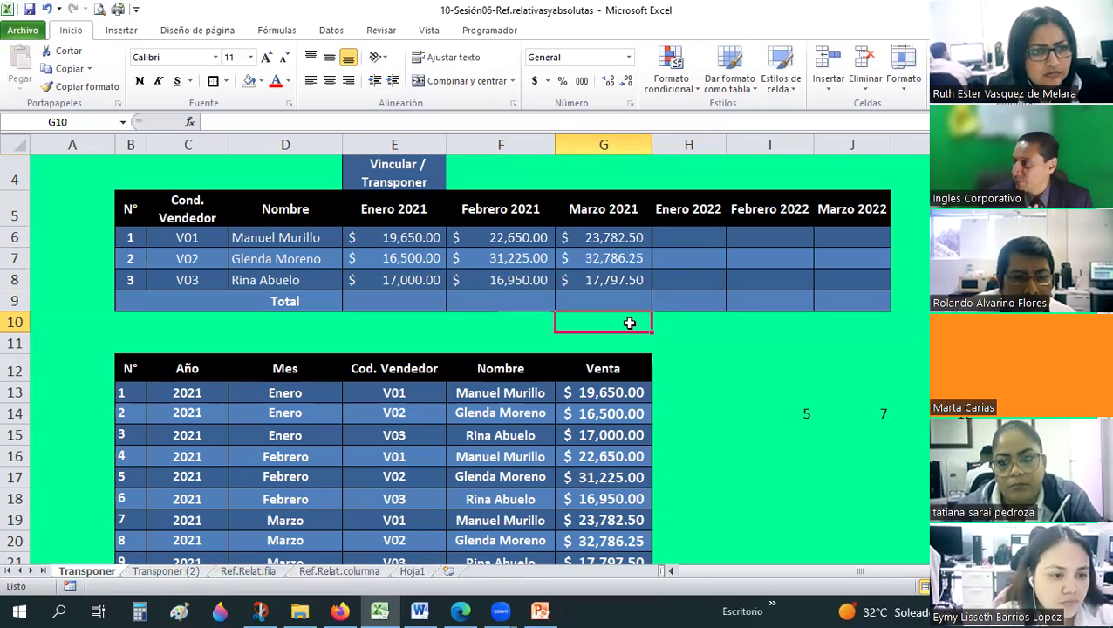
left_click_drag(440, 241, 570, 272)
left_click(687, 238)
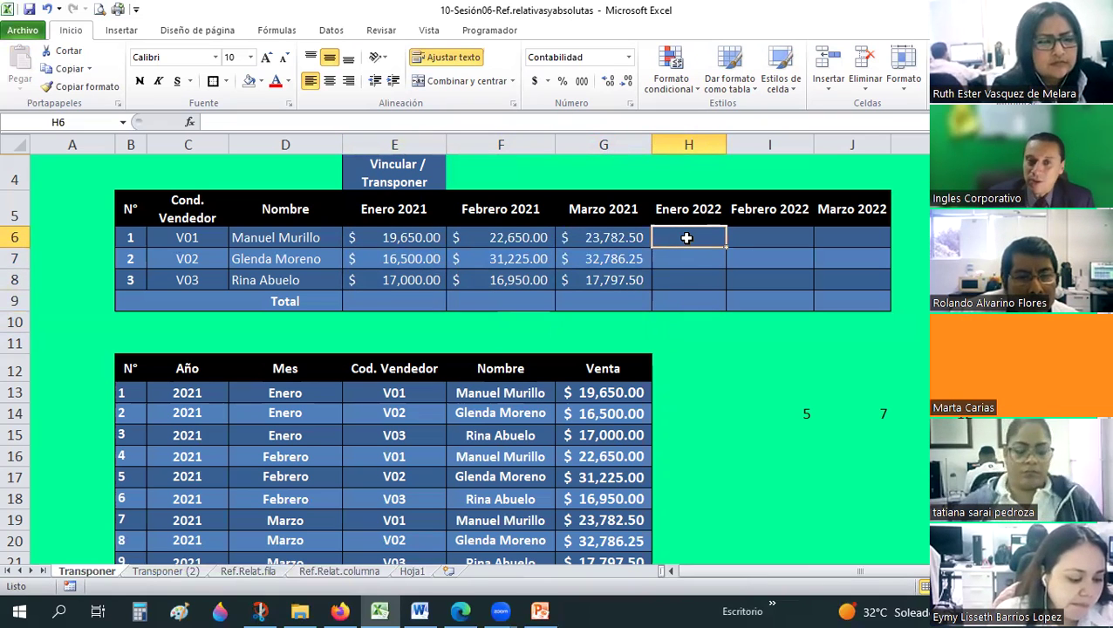
Step: Total January 2021 in E9 by summing E6:E8 and fill the formula across the Total row to J9
left_click(418, 300)
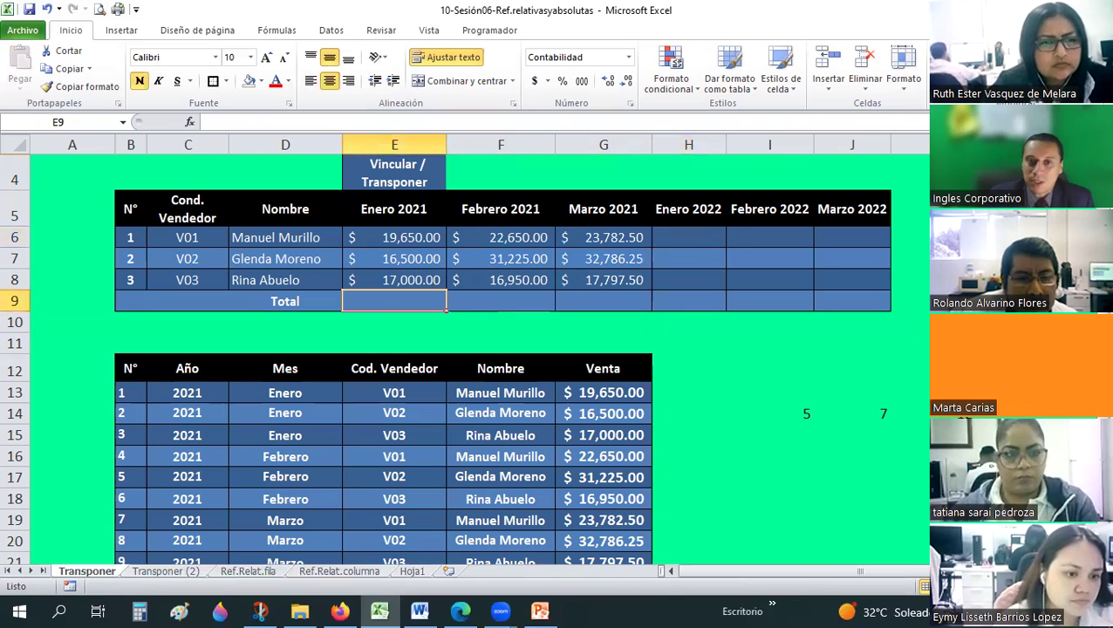
key("alt+equal")
key("Return")
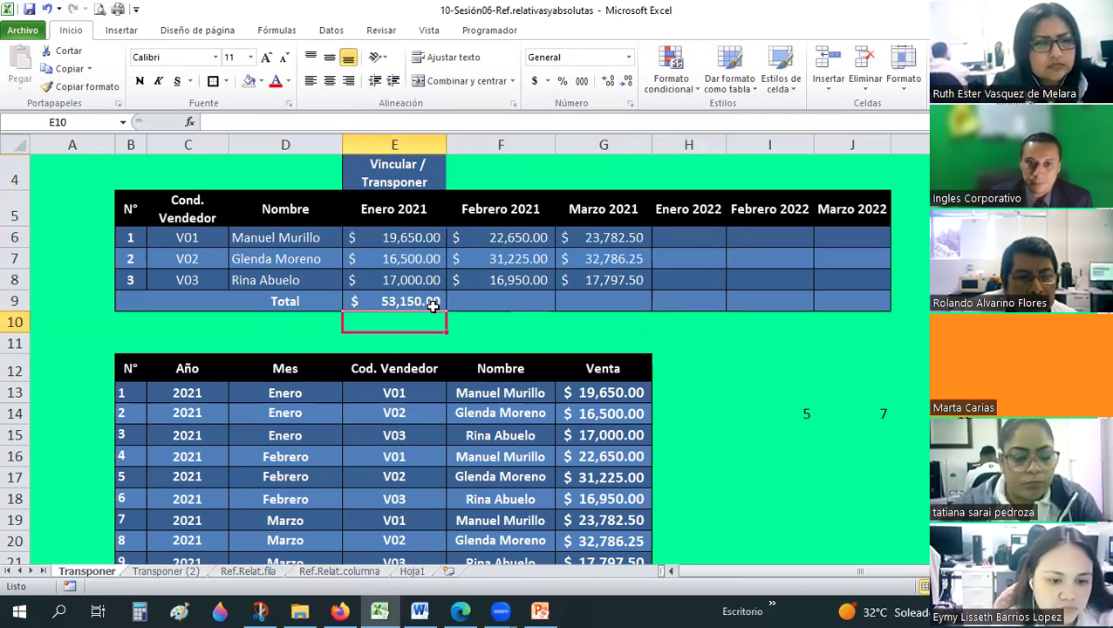
left_click(427, 305)
left_click_drag(446, 312, 861, 335)
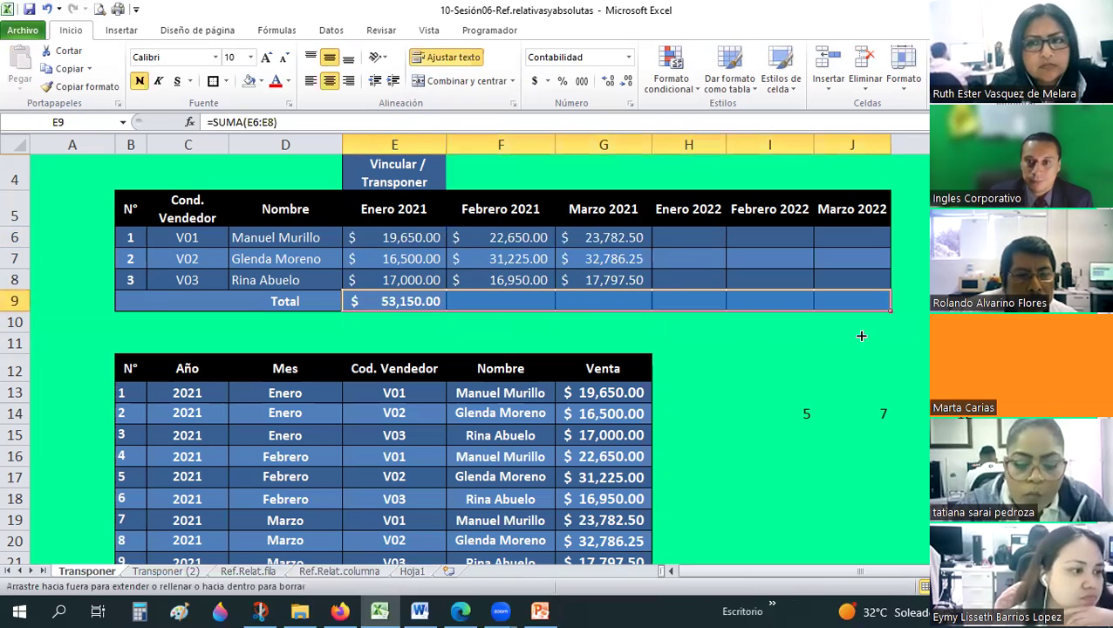
left_click(720, 350)
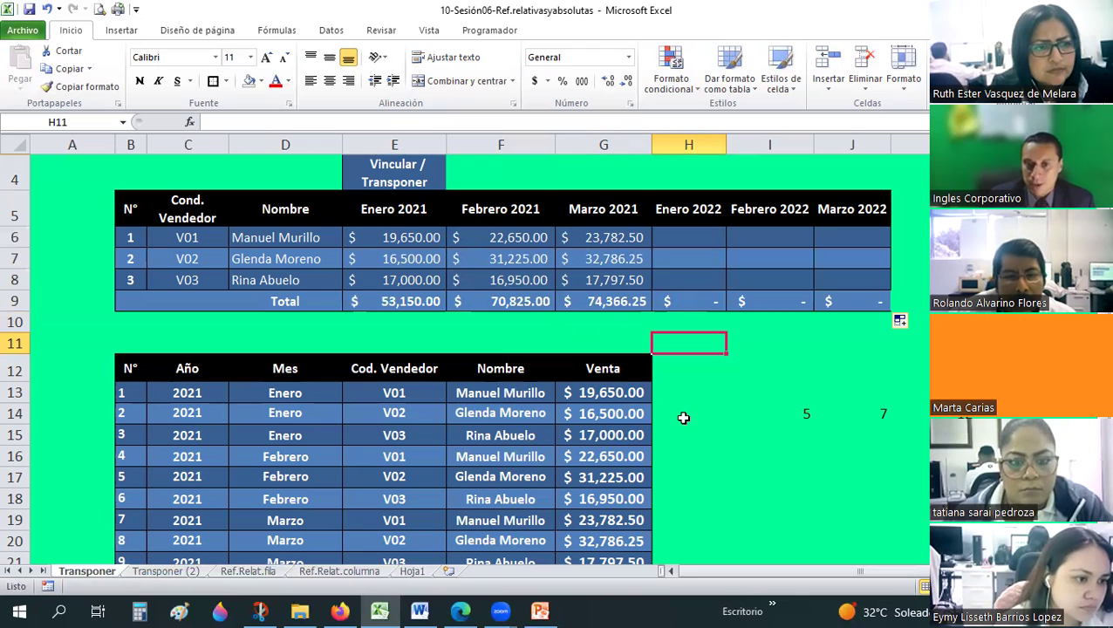
Step: Change seller V01's January 2021 sale in source cell G13 to 18000
left_click(620, 391)
type("18000")
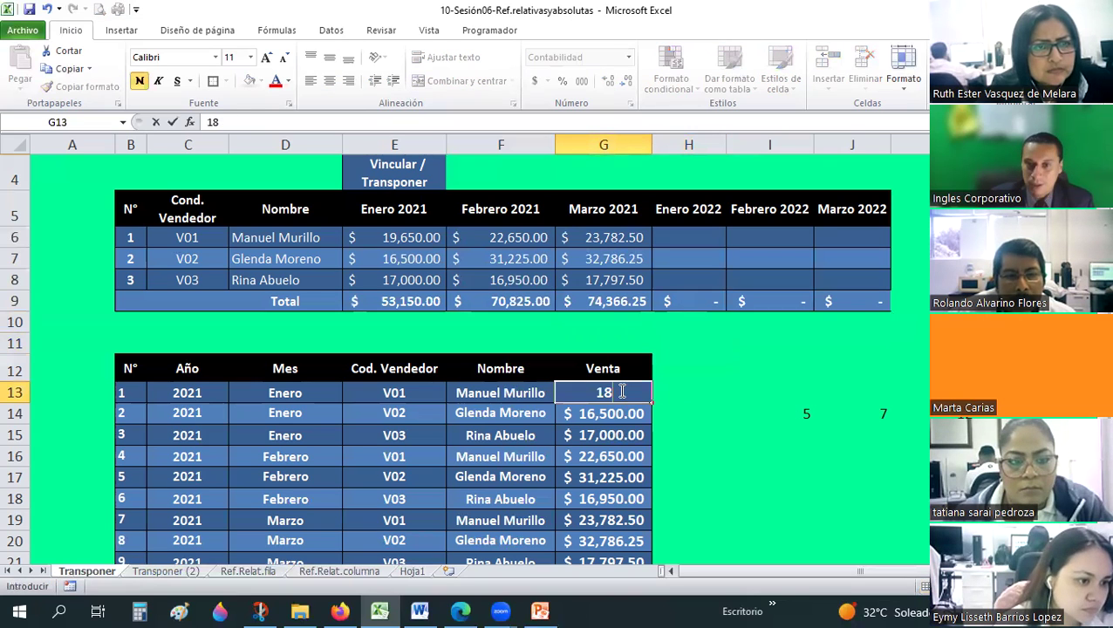
key("Return")
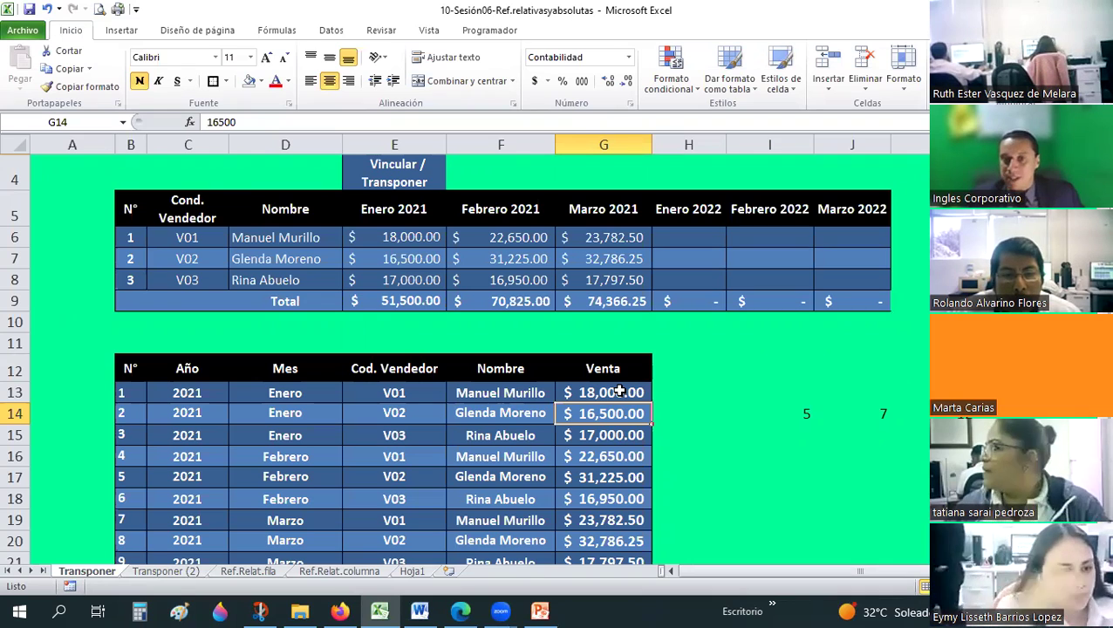
Step: Compare the seller codes and names in the 2022 table on the Transponer (2) sheet with those in the Transponer summary table
left_click(688, 233)
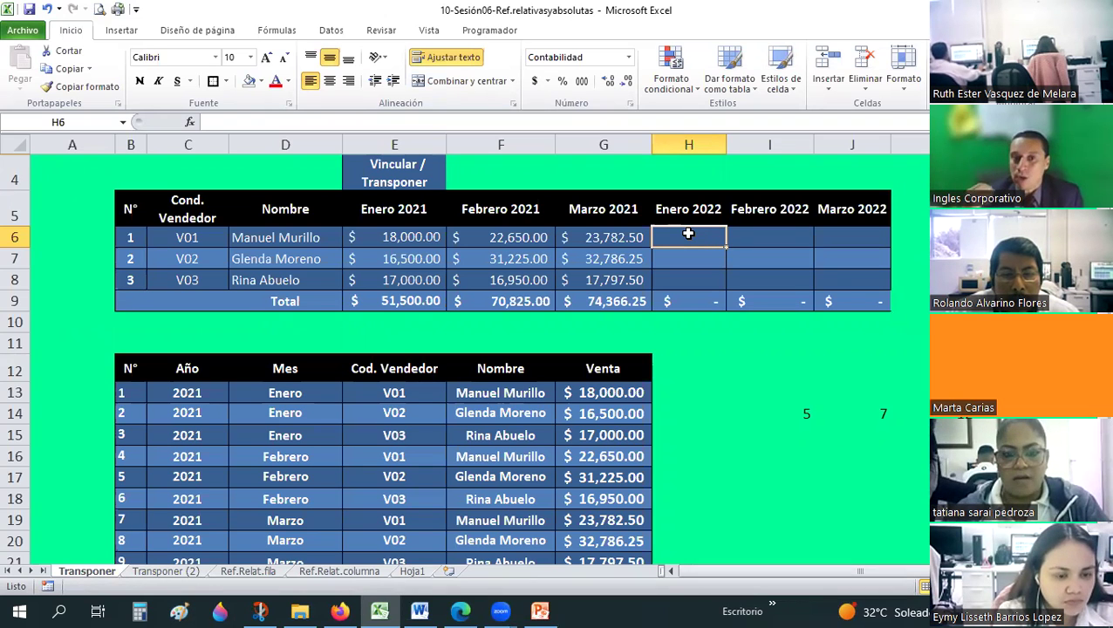
left_click(606, 238)
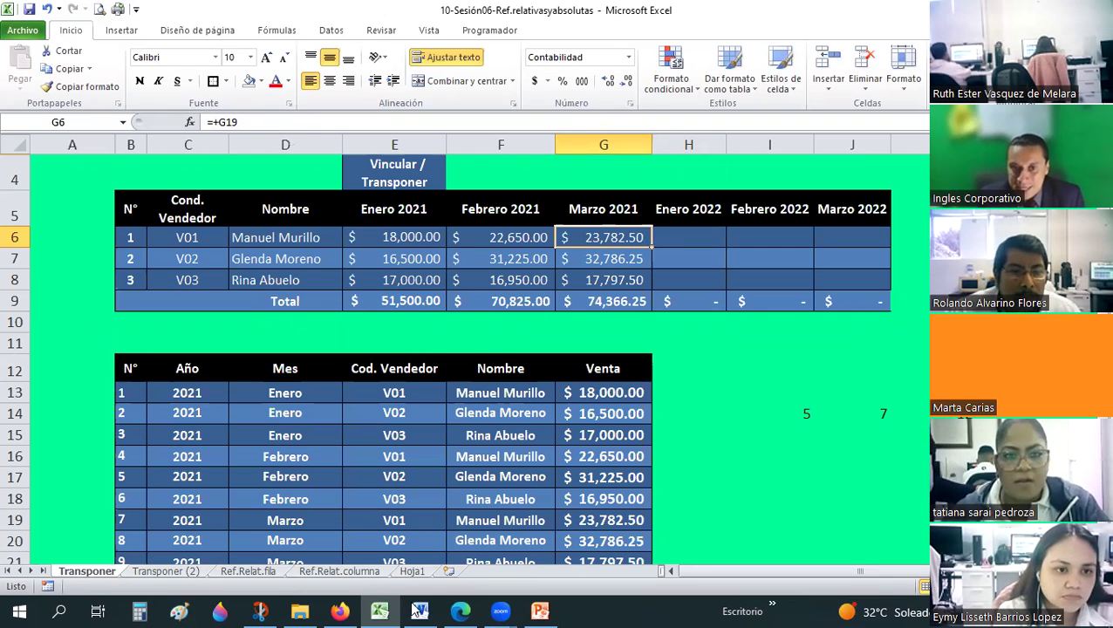
left_click(700, 236)
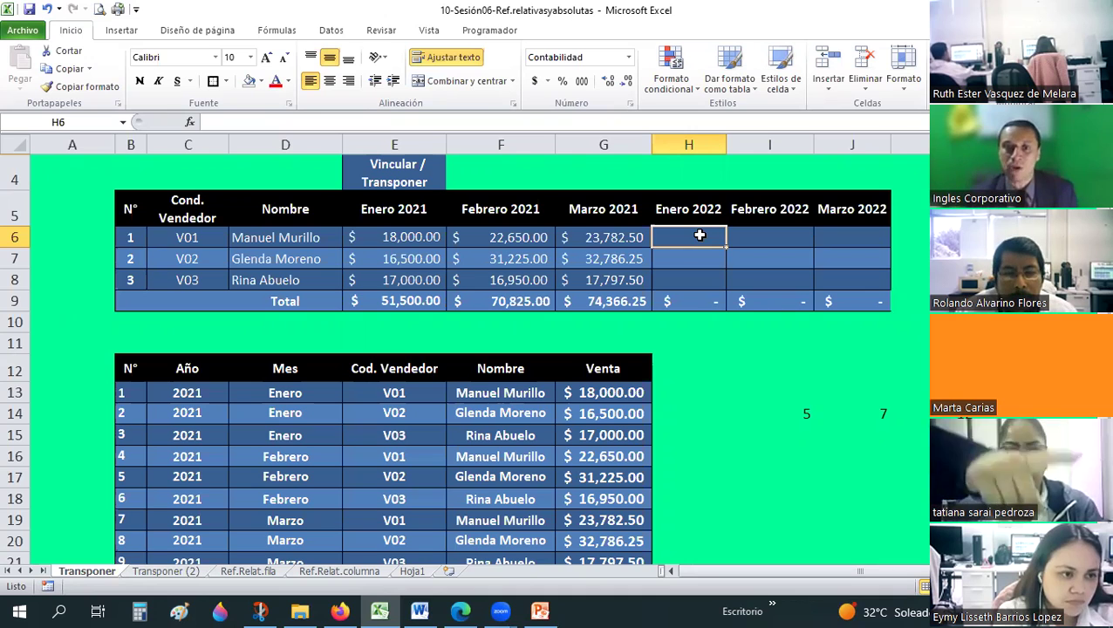
left_click(177, 575)
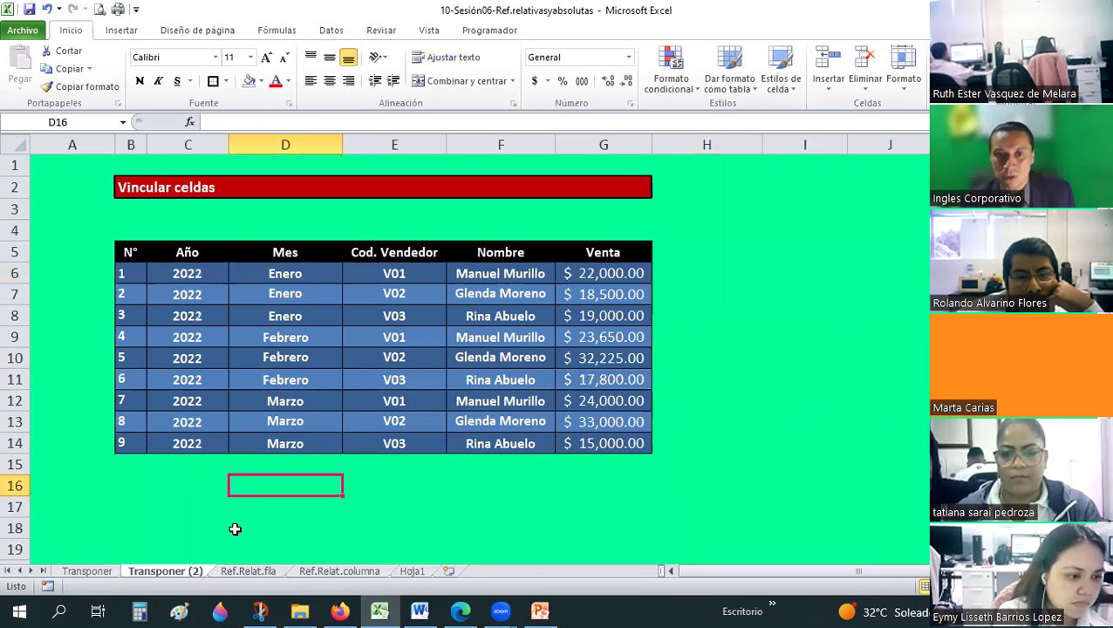
left_click(386, 294)
left_click(387, 316)
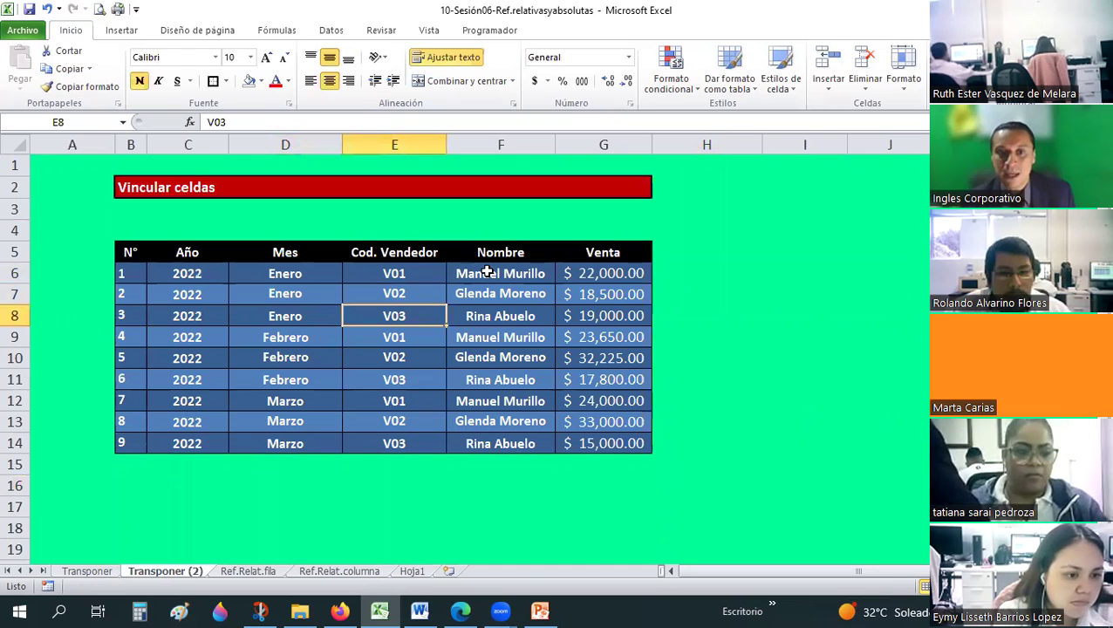
left_click(480, 274)
left_click(478, 312)
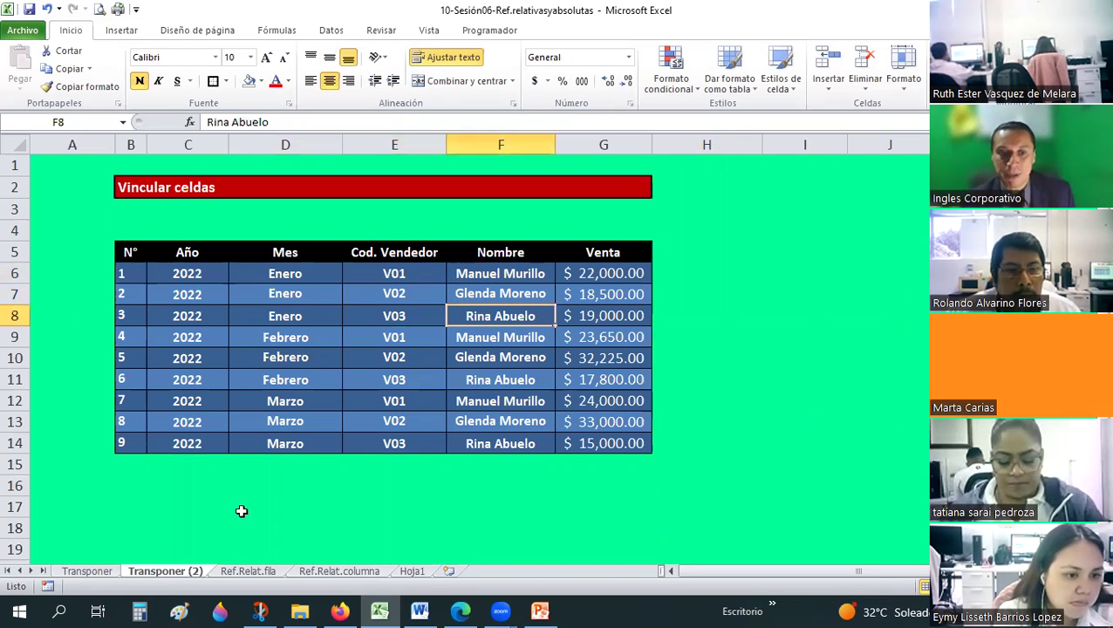
left_click(86, 571)
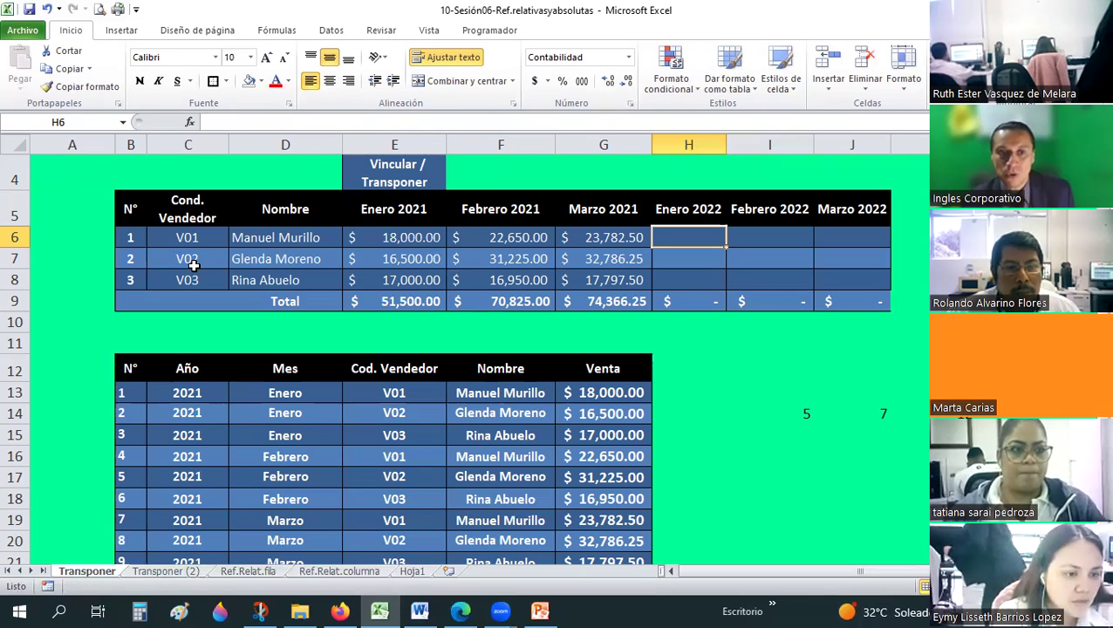
left_click(188, 238)
left_click(258, 244)
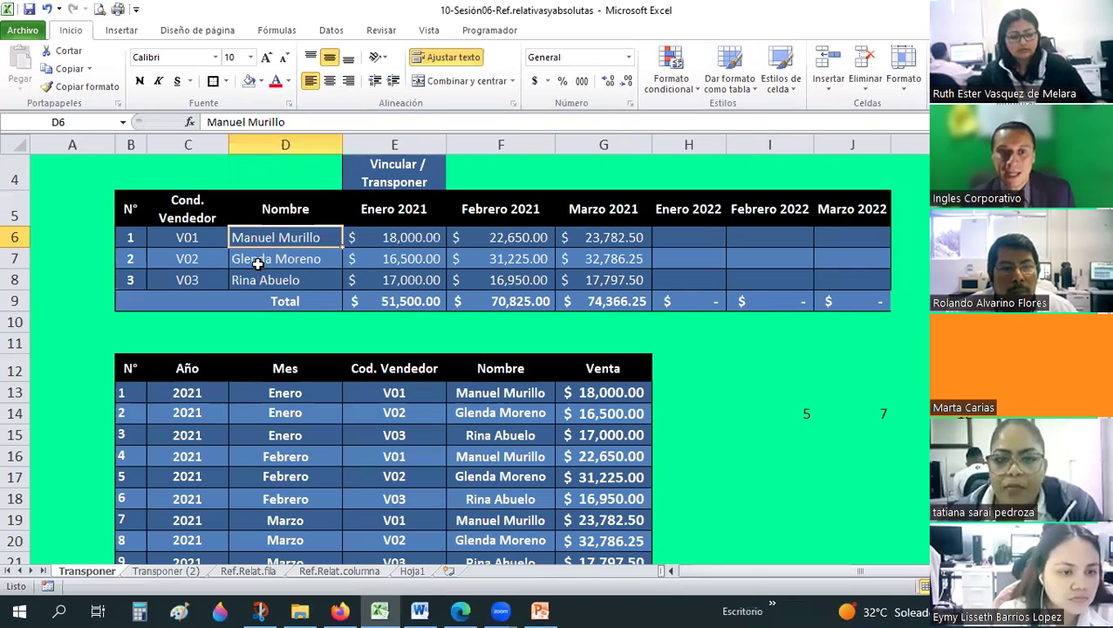
key("Down")
key("Down")
left_click(157, 571)
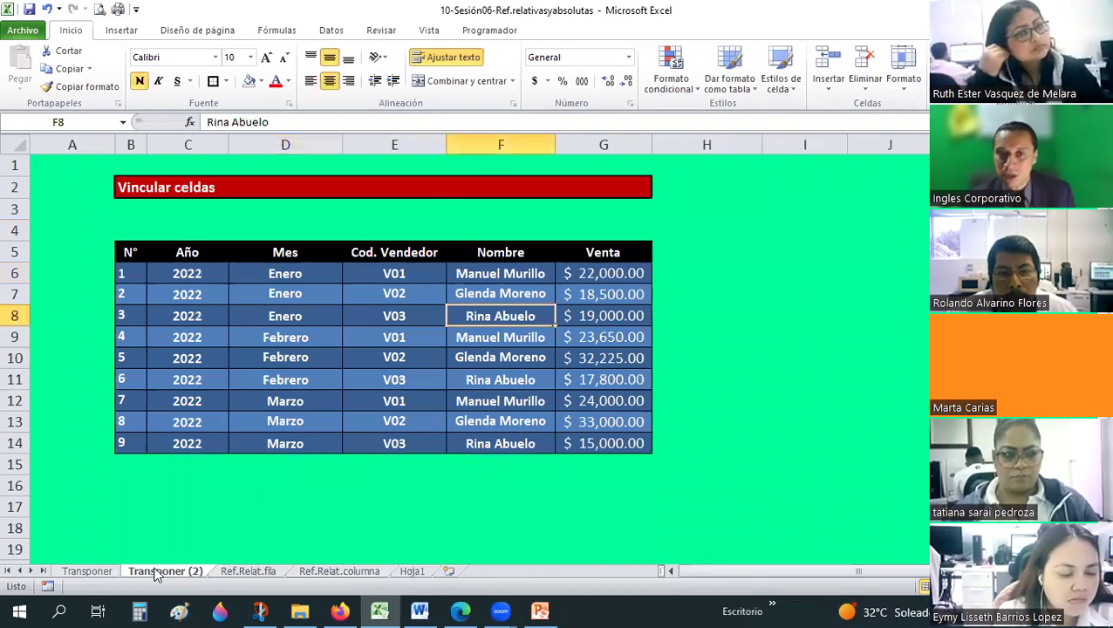
left_click(92, 571)
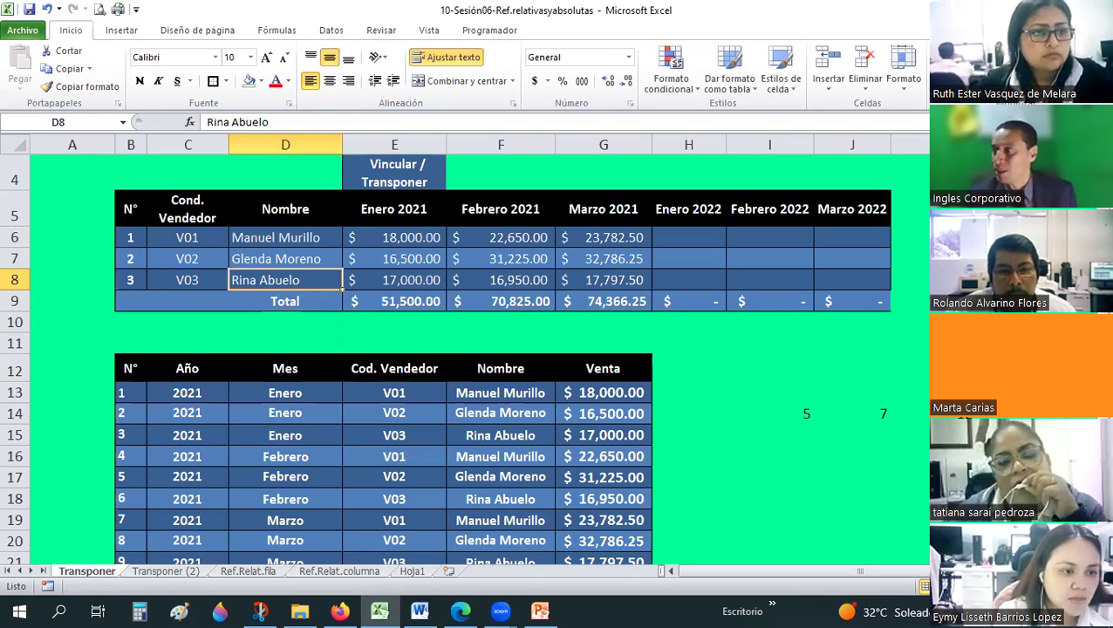
left_click(663, 359)
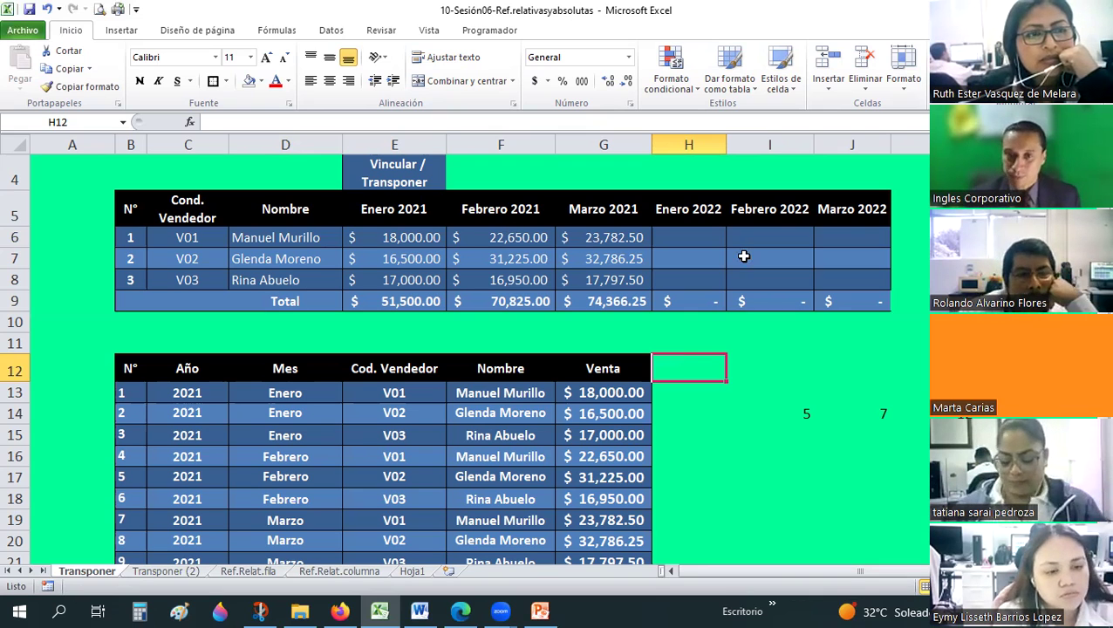
left_click(691, 236)
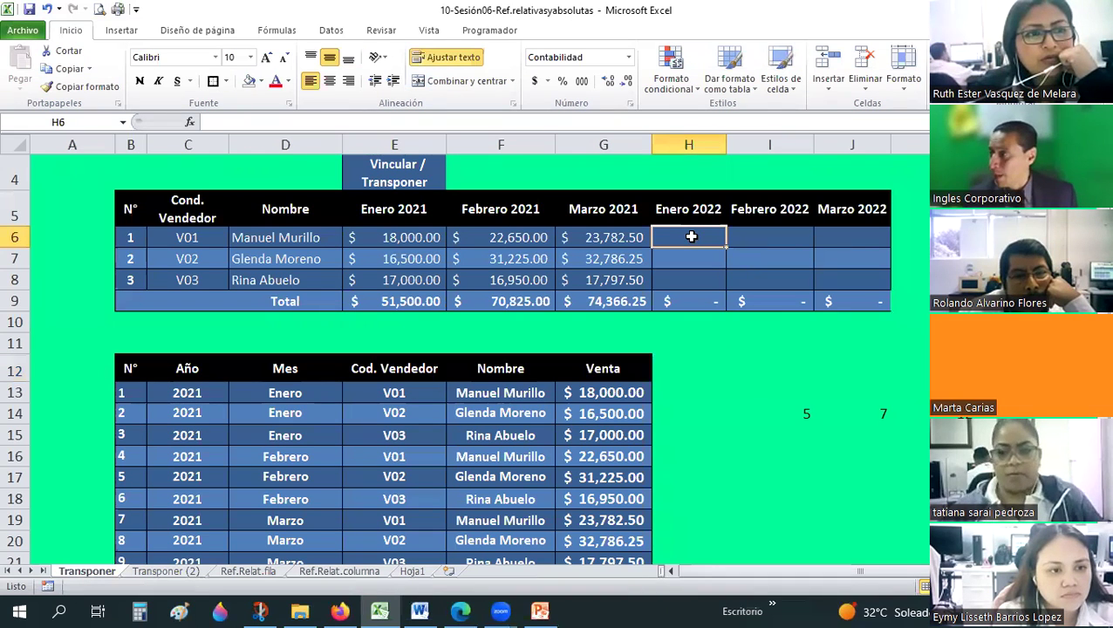
Step: Check and re-enter the January total =SUMA(E6:E8) in E9, and refill it across the Total row to J9
left_click(411, 302)
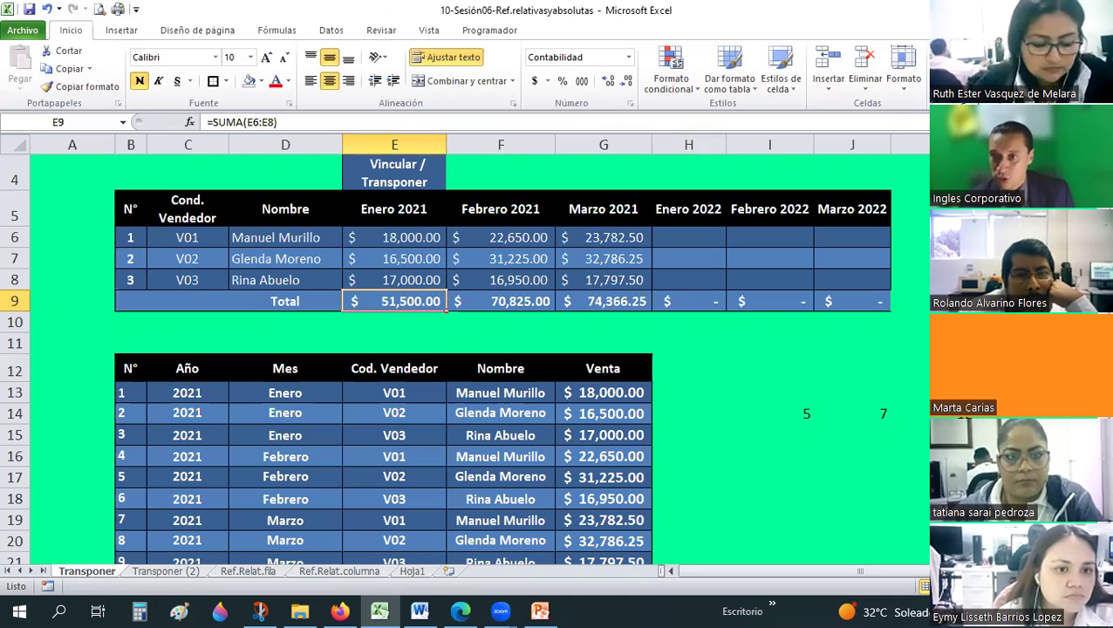
key("F2")
double_click(406, 302)
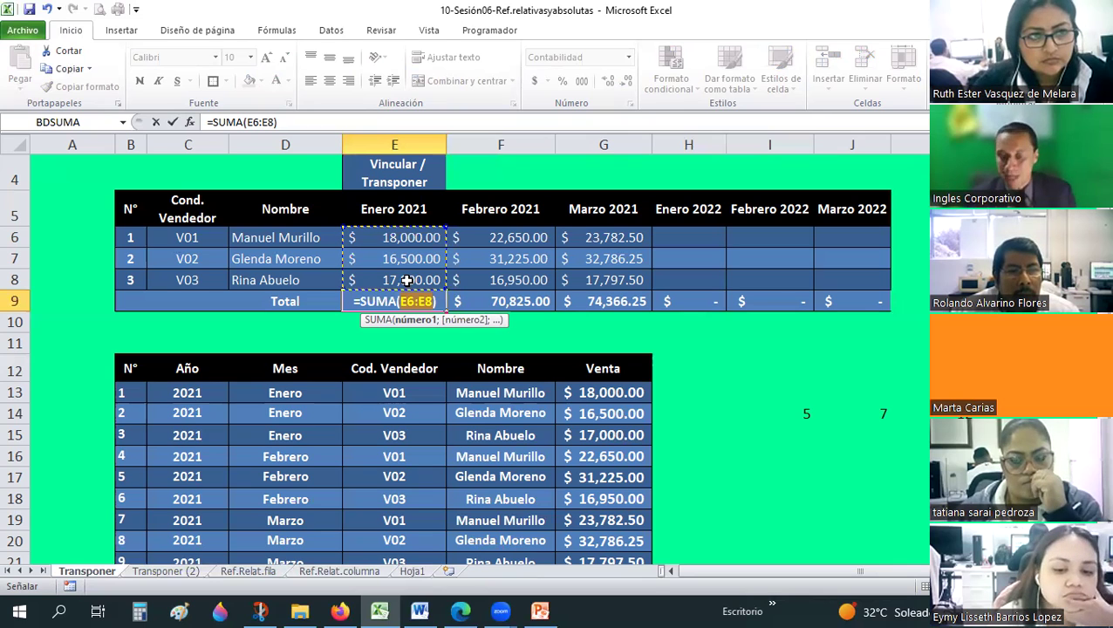
key("ctrl+Return")
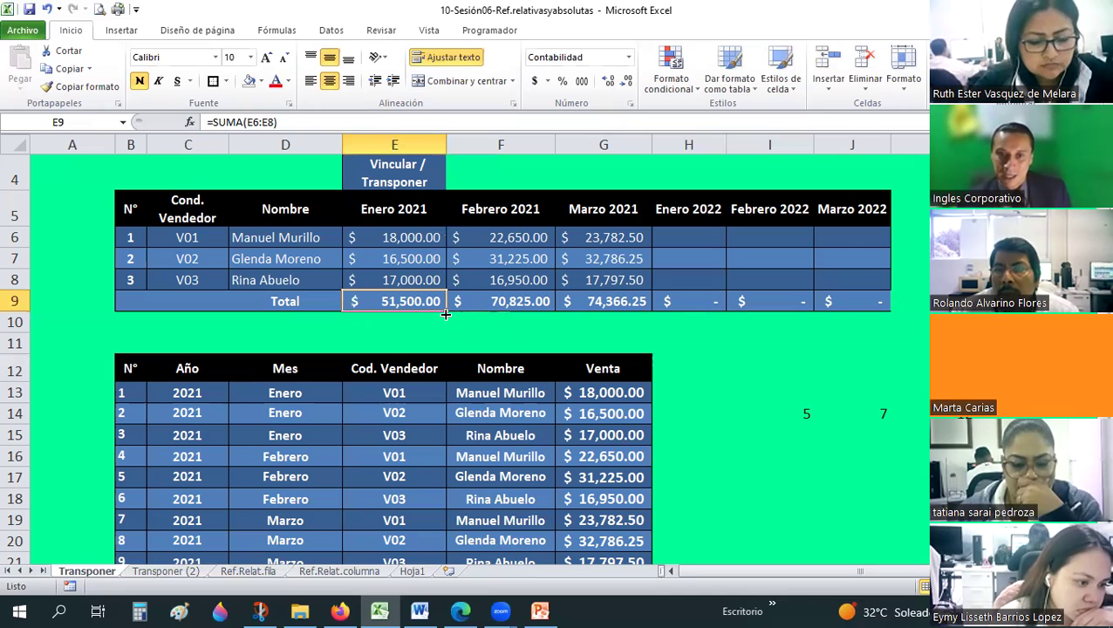
left_click_drag(445, 314, 825, 350)
left_click(825, 350)
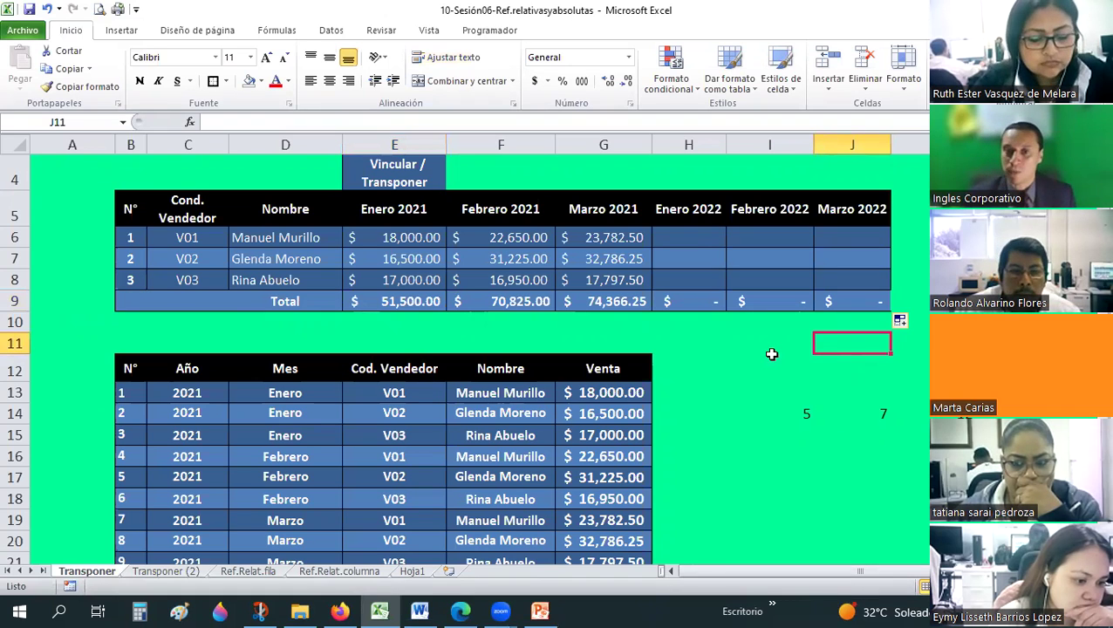
left_click(699, 237)
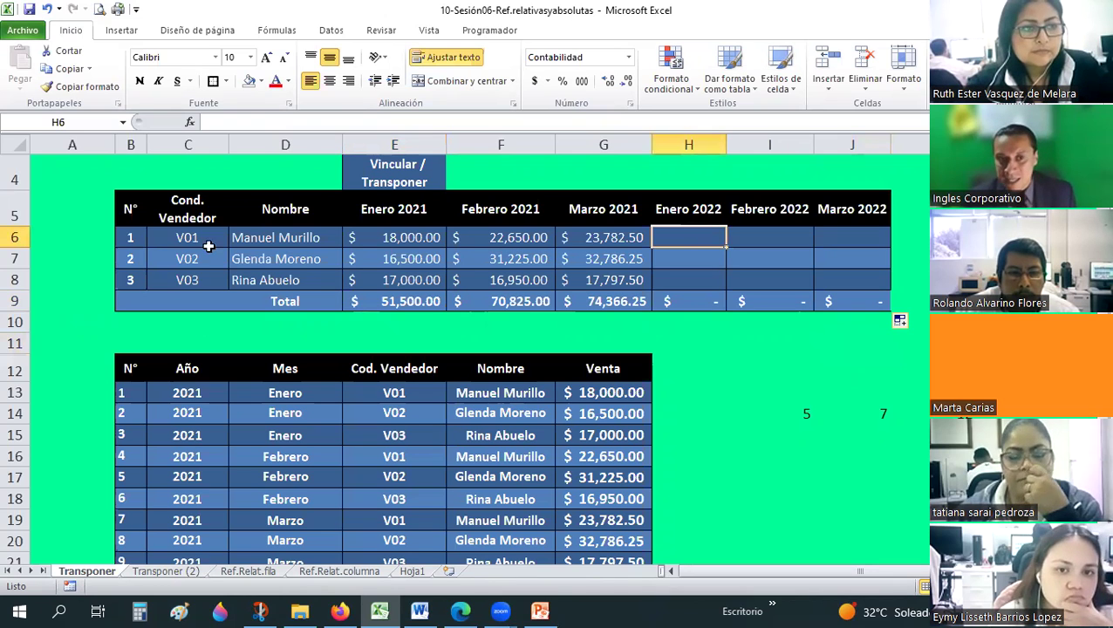
left_click_drag(222, 241, 261, 262)
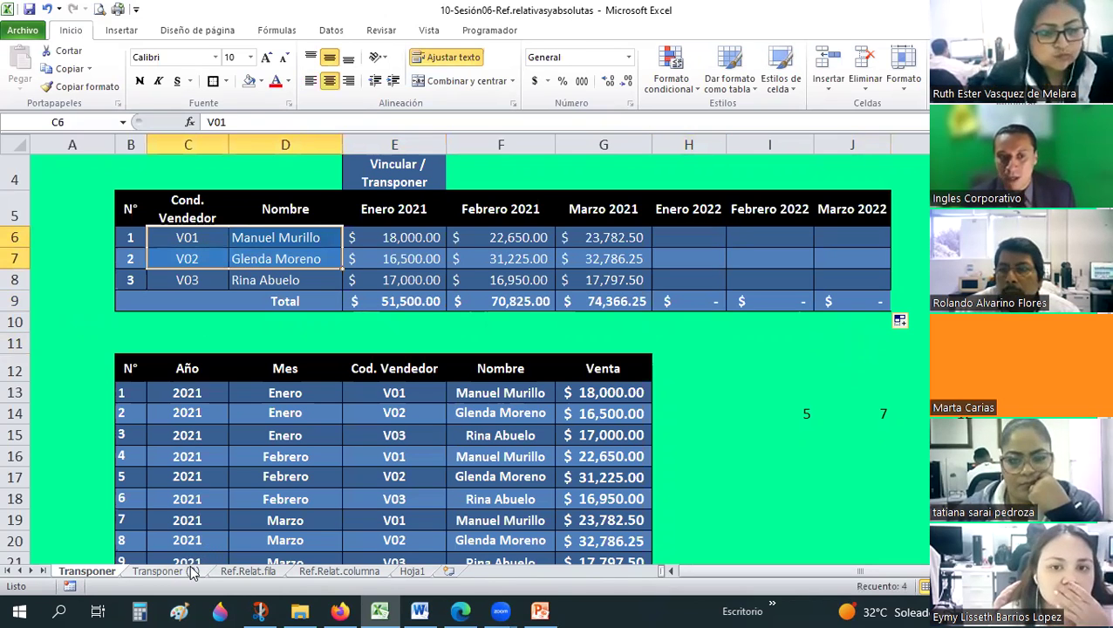
left_click(704, 240)
type("=")
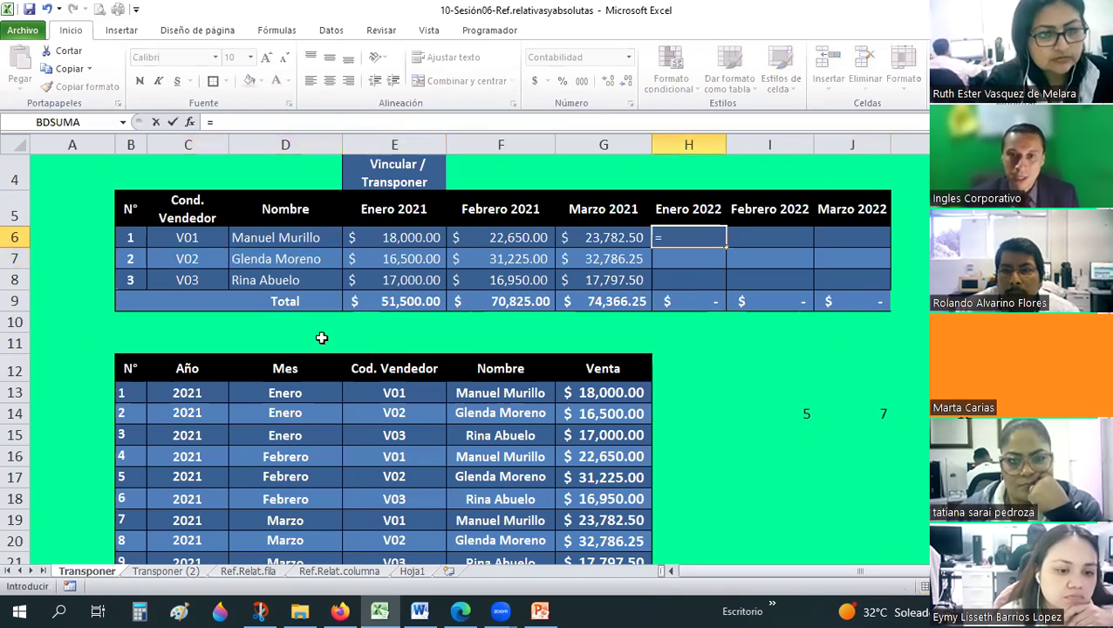
left_click(166, 571)
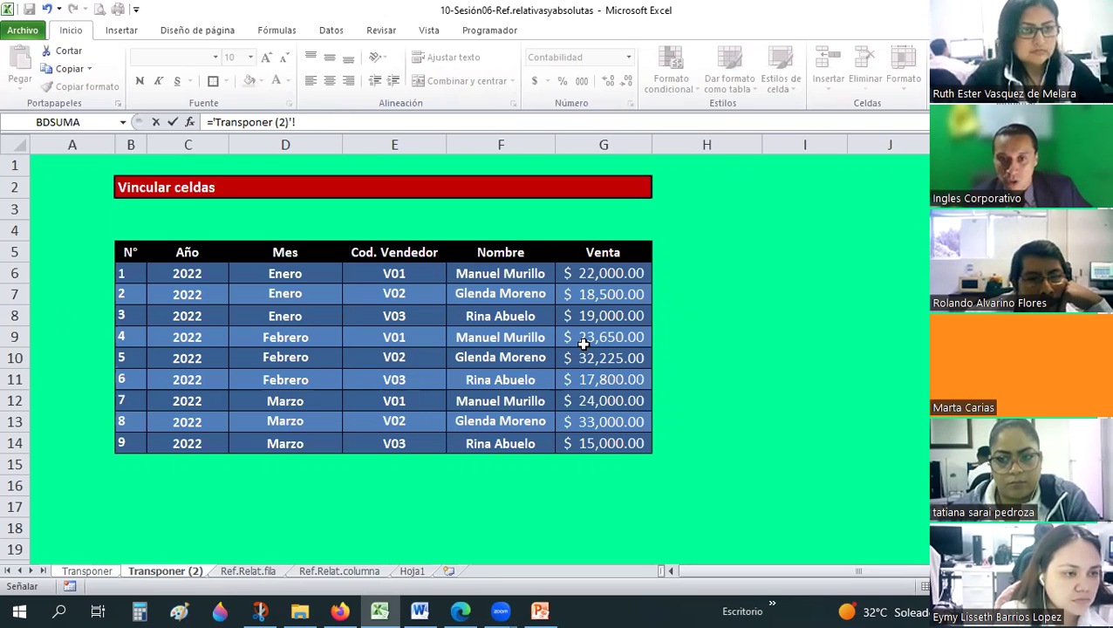
left_click(617, 274)
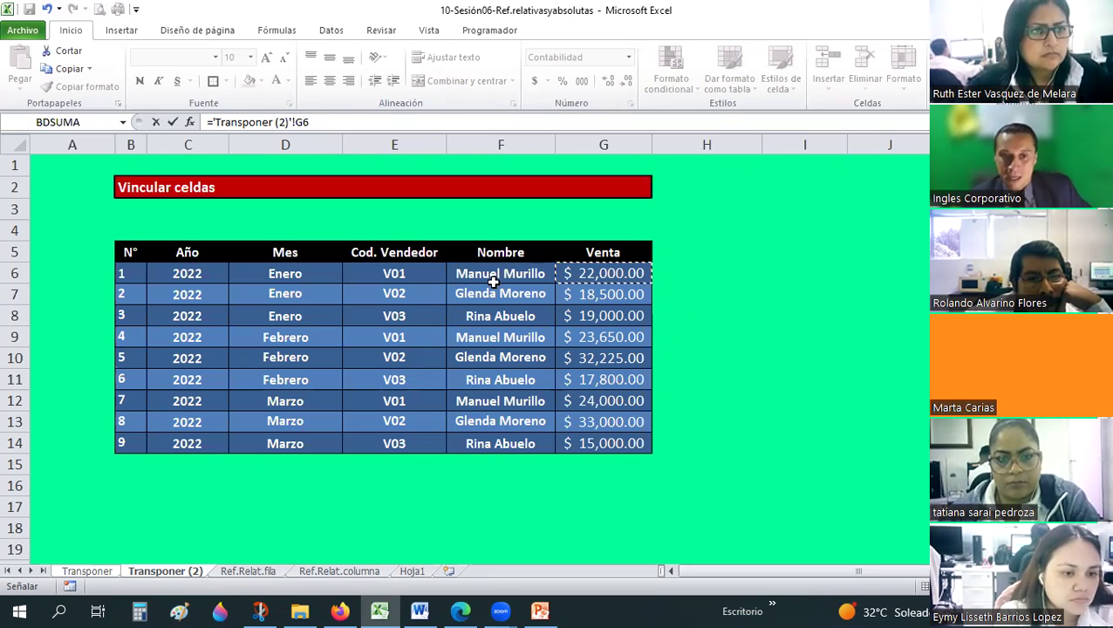
left_click(211, 125)
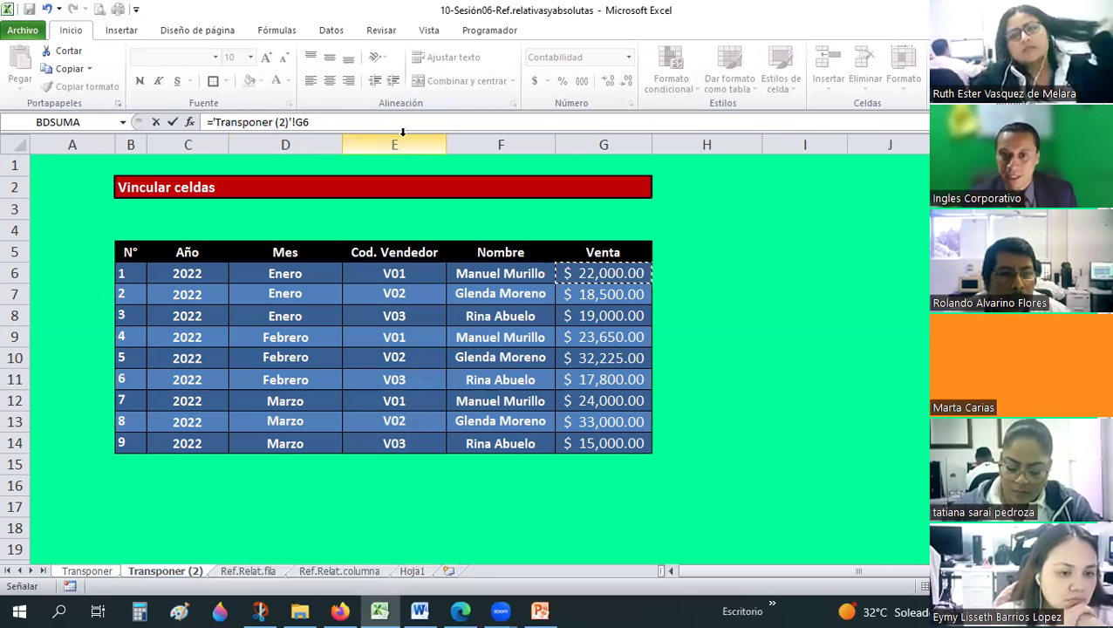
key("Escape")
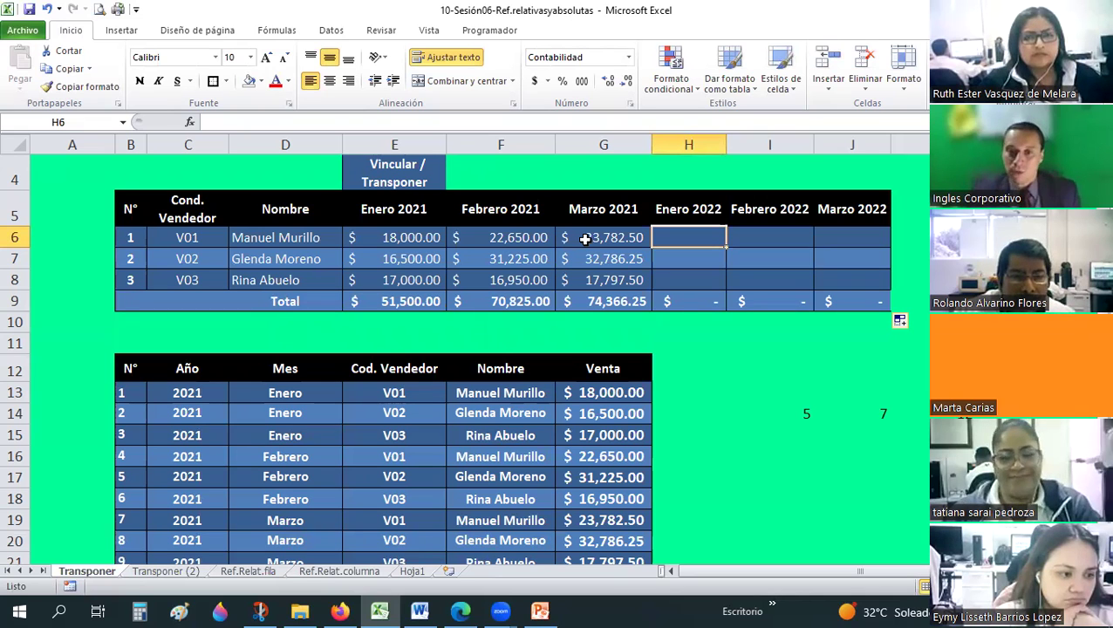
Step: Select the 2022 sales records in C6:G14 on the Transponer (2) sheet for review
left_click(166, 572)
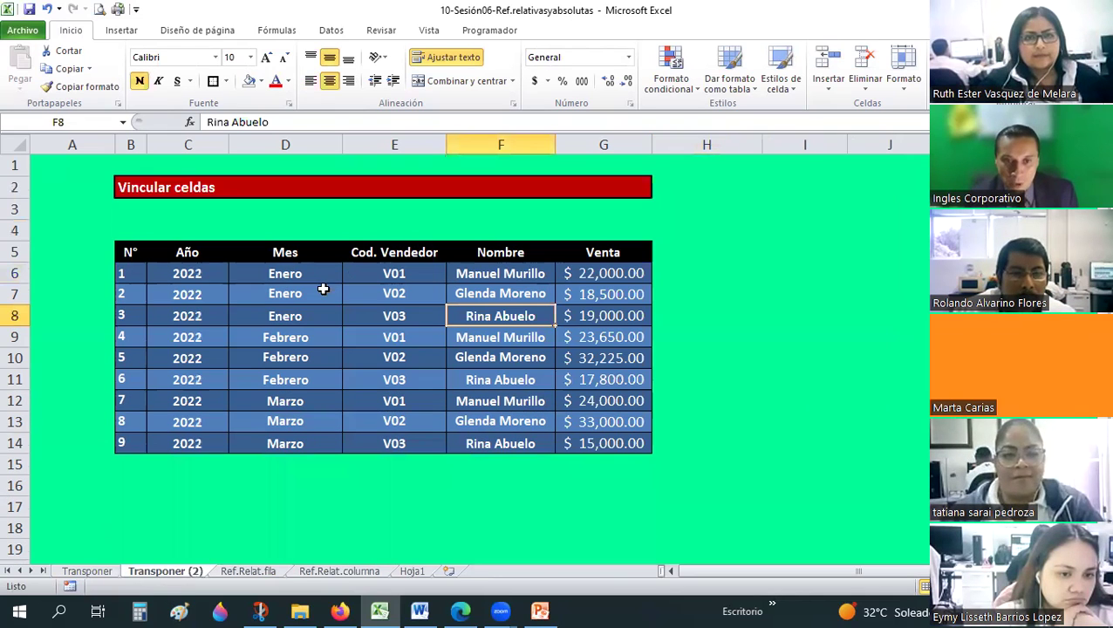
left_click_drag(186, 275, 600, 443)
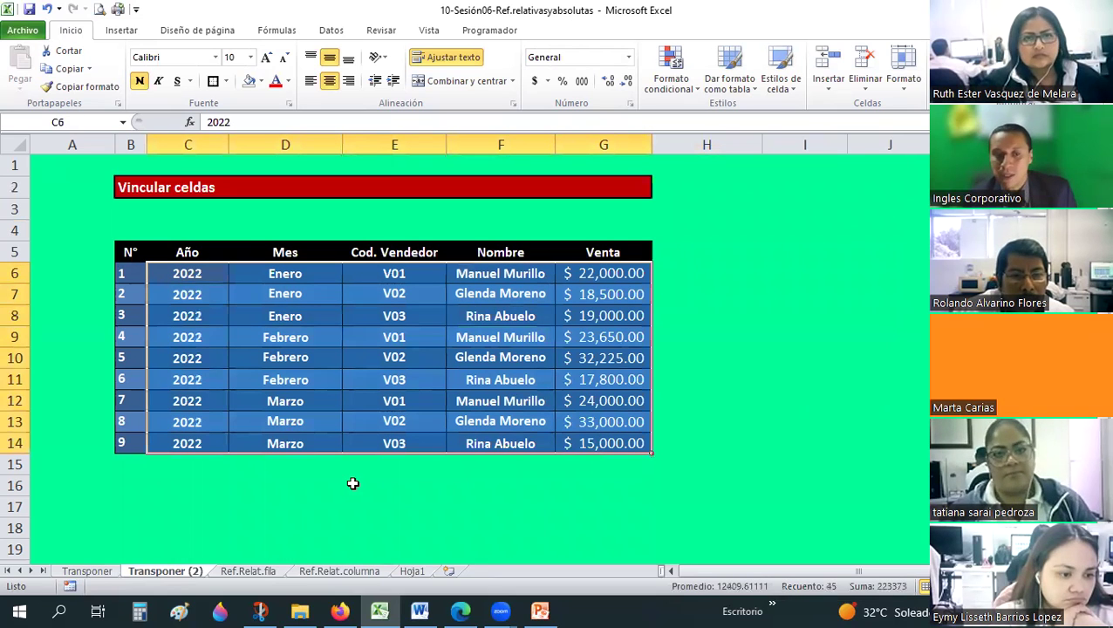
Step: Compare the seller codes and names in C6:D8 on Transponer with those in E6:F8 on Transponer (2)
left_click(110, 571)
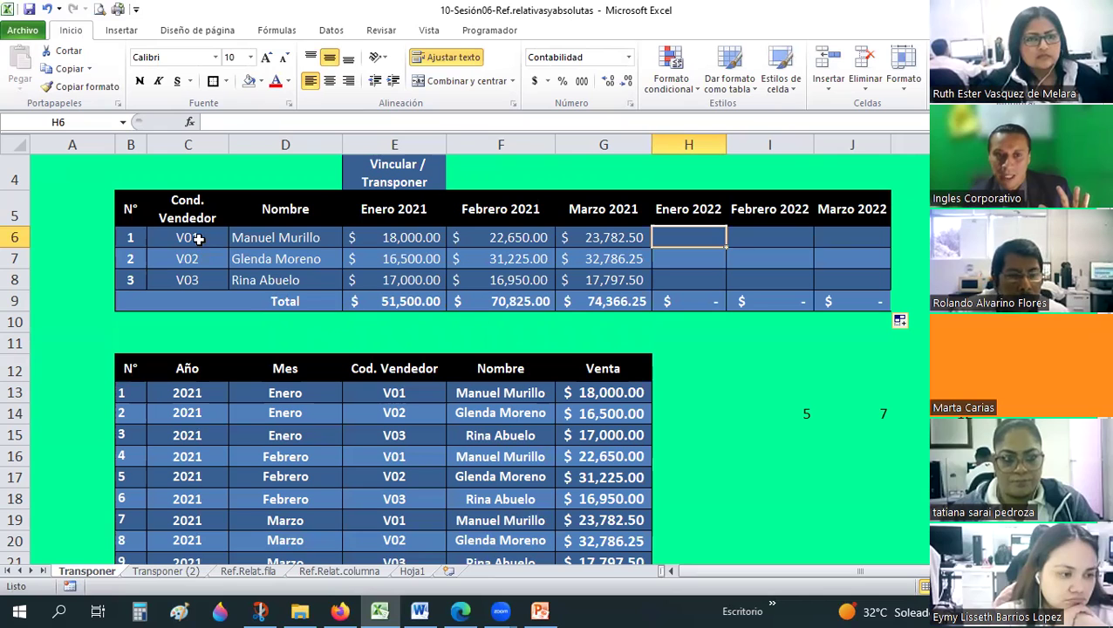
left_click_drag(199, 238, 305, 301)
left_click_drag(199, 235, 248, 277)
left_click(173, 573)
left_click_drag(420, 310, 395, 274)
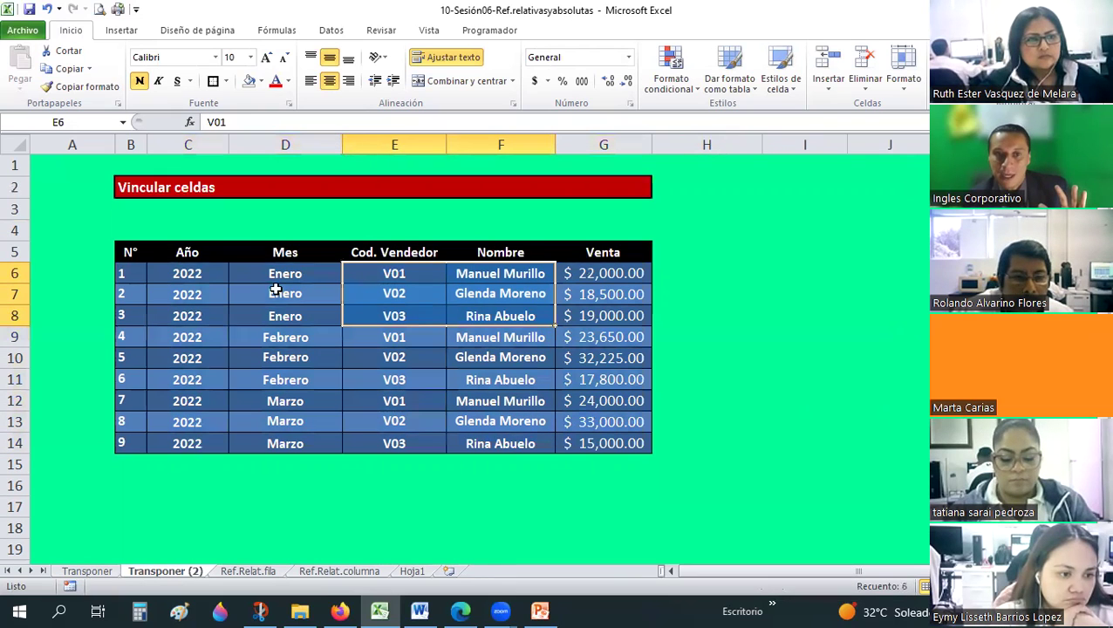
left_click(210, 276)
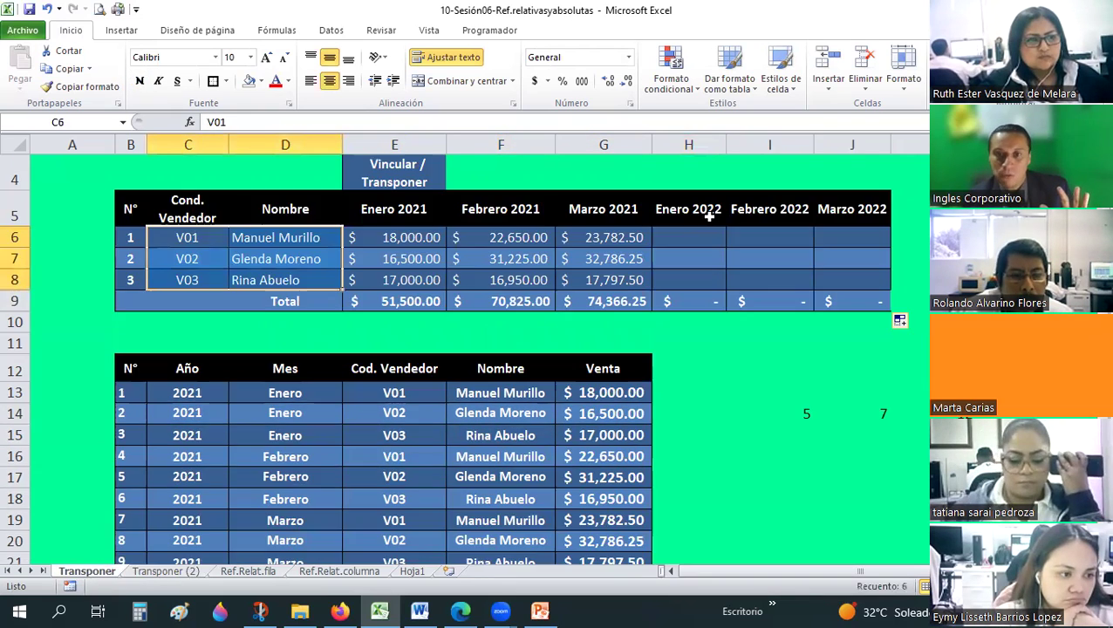
Step: Link seller V01's Enero 2022 sale in H6 of the Transponer sheet with ='Transponer (2)'!G6
key("ctrl+Page_Up")
left_click(685, 210)
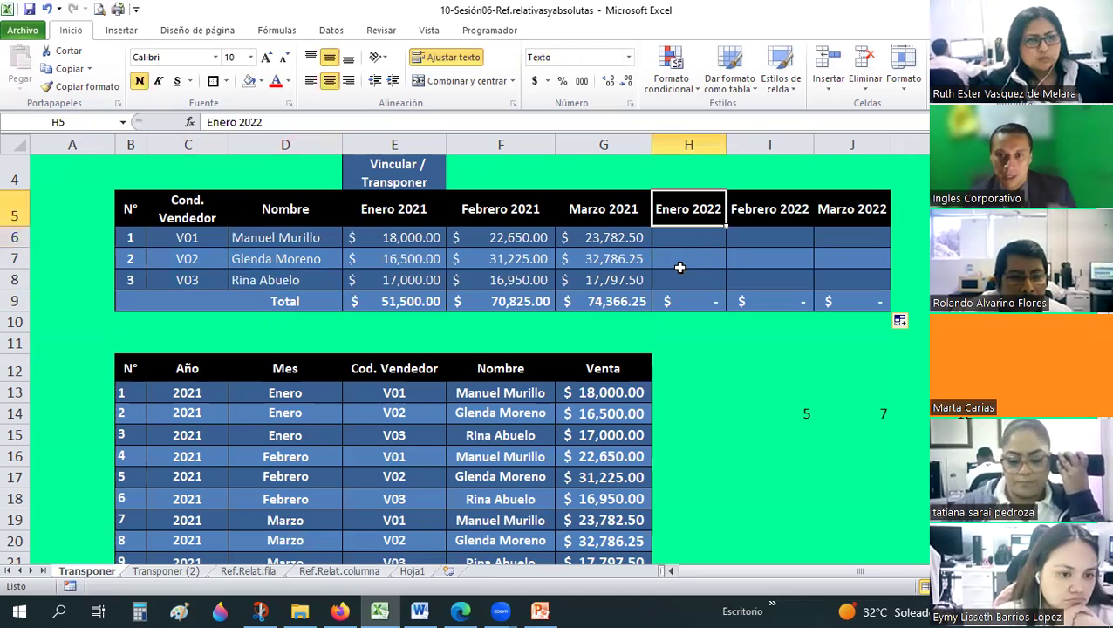
left_click(678, 241)
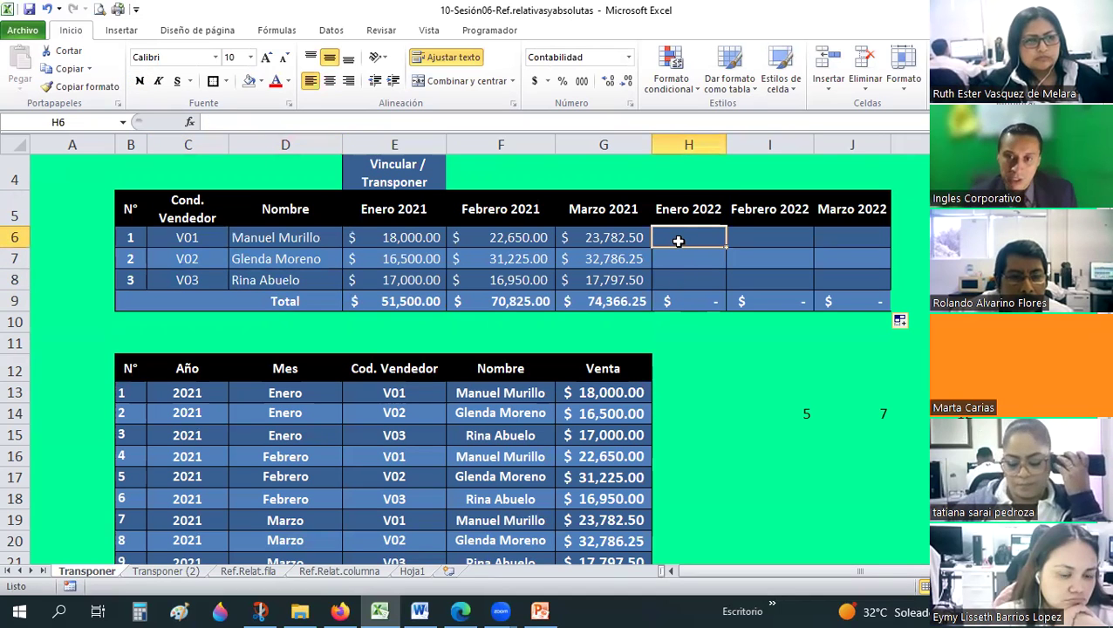
type("=")
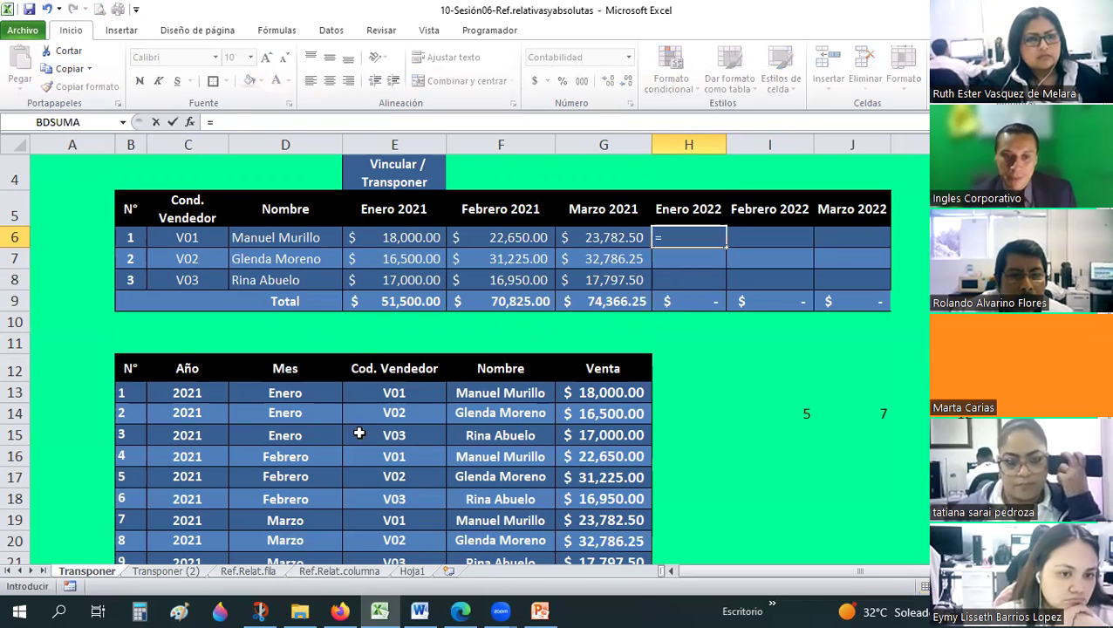
left_click(185, 574)
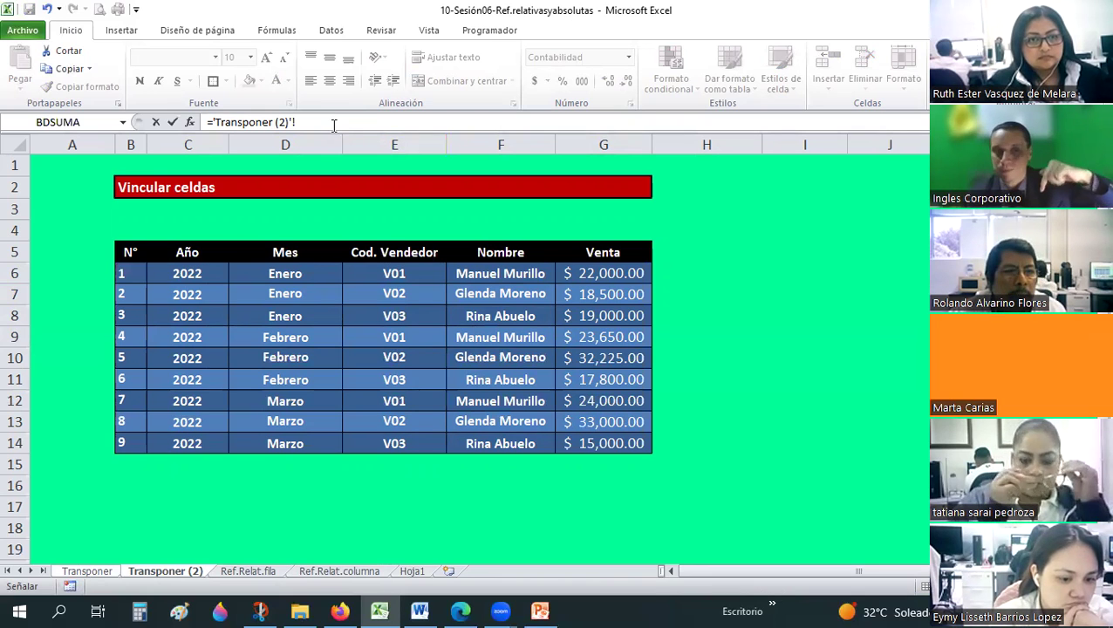
left_click(623, 272)
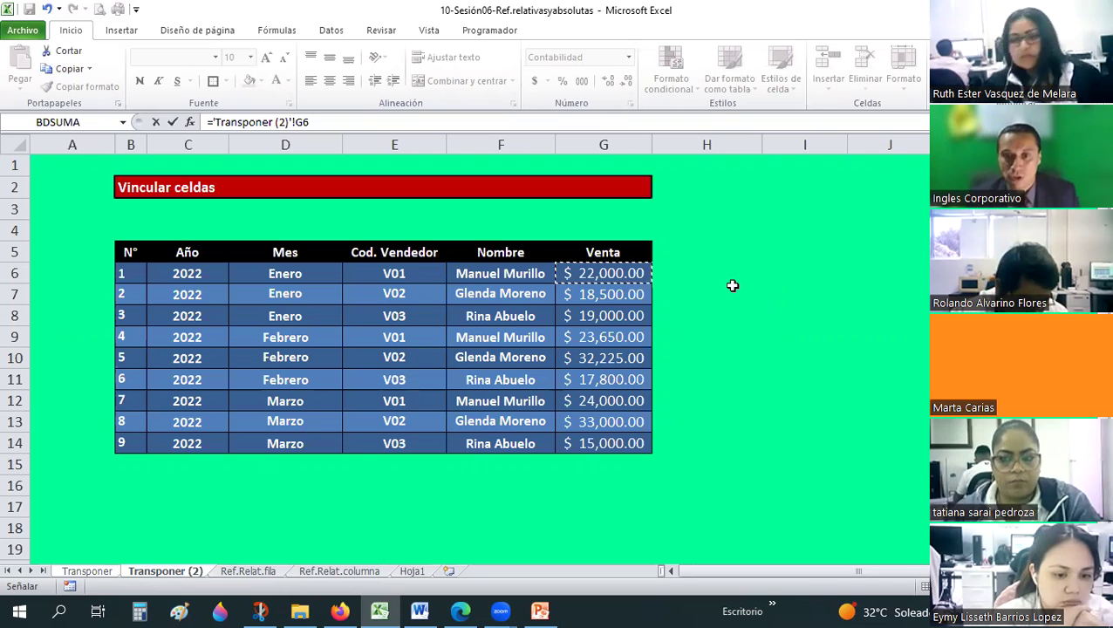
key("Return")
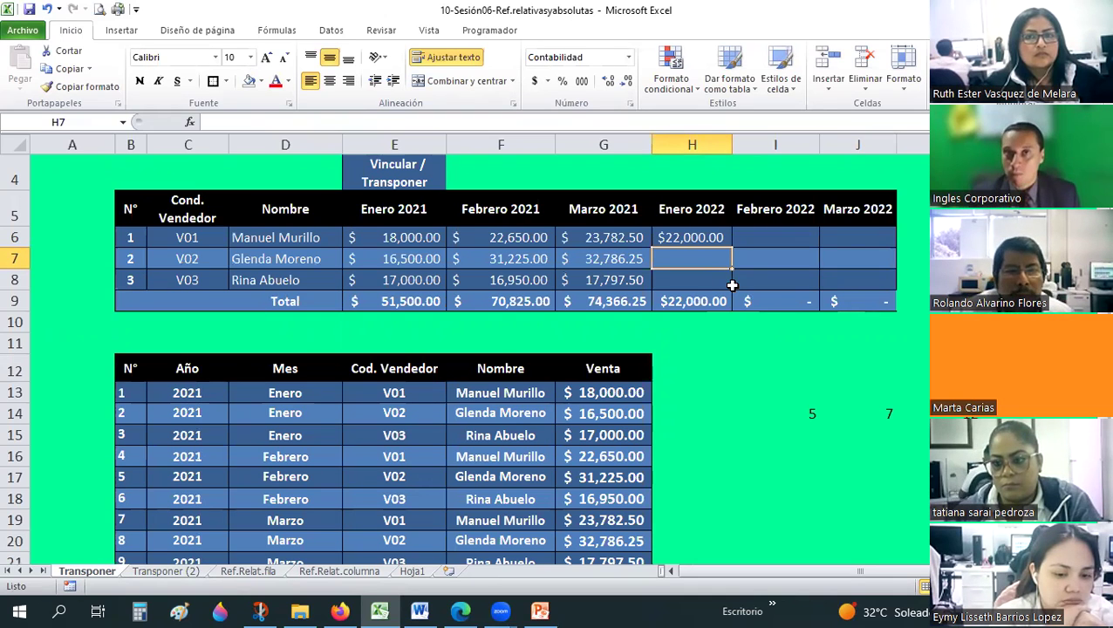
Step: Clear H6 and link it again to G6 on the Transponer (2) sheet, starting the formula with a plus sign
left_click(703, 235)
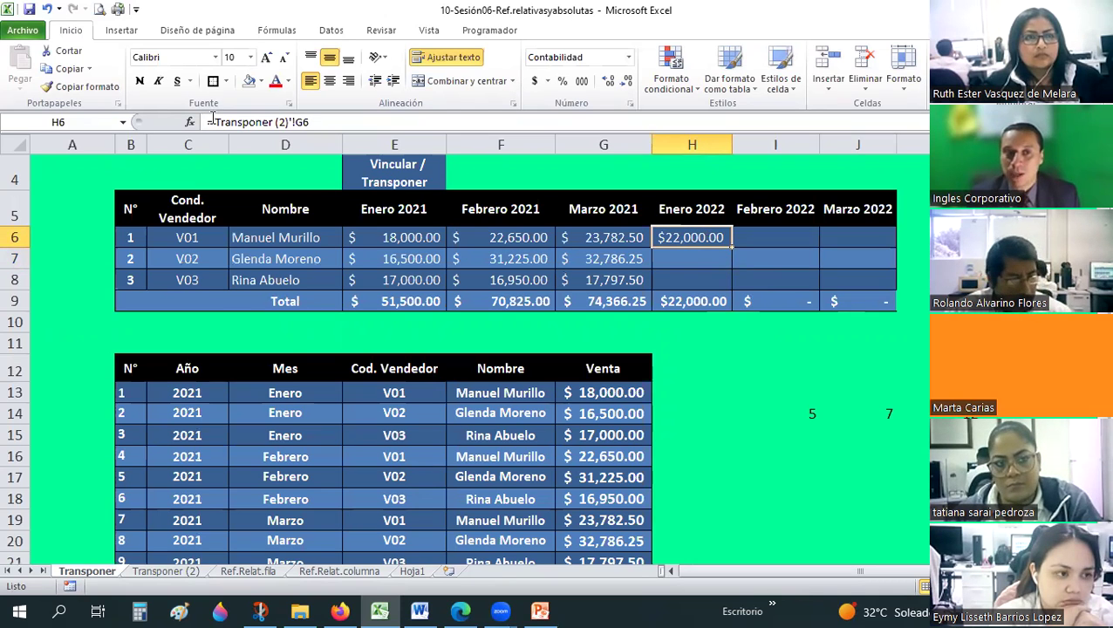
key("Delete")
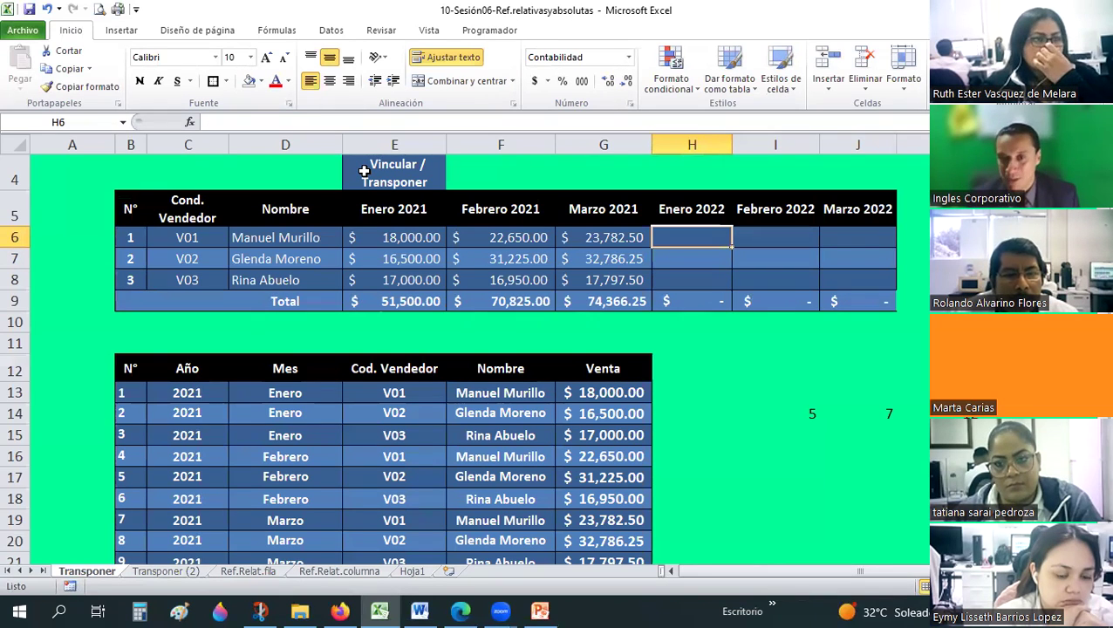
type("+")
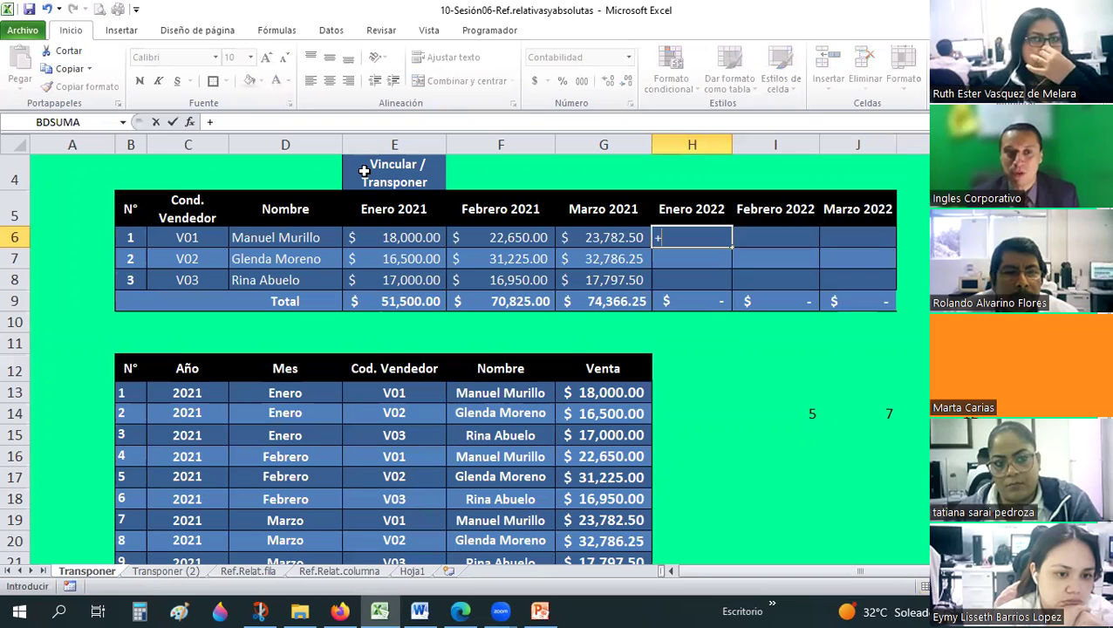
left_click(197, 577)
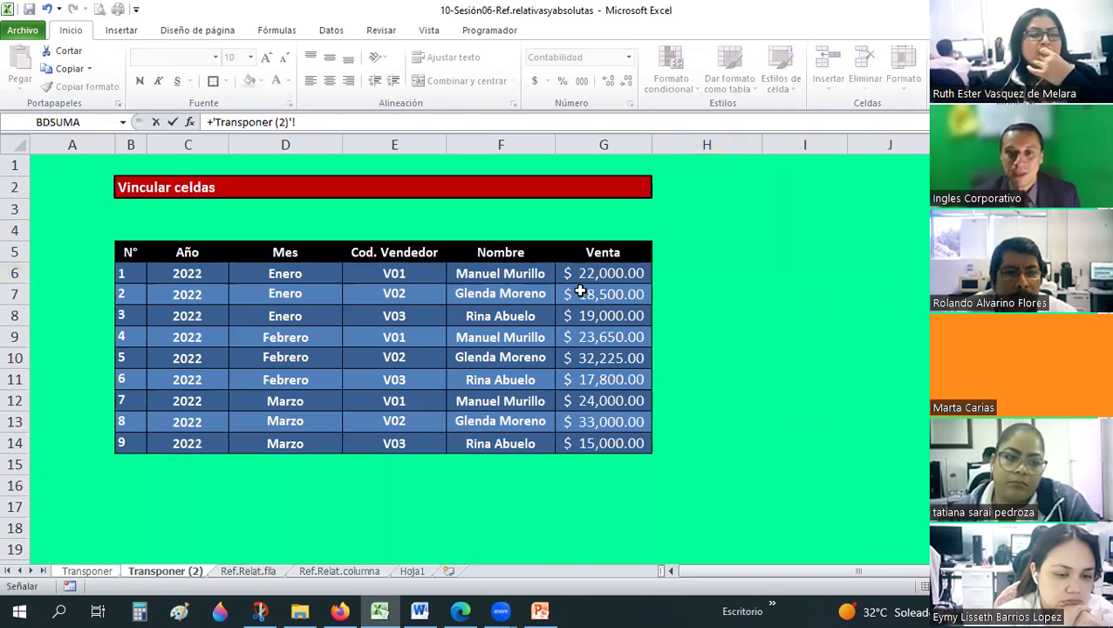
left_click(586, 271)
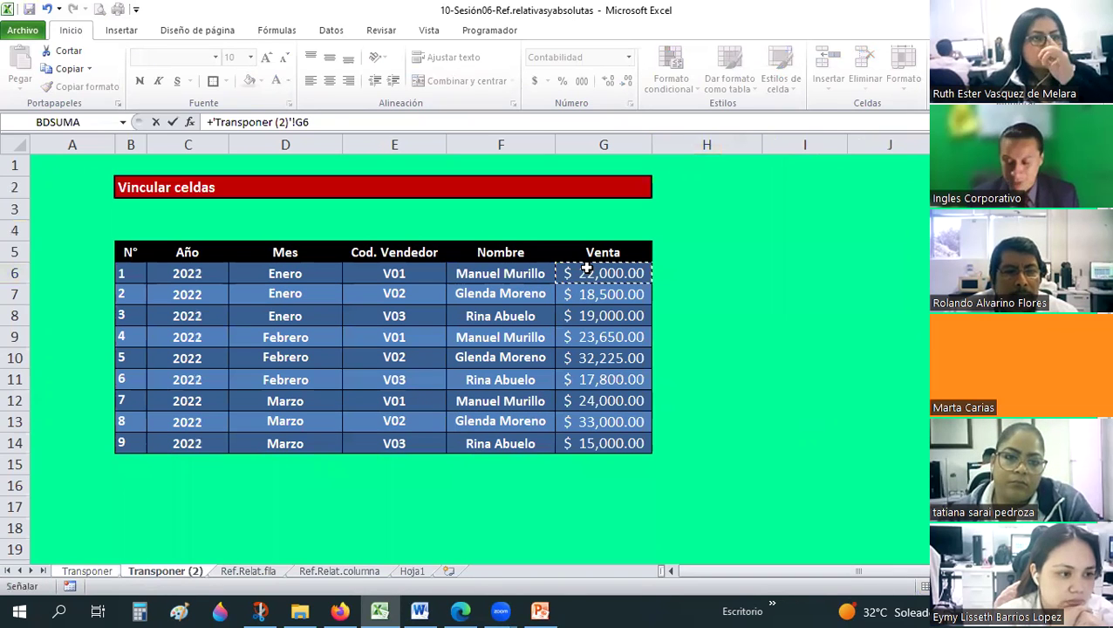
key("Return")
key("Up")
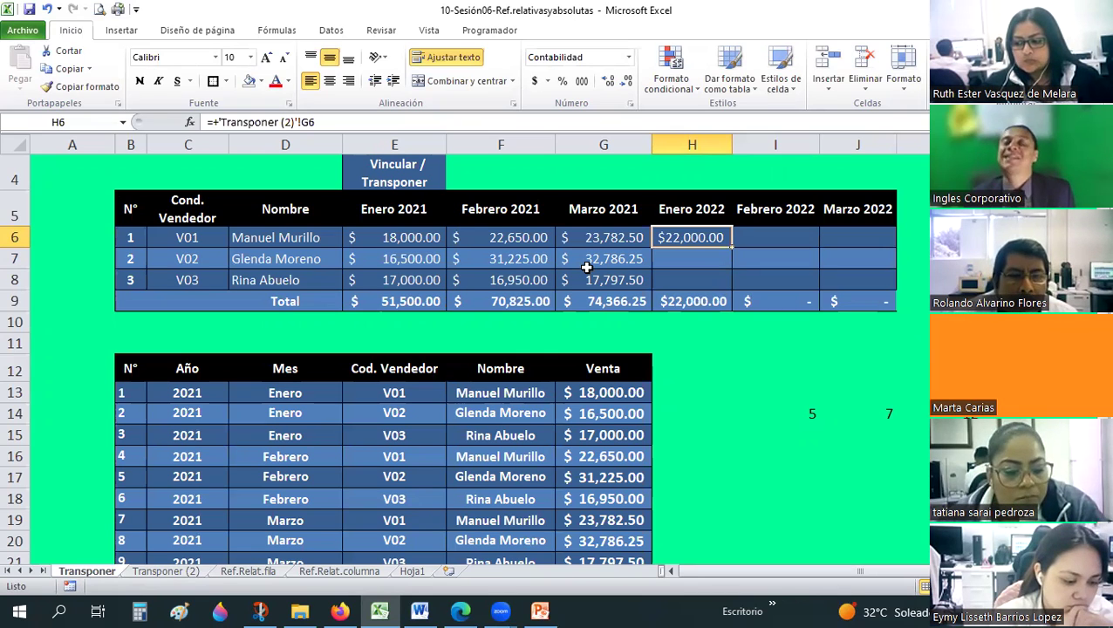
Step: In a new Firefox tab, search for "codigo ascii", open elcodigoascii.com.ar and look up the single quote's code
left_click(342, 610)
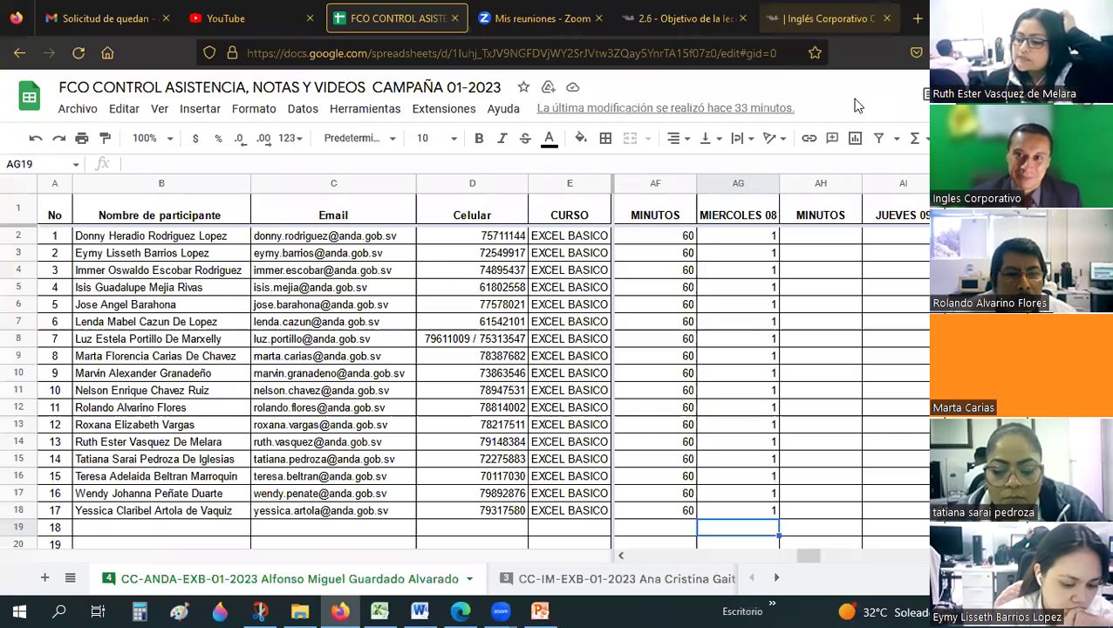
left_click(918, 18)
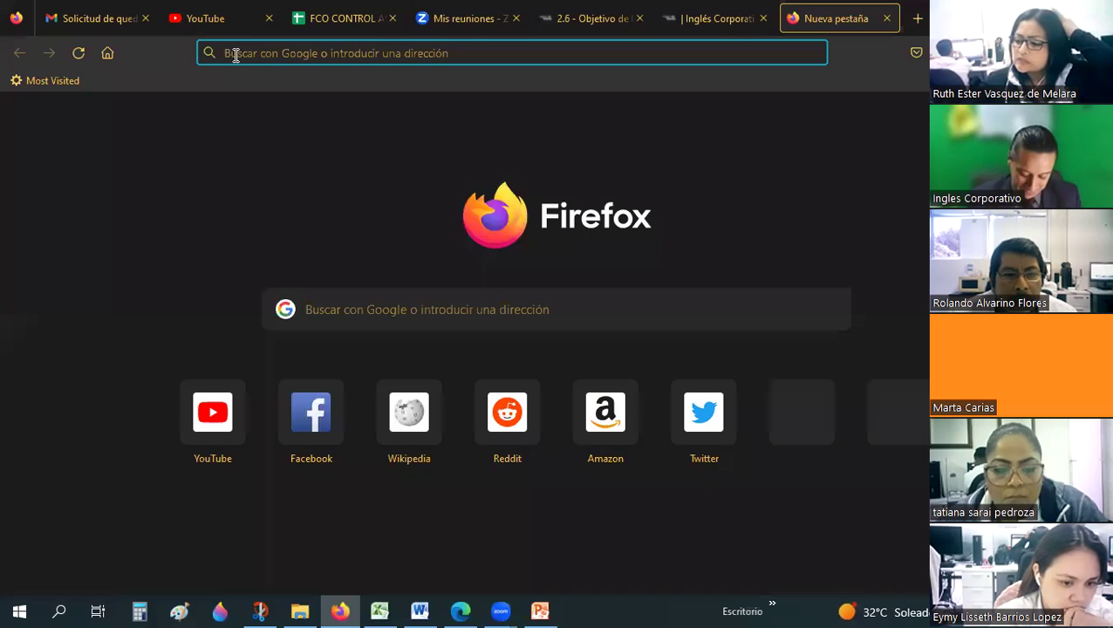
type("codigo")
type(" asci")
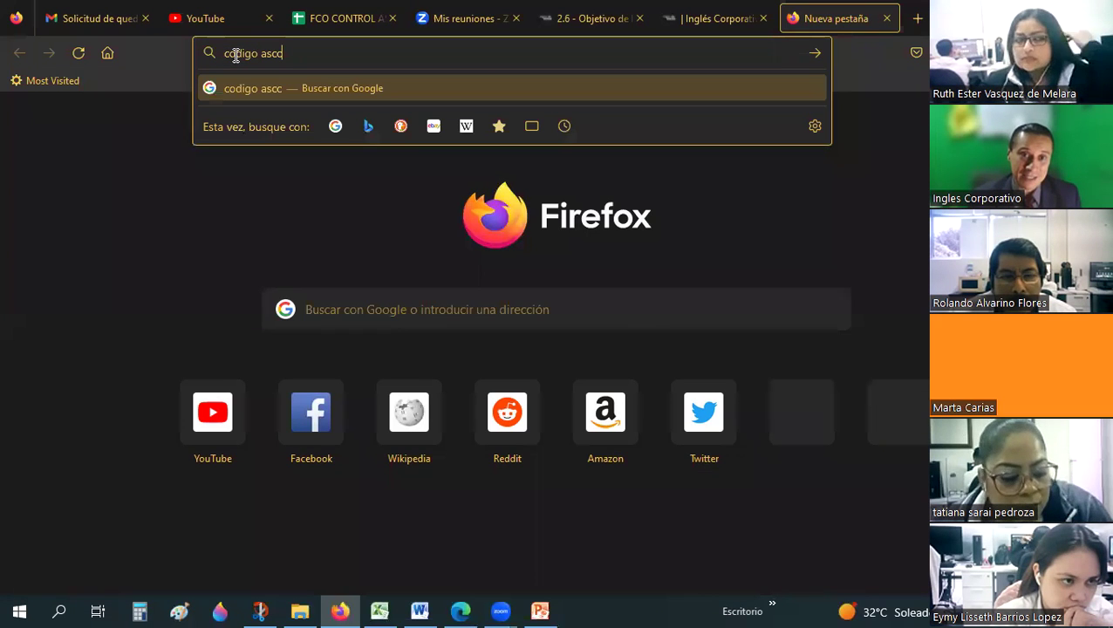
key("BackSpace")
type("ii")
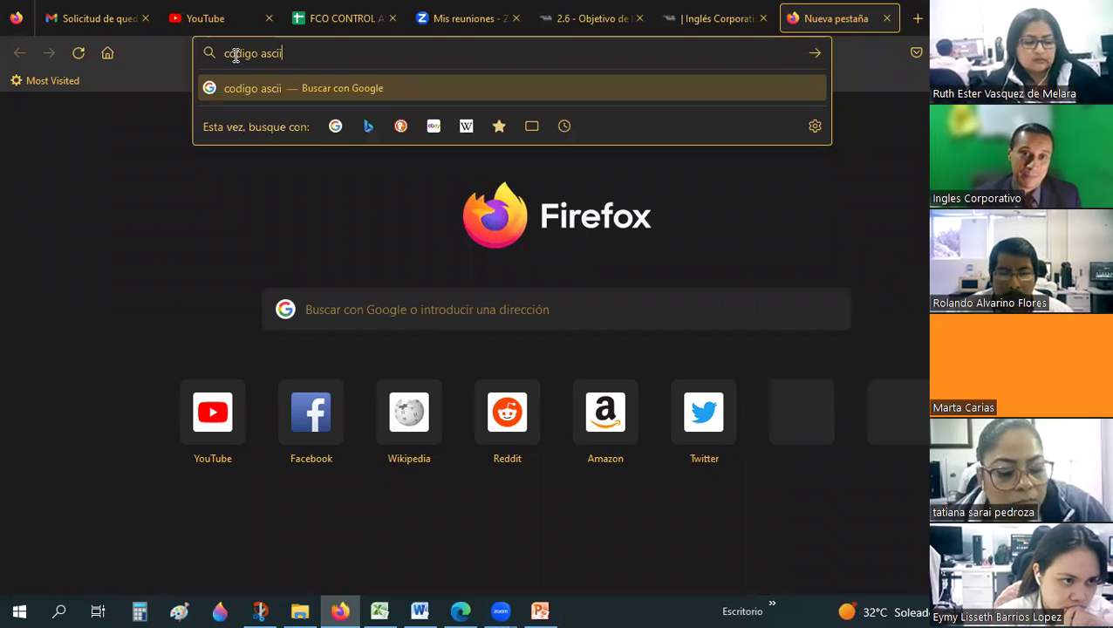
key("Return")
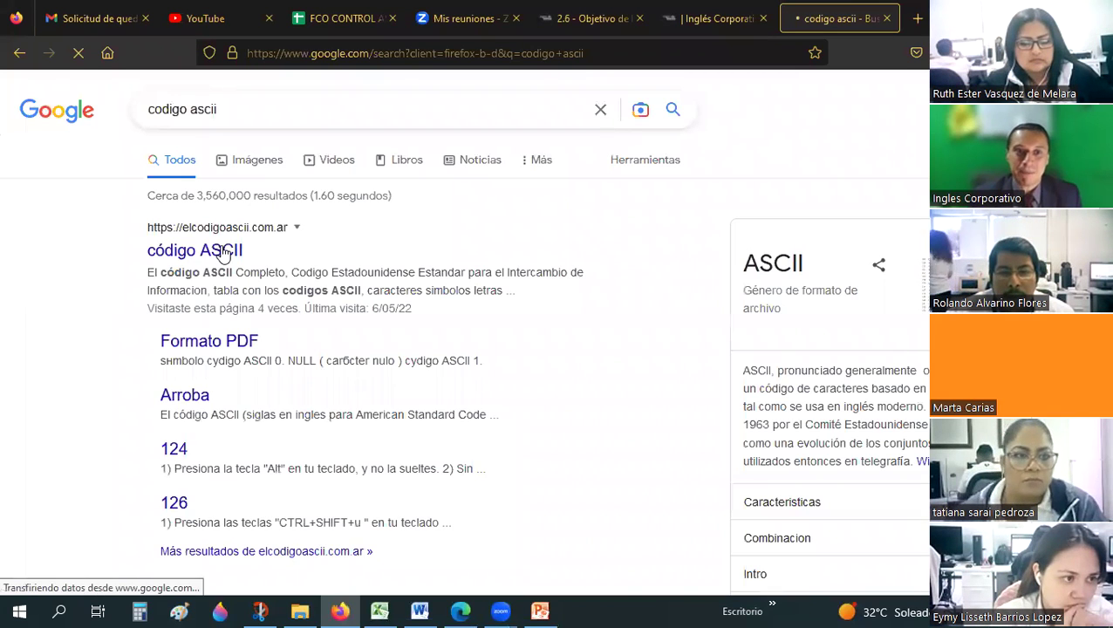
left_click(222, 252)
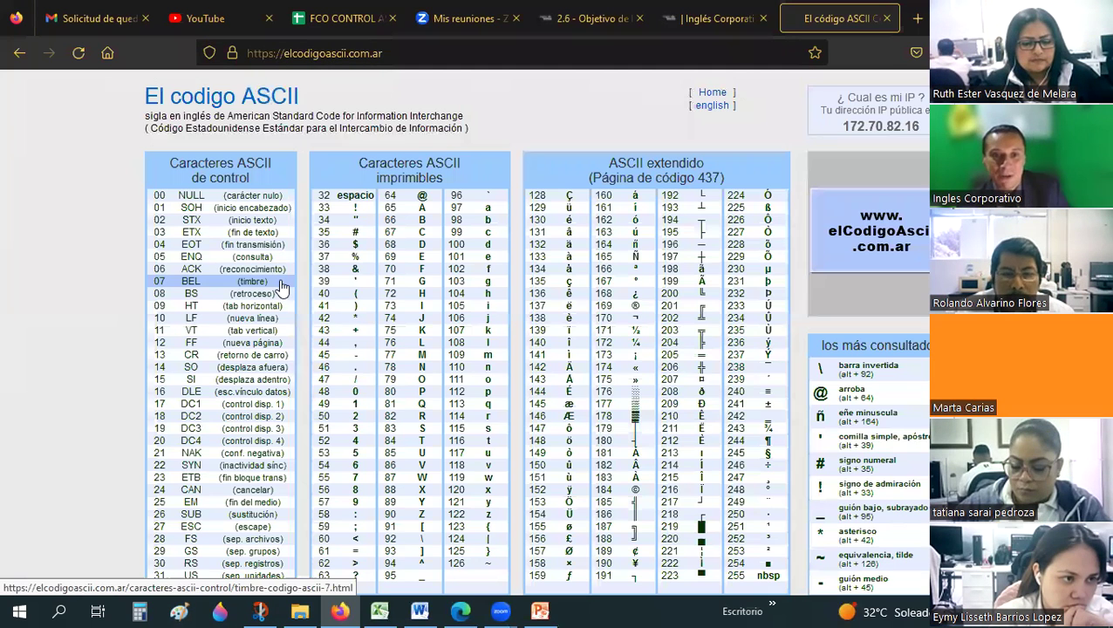
mouse_move(349, 288)
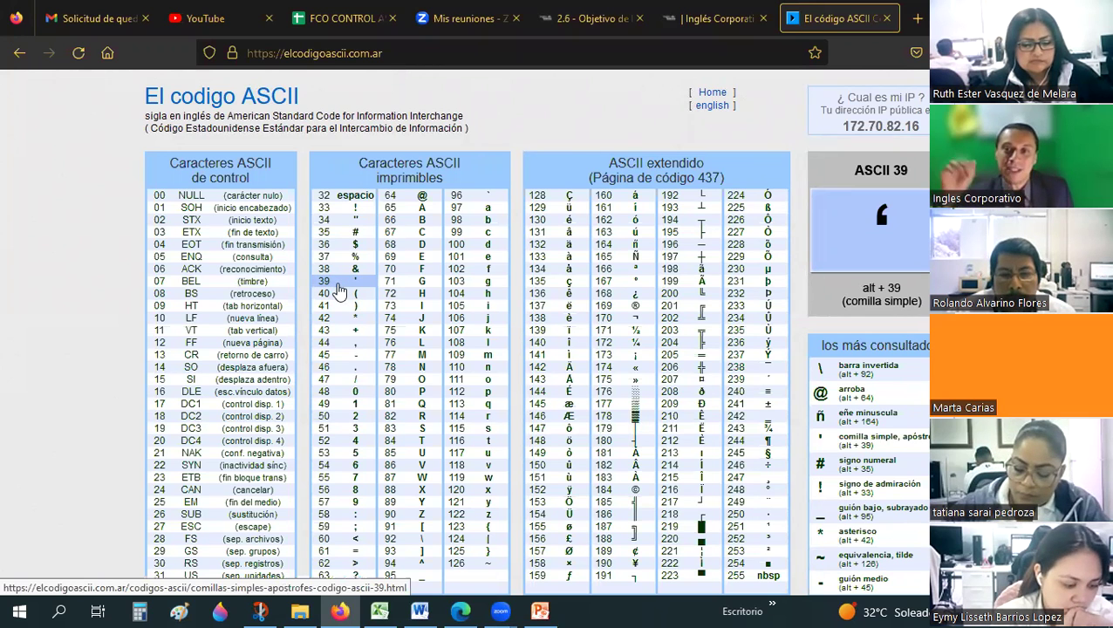
Step: Return to Excel, remove the plus sign from H6's formula and put it back as =+'Transponer (2)'!G6
key("alt+Tab")
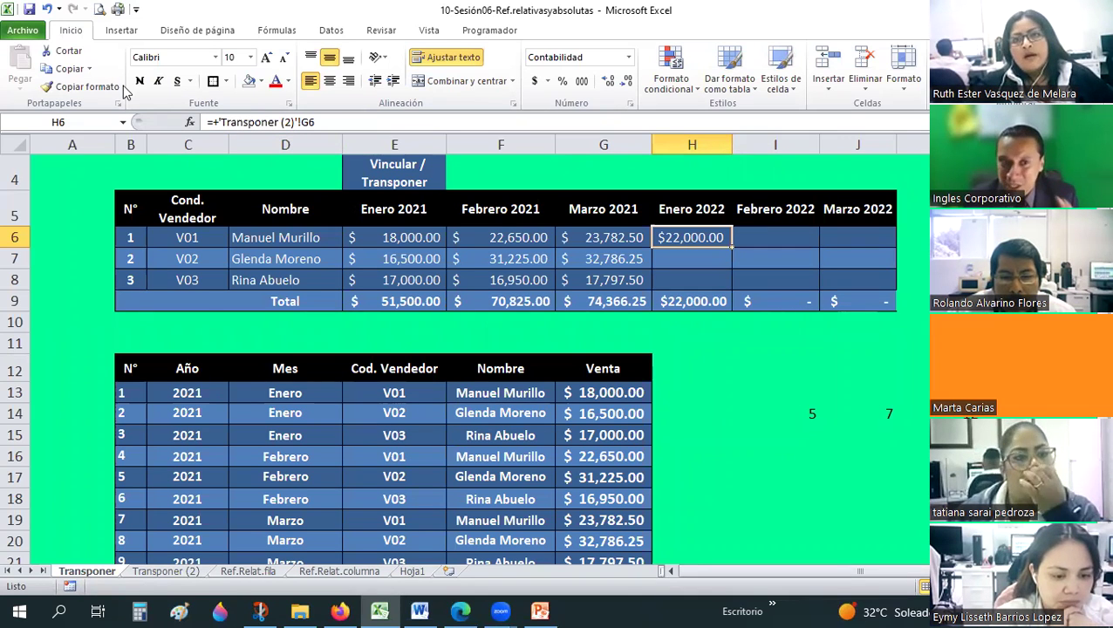
left_click(217, 122)
type("+")
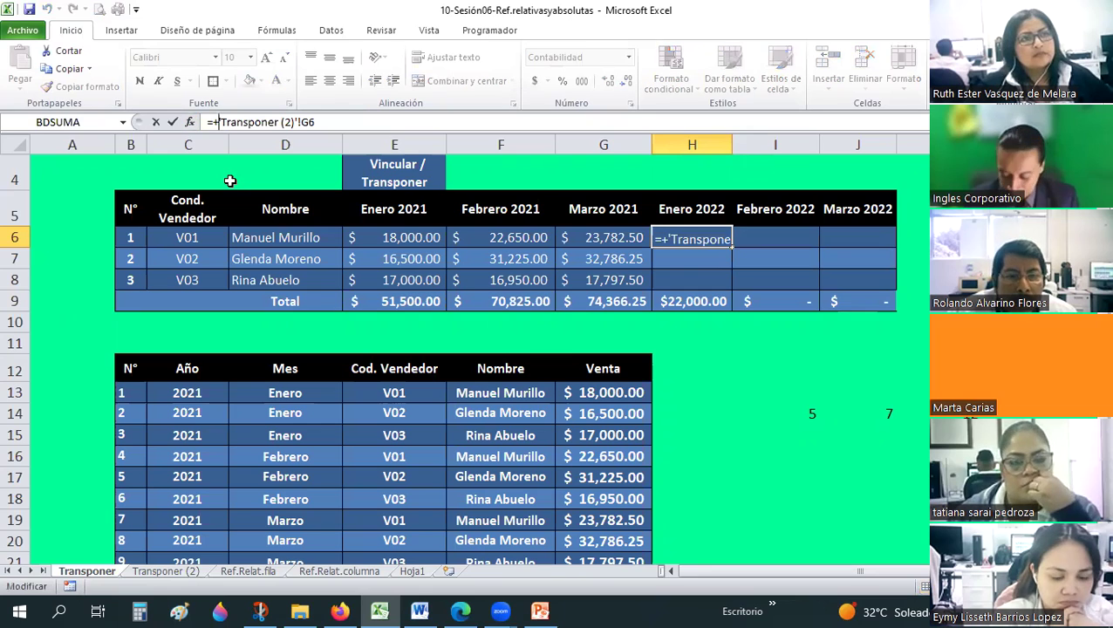
key("BackSpace")
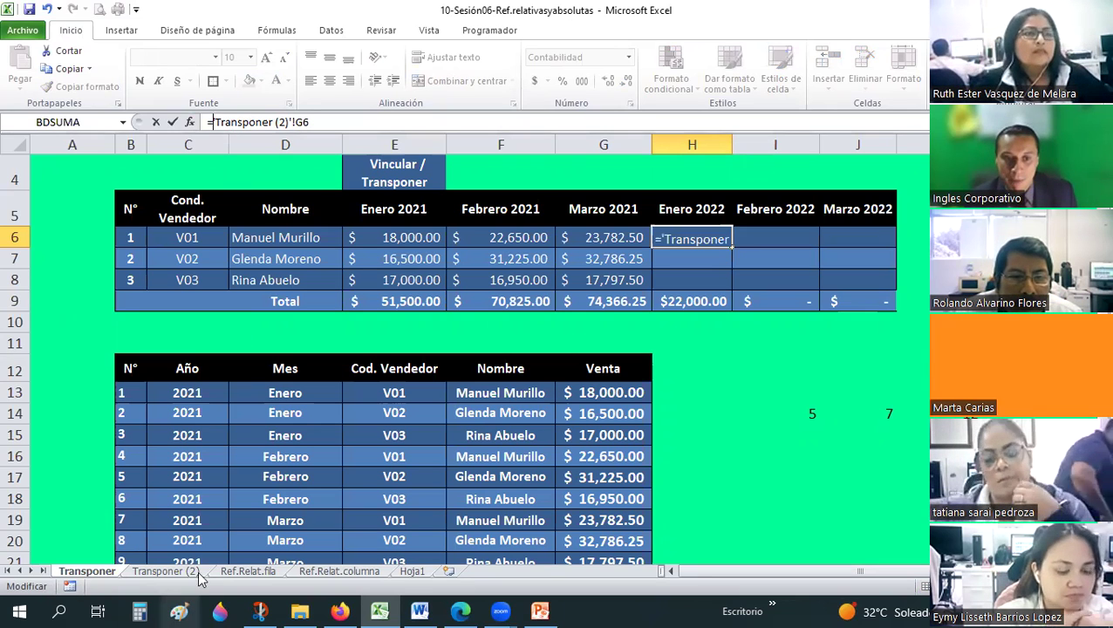
type("+")
key("Return")
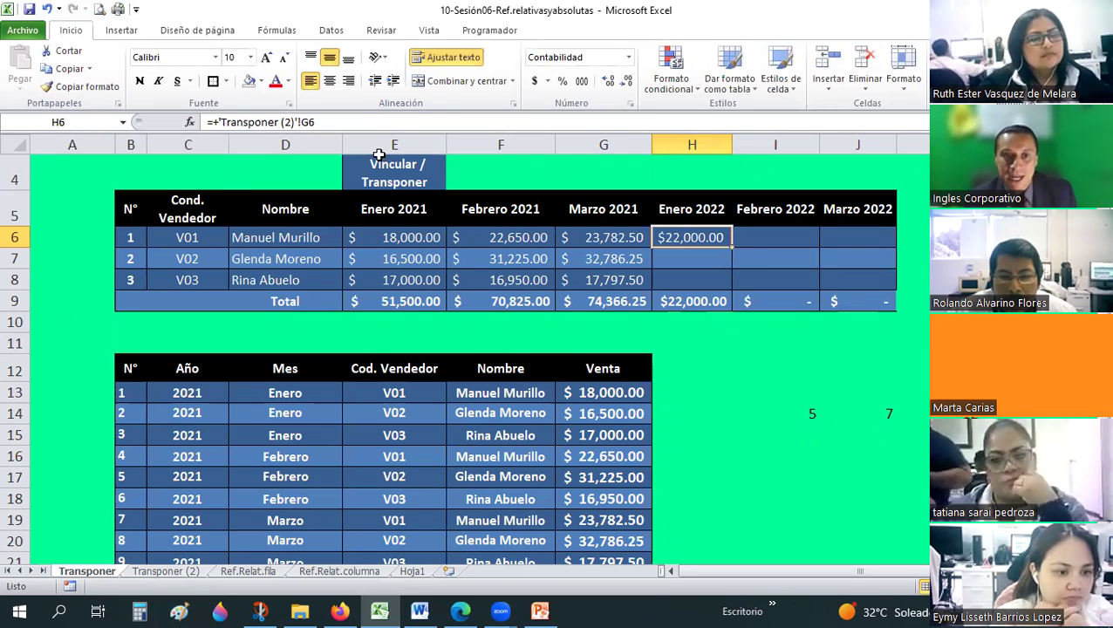
Step: Try H6's link without the space in the sheet name, as =+'Transponer(2)'!G6, and cancel the file selection
key("F2")
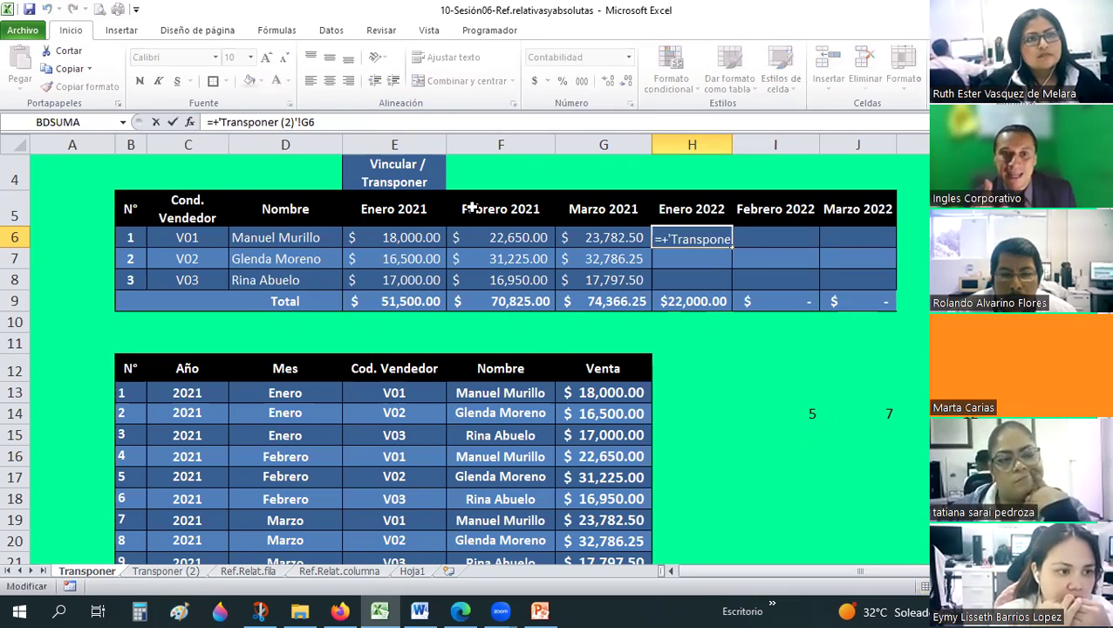
key("BackSpace")
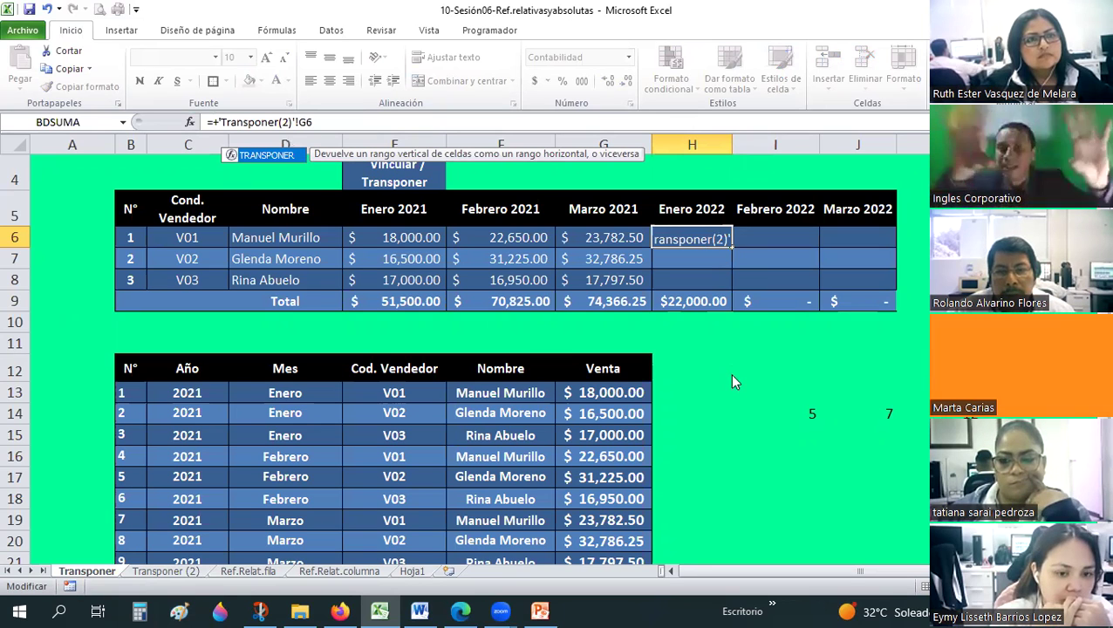
key("Return")
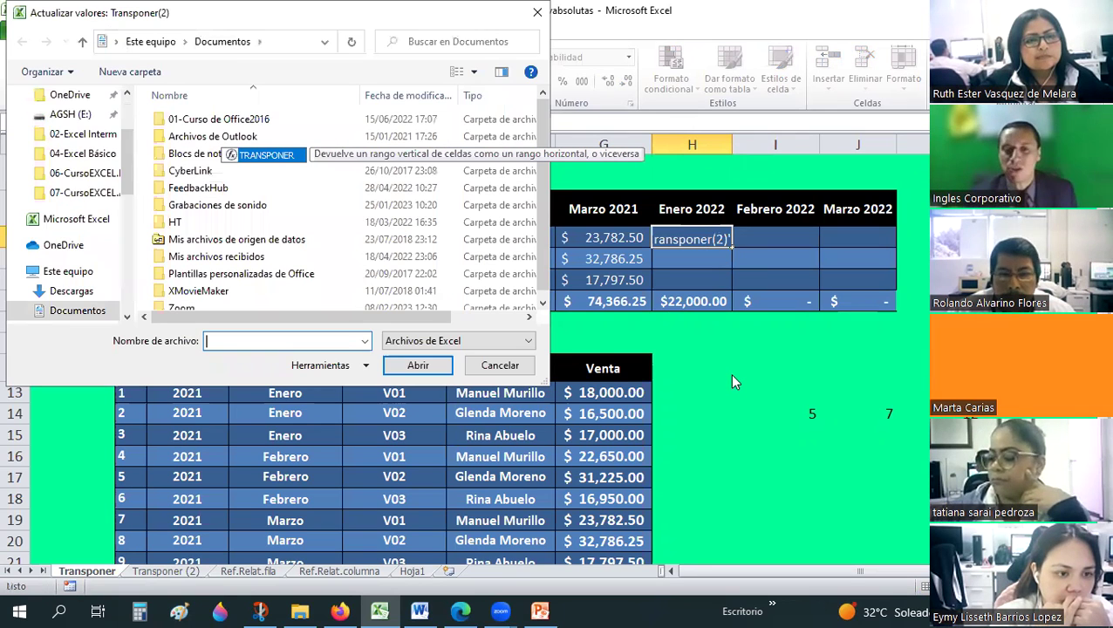
left_click(499, 365)
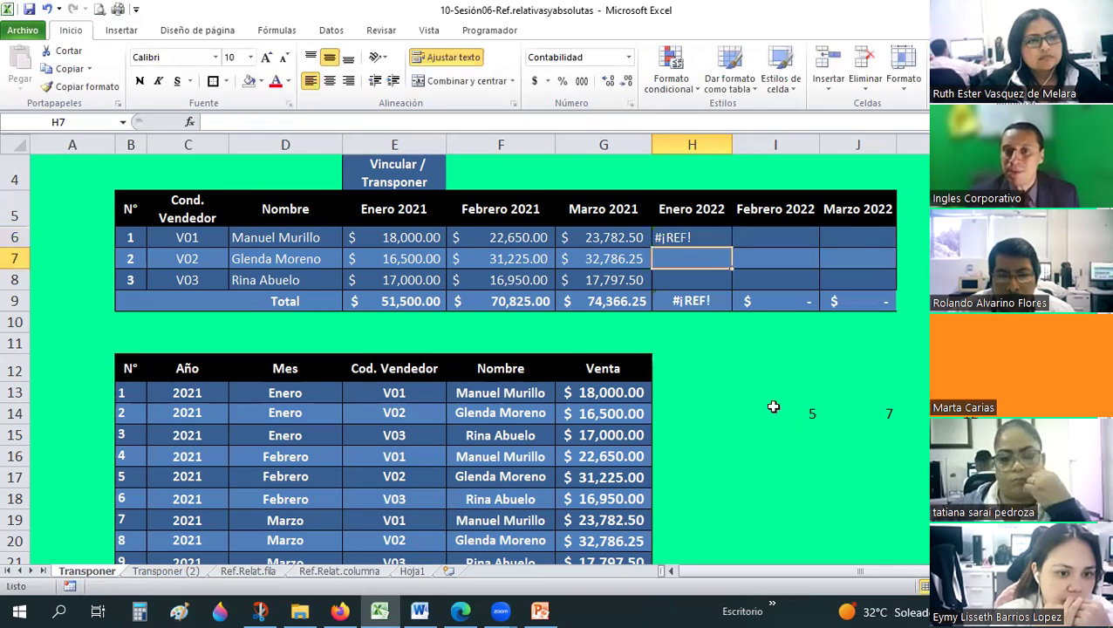
Step: Restore the space before (2) in H6's sheet reference so the formula reads =+'Transponer (2)'!G6
left_click(698, 237)
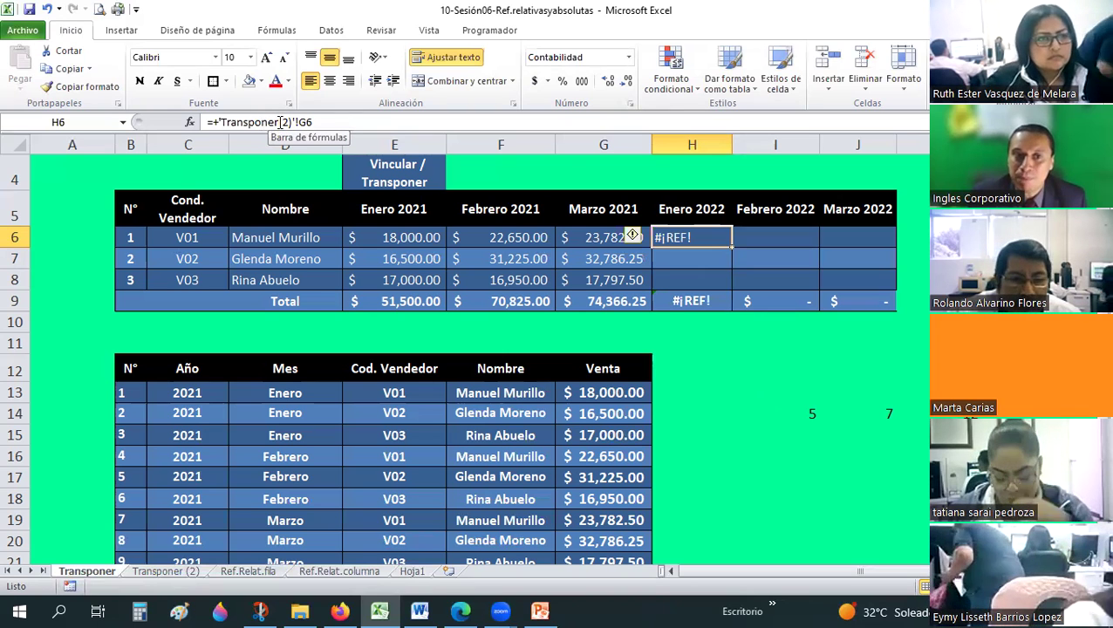
key("F2")
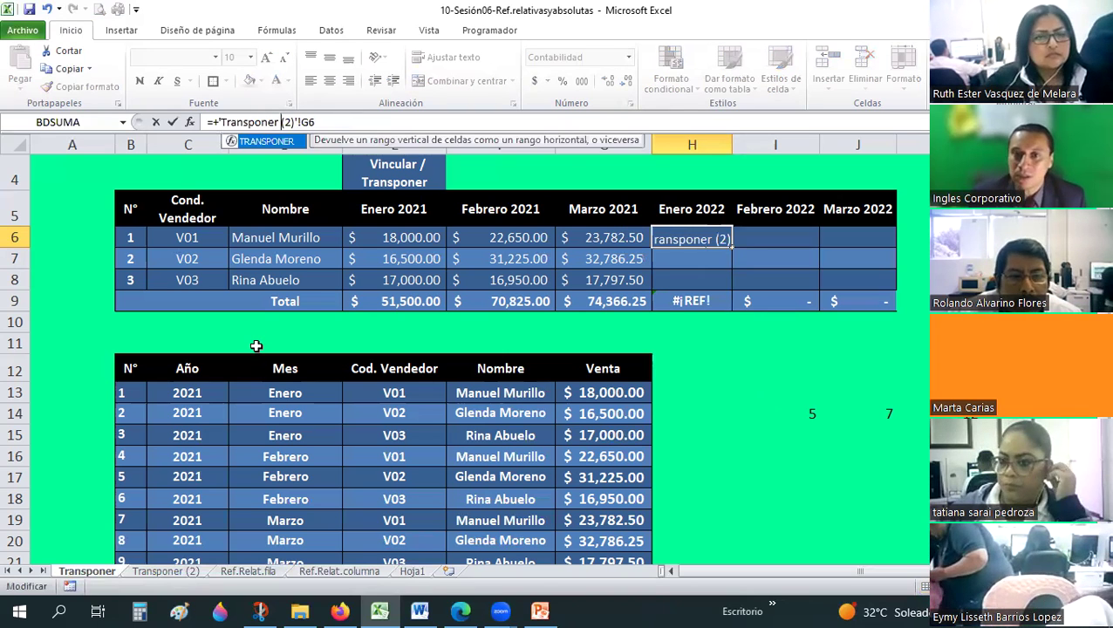
key("Return")
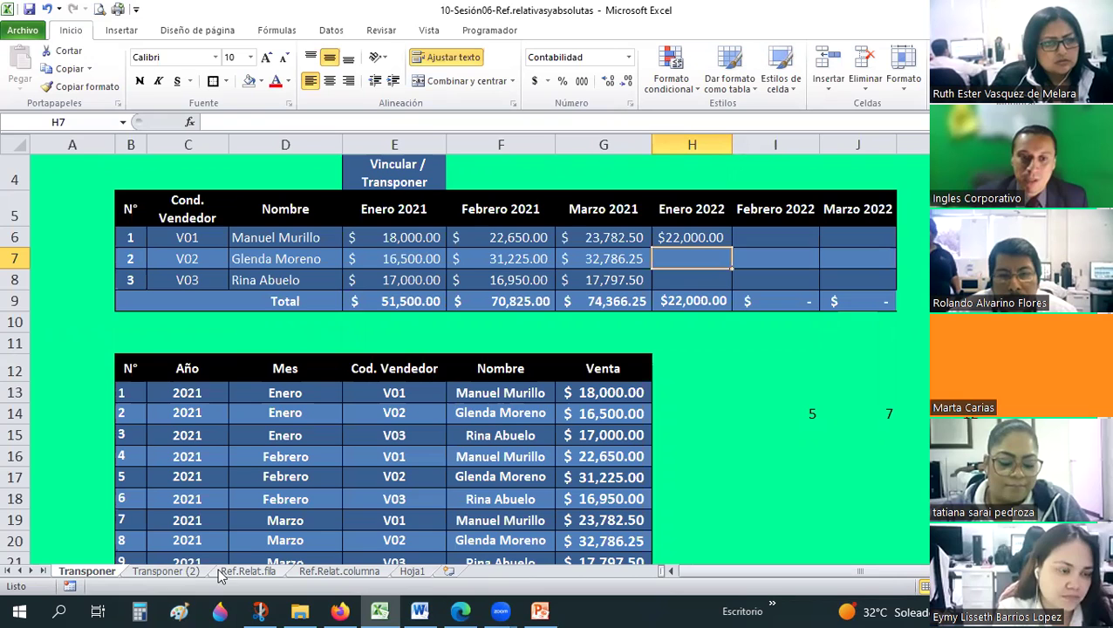
left_click(246, 571)
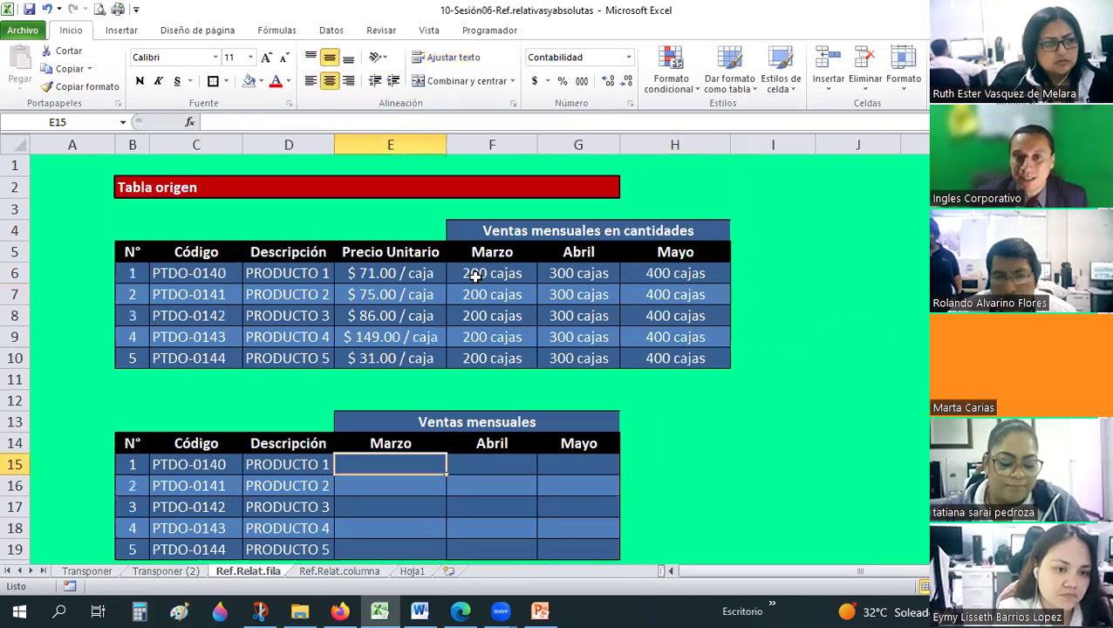
left_click(166, 571)
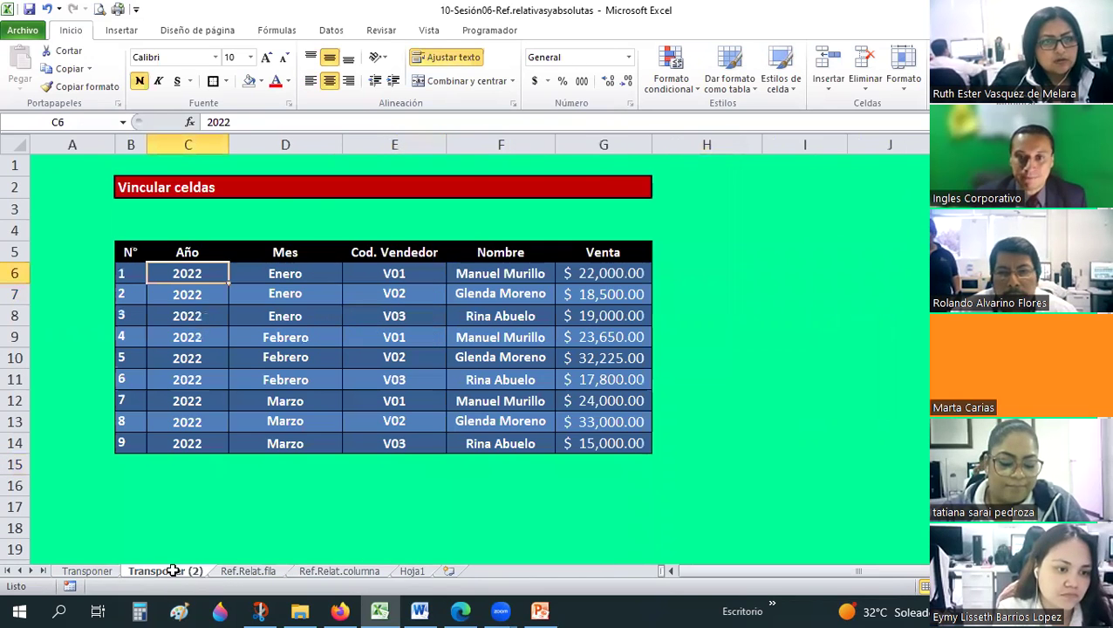
Step: Copy the Ref.Relat.fila sheet's name and enter it as text in H7 of the Transponer sheet
left_click(246, 572)
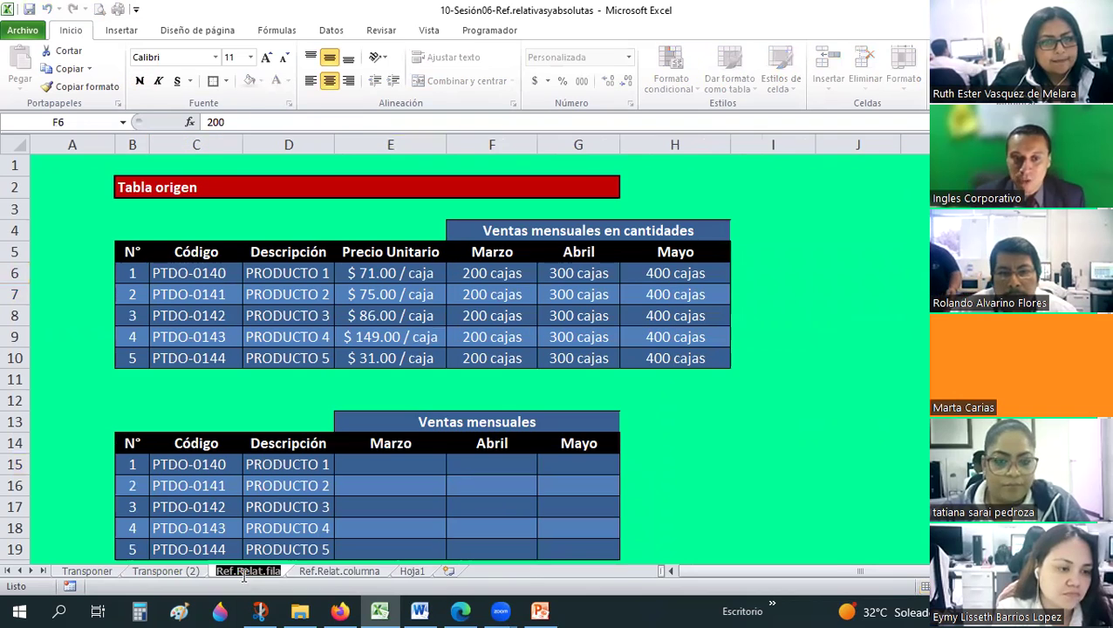
left_click(156, 574)
key("ctrl+Page_Up")
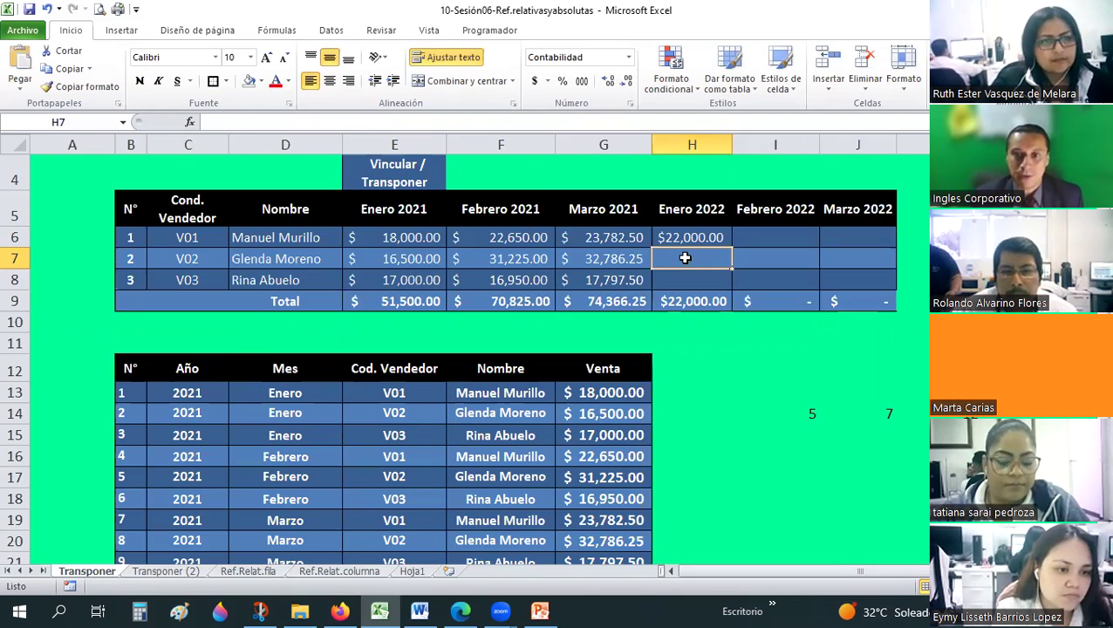
type("Ref.Relat.fila")
left_click(729, 373)
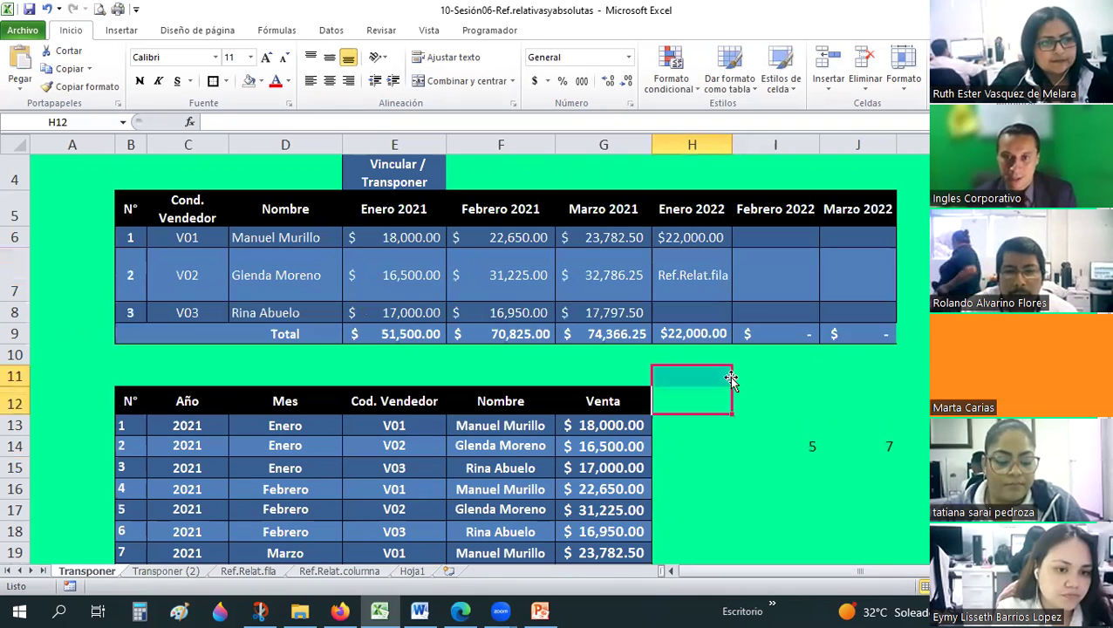
Step: Copy H6's formula =+'Transponer (2)'!G6 and paste it before the Ref.Relat.fila text in H7
left_click(680, 234)
key("Up")
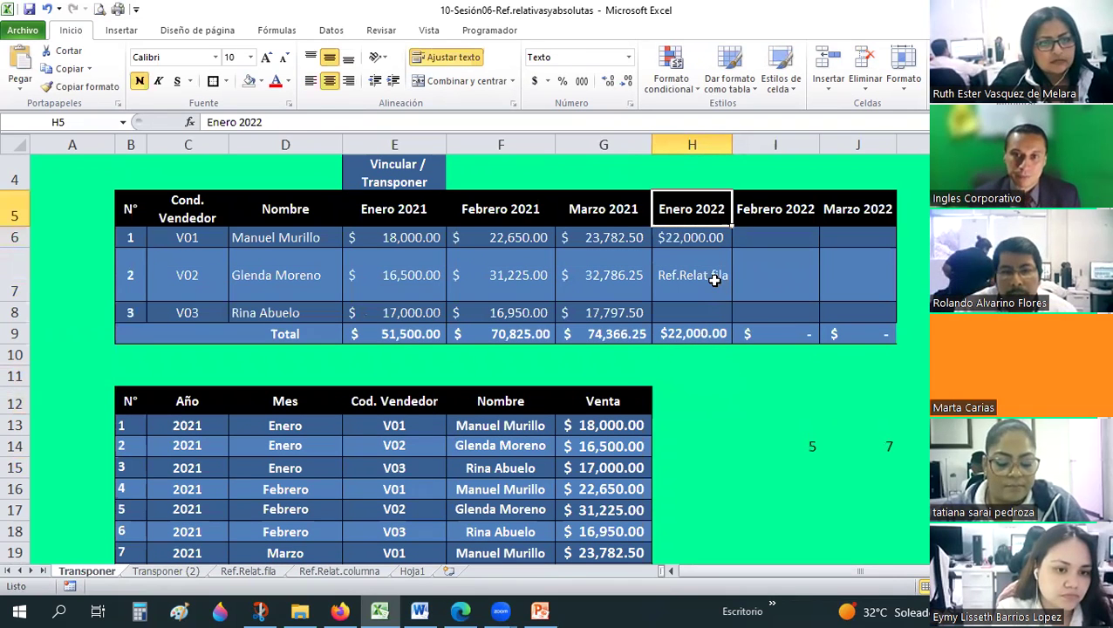
key("Down")
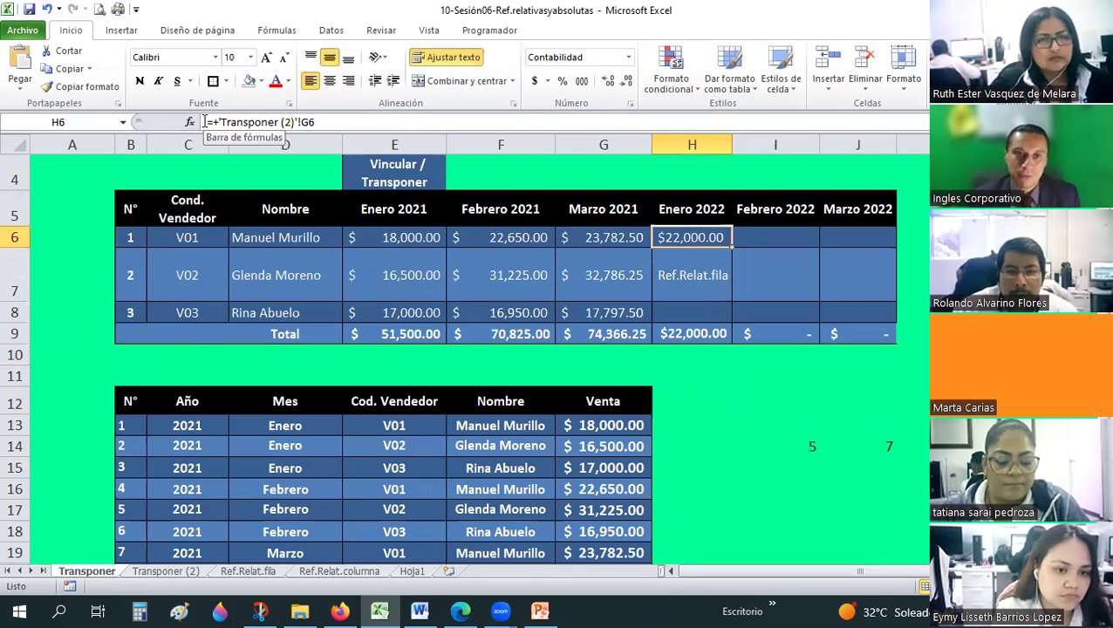
triple_click(339, 115)
key("ctrl+c")
left_click(703, 265)
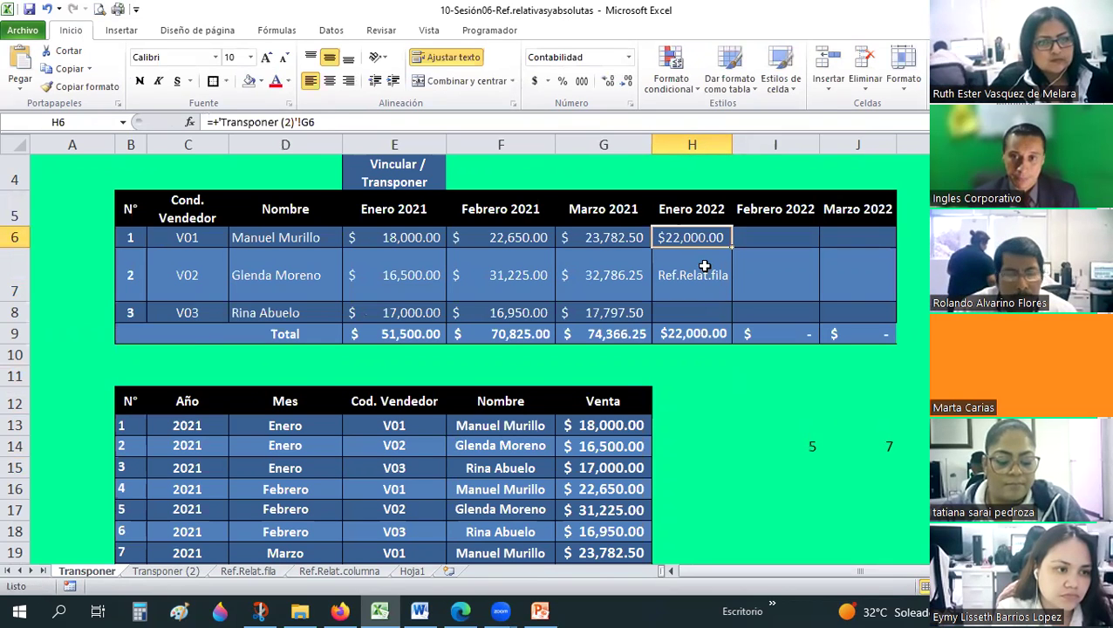
left_click(210, 123)
key("ctrl+v")
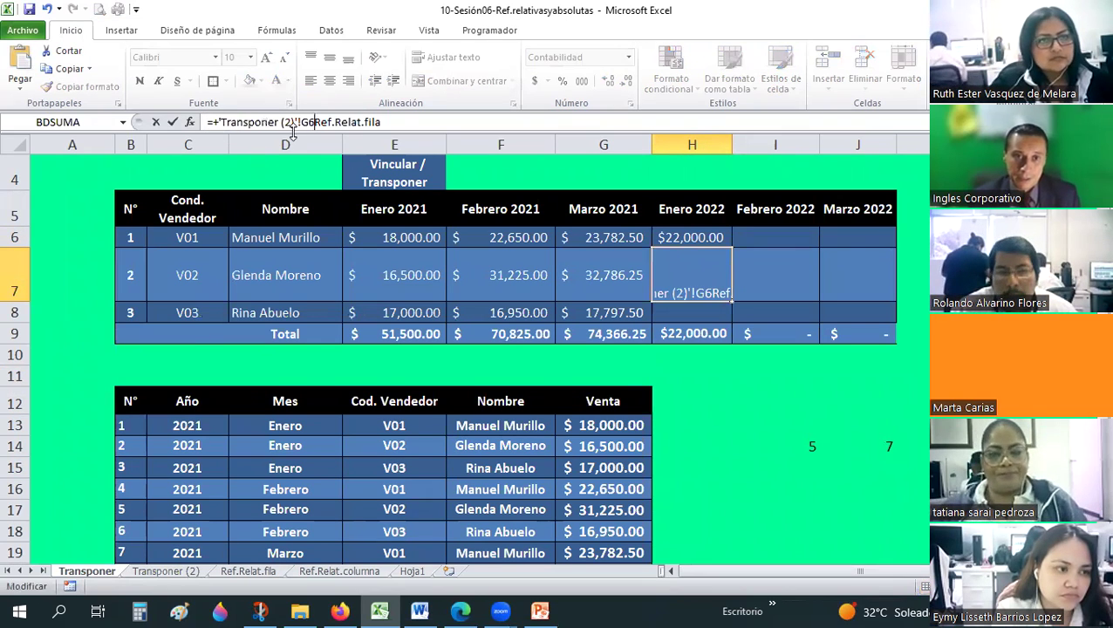
Step: Replace the Transponer (2) sheet name in H7's formula with the Ref.Relat.fila text, making it =+'Ref.Relat.fila'!G6
double_click(380, 123)
key("ctrl+c")
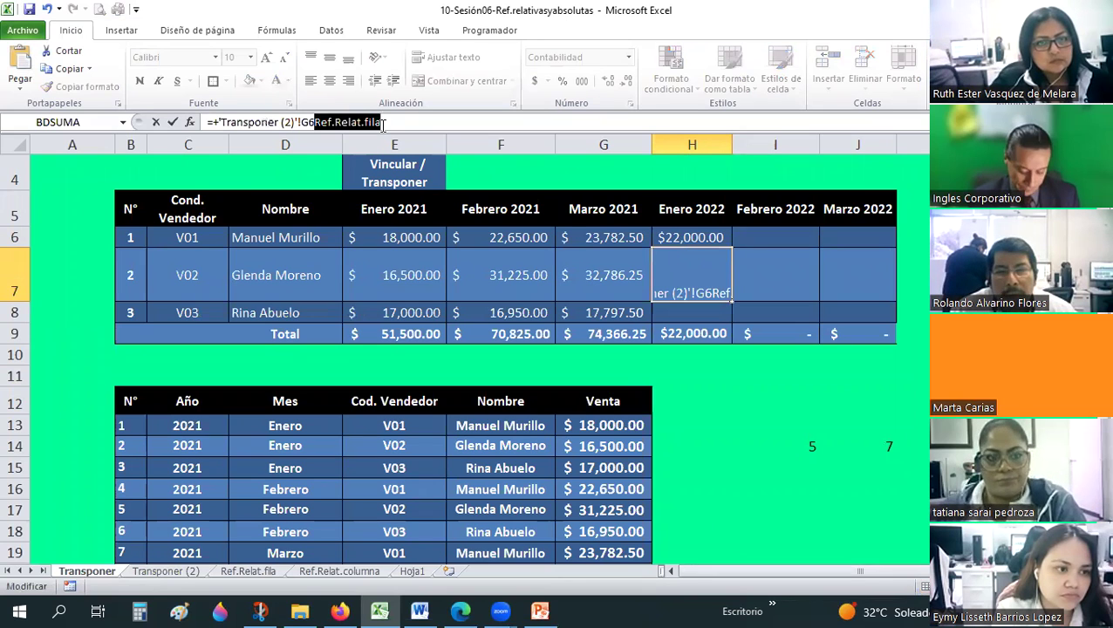
key("BackSpace")
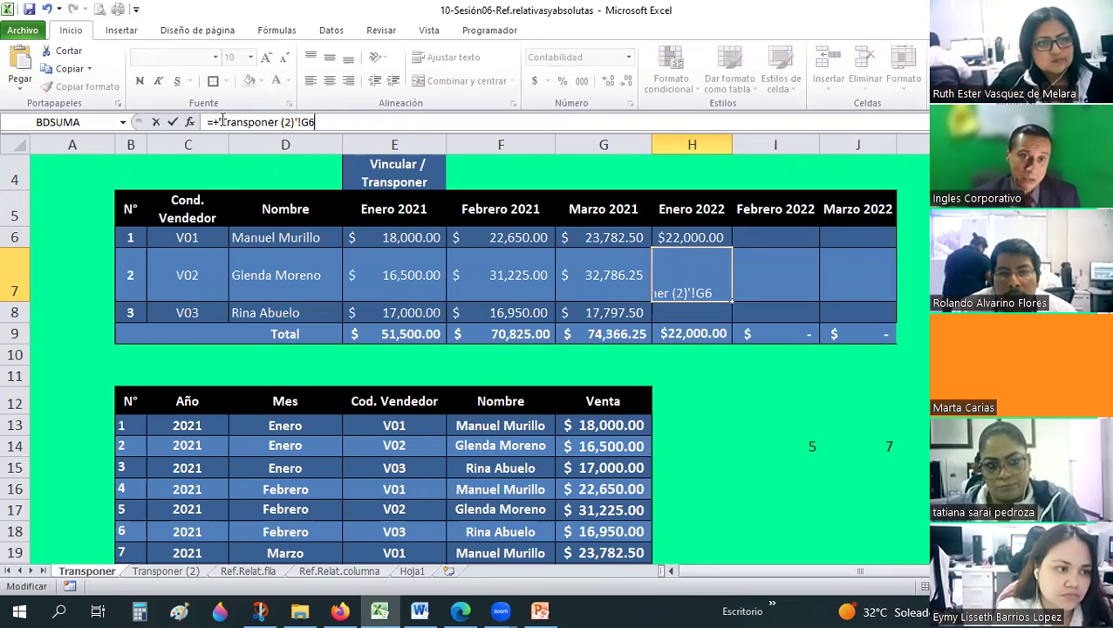
double_click(282, 126)
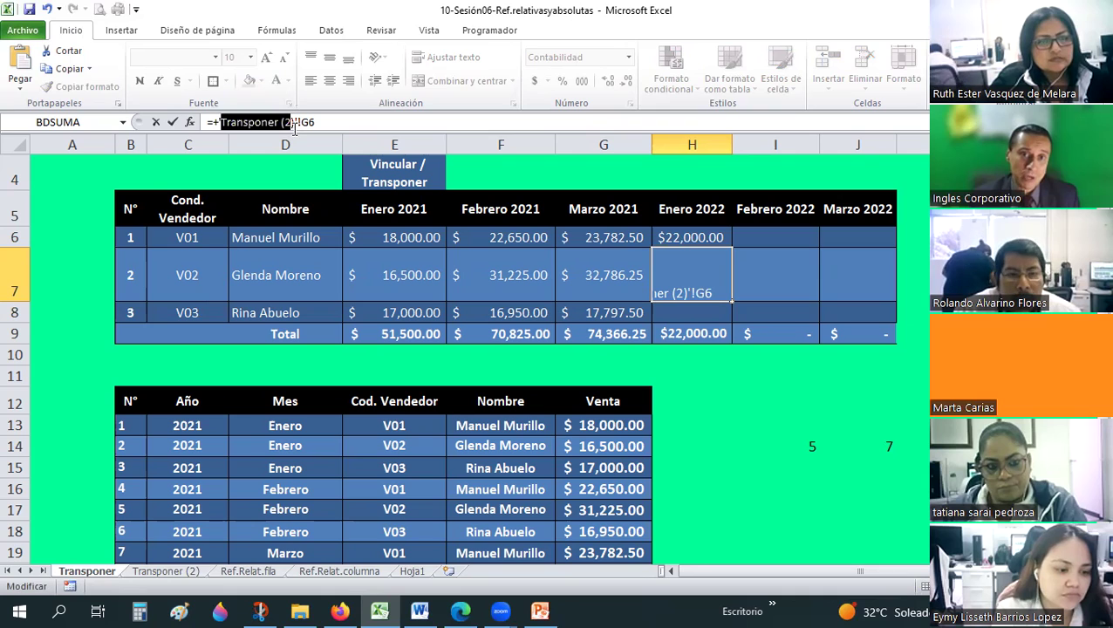
left_click_drag(288, 122, 294, 123)
key("ctrl+v")
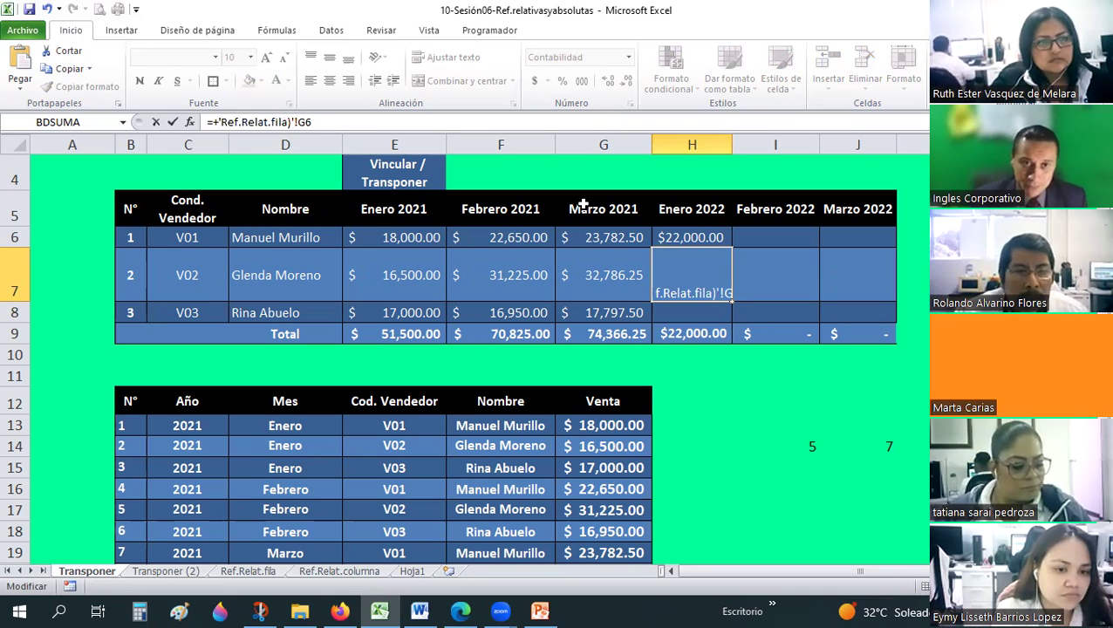
key("Delete")
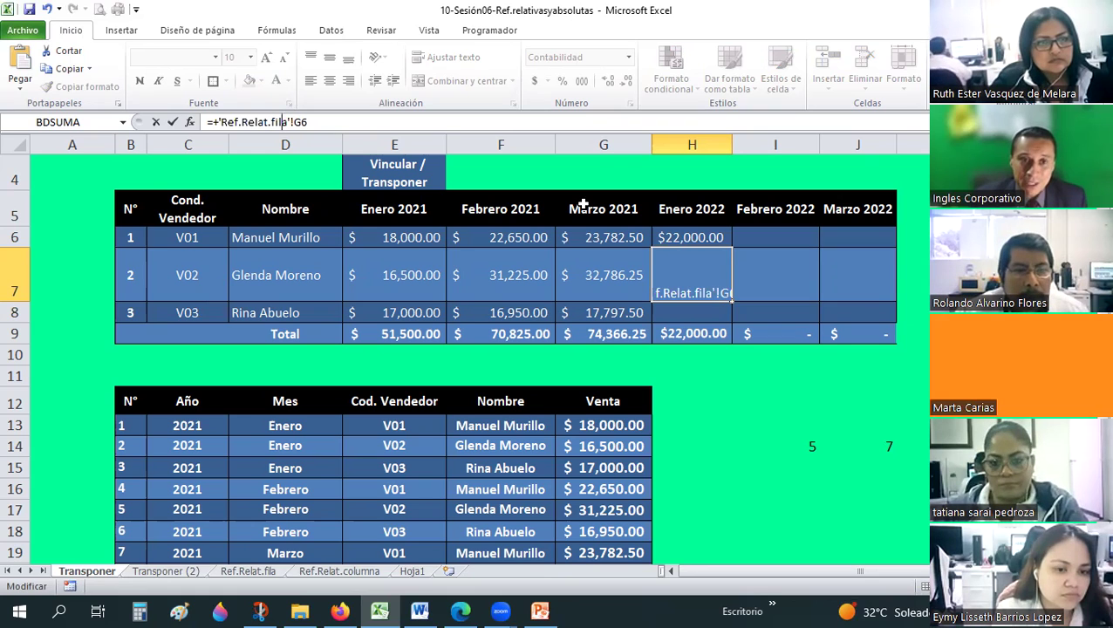
Step: Remove the plus sign from H7's formula and enter it as ='Ref.Relat.fila'!G6
key("Home")
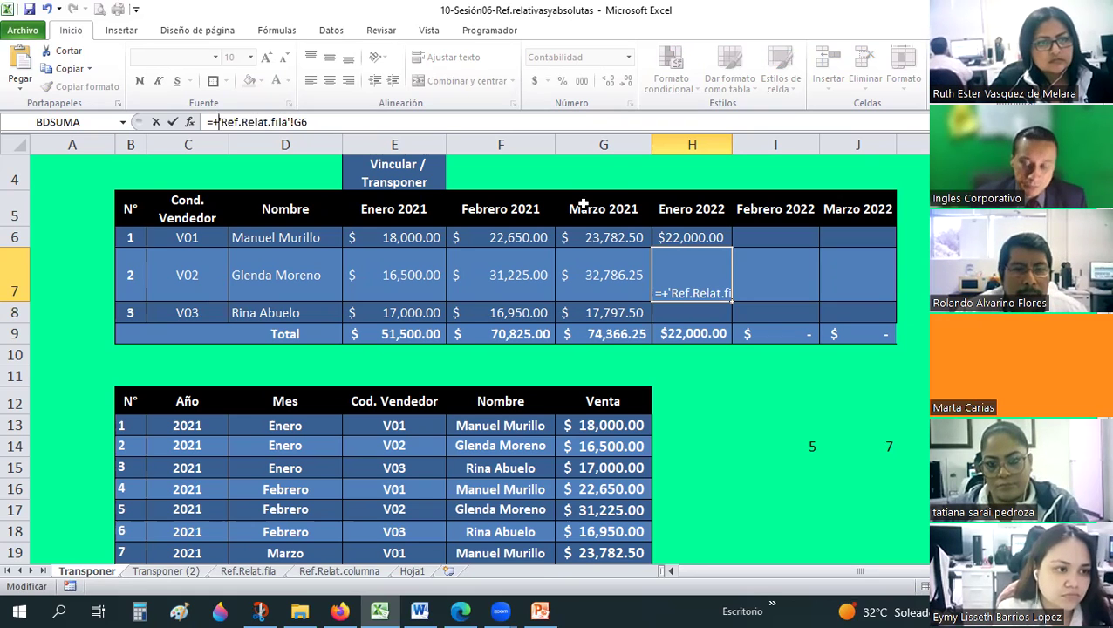
key("Right")
key("Delete")
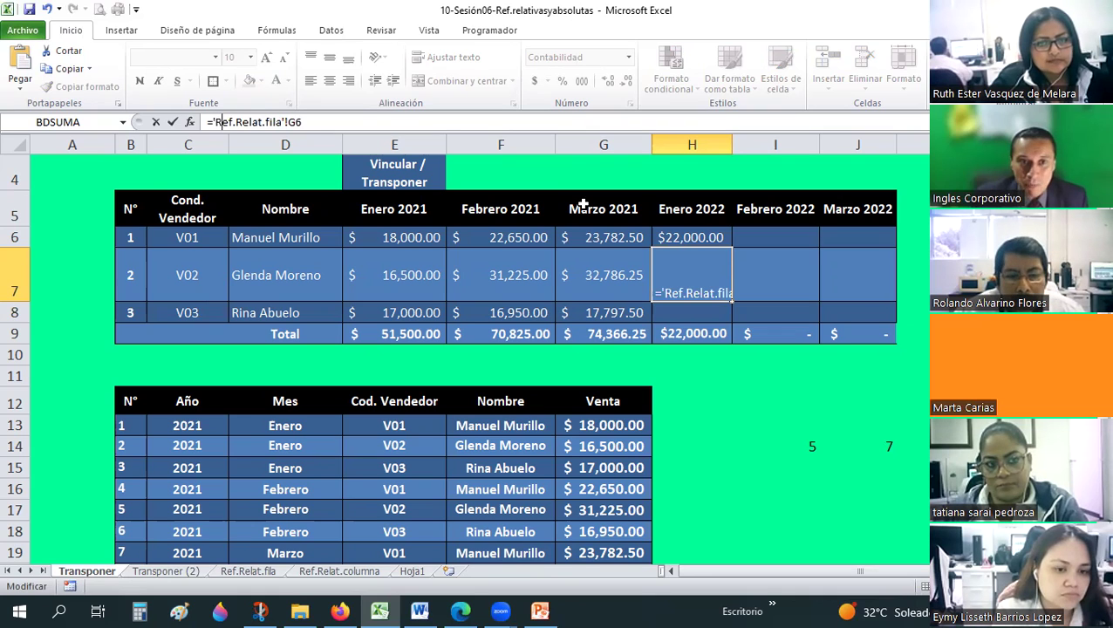
key("End")
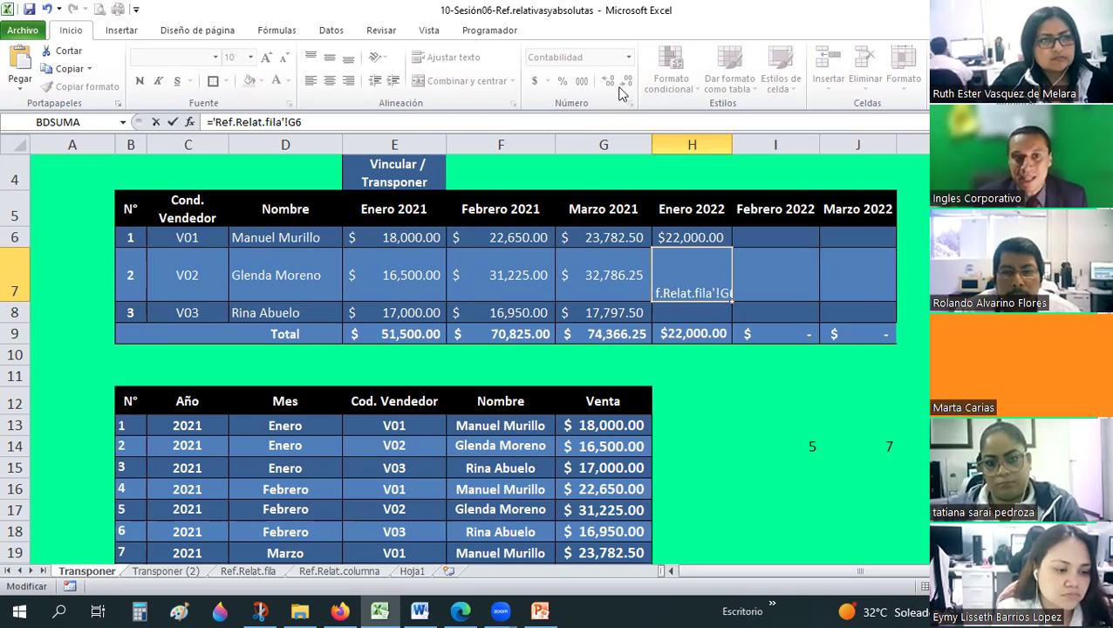
key("Left")
key("Left")
key("Left")
key("Left")
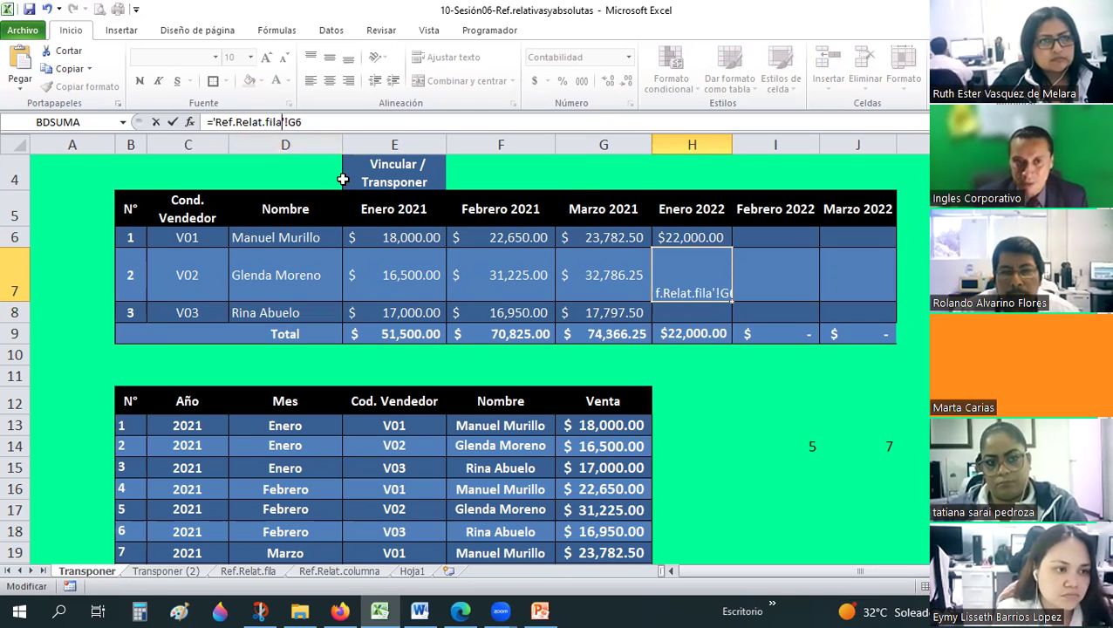
key("Return")
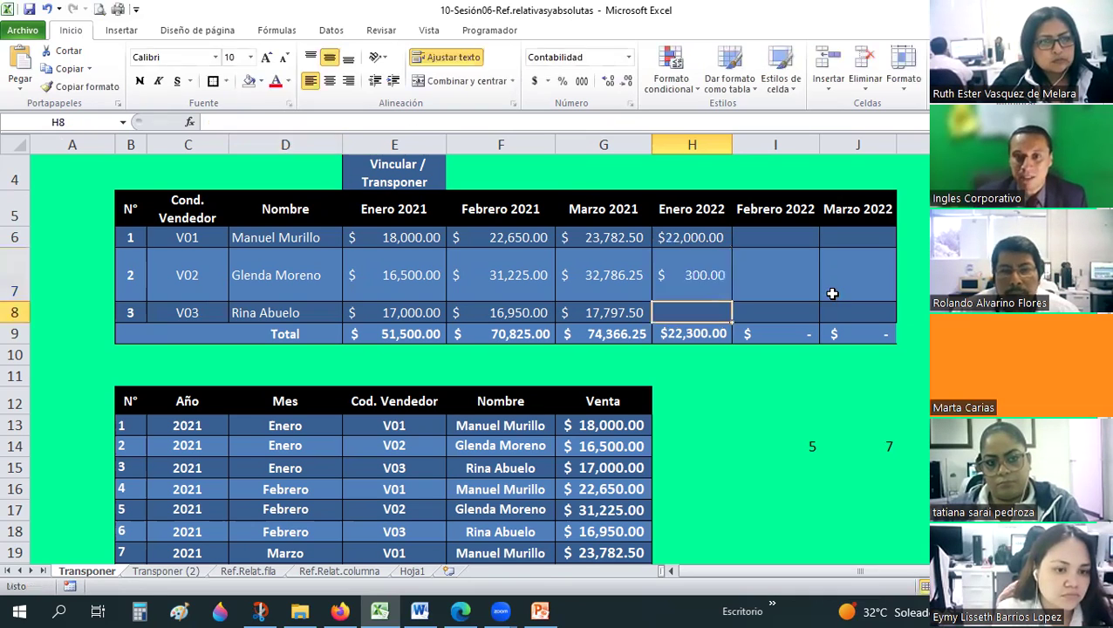
Step: Check H7's stored formula against G6 on Ref.Relat.fila, look at Transponer (2) and return to Transponer
left_click(665, 278)
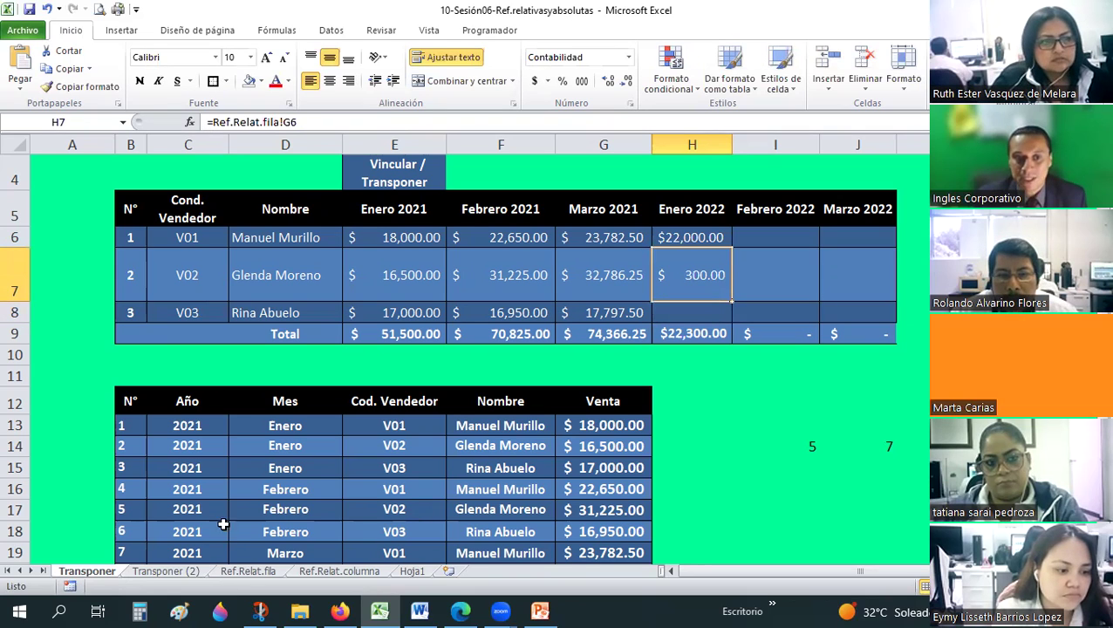
left_click(249, 572)
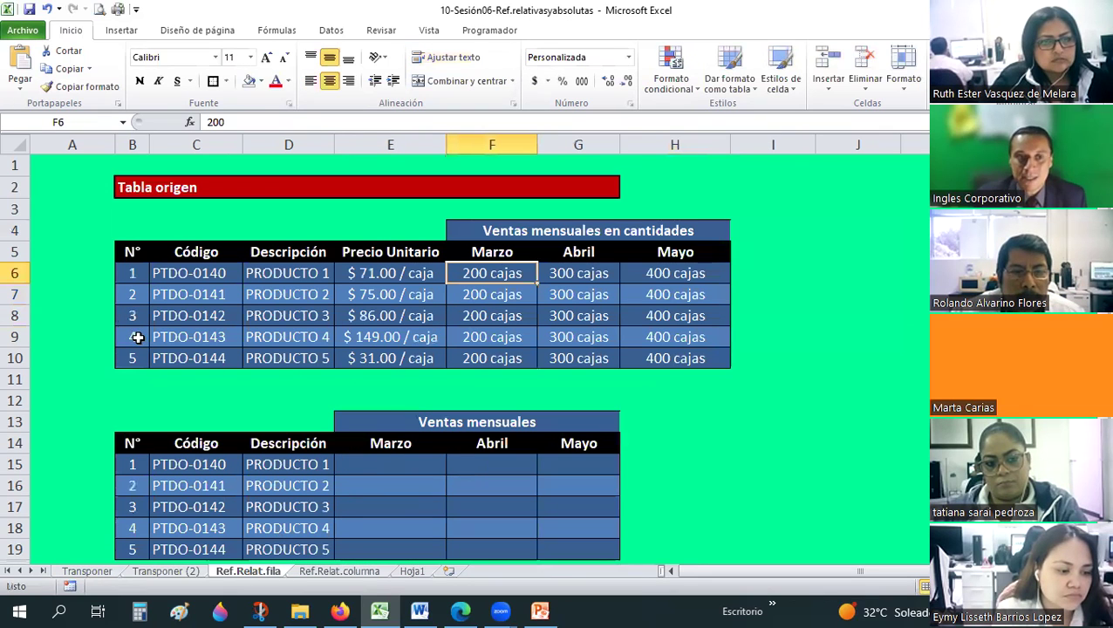
key("Right")
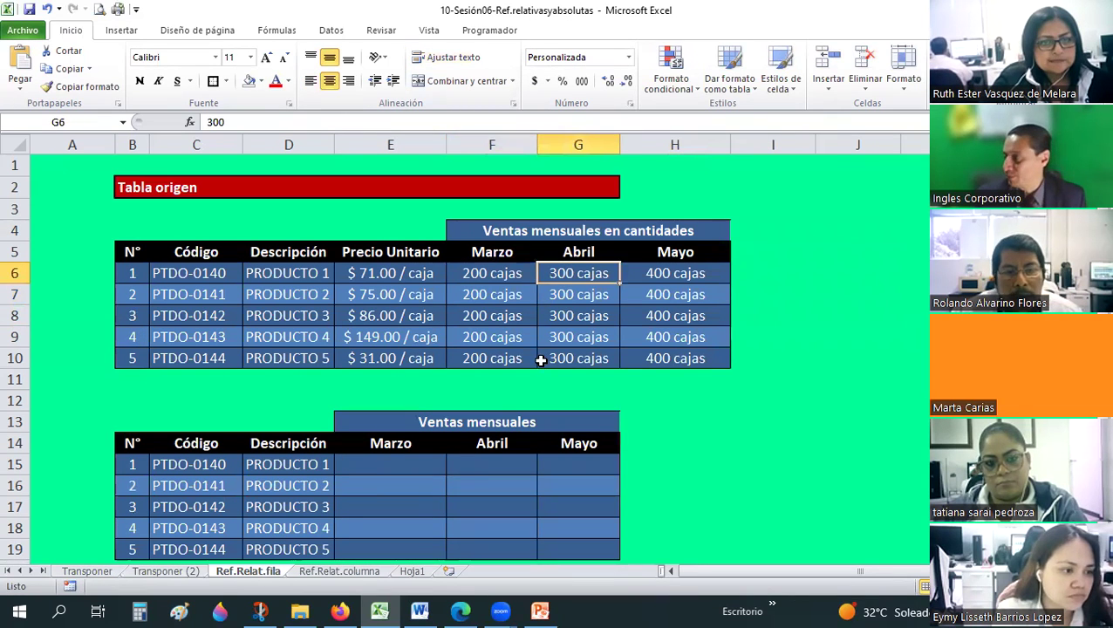
left_click(194, 573)
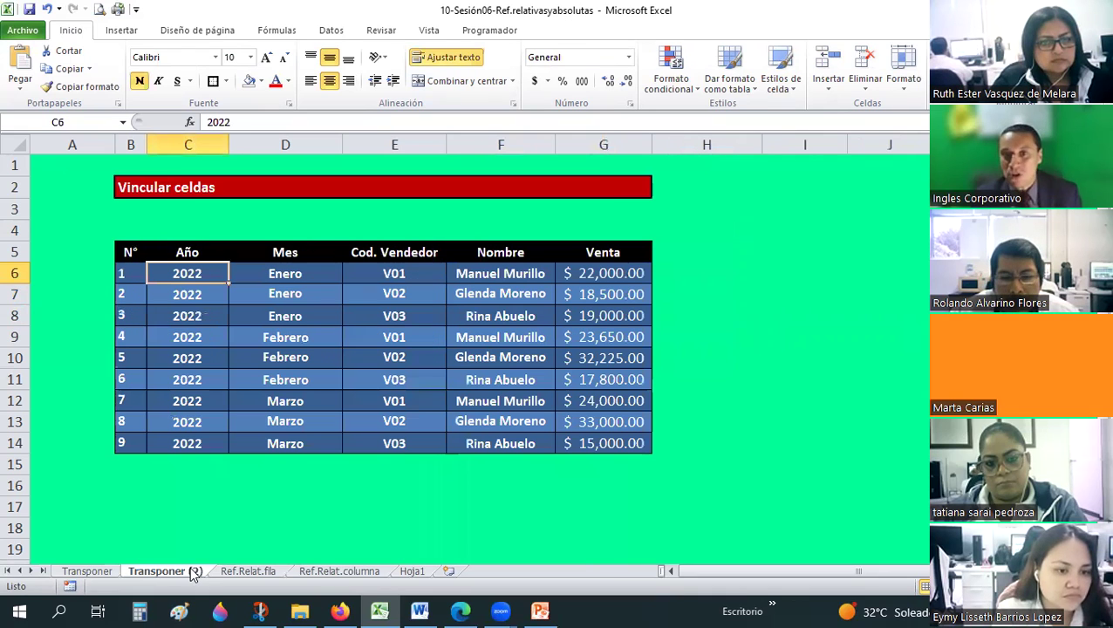
left_click(87, 572)
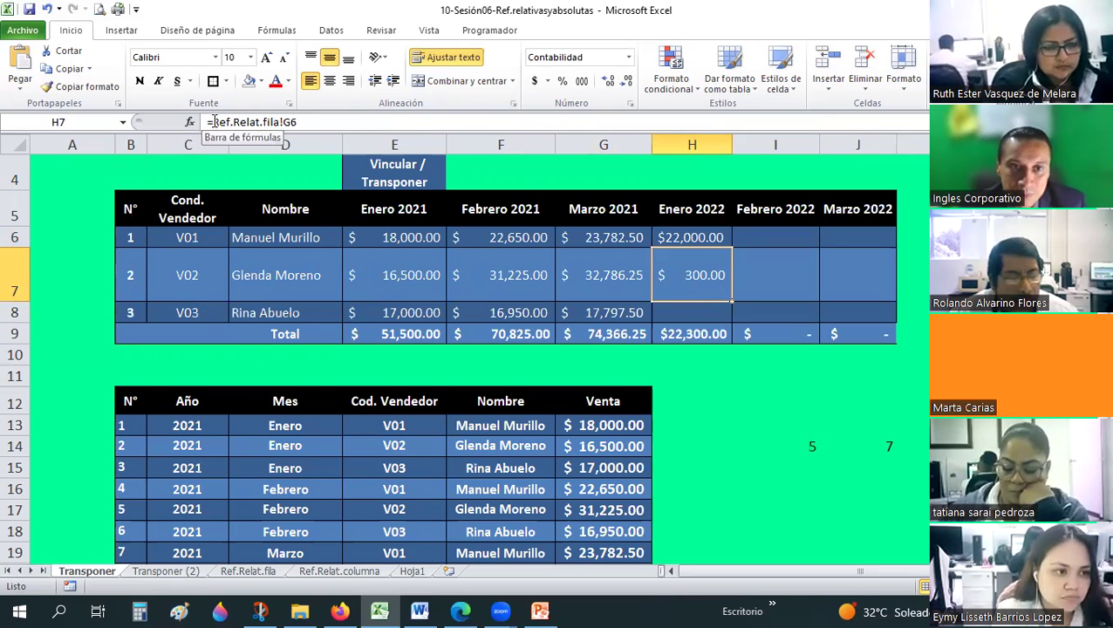
Step: Try H6's link without the plus sign and single quotes, as =Transponer (2)!G6, and cancel the edit
key("F2")
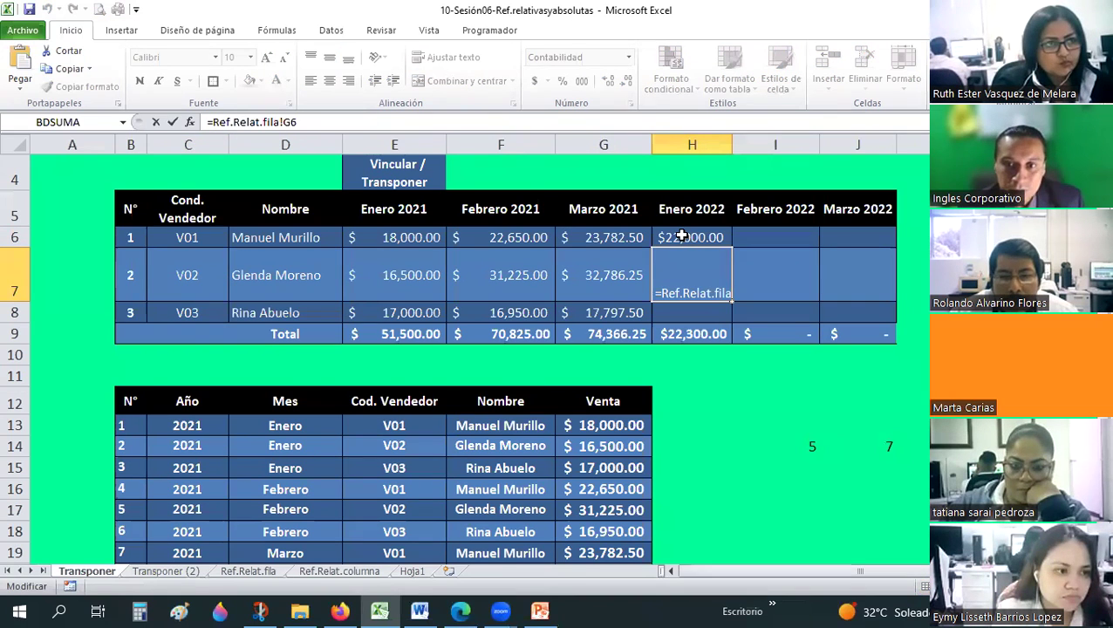
left_click(683, 234)
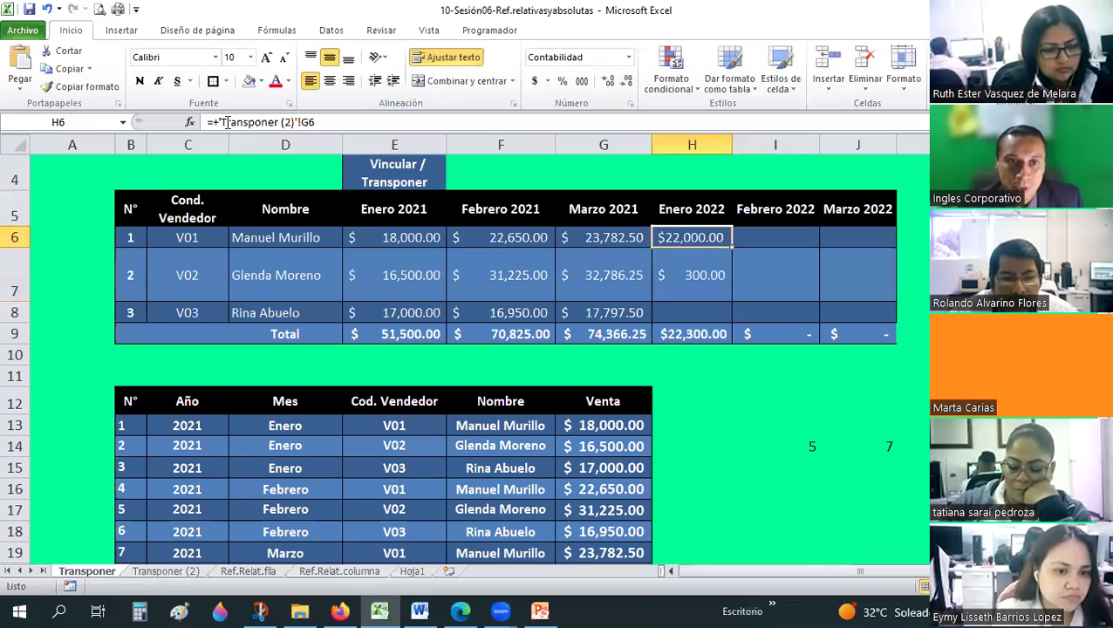
left_click(276, 134)
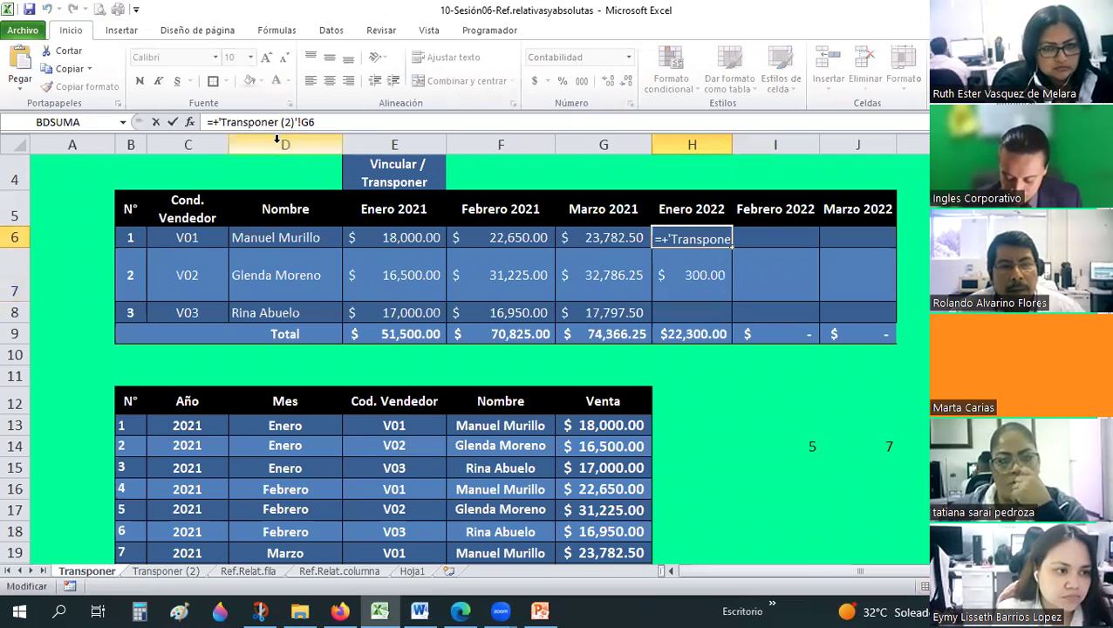
key("BackSpace")
key("BackSpace")
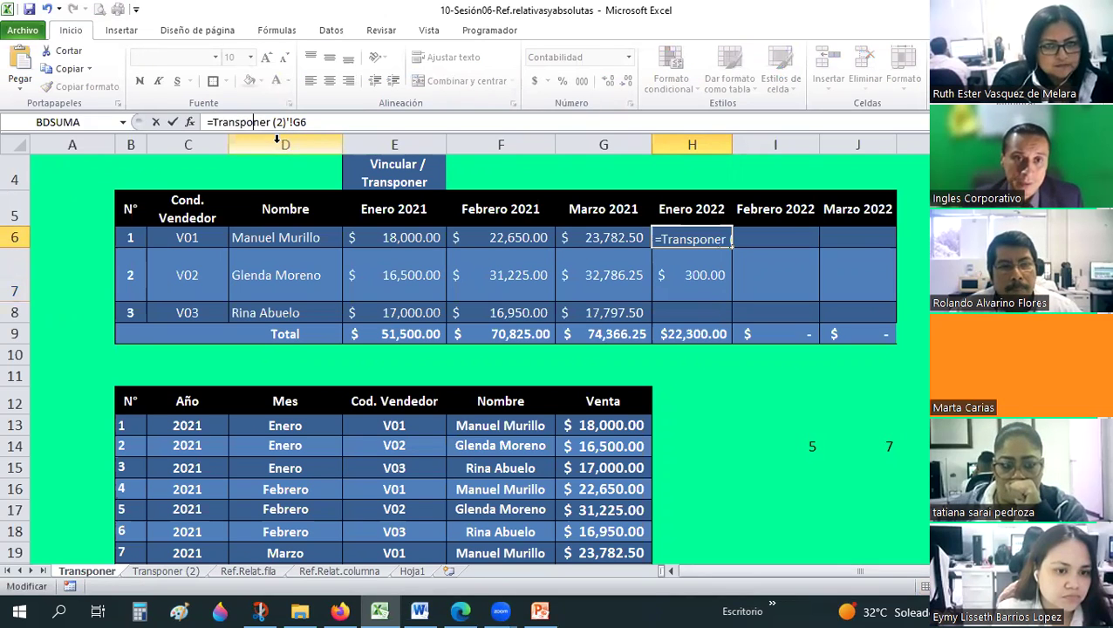
key("Right")
key("Right")
key("Right")
key("Right")
key("Right")
key("Right")
key("Right")
key("Right")
key("BackSpace")
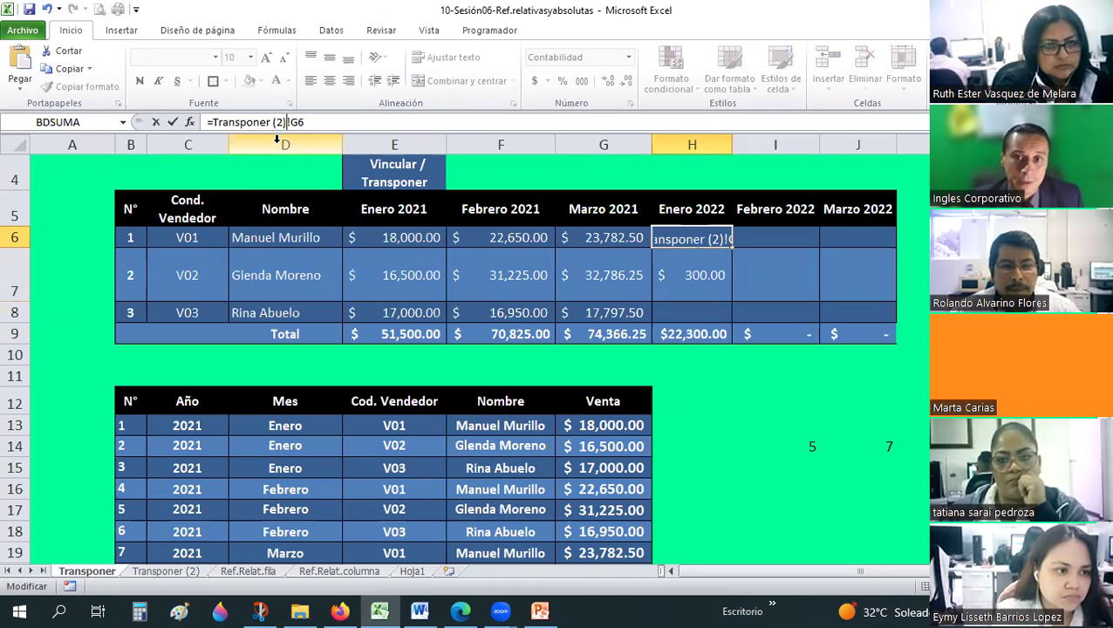
key("Return")
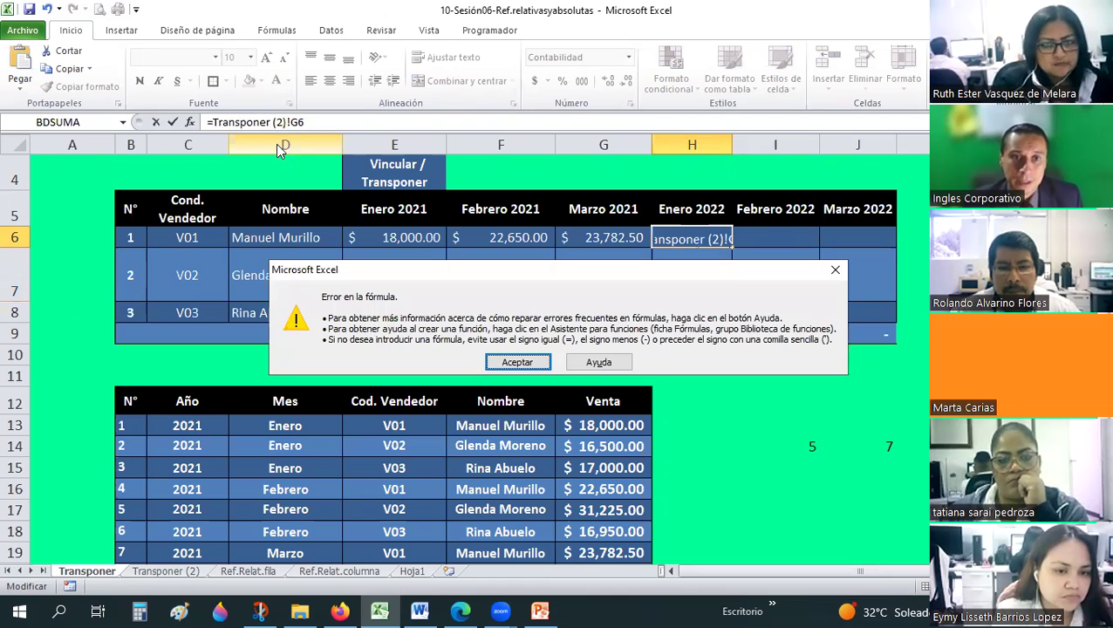
key("Return")
key("Escape")
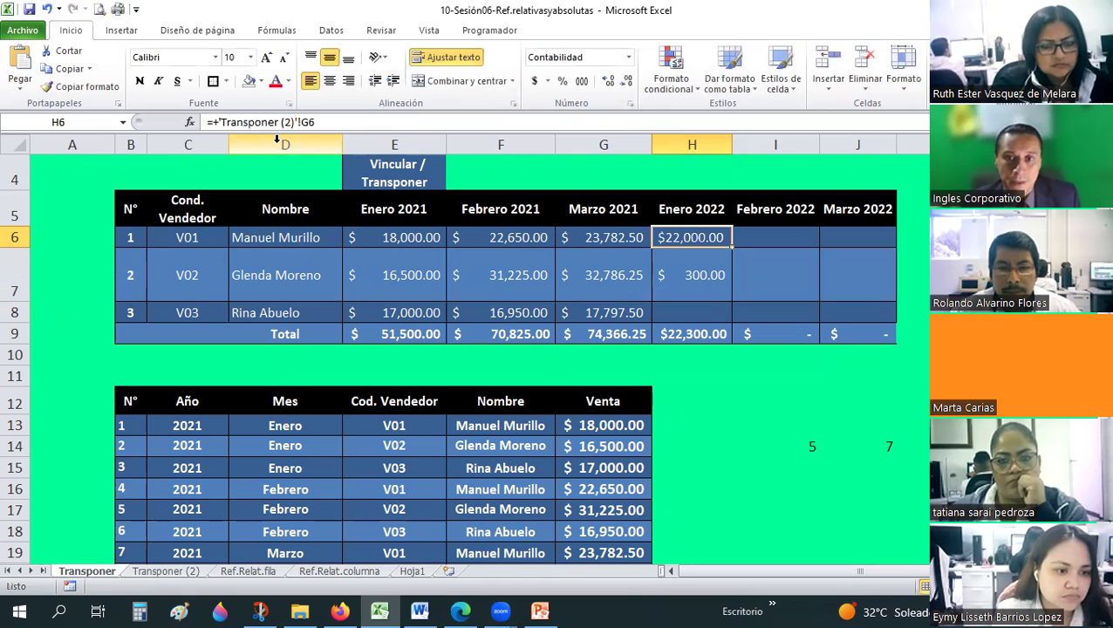
Step: Rebuild H7's link by pointing to G6 on the Ref.Relat.fila sheet, giving =Ref.Relat.fila!G6
key("Down")
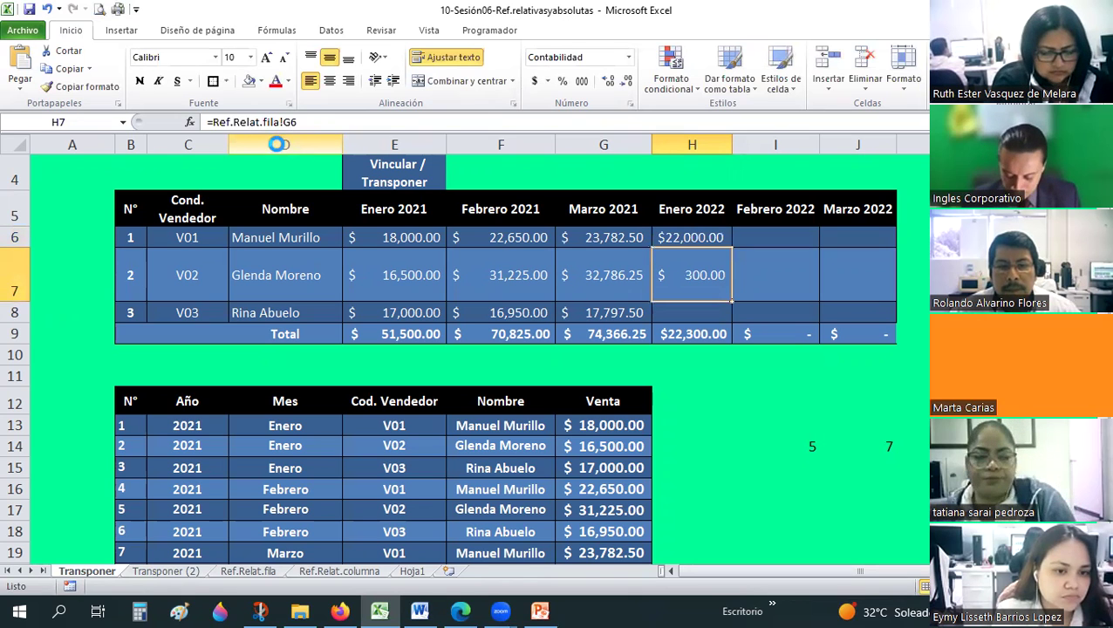
type("=")
left_click(260, 573)
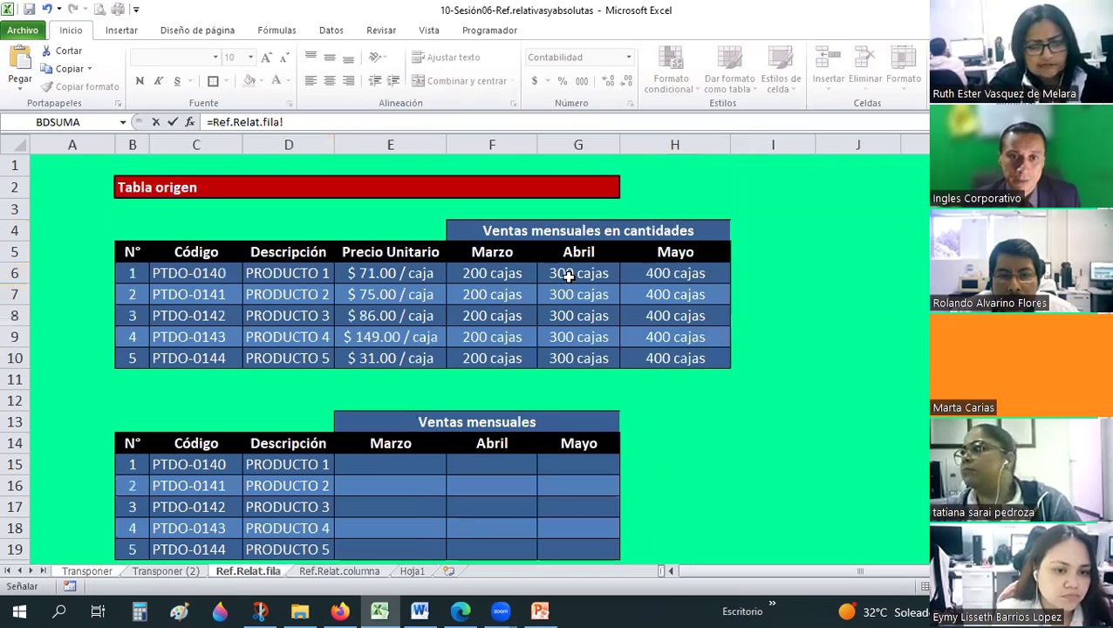
left_click(568, 275)
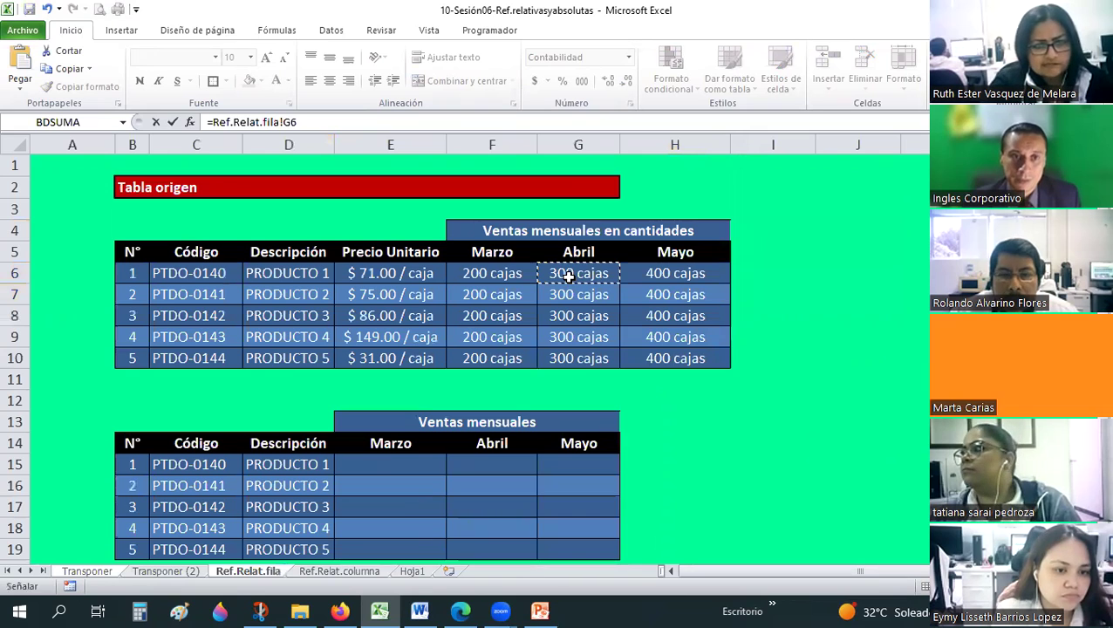
key("Return")
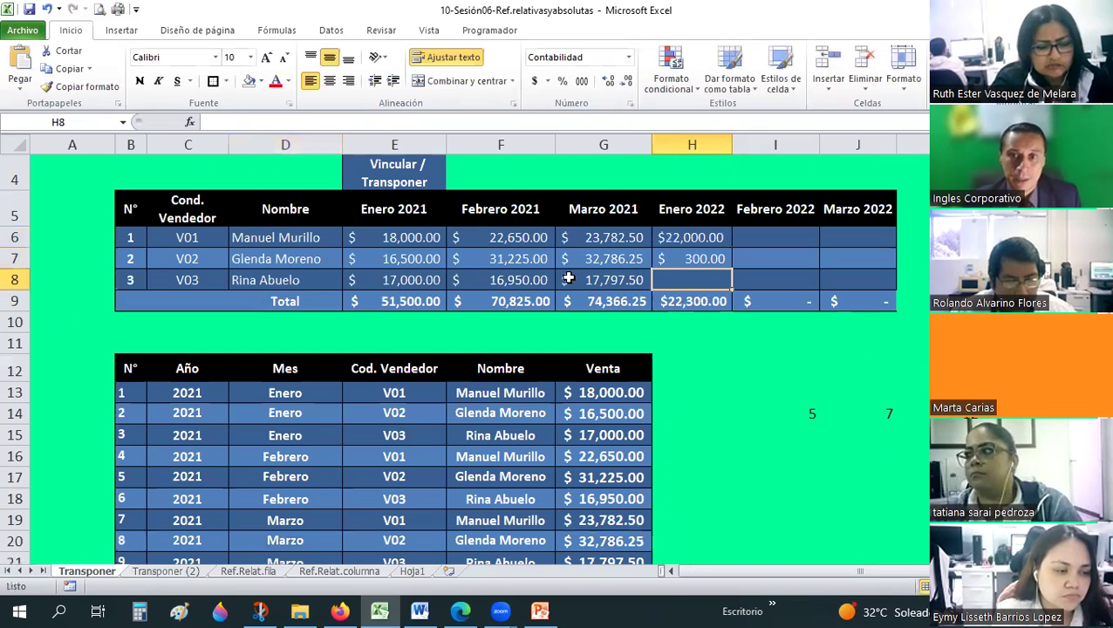
Step: Check the link in Transponer's H6 and rename the Transponer (2) sheet as Año 2022
left_click(706, 257)
left_click(695, 238)
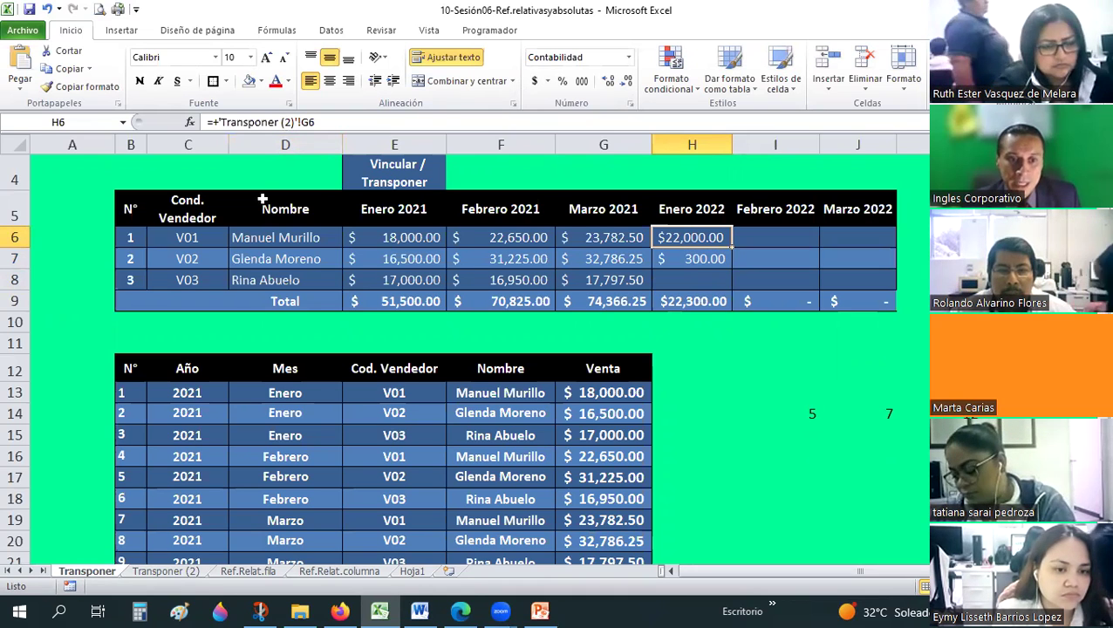
left_click(180, 572)
type("Año")
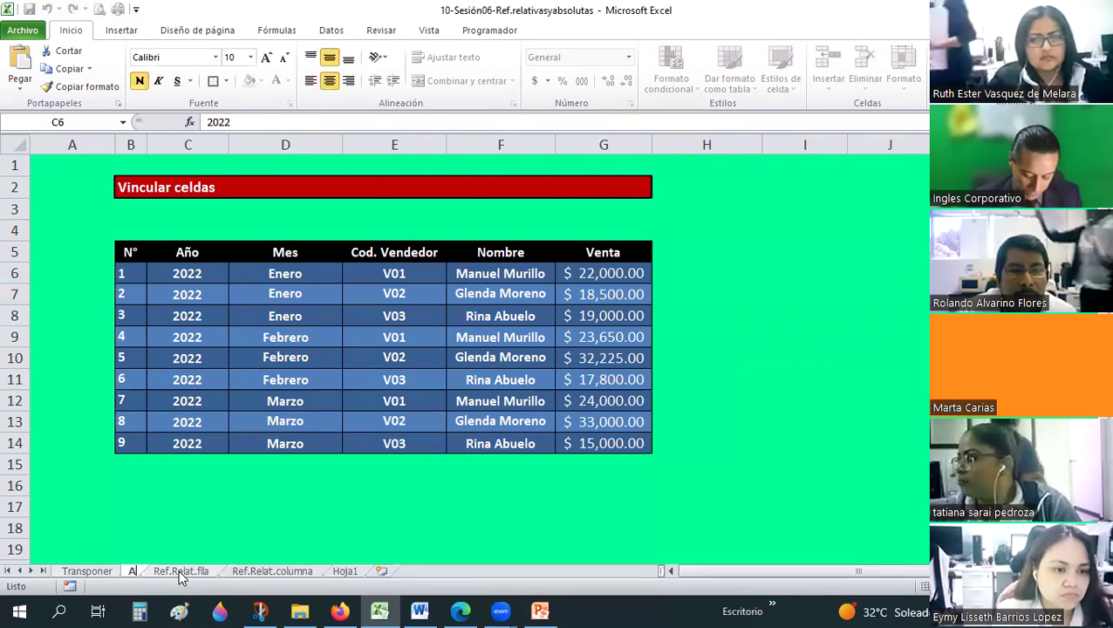
key("Return")
type("2022")
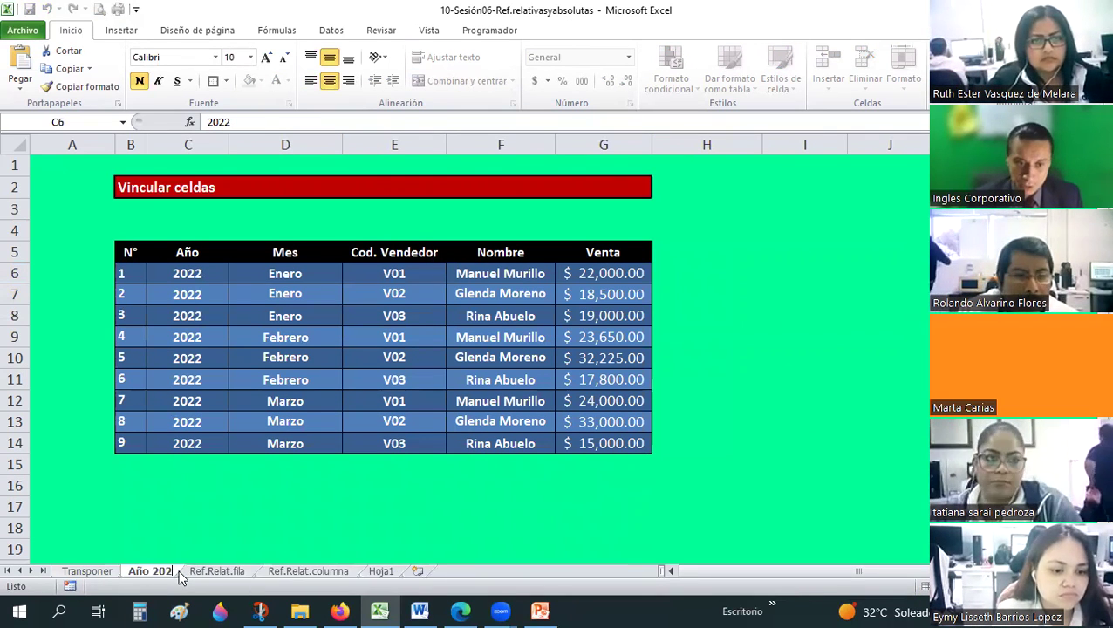
key("Return")
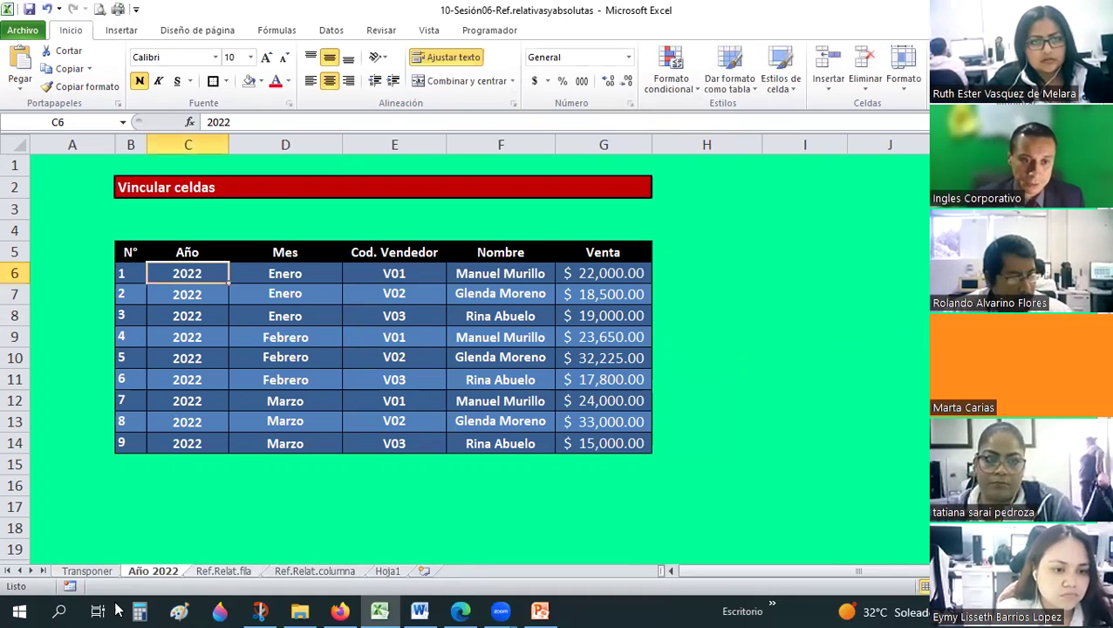
Step: Rebuild H6's link with a leading plus sign, pointing to G6 on Año 2022, and compare its formula with H7's
left_click(103, 576)
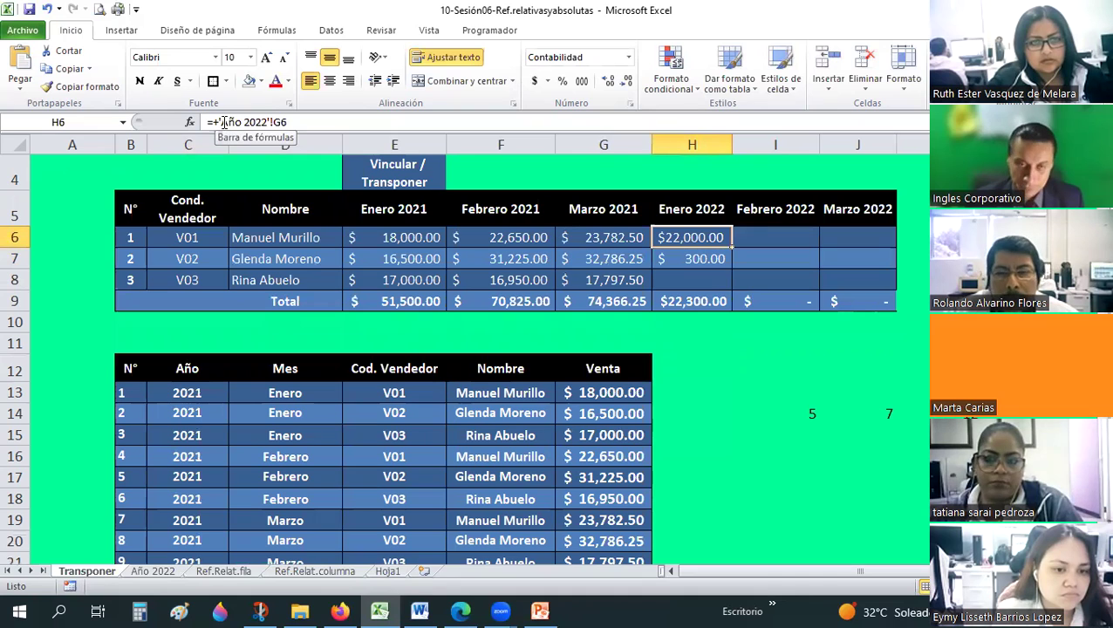
key("BackSpace")
type("+")
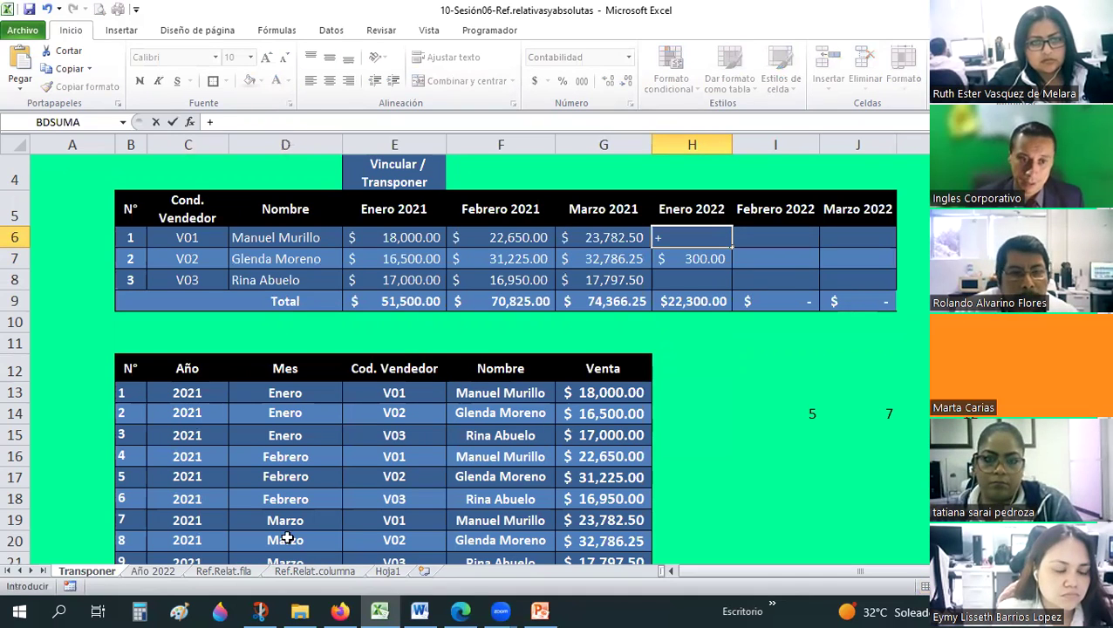
key("ctrl+Page_Down")
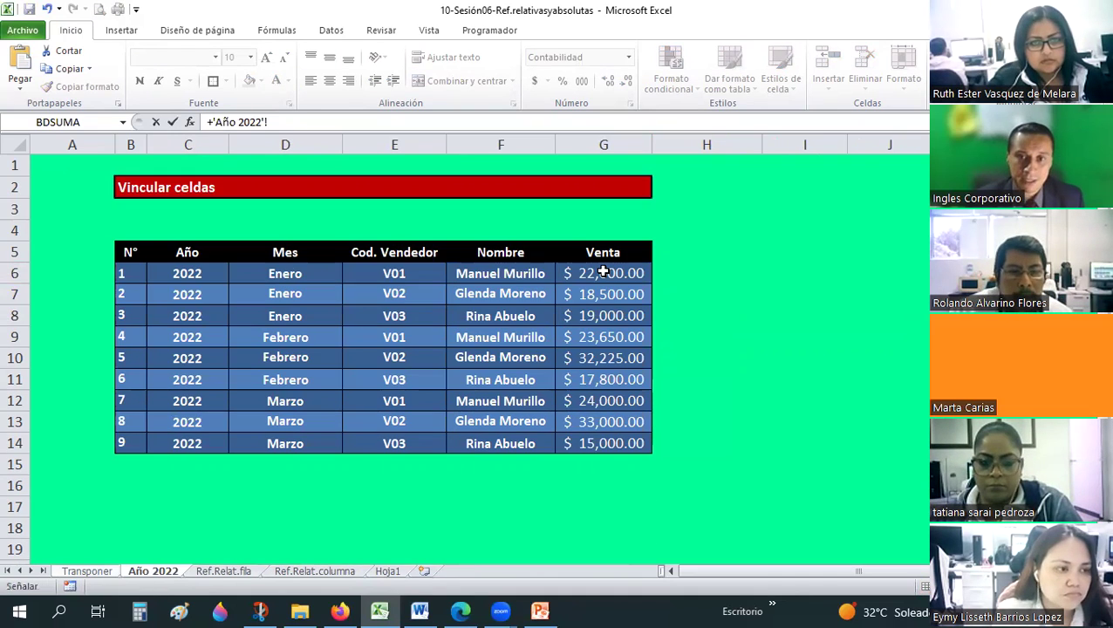
left_click(603, 273)
key("Return")
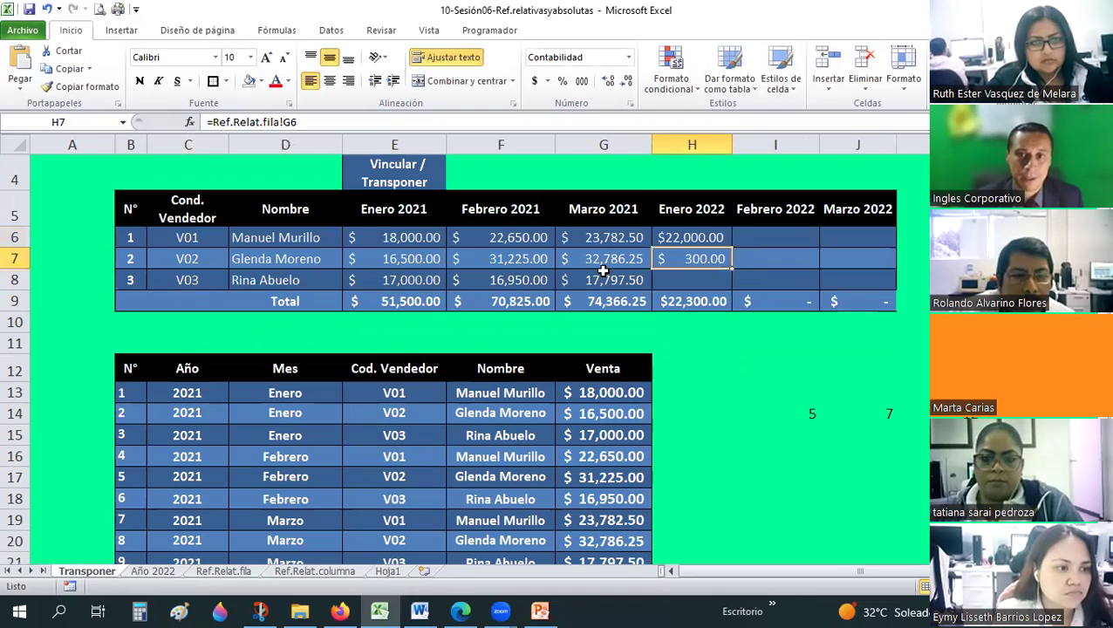
left_click(676, 242)
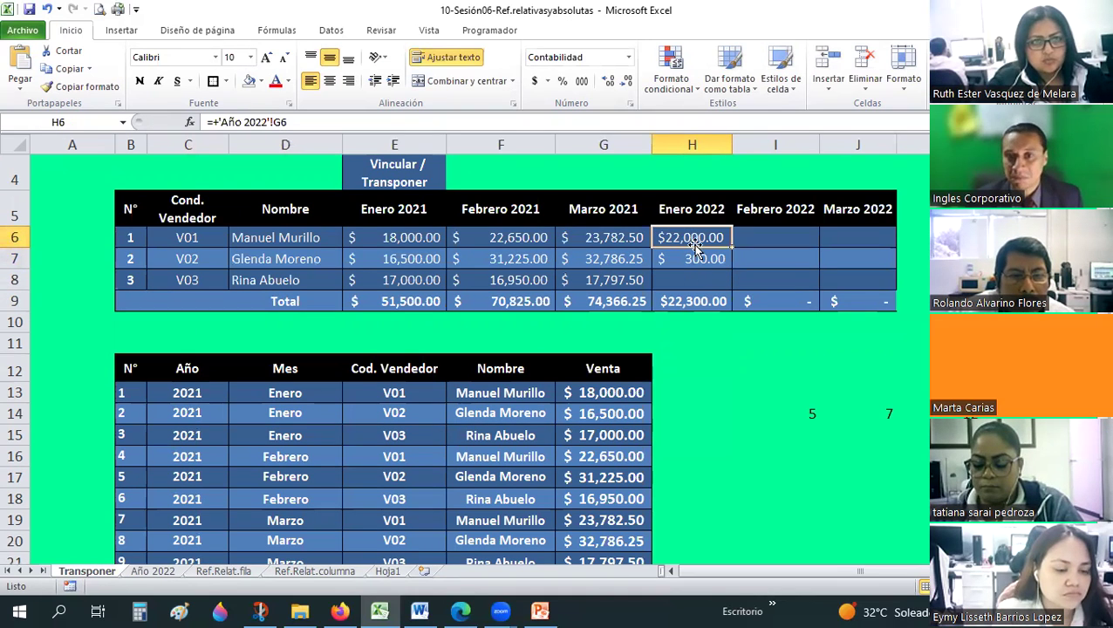
key("Down")
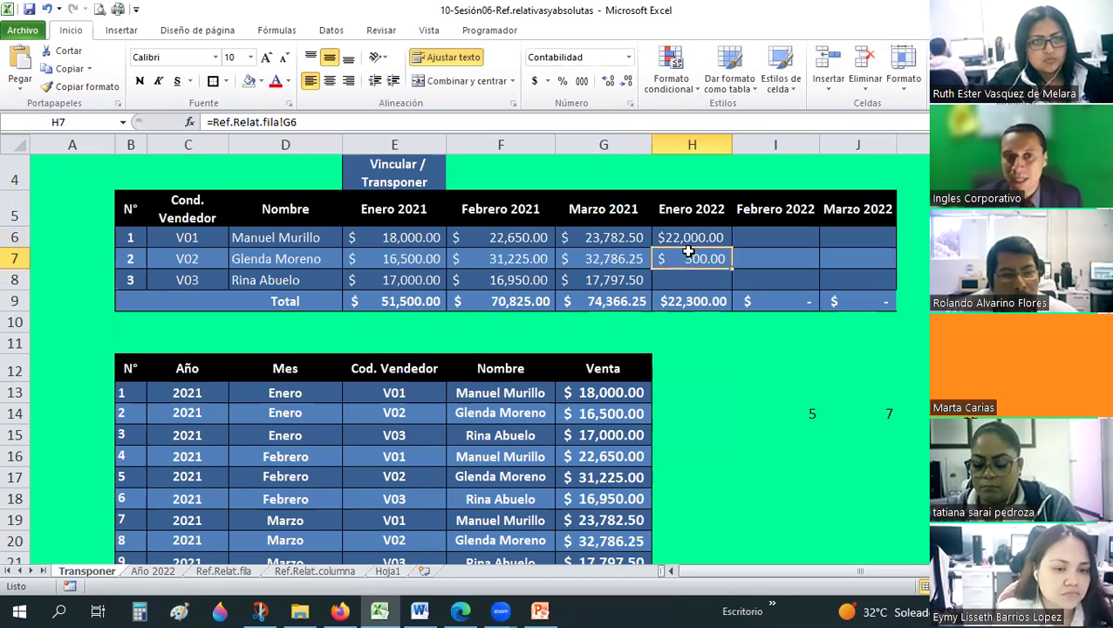
left_click(687, 233)
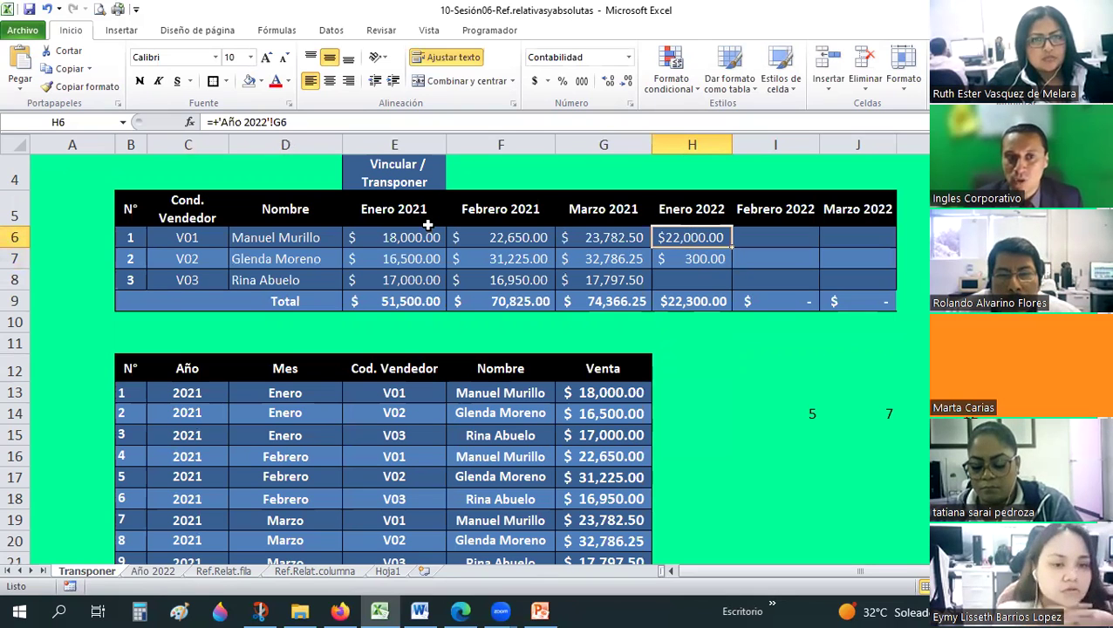
Step: Rebuild H6's link without the plus sign by pointing to G6 on Año 2022, giving ='Año 2022'!G6
type("+")
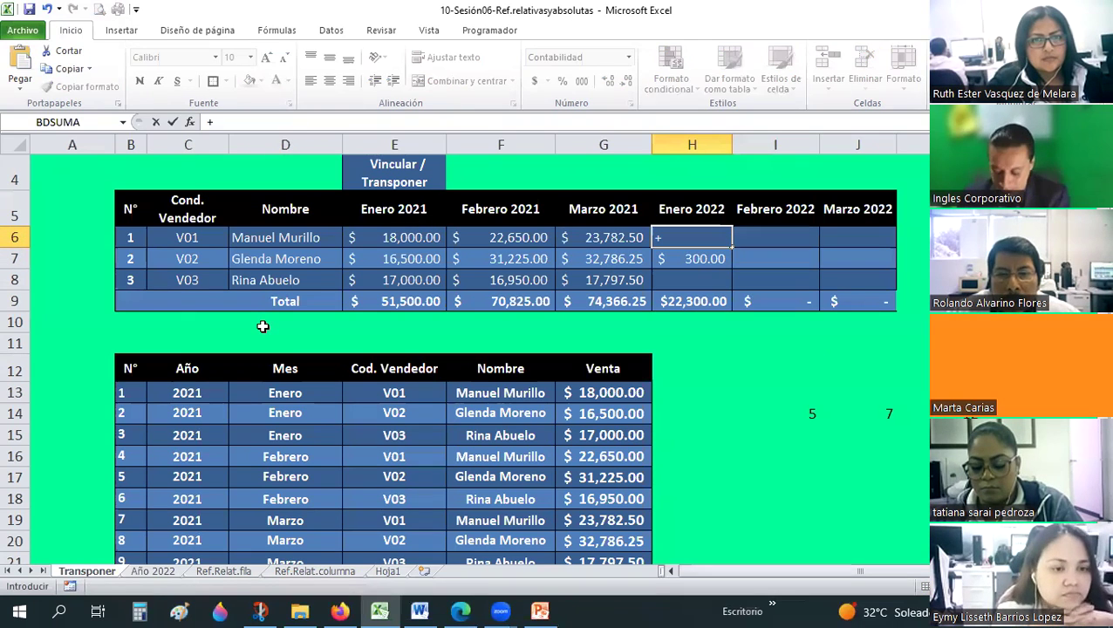
key("BackSpace")
type("=")
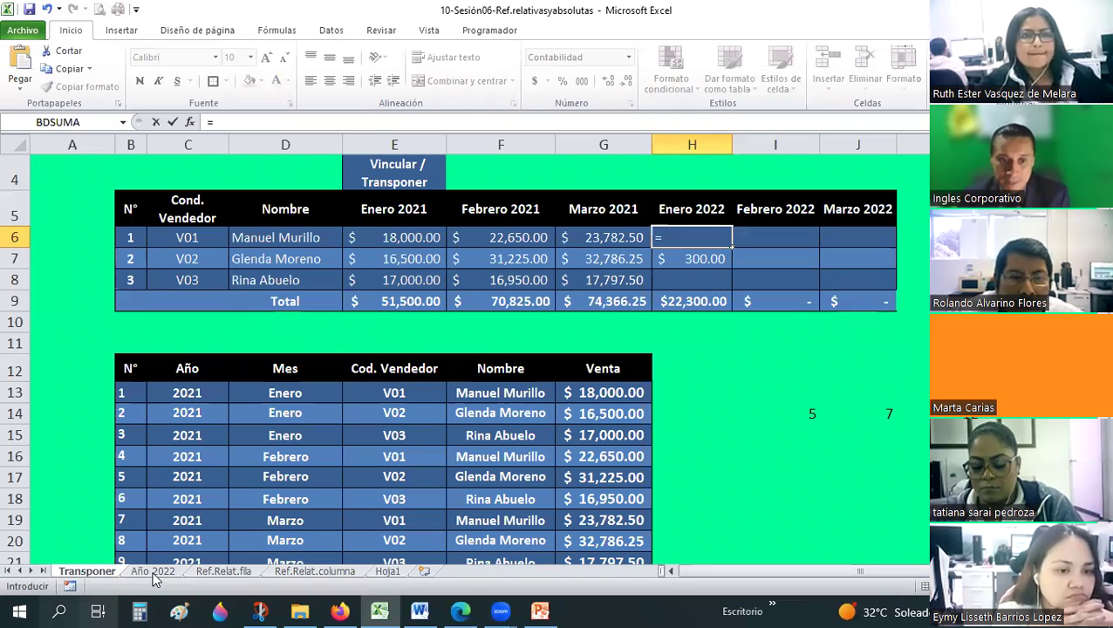
left_click(153, 572)
left_click(580, 275)
key("Return")
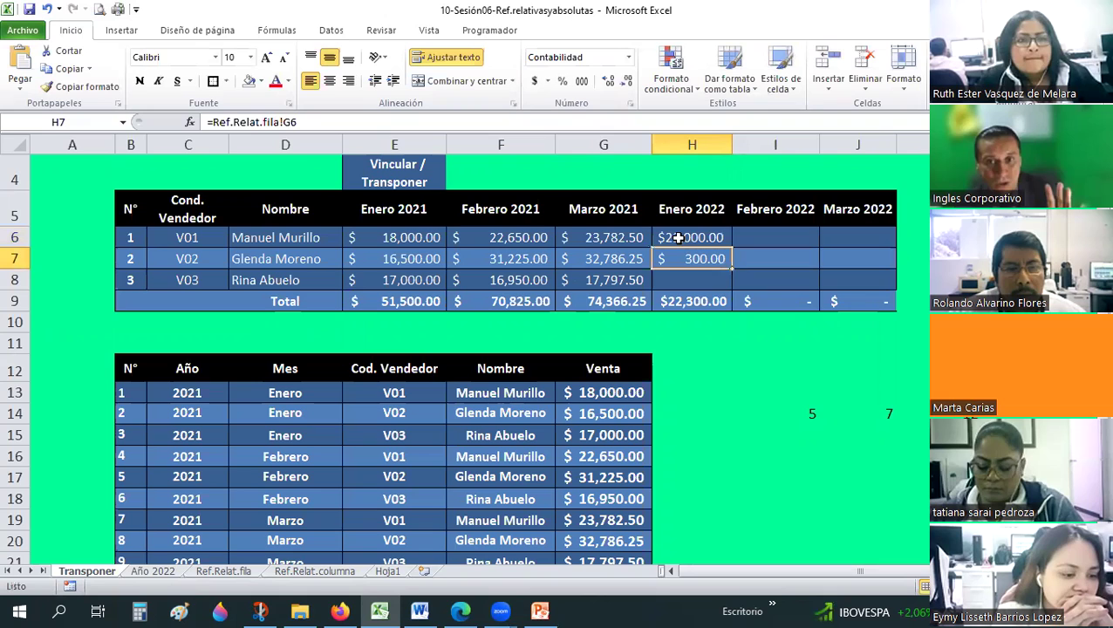
key("Up")
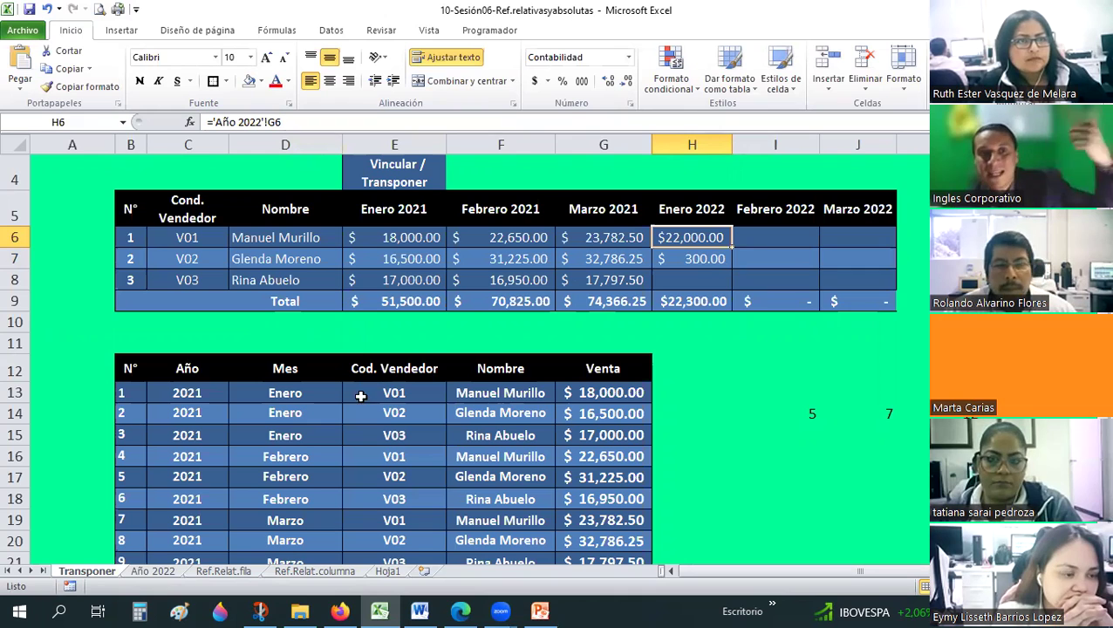
Step: Hide the Año 2022 sheet and check H6's linked formula on Transponer
left_click(745, 381)
left_click(155, 572)
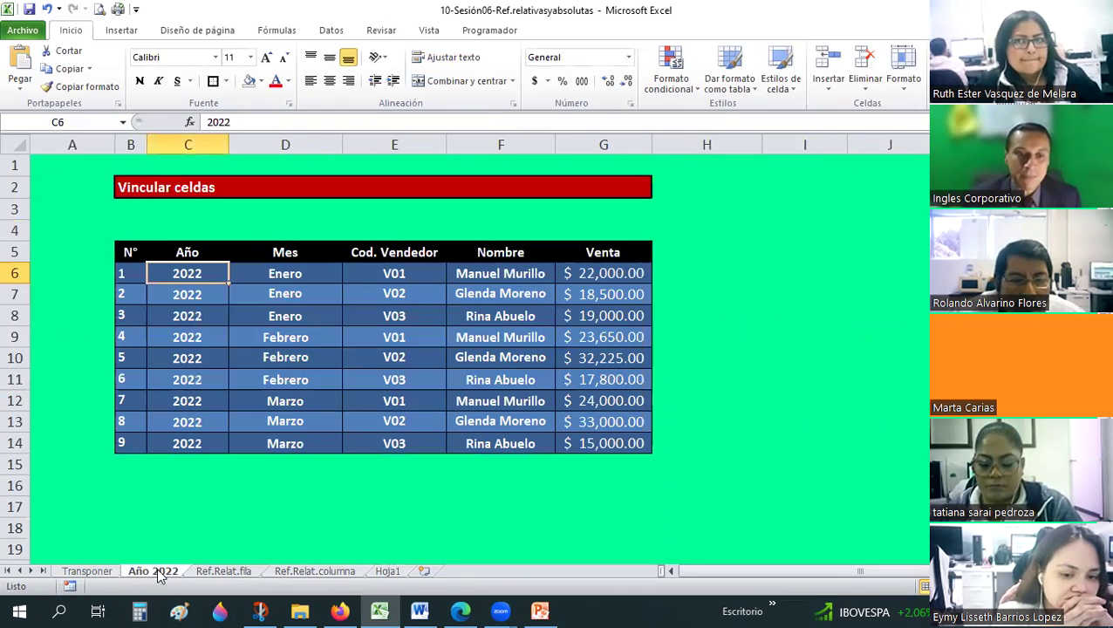
right_click(160, 577)
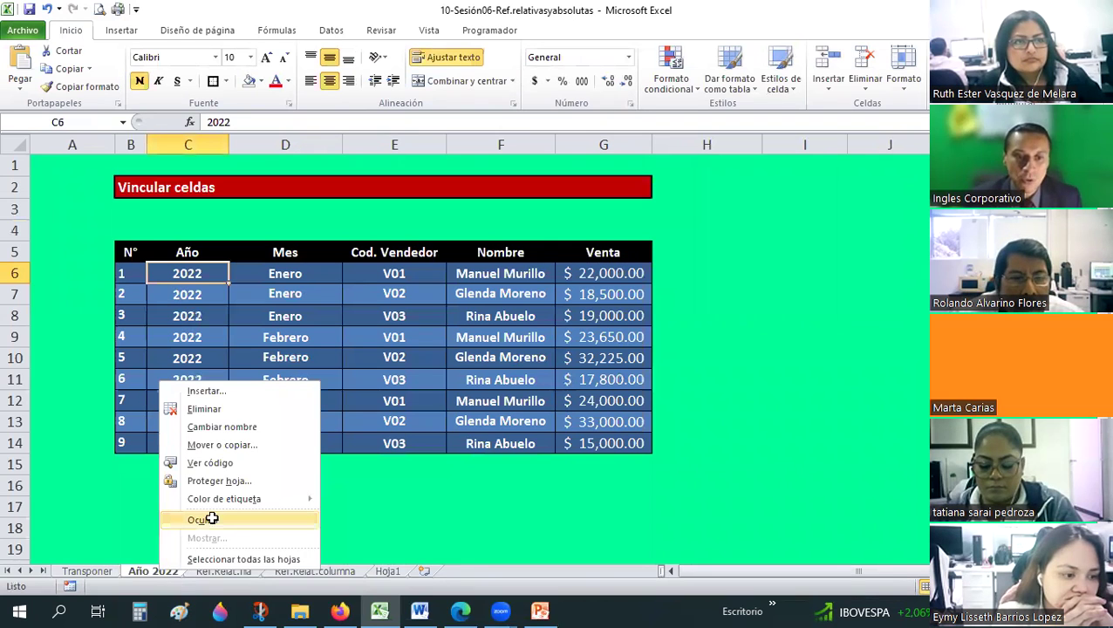
key("Return")
left_click(86, 571)
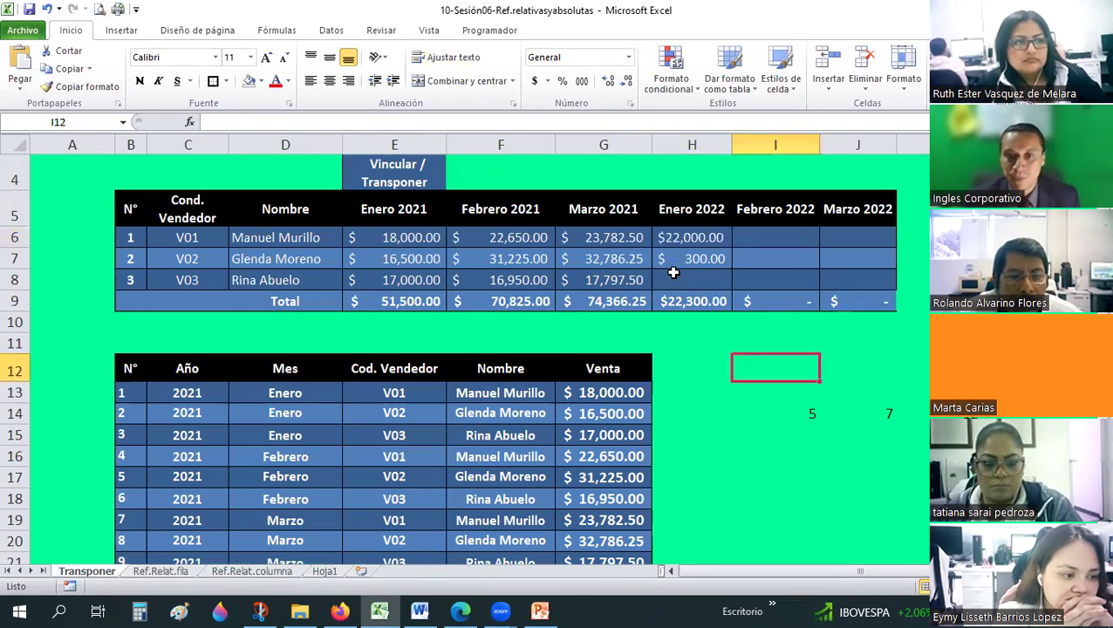
left_click(676, 237)
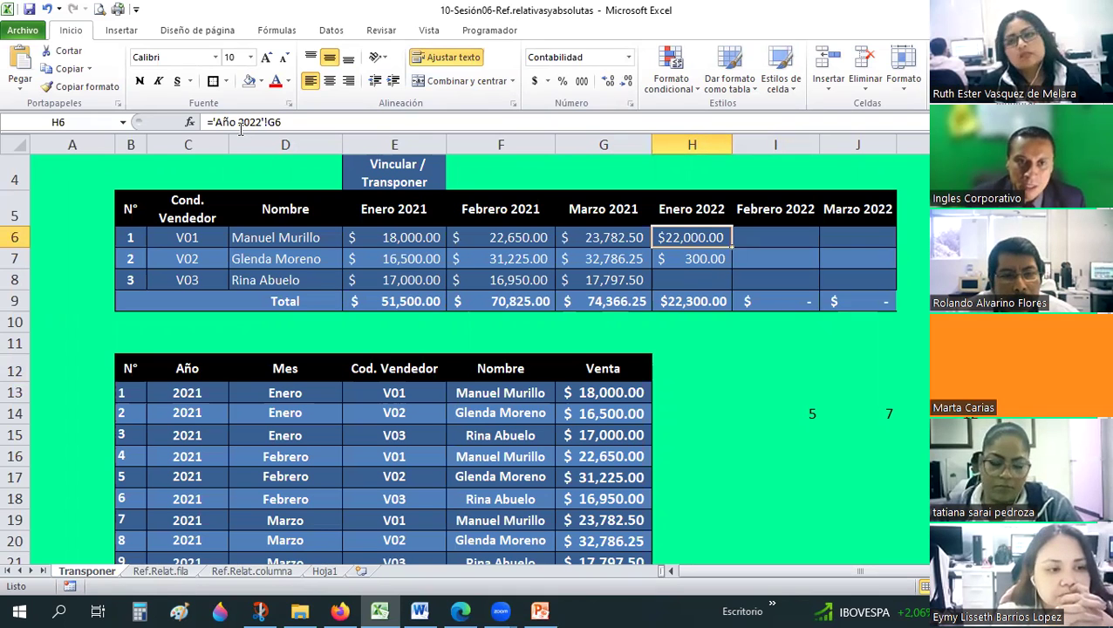
Step: Unhide the Año 2022 sheet
right_click(153, 589)
right_click(111, 574)
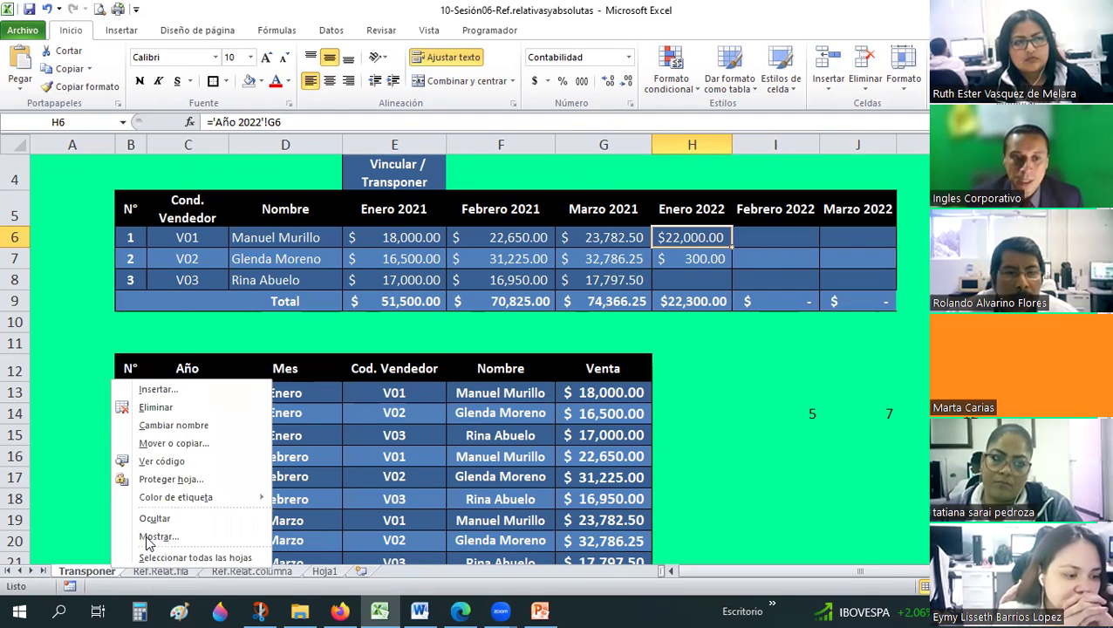
left_click(157, 536)
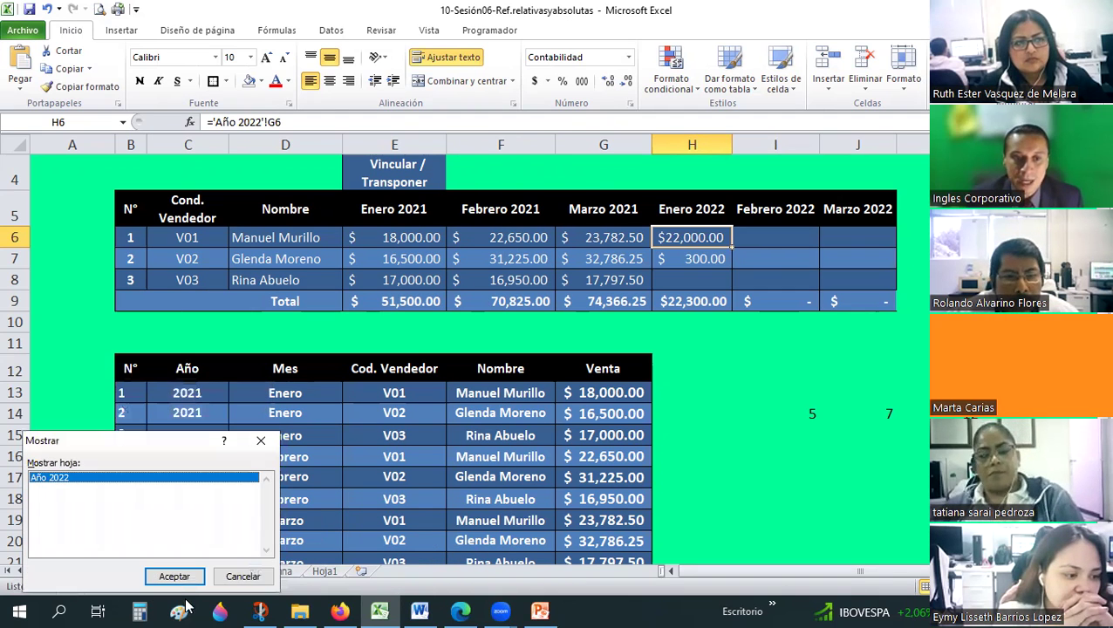
left_click(174, 577)
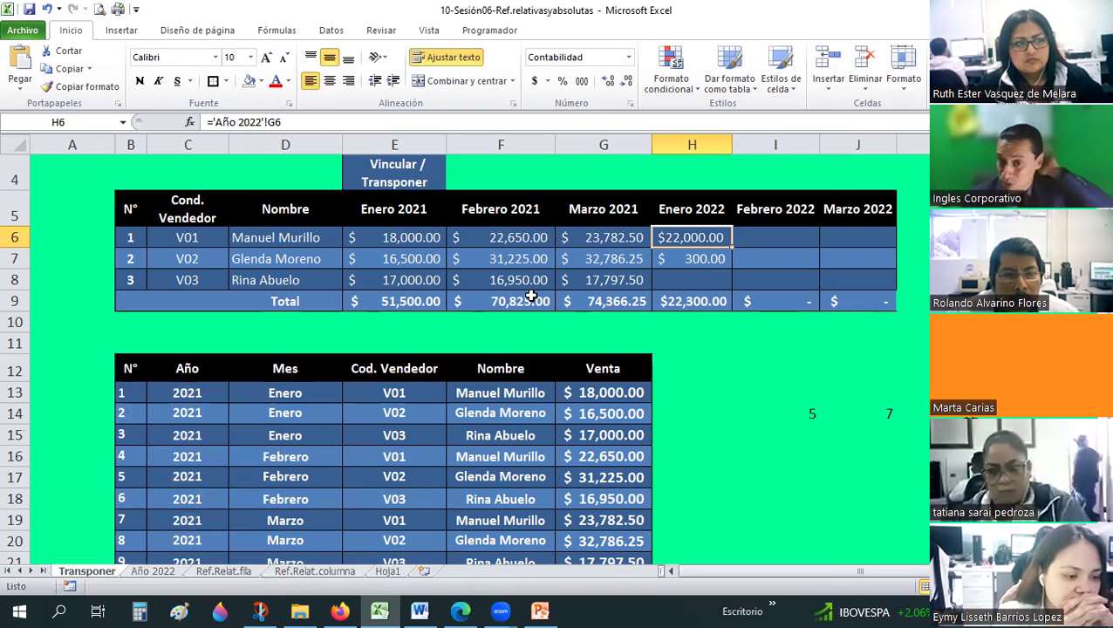
Step: Clear H7 on Transponer and check the January seller codes in E6:E8 on Año 2022 against the summary's order
left_click(672, 259)
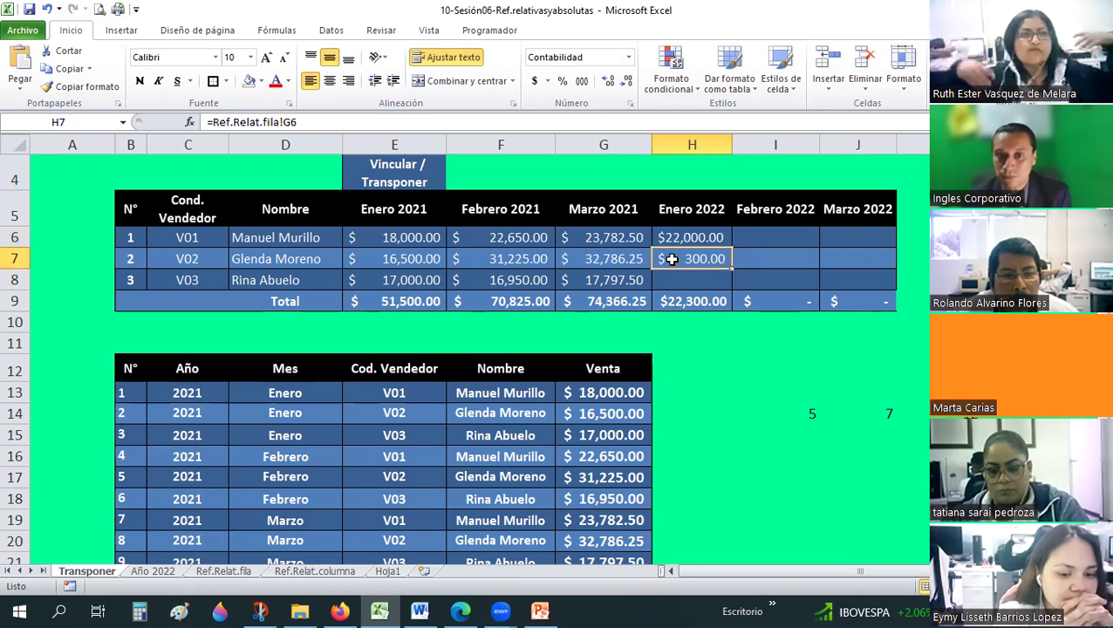
key("Delete")
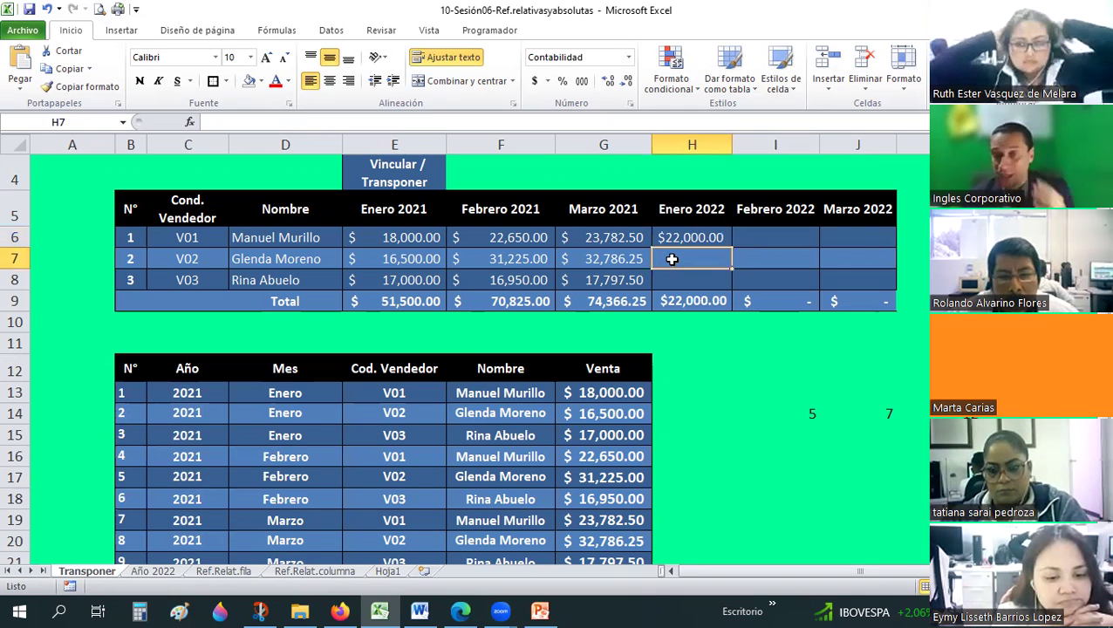
left_click(691, 231)
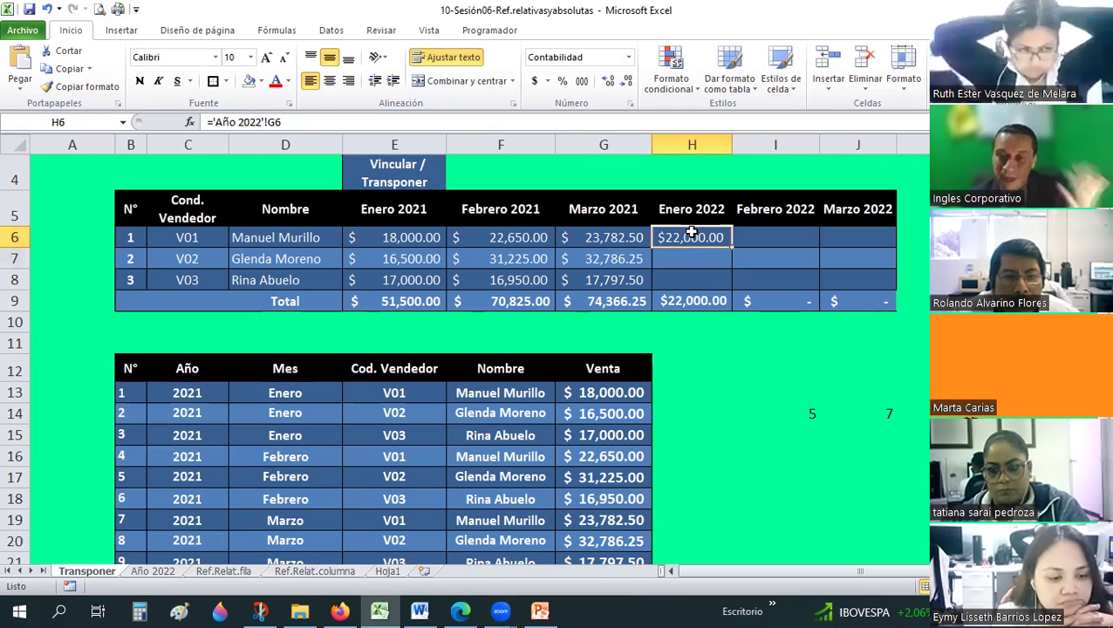
left_click(152, 571)
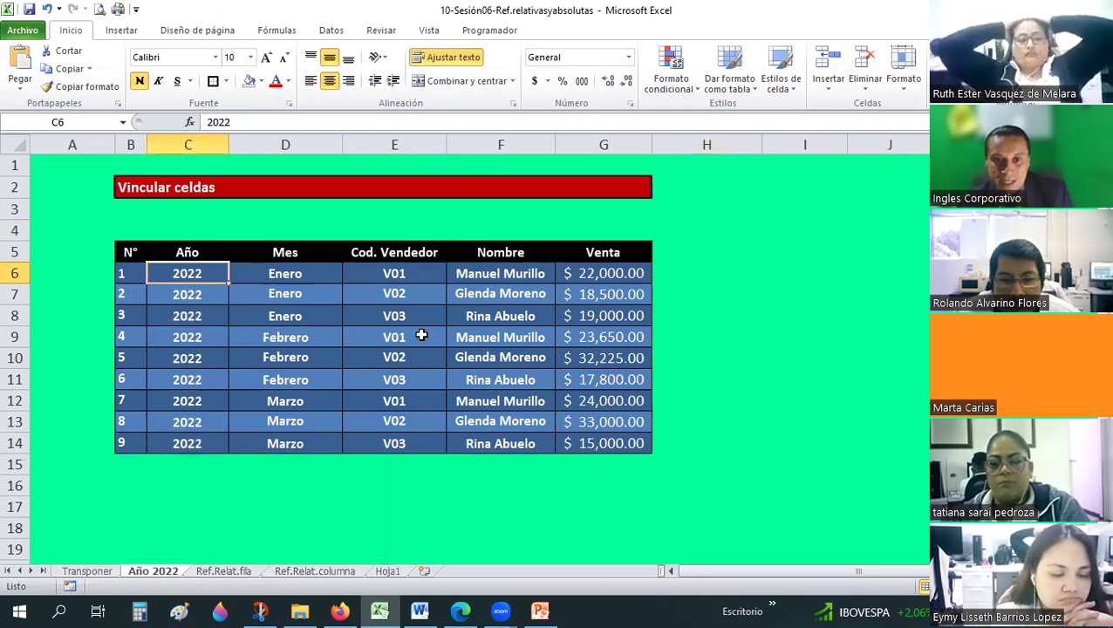
left_click_drag(422, 331, 427, 375)
left_click(409, 275)
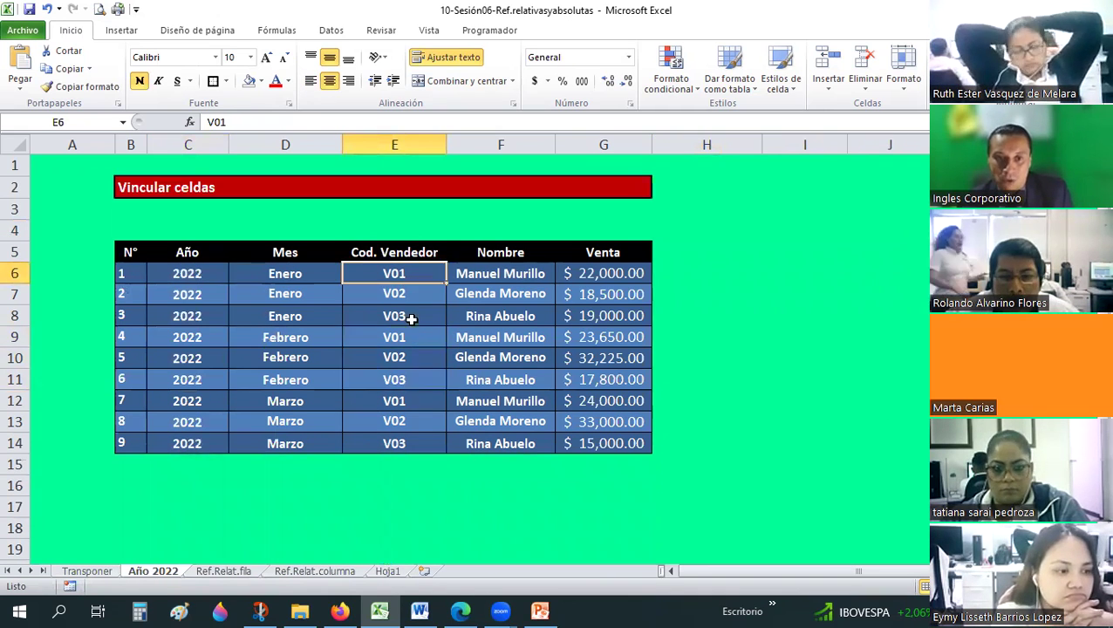
left_click(411, 318, "shift")
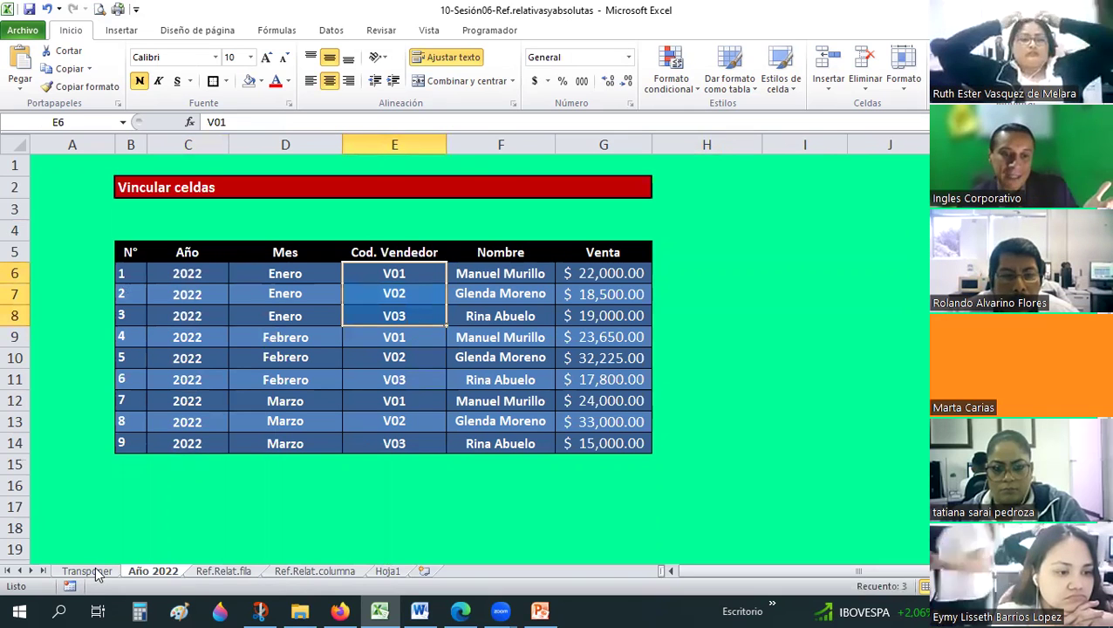
key("ctrl+Page_Up")
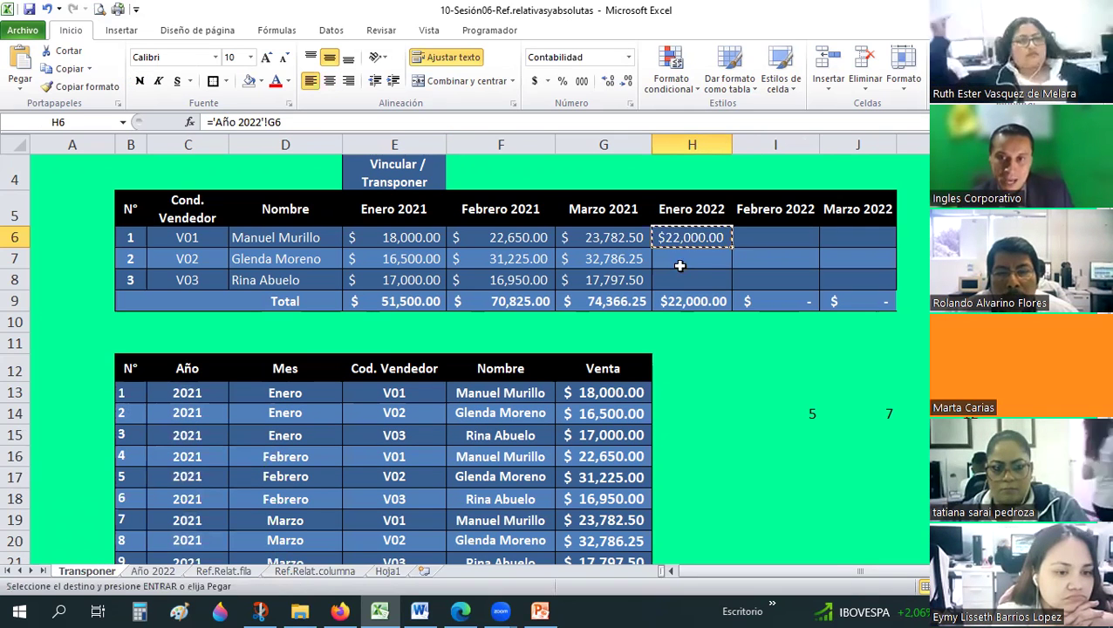
Step: Copy H6's link into H7:H8, pasting only the formulas, and check H7's formula
key("ctrl+c")
left_click_drag(690, 257, 677, 276)
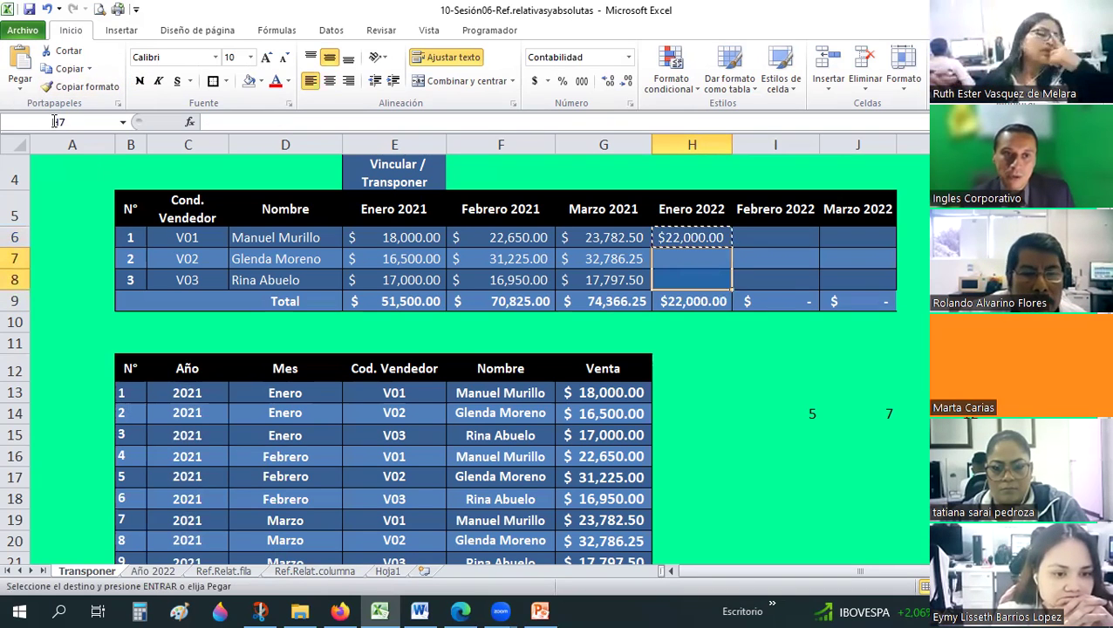
left_click(16, 90)
left_click(45, 127)
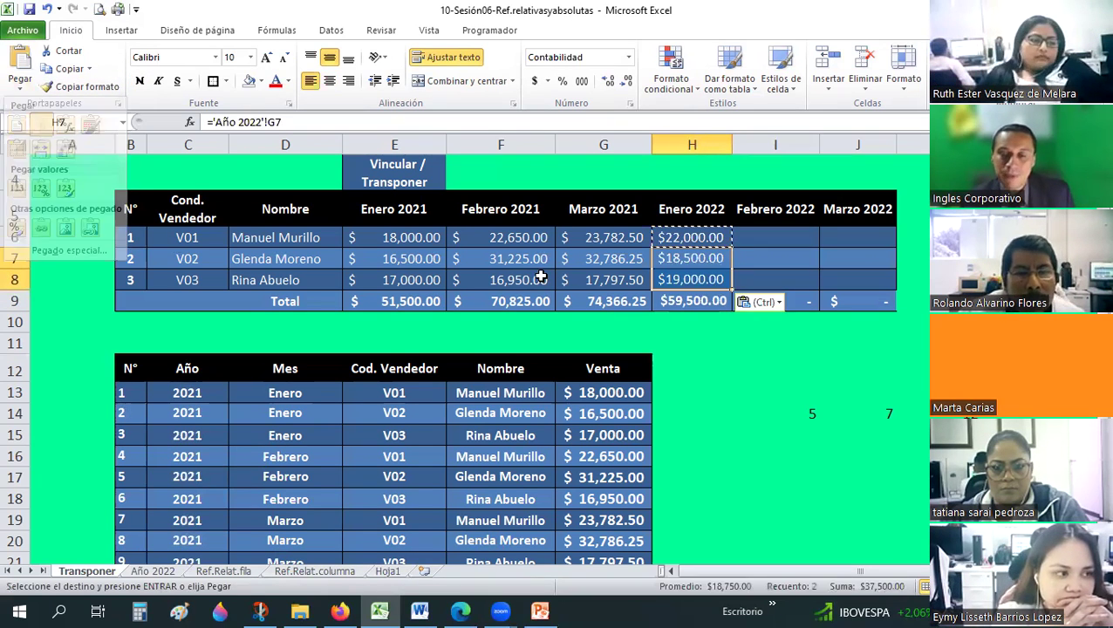
left_click(674, 253)
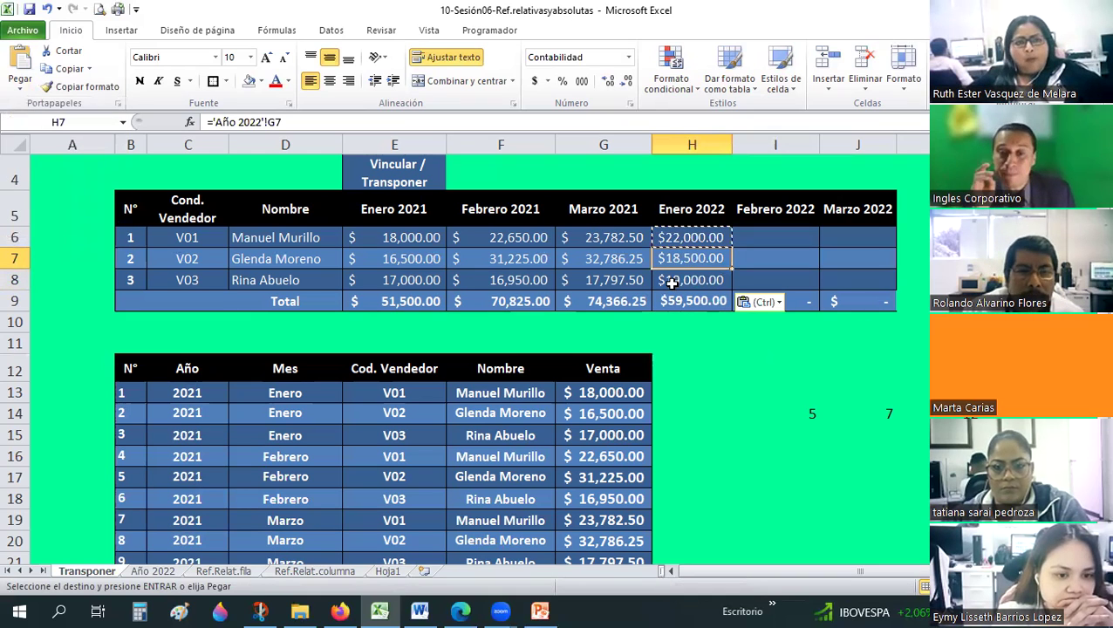
key("Escape")
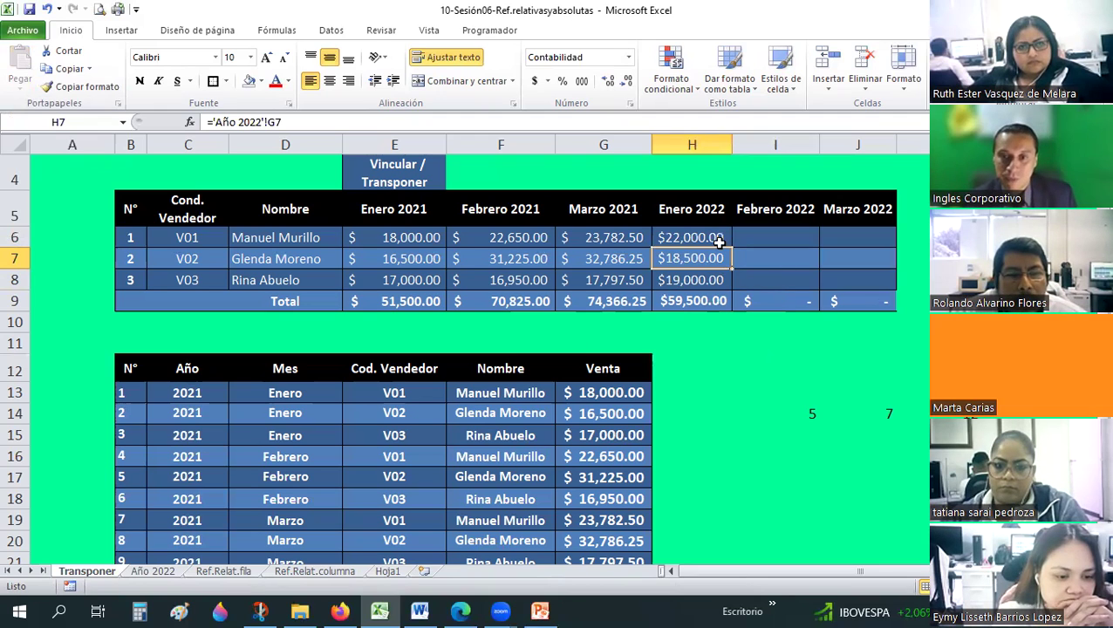
Step: Check the source sales in G7 and G8 on Año 2022 against the linked January 2022 cells
left_click(150, 573)
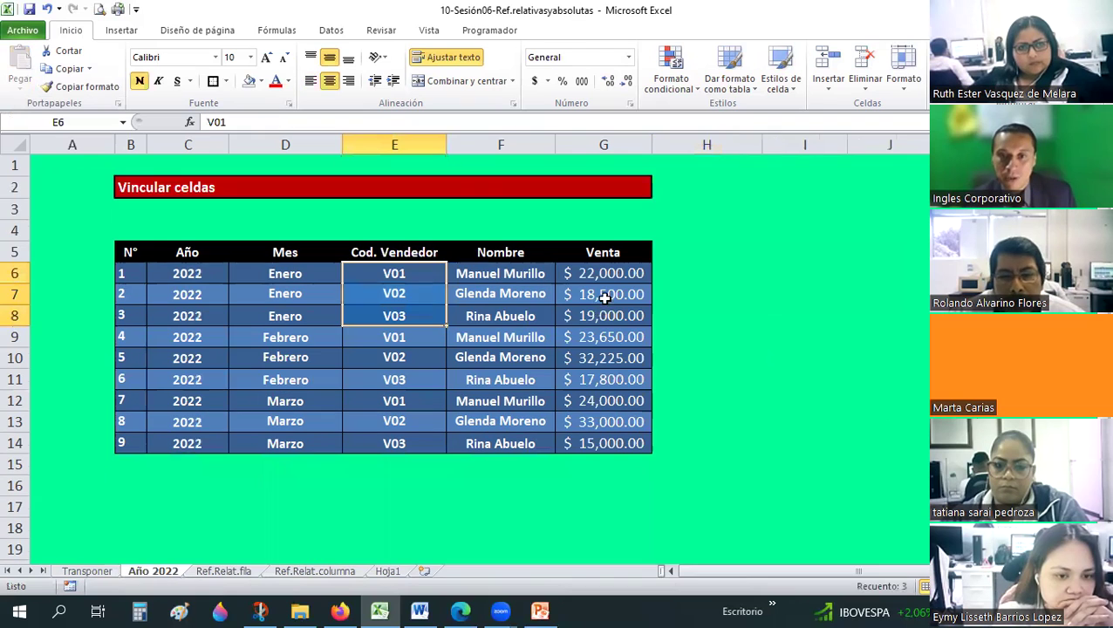
left_click(602, 297)
key("Down")
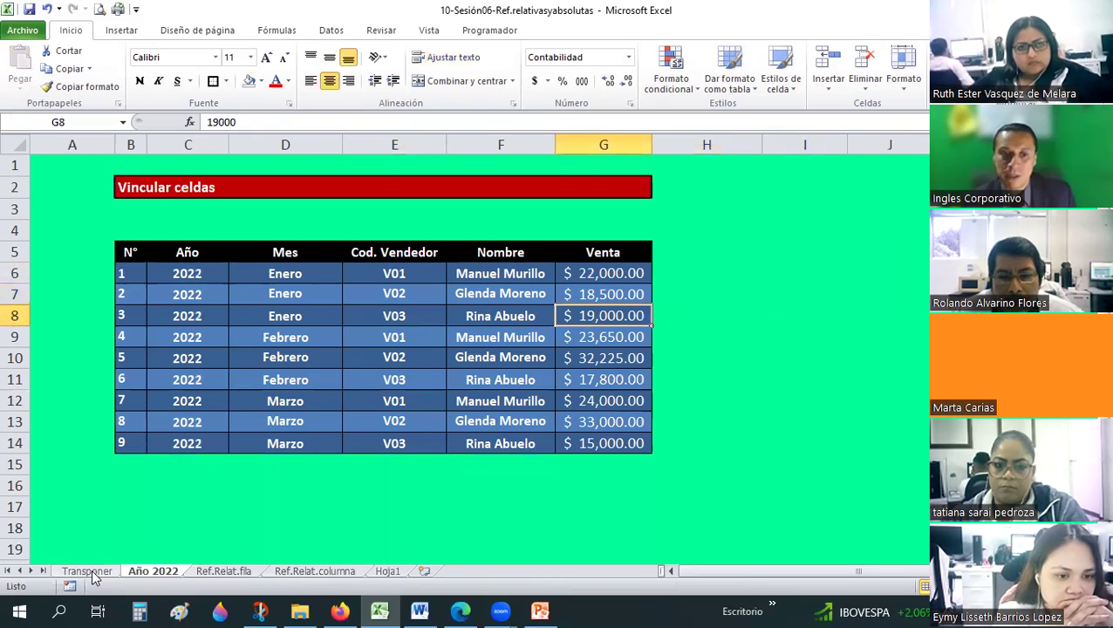
Step: Check the January 2022 link formulas in H7:H8 on the Transponer sheet
key("ctrl+Page_Up")
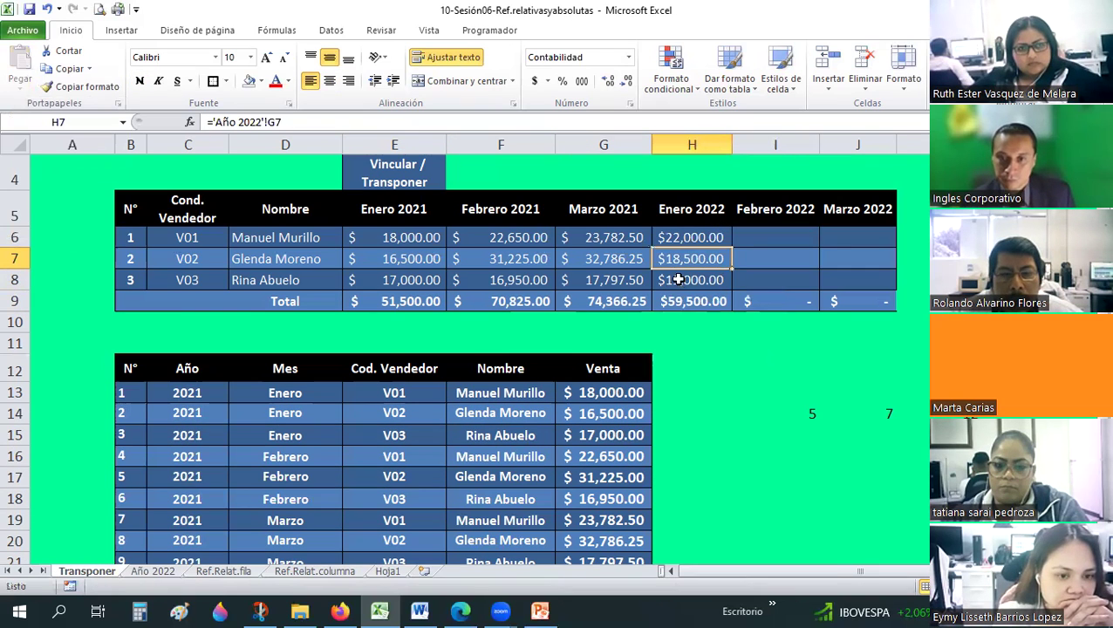
key("Down")
key("Down")
key("Up")
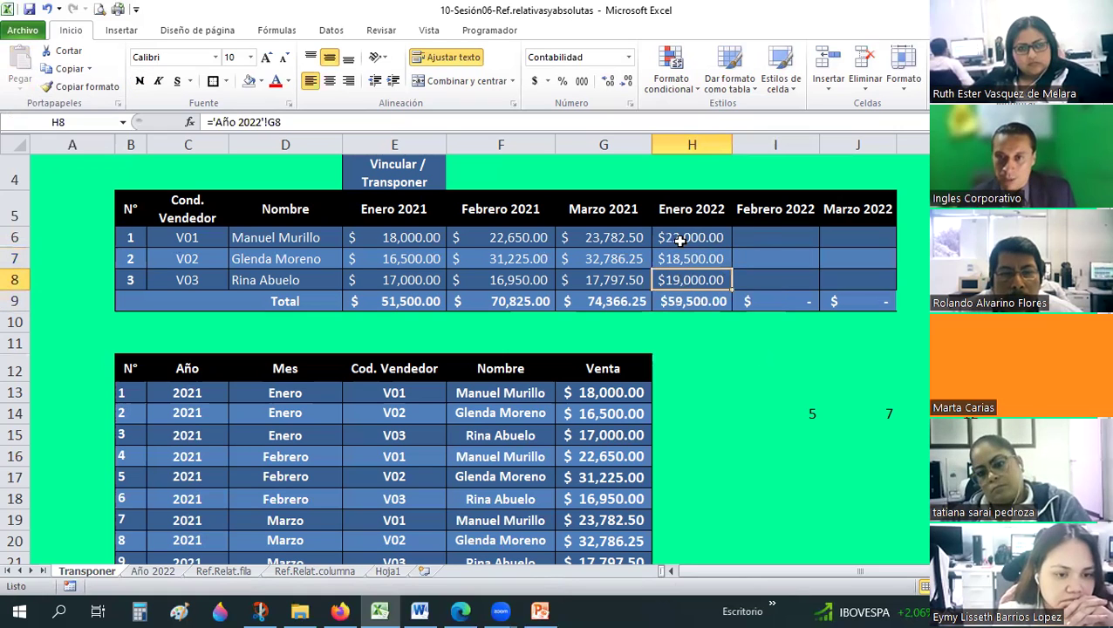
Step: Link I6 on Transponer to seller V01's February sale in G9 on Año 2022
left_click(770, 237)
type("=")
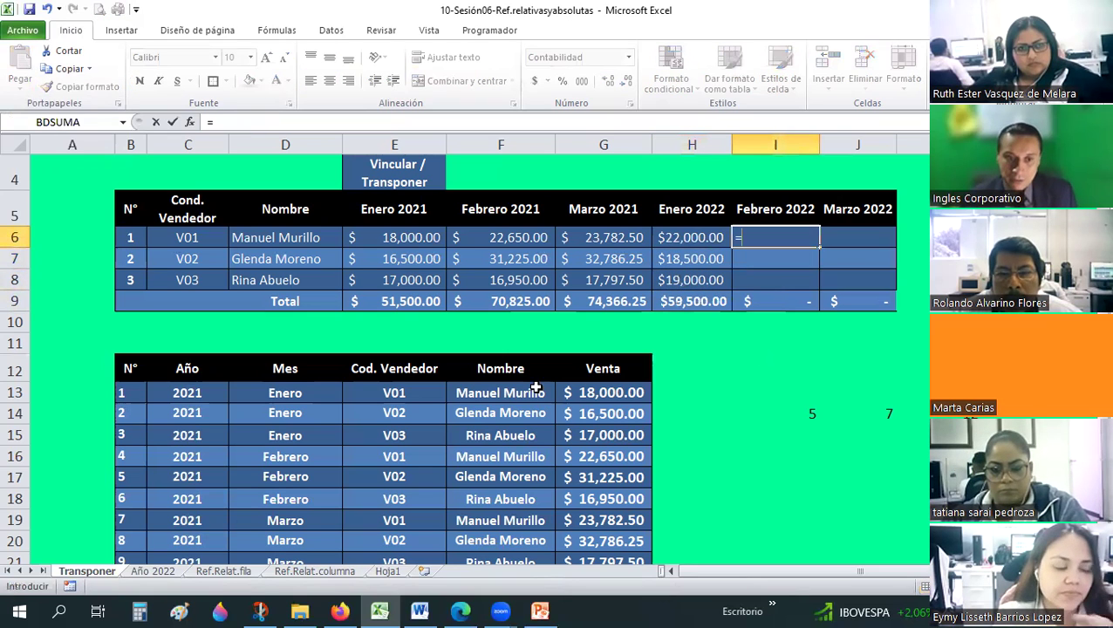
left_click(157, 571)
left_click(609, 336)
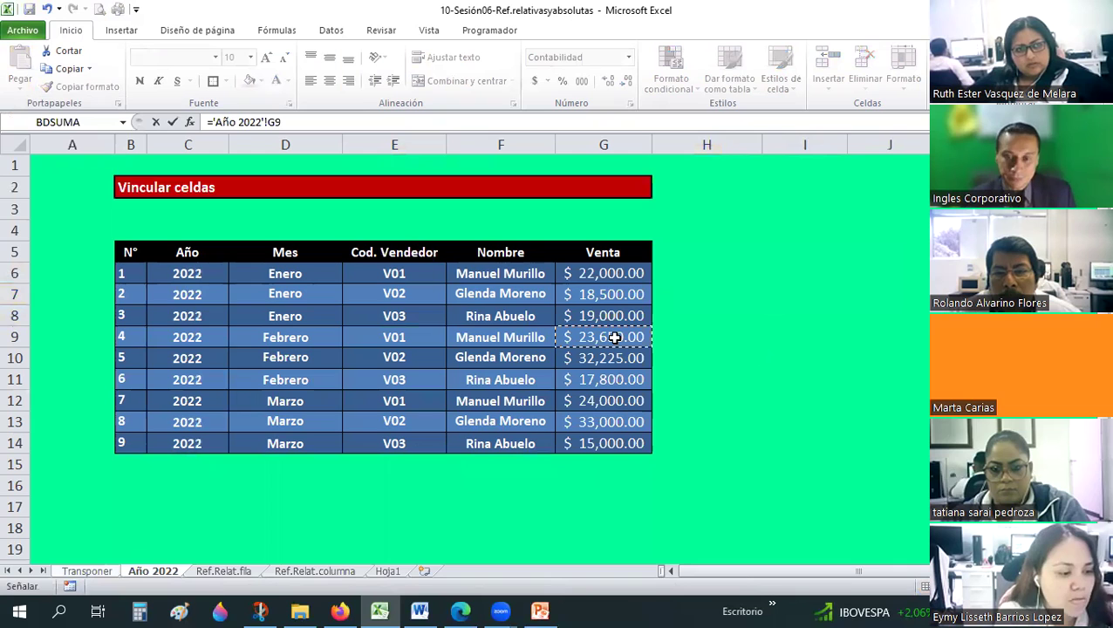
key("Return")
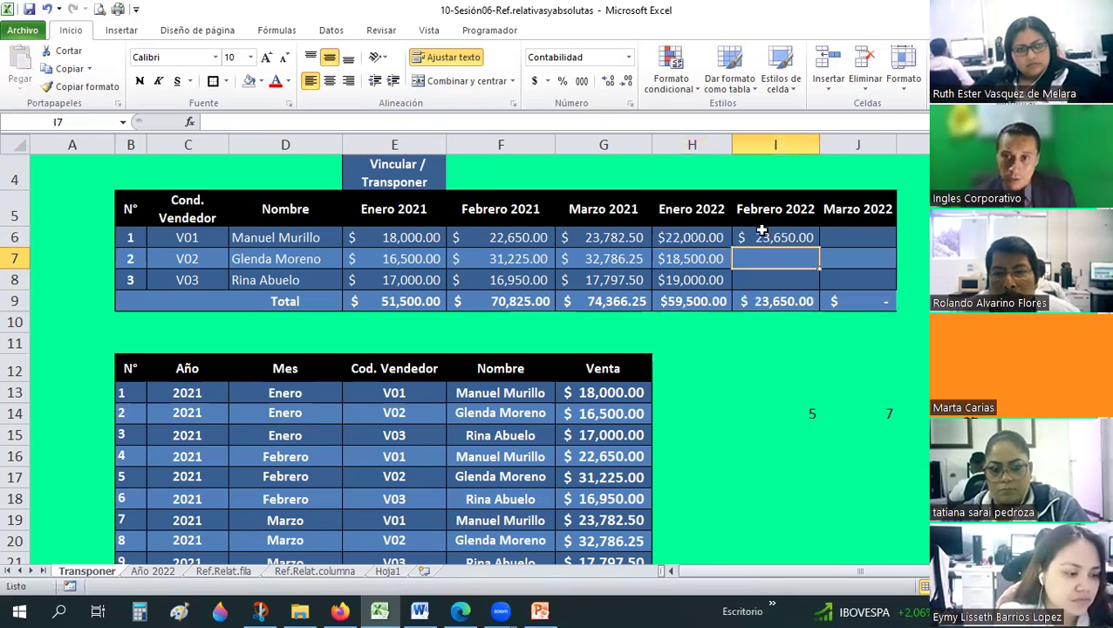
Step: Link J6 on Transponer to seller V01's March sale in G12 on Año 2022, starting the formula with a plus sign
left_click(838, 232)
type("+")
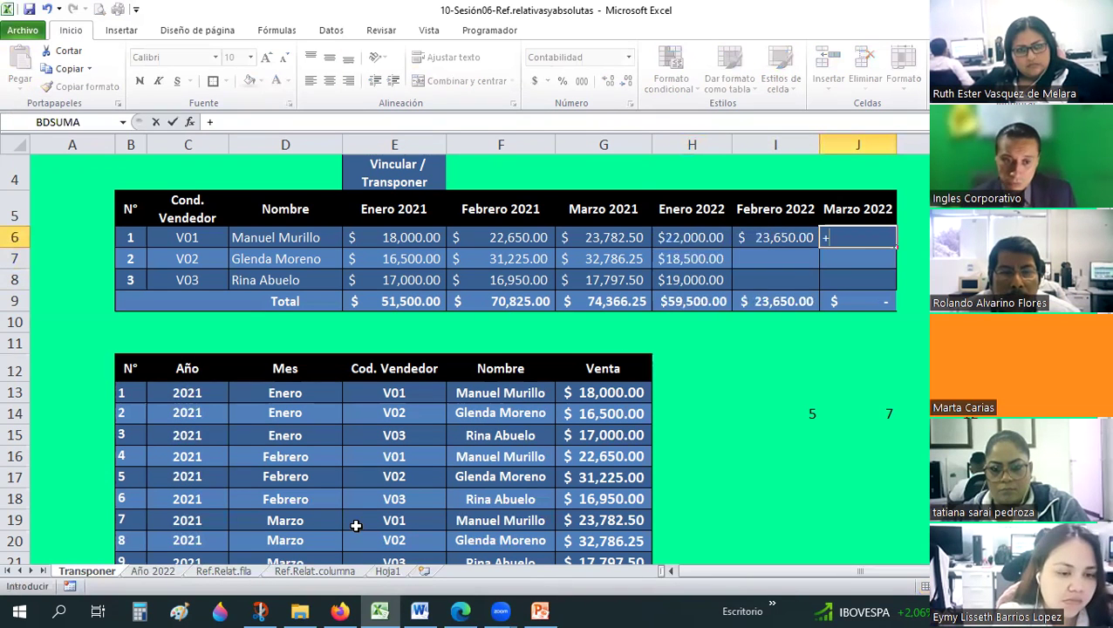
key("ctrl+Page_Down")
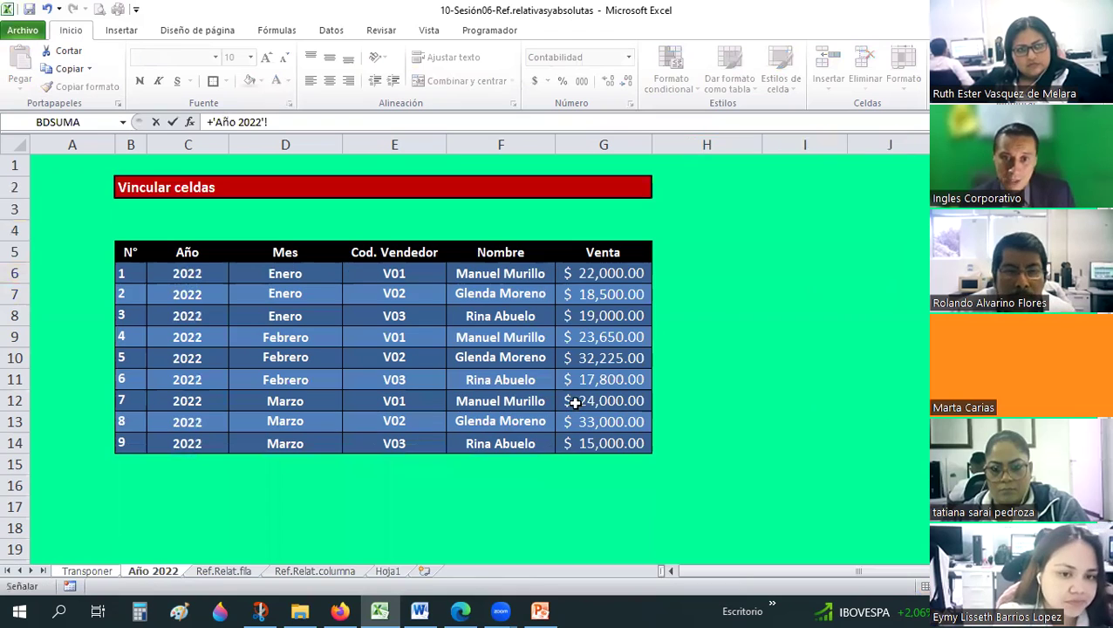
left_click(577, 400)
key("Return")
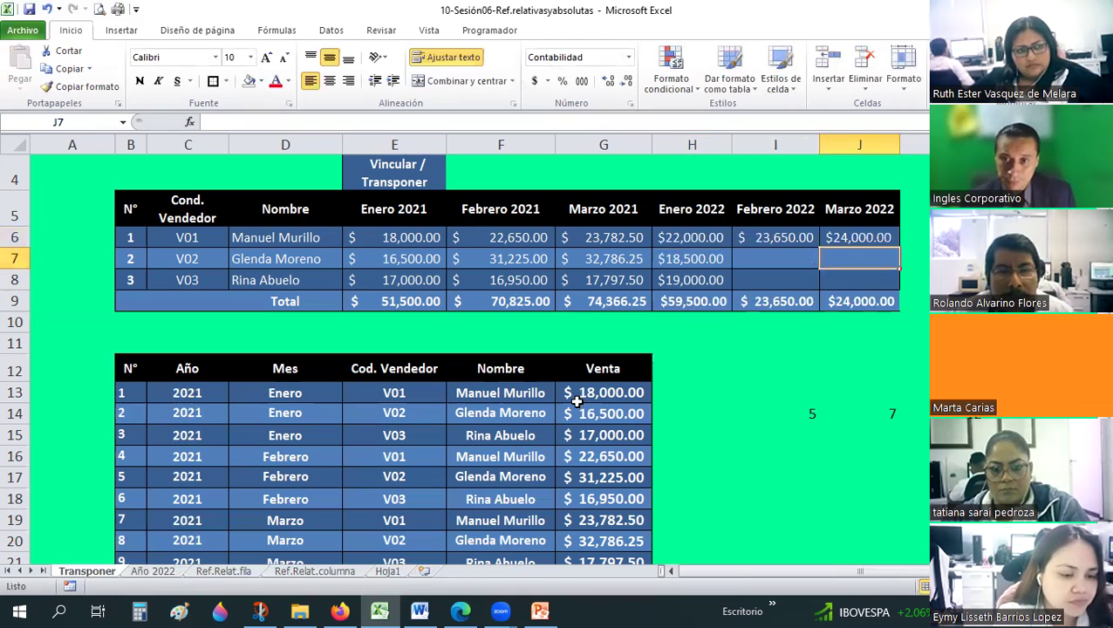
Step: Copy the links in I6:J6 into I7:J8, pasting only the formulas, and check I7's formula
left_click_drag(789, 238, 834, 273)
key("ctrl+c")
left_click(19, 83)
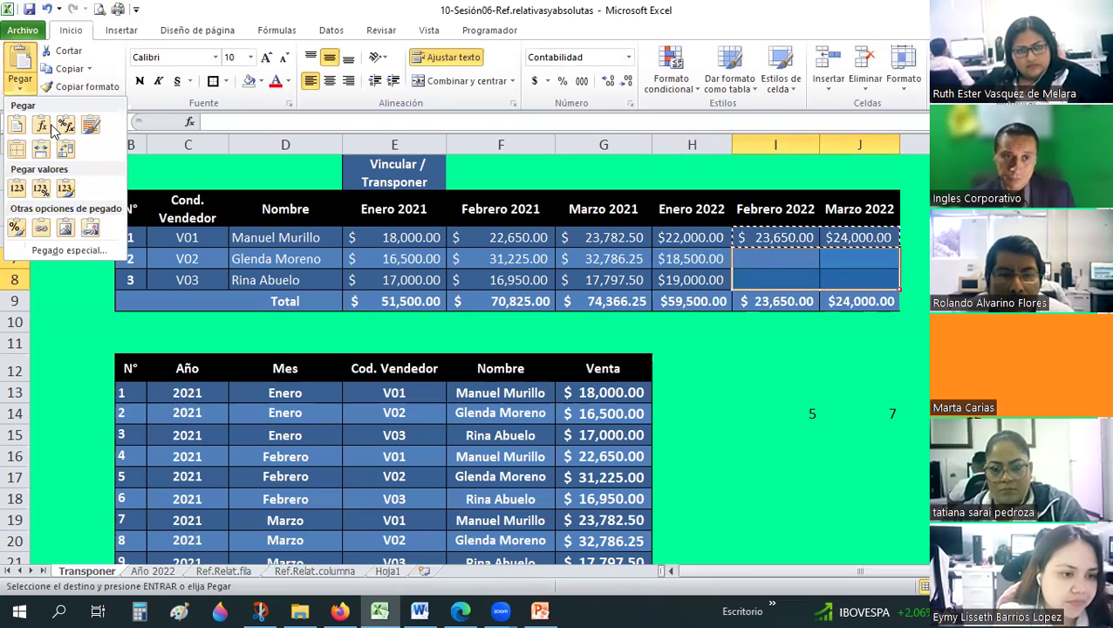
left_click(41, 127)
left_click(799, 264)
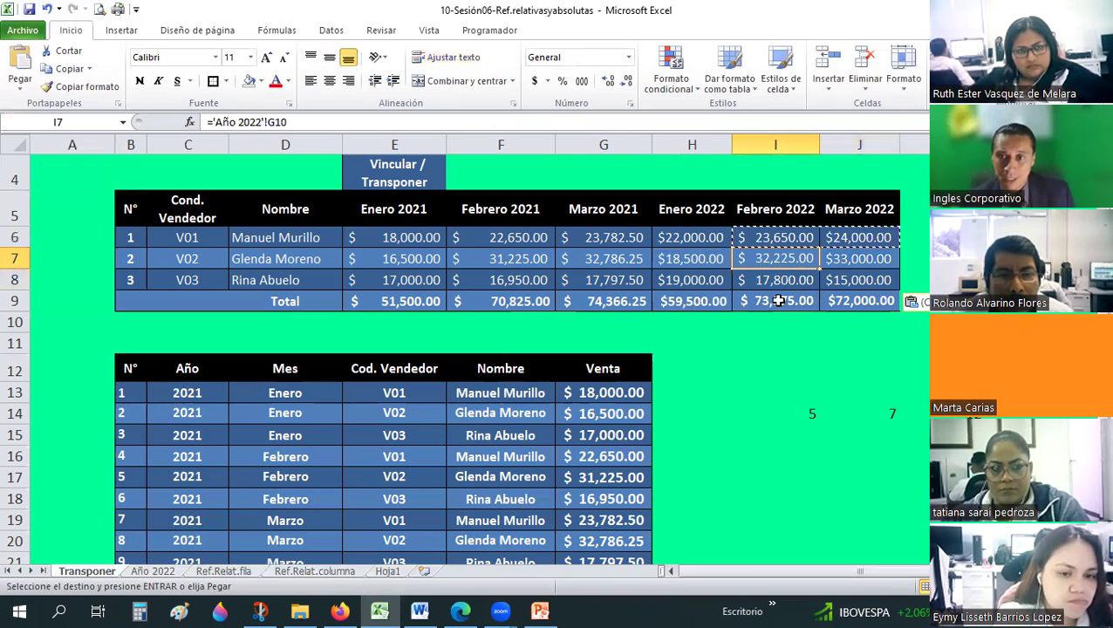
key("Escape")
Step: Check I7's source sale in G10 on Año 2022 and the January and March 2022 totals in H9 and J9 on Transponer
key("ctrl+Page_Down")
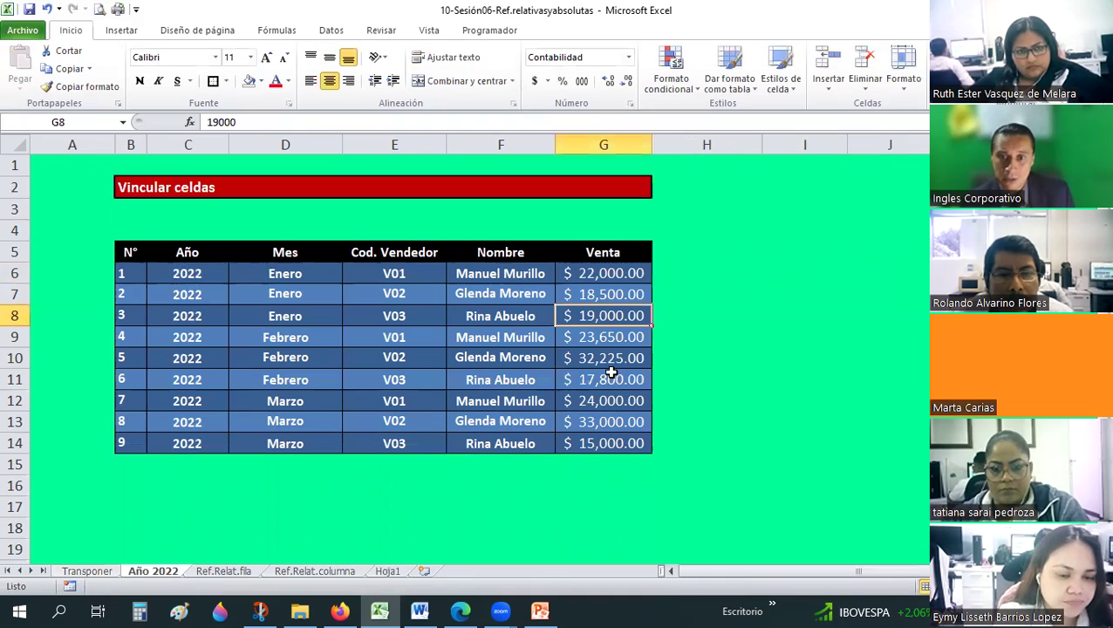
left_click(604, 359)
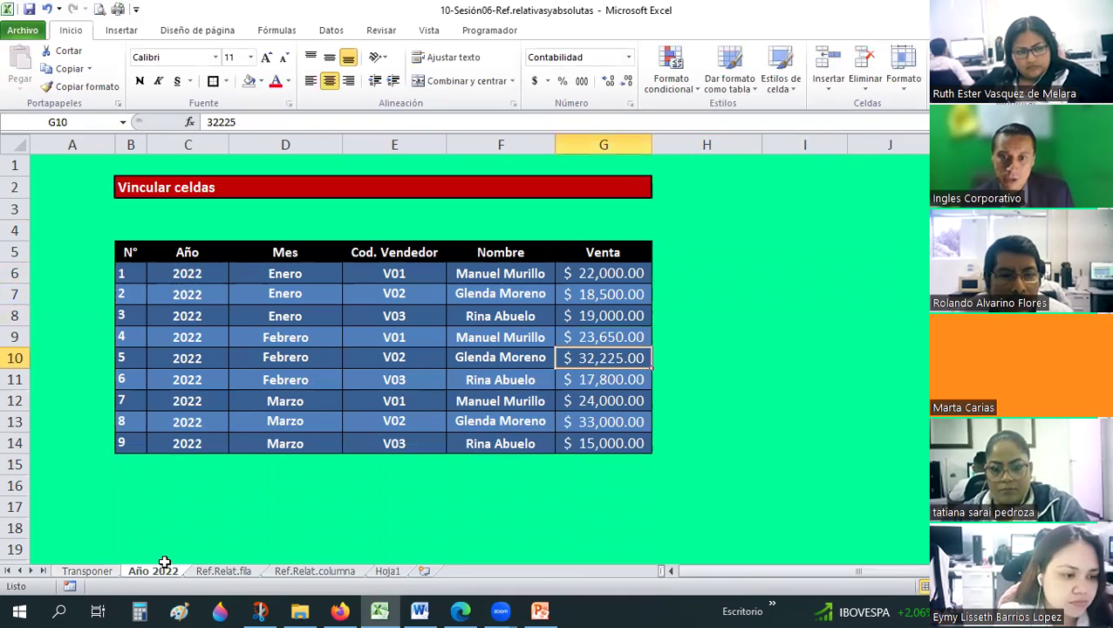
left_click(110, 572)
left_click(727, 302)
left_click(873, 300)
scroll(504, 375, "down", 1)
scroll(495, 377, "up", 1)
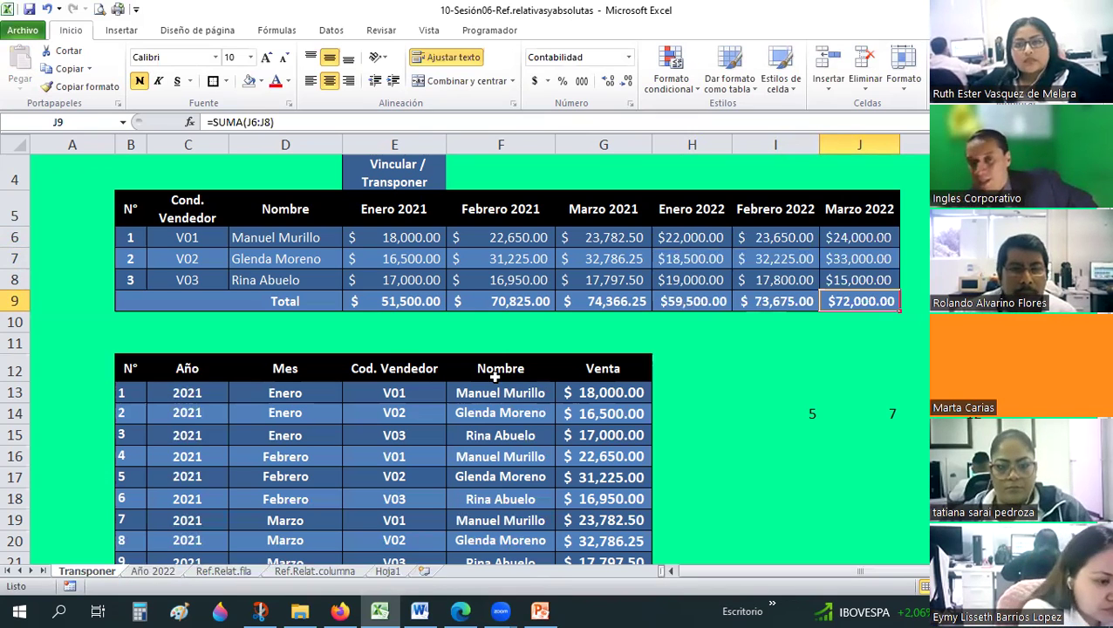
Step: Compare the same-sheet link in E6 with the cross-sheet links in H7 and H6
left_click(413, 238)
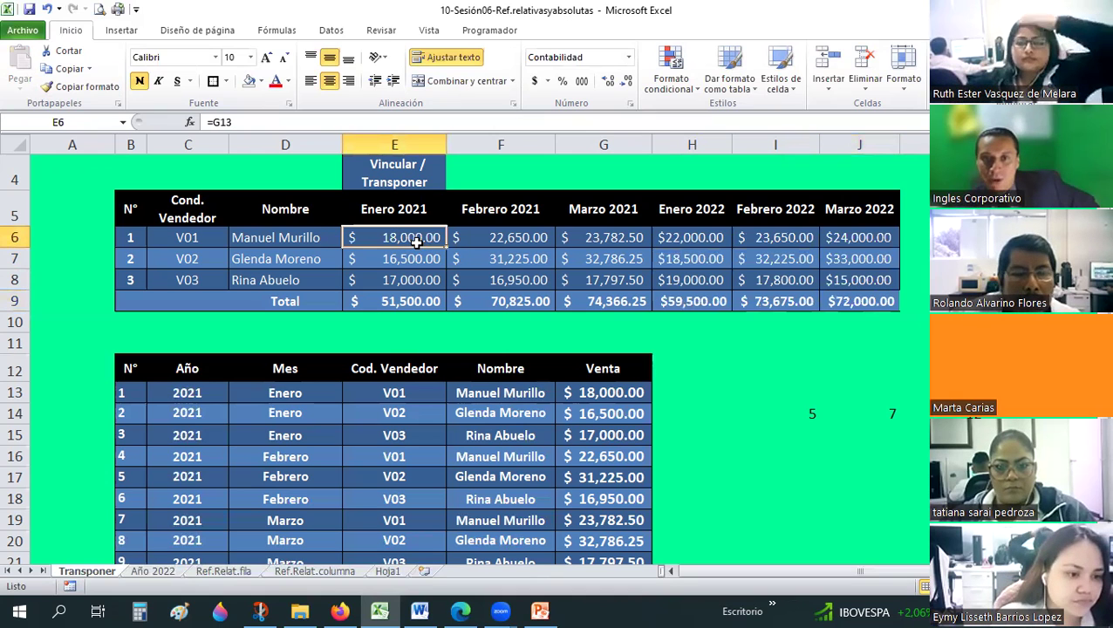
left_click(701, 261)
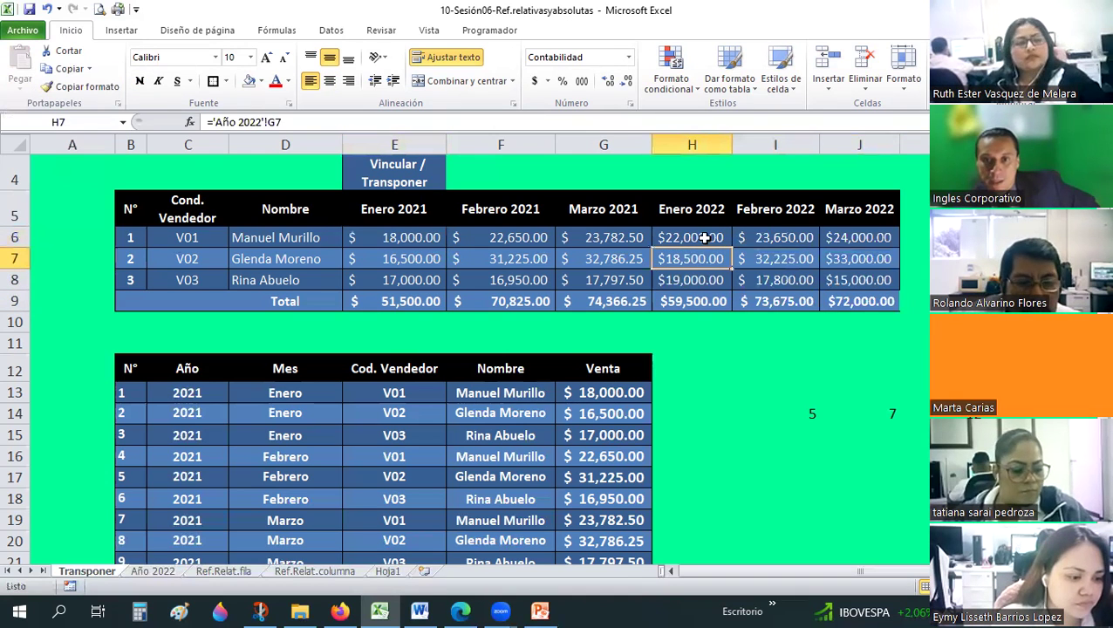
left_click(705, 237)
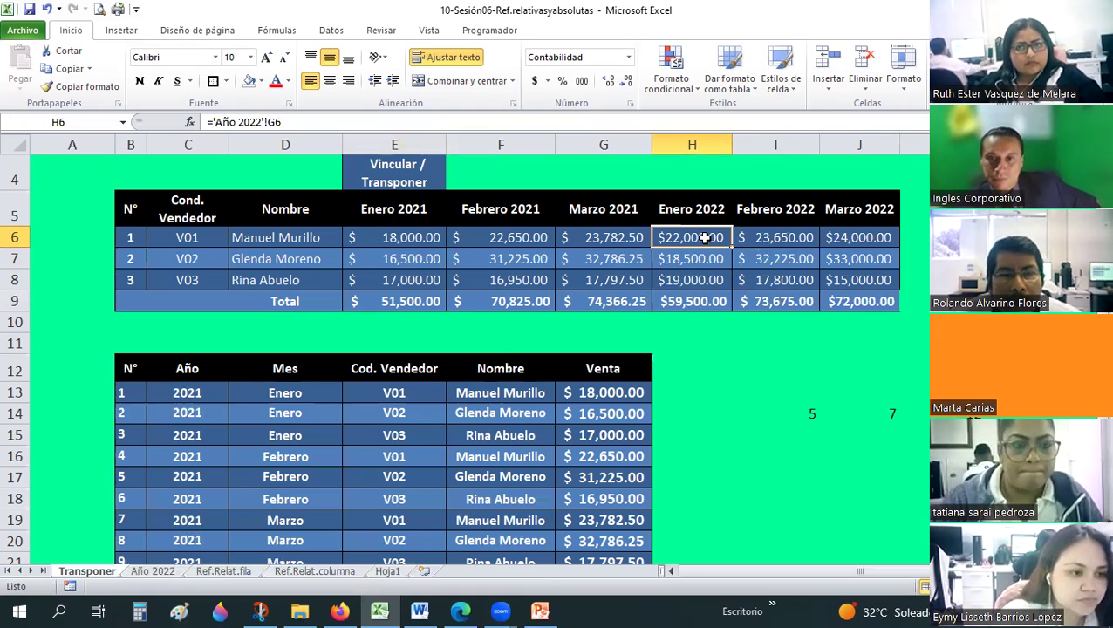
left_click(697, 340)
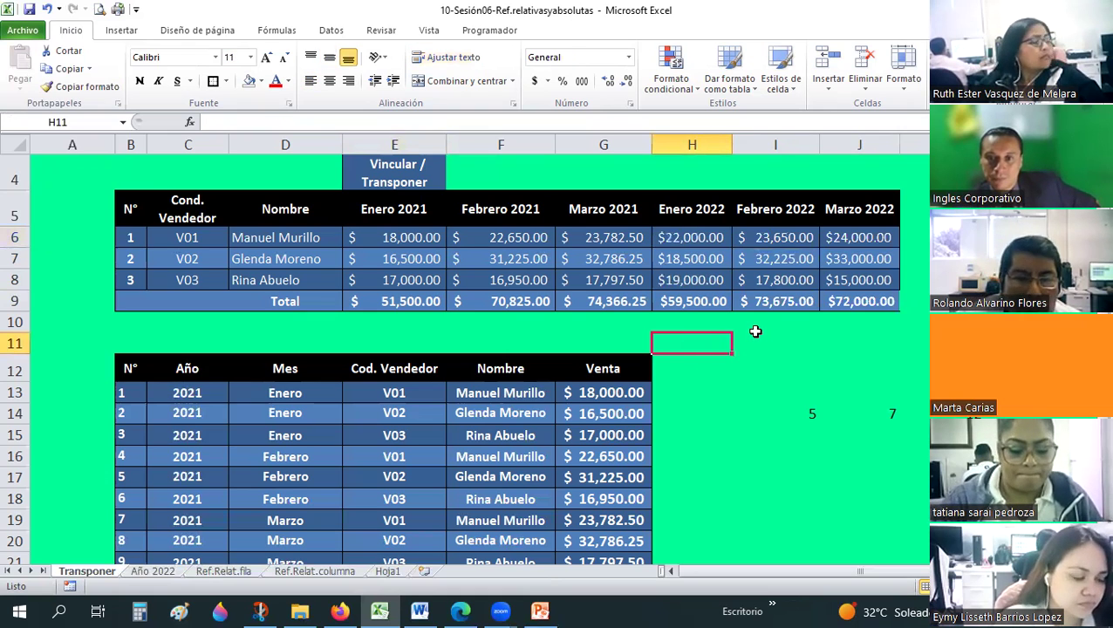
left_click(755, 329)
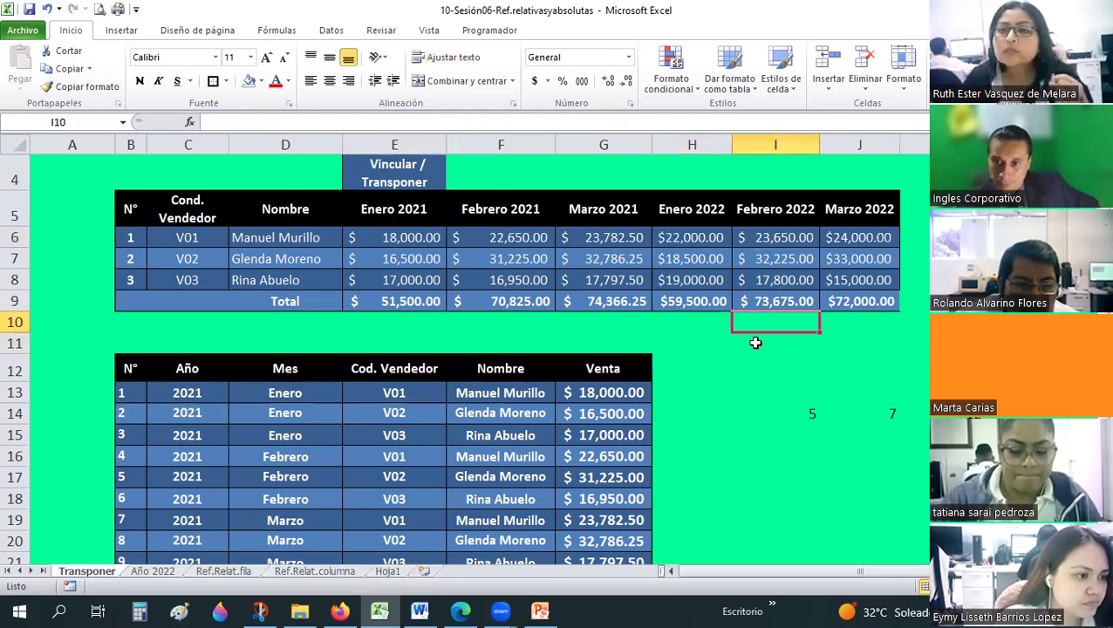
Step: Link cell I11 of the Transponer sheet to cell D6 on the Ref.Relat.columna sheet
left_click(755, 343)
type("+")
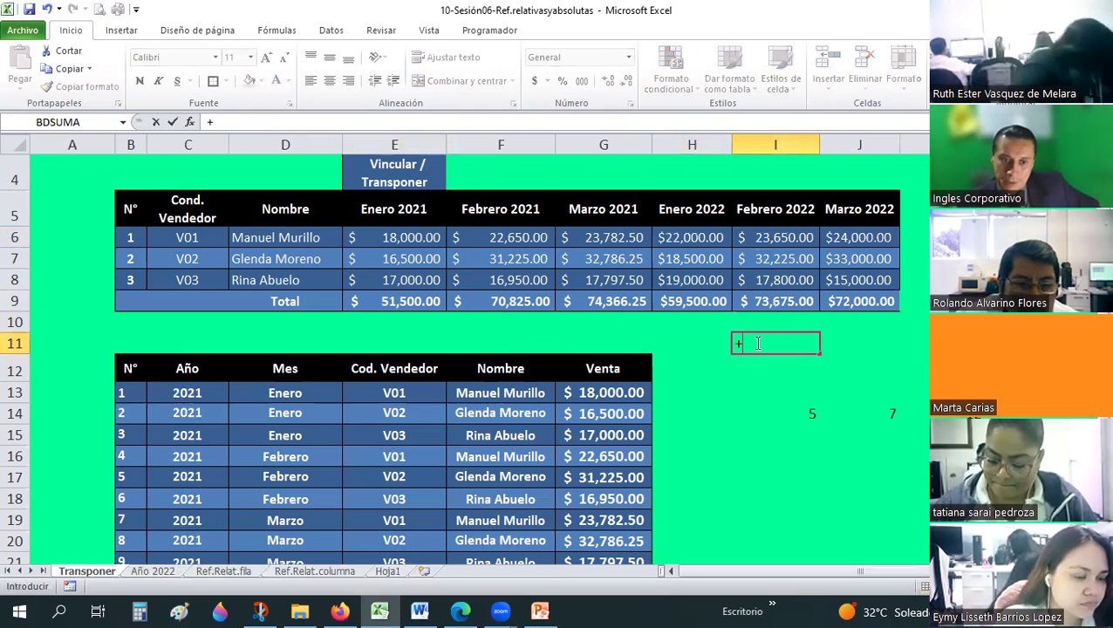
left_click(279, 572)
left_click(313, 276)
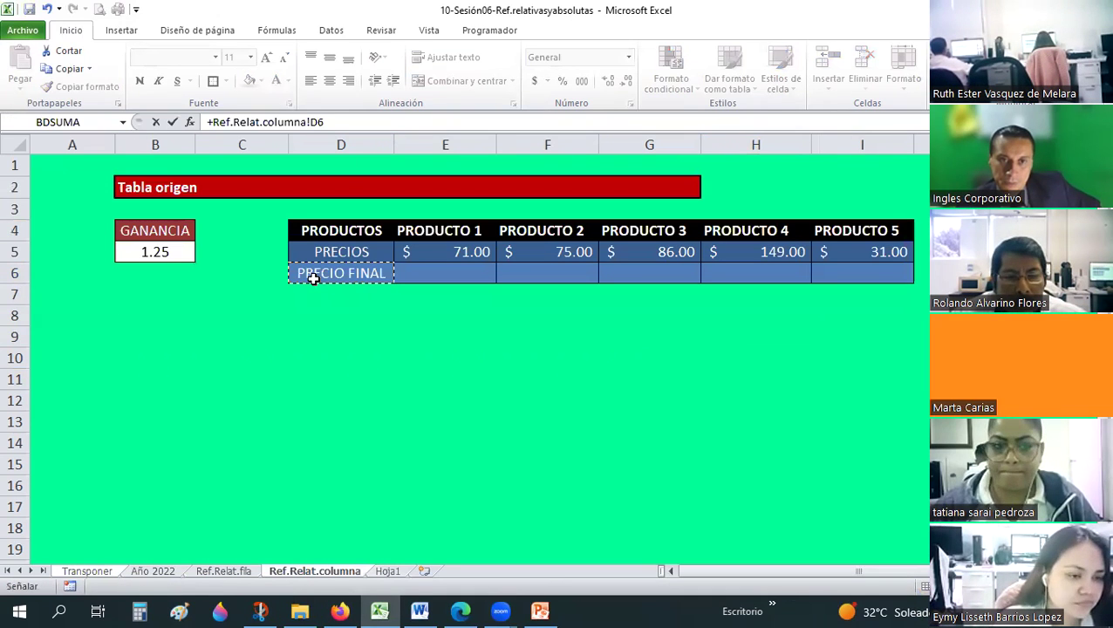
key("Return")
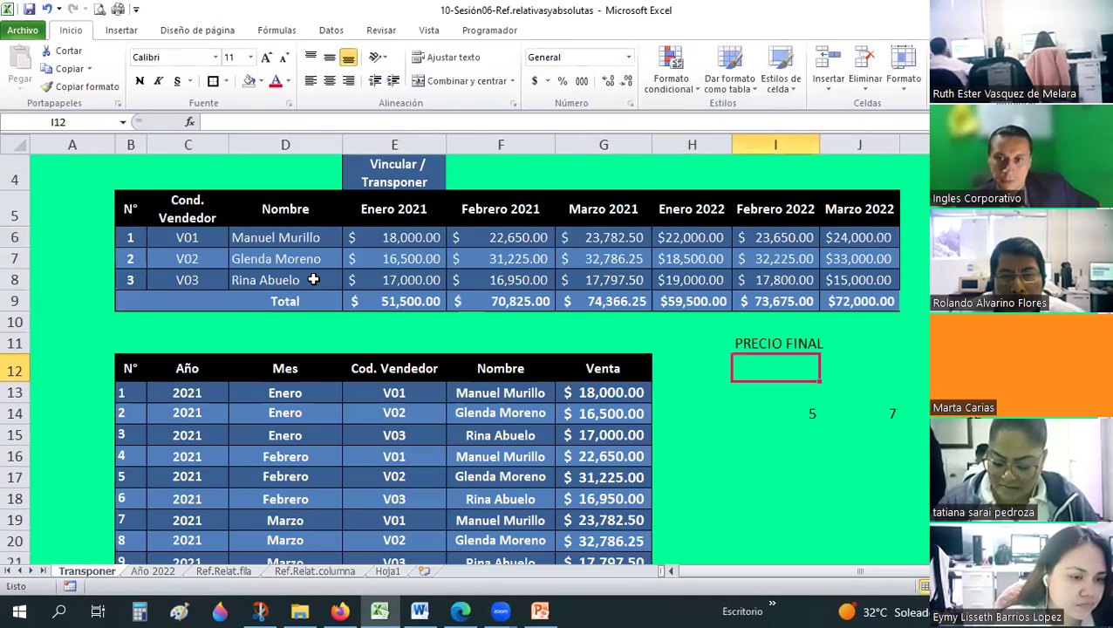
key("Up")
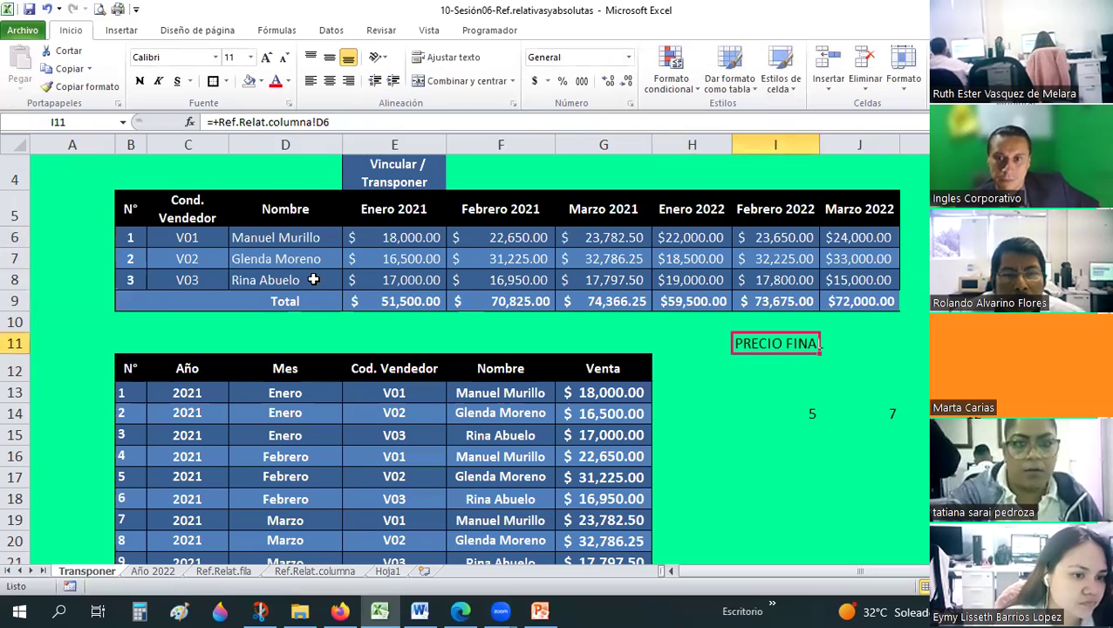
Step: Link cell I12 of the Transponer sheet to cell D8 on the Año 2022 sheet
key("Down")
type("+")
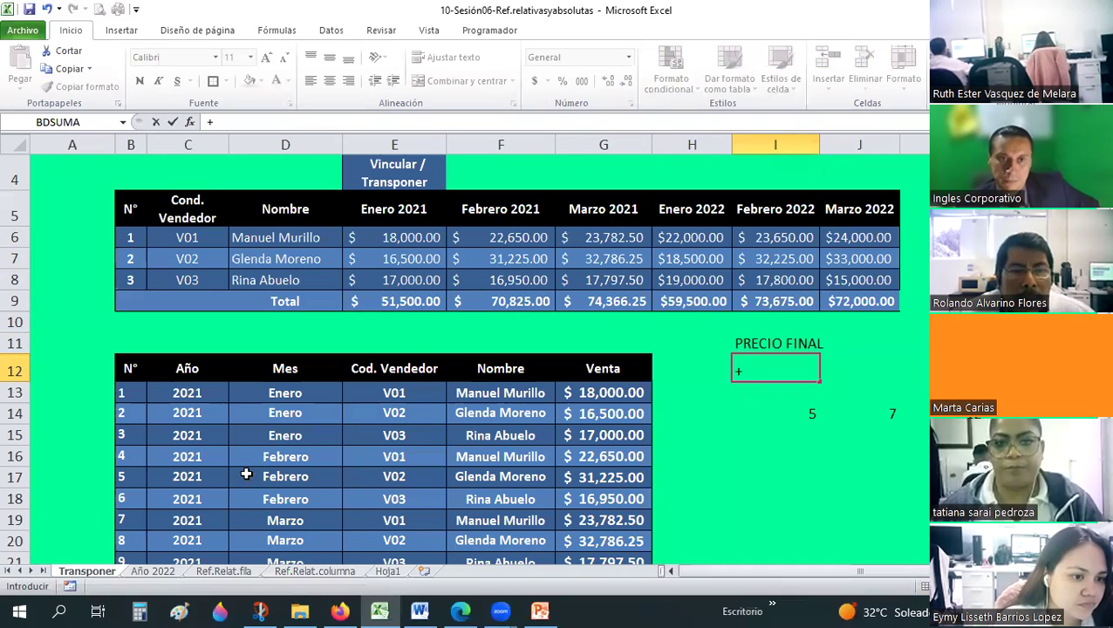
left_click(153, 571)
left_click(273, 317)
key("Return")
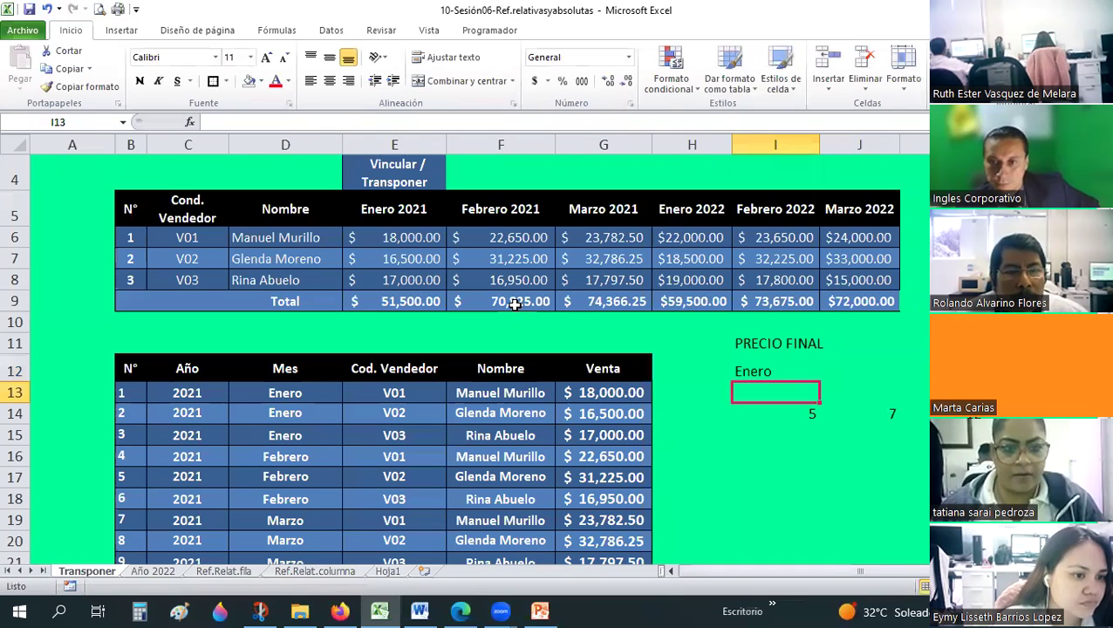
left_click(760, 372)
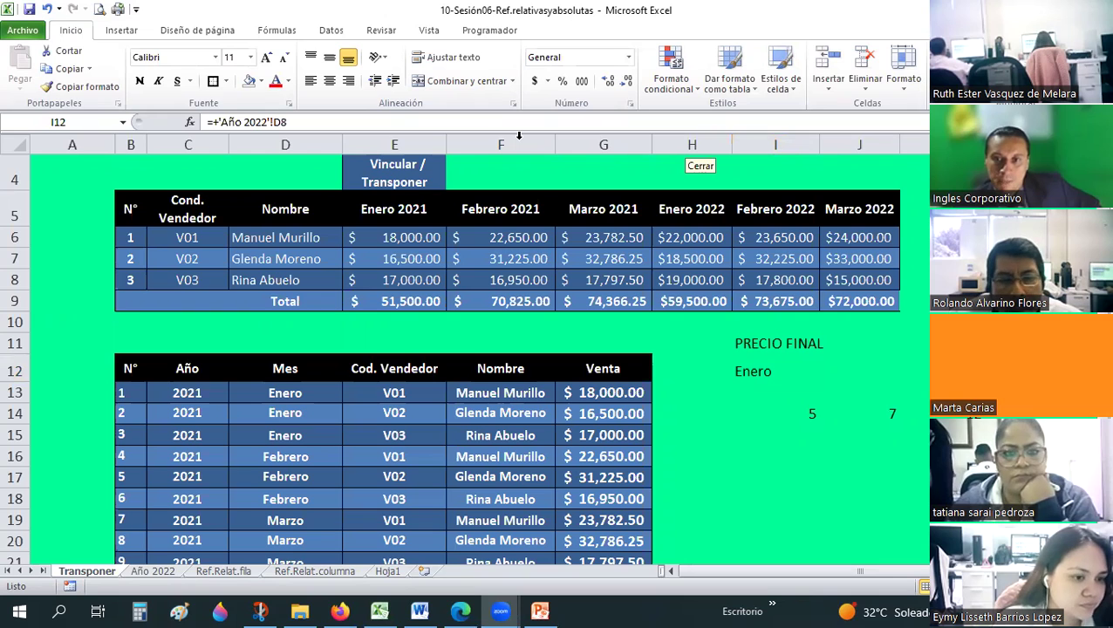
left_click(795, 375)
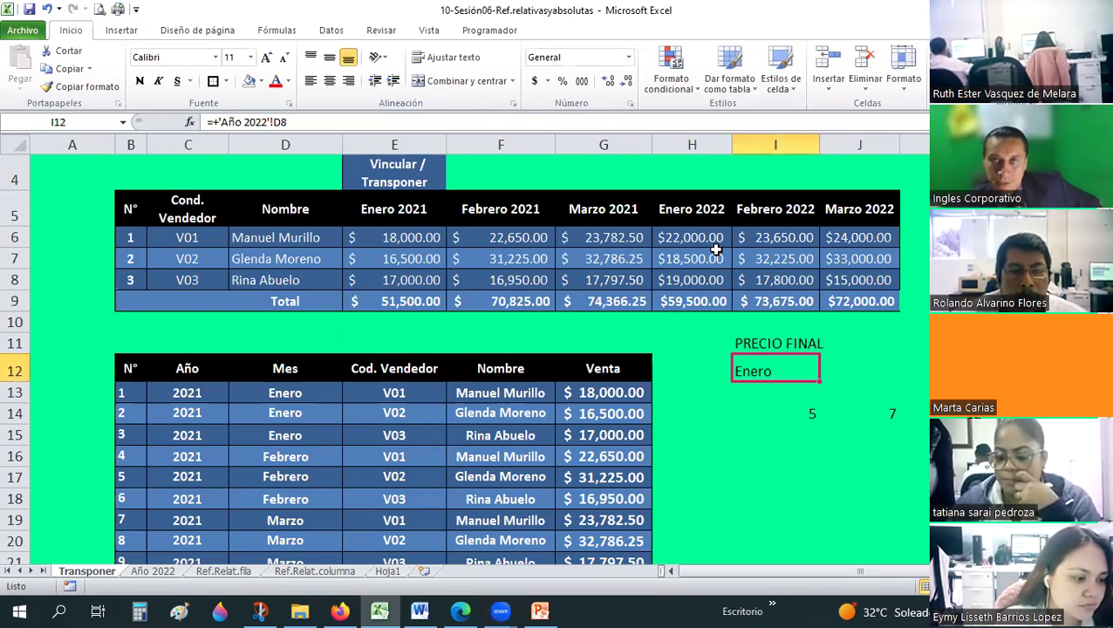
Step: Copy the Enero 2022 sales in H6:H8, preview the Transpose paste option, and cancel the copy
left_click(714, 244)
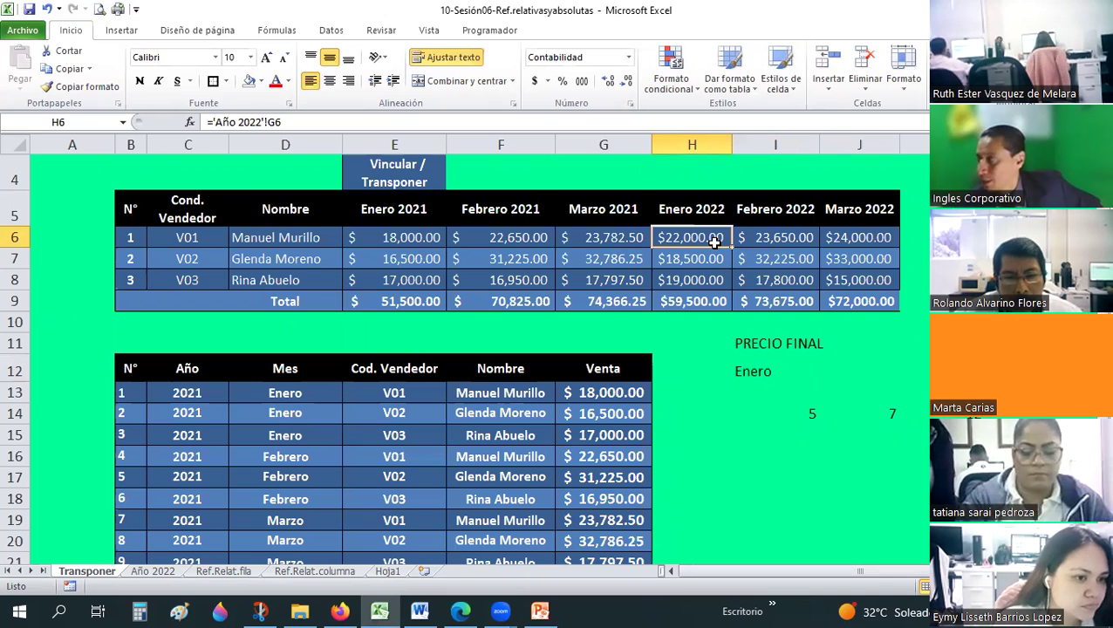
left_click_drag(713, 244, 703, 279)
left_click(69, 68)
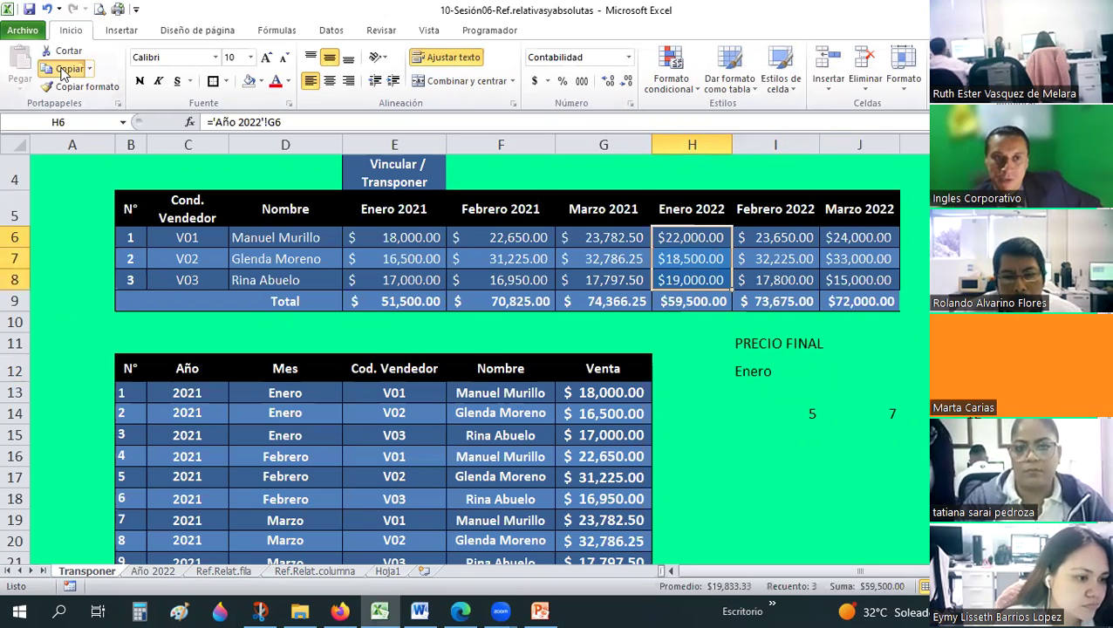
left_click(18, 85)
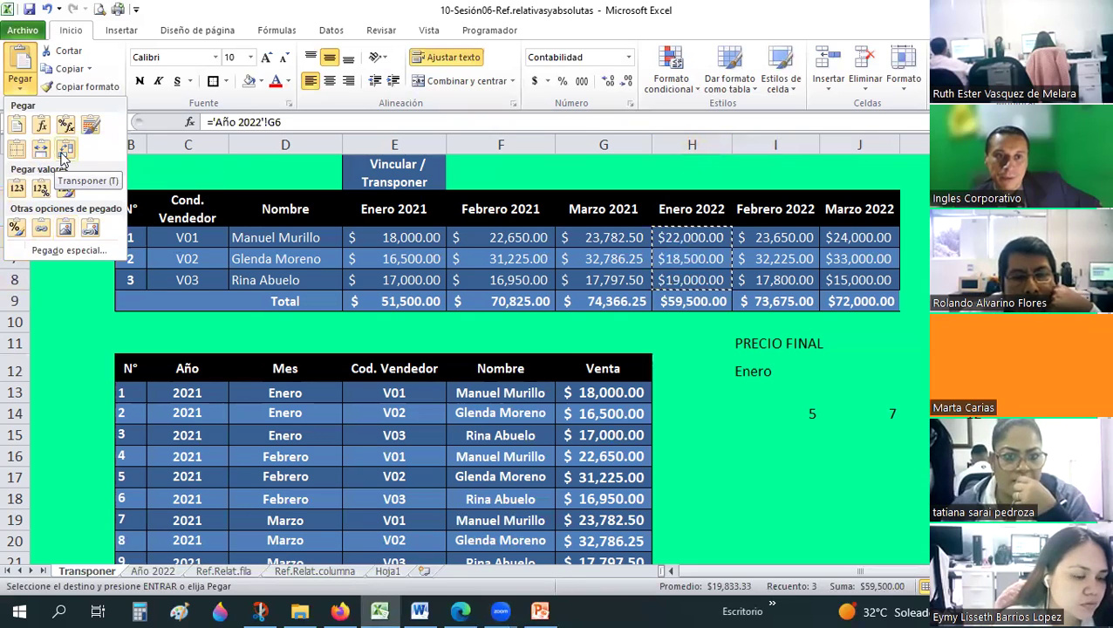
key("Escape")
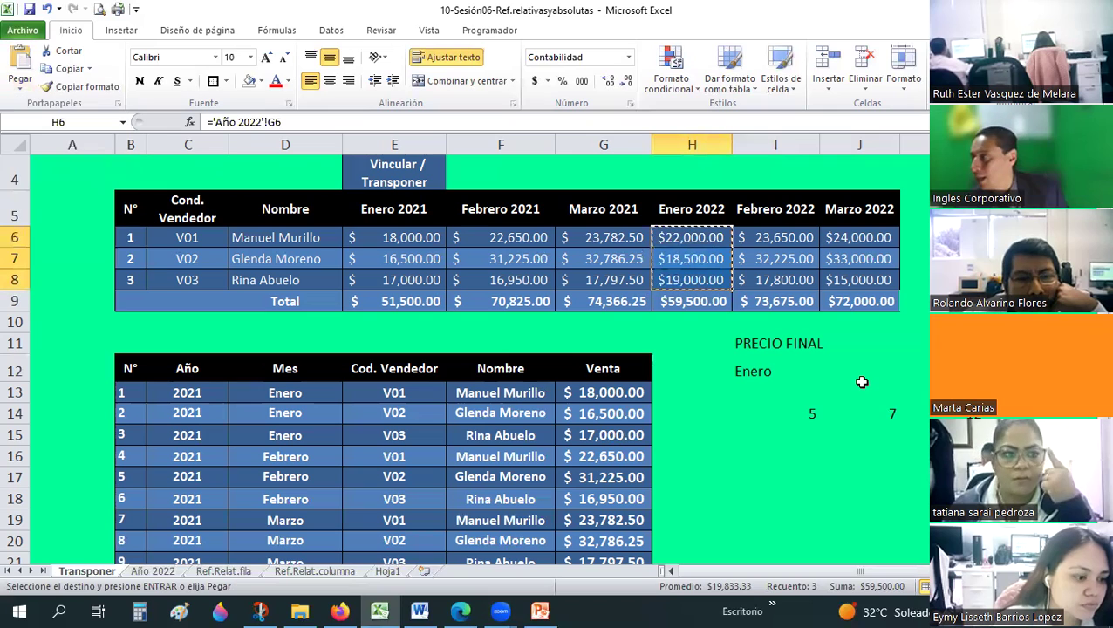
key("Escape")
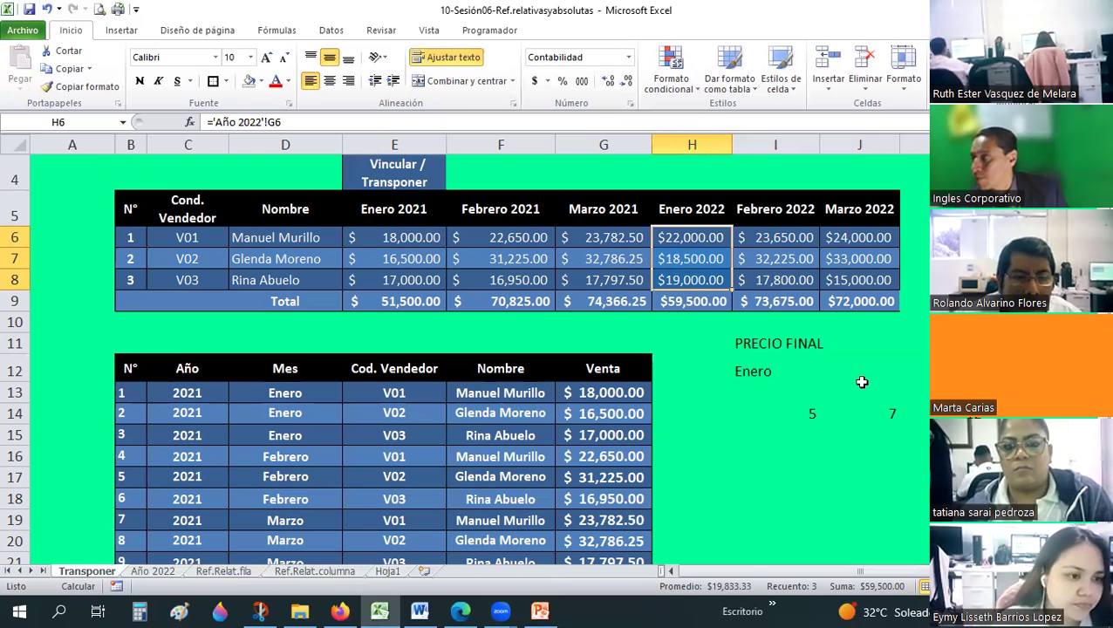
Step: Undo the two cross-sheet links entered in cells I11 and I12
left_click(777, 346)
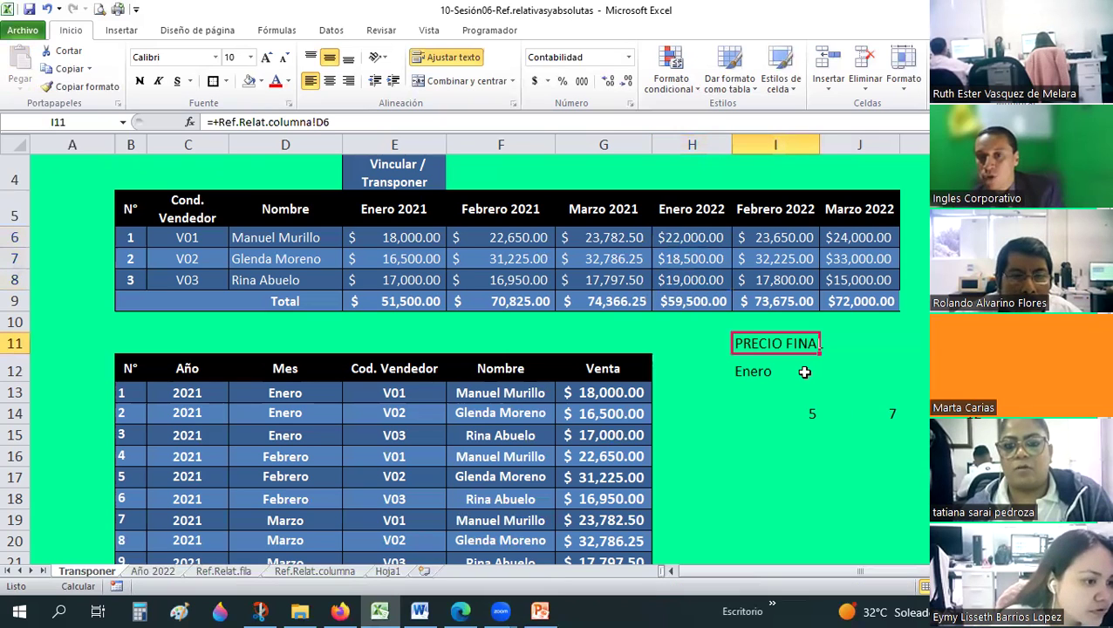
key("ctrl+z")
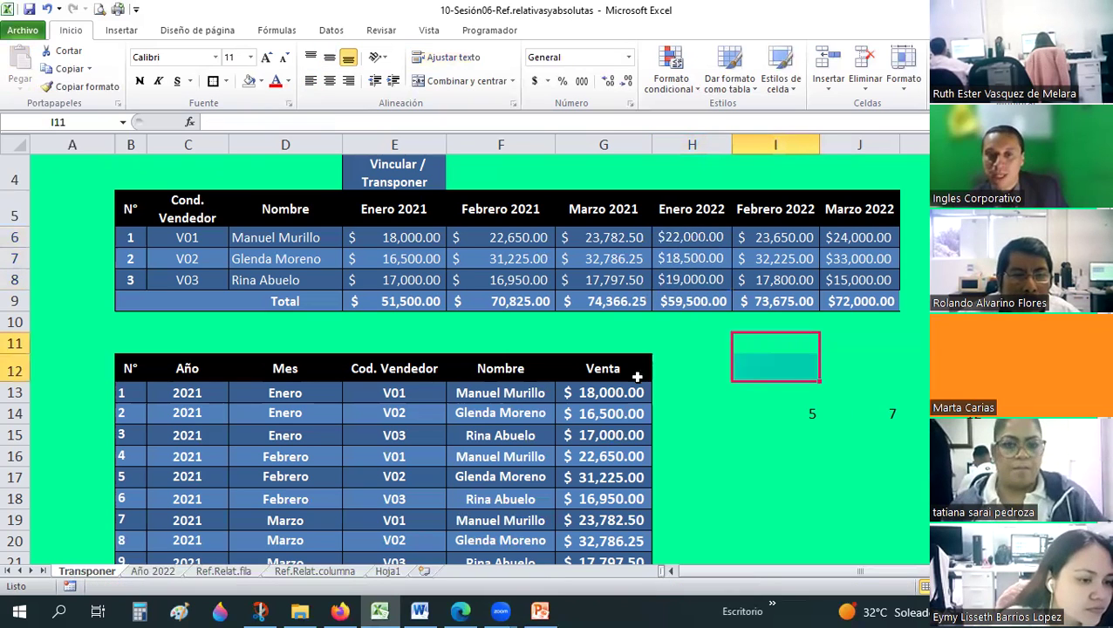
Step: Copy the sales table B12:G21 and preview a transposed paste at cell B25 without applying it
scroll(425, 382, "down", 1)
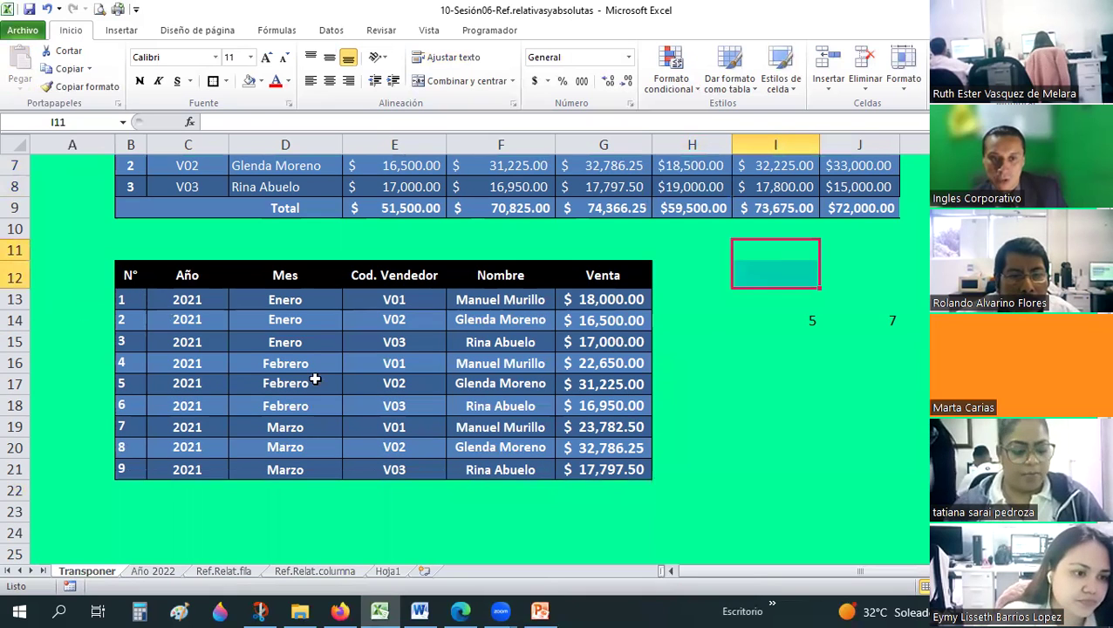
left_click_drag(130, 275, 611, 472)
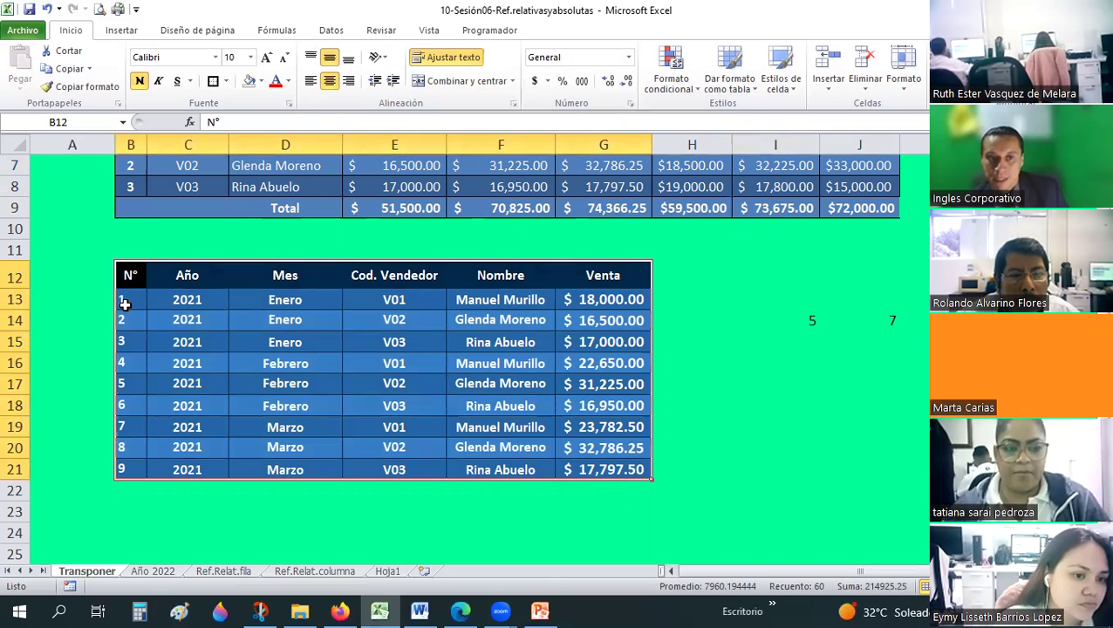
left_click(68, 69)
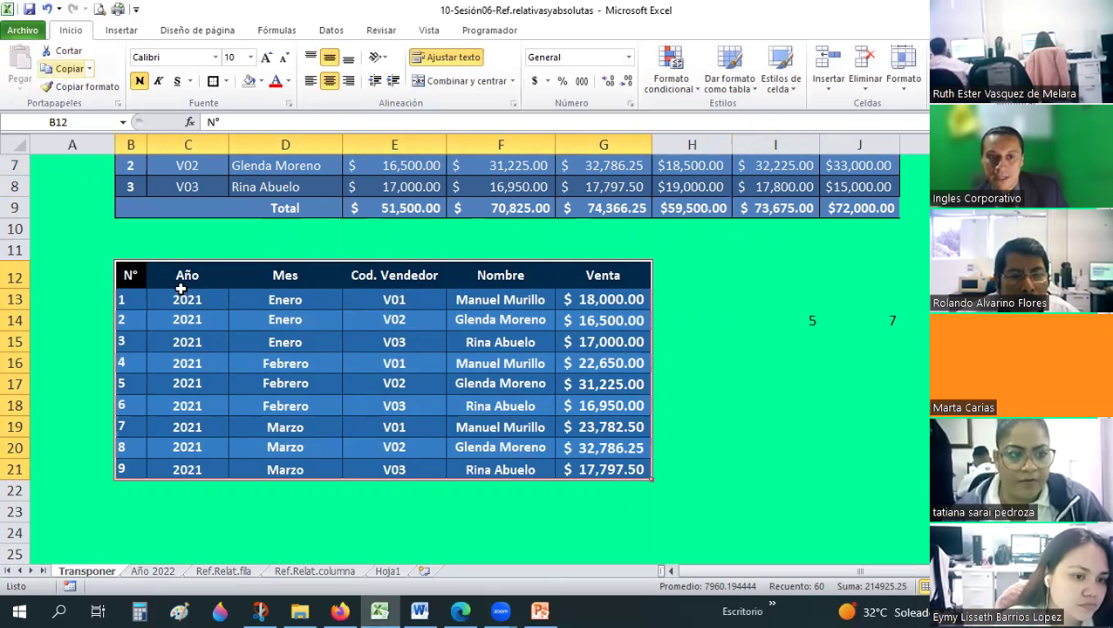
scroll(148, 360, "down", 3)
left_click(147, 360)
left_click(121, 356)
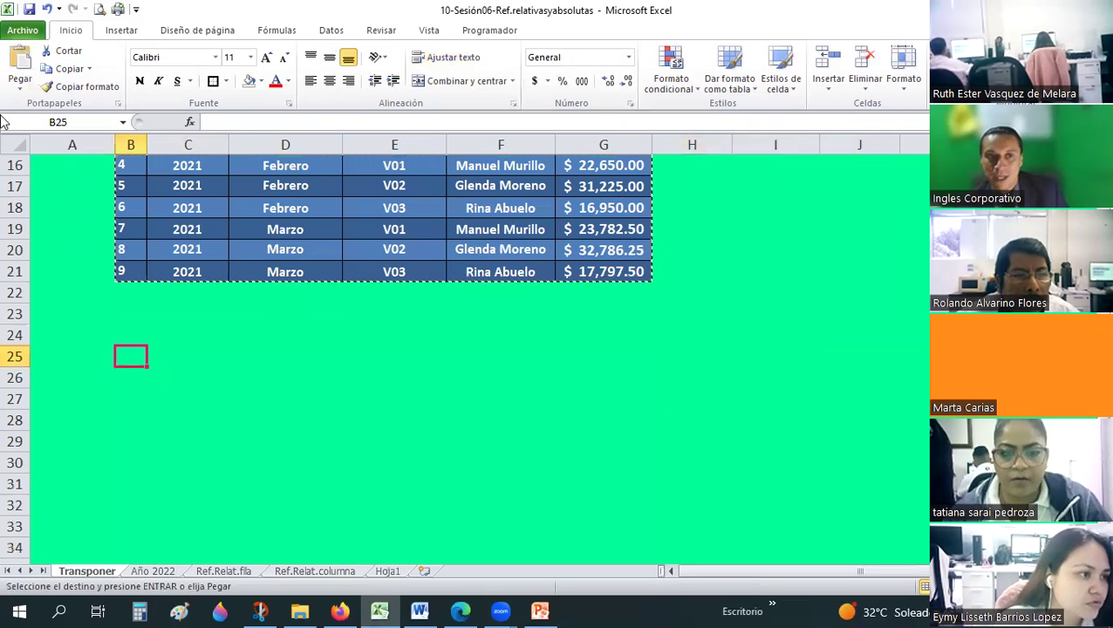
left_click(21, 87)
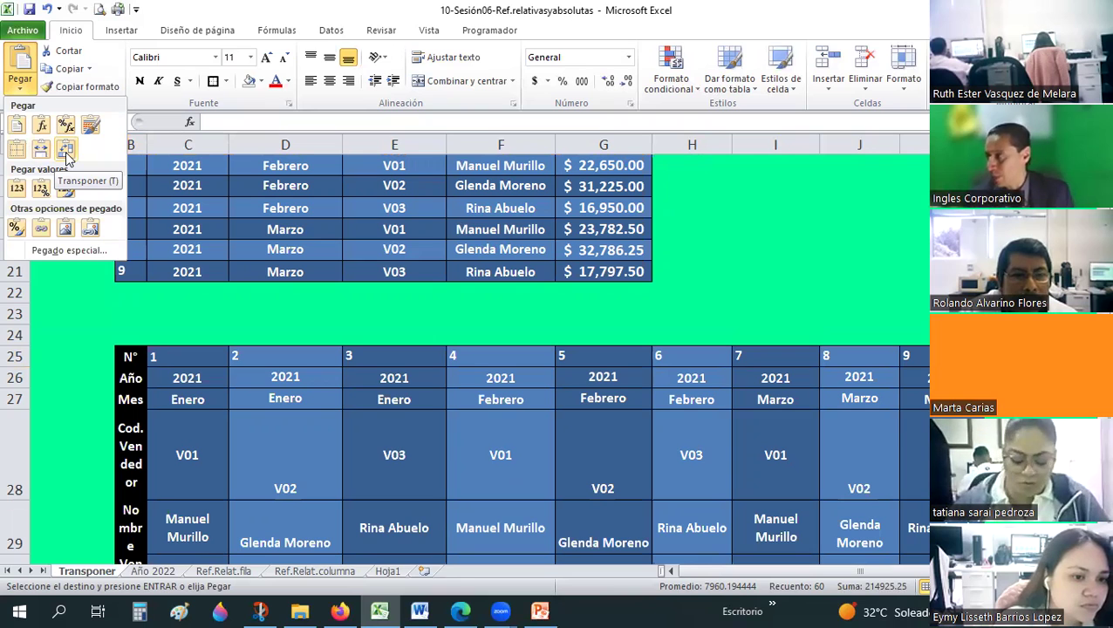
left_click(420, 346)
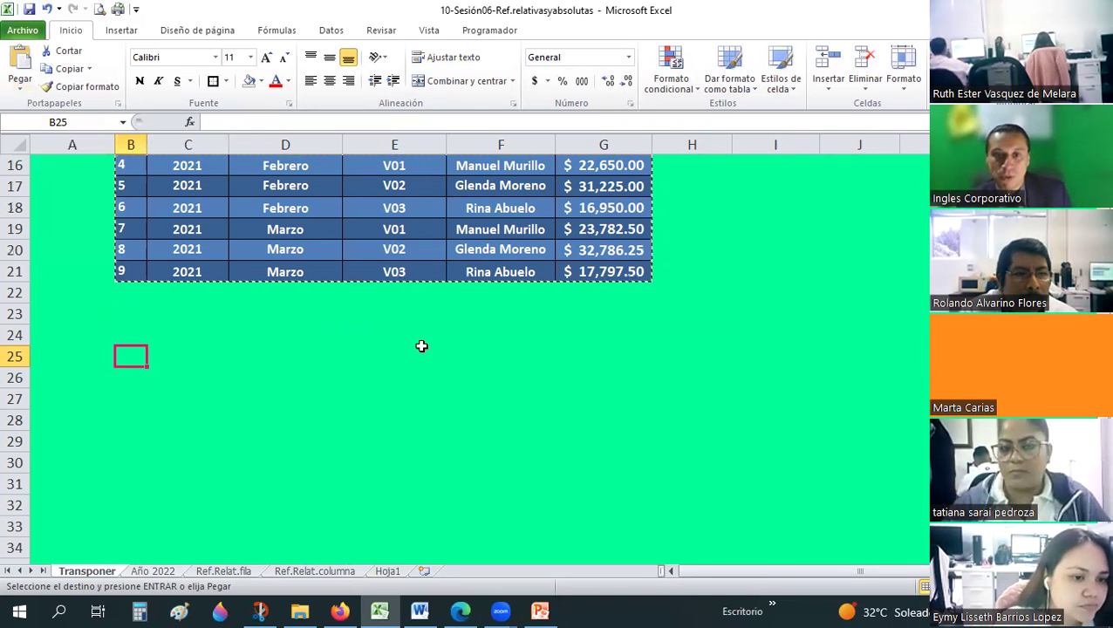
Step: Clear the Febrero 2022 sales of the second and third vendors in I7:I8
scroll(603, 299, "up", 3)
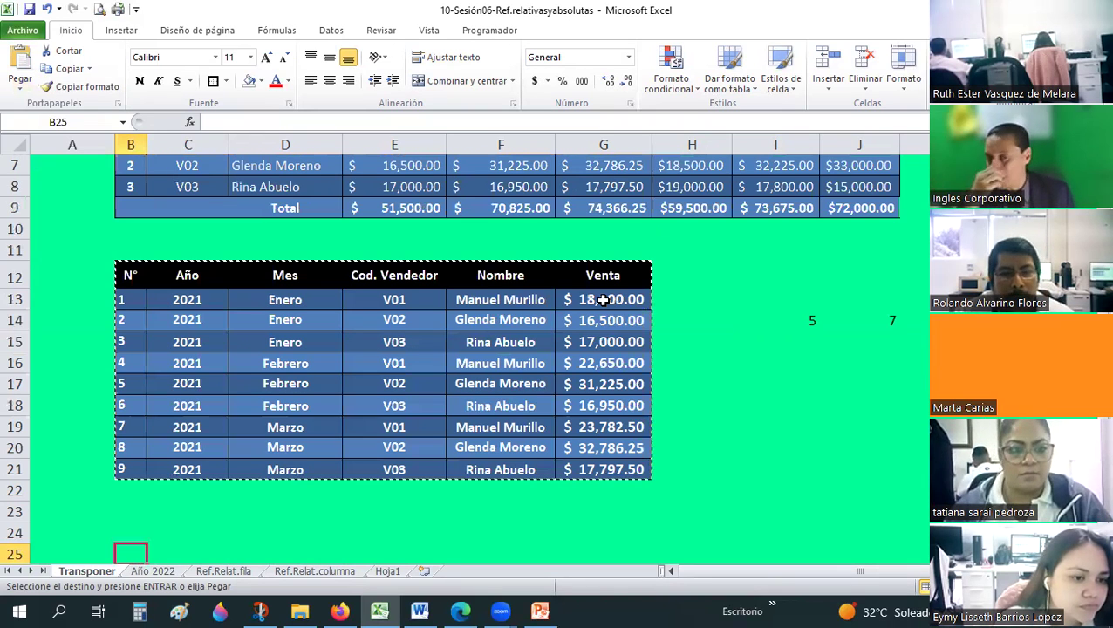
scroll(738, 231, "up", 1)
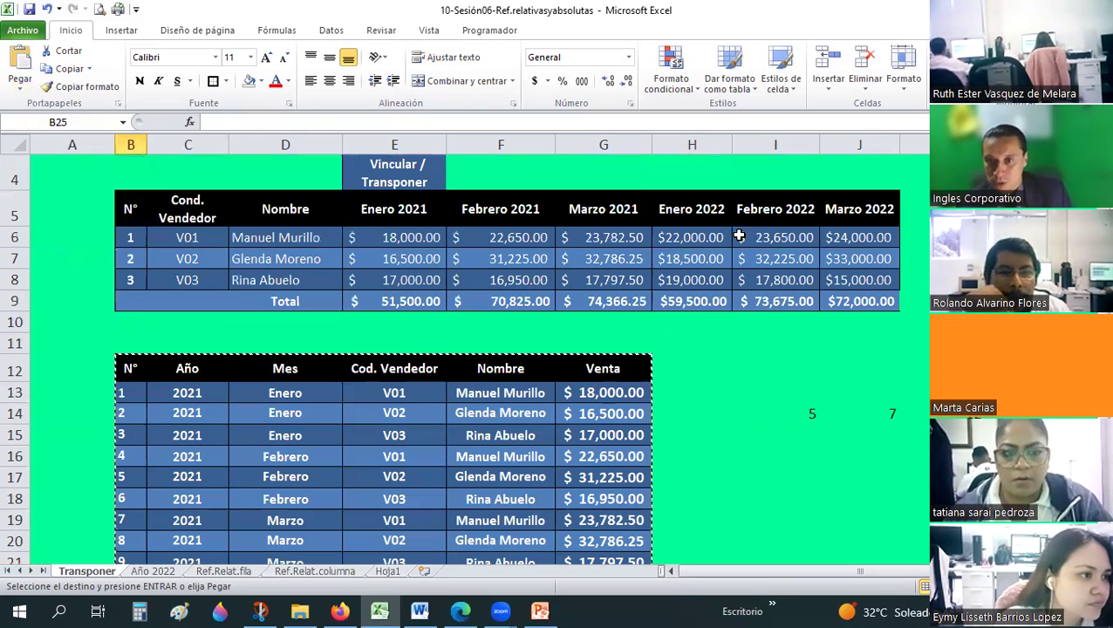
left_click(754, 237)
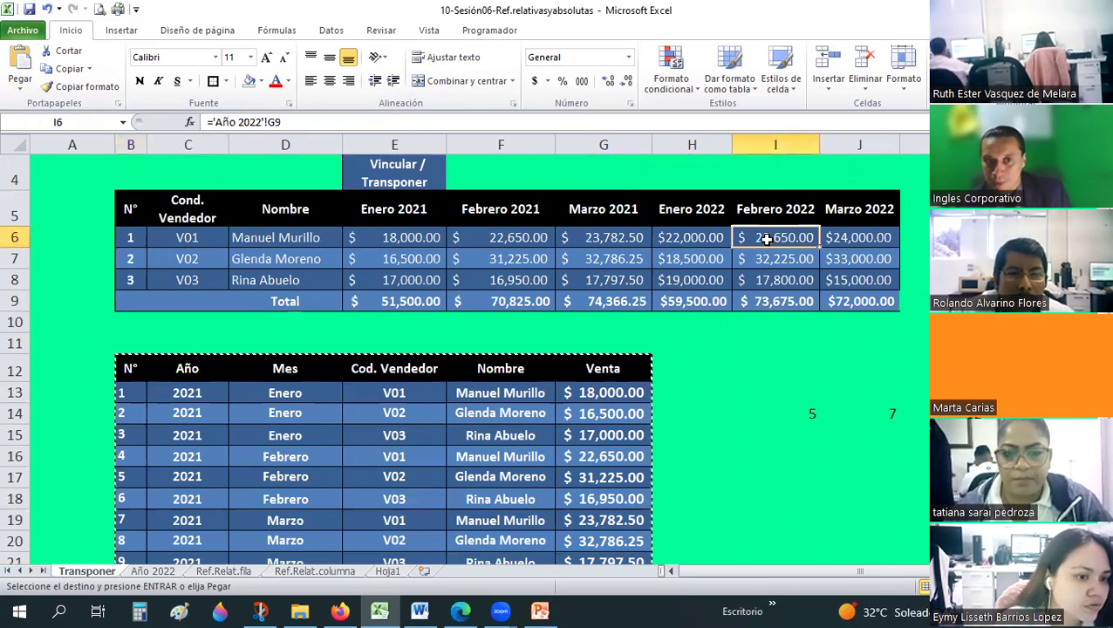
left_click(766, 291, "shift")
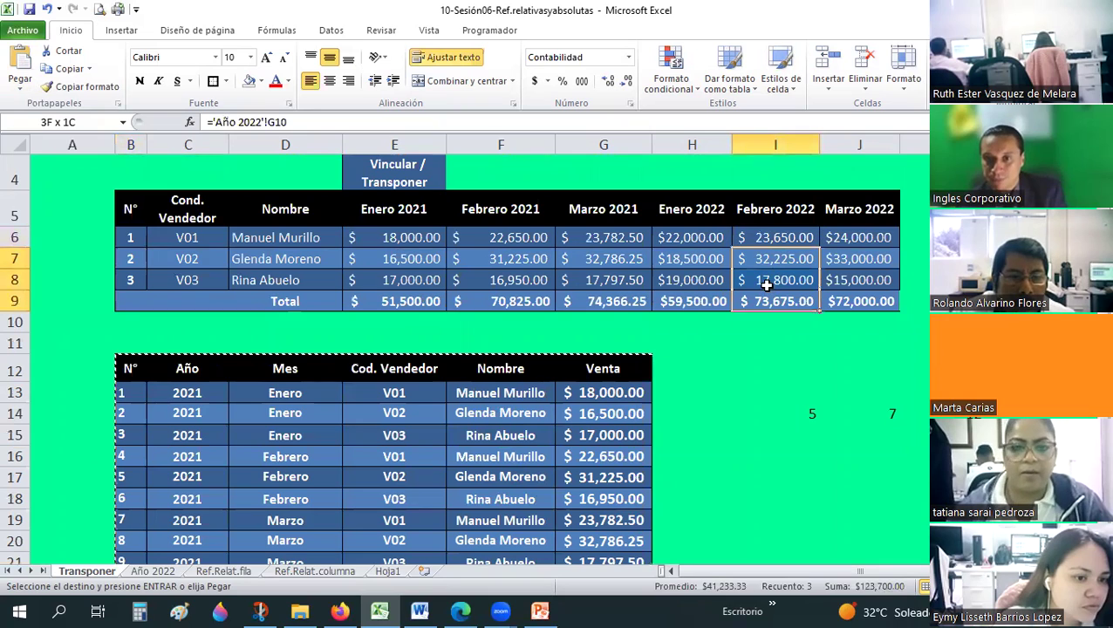
left_click(762, 239, "ctrl")
key("Delete")
Step: Copy the Febrero 2022 formula from I6 and paste it into I7:I8 using the Formulas paste option
left_click(762, 239)
key("ctrl+c")
left_click_drag(758, 257, 755, 279)
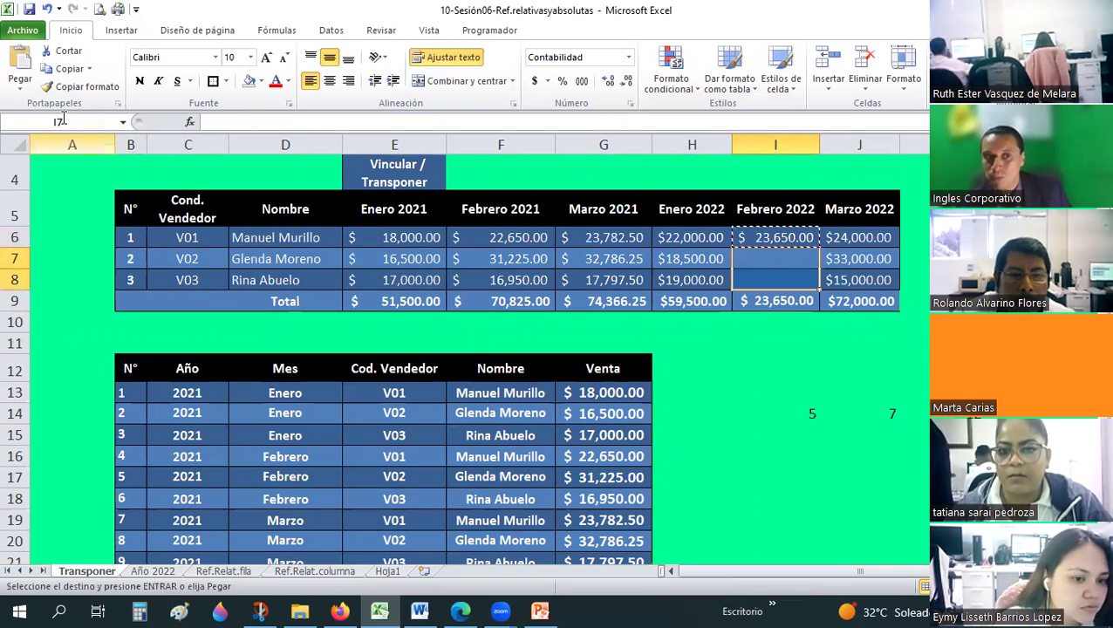
left_click(20, 87)
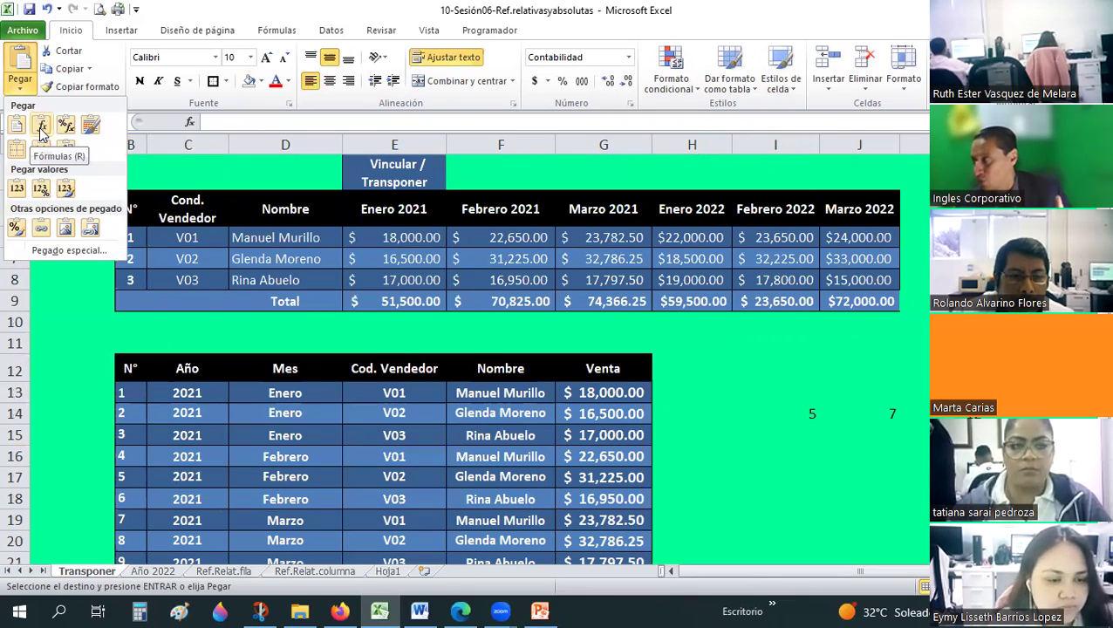
left_click(39, 131)
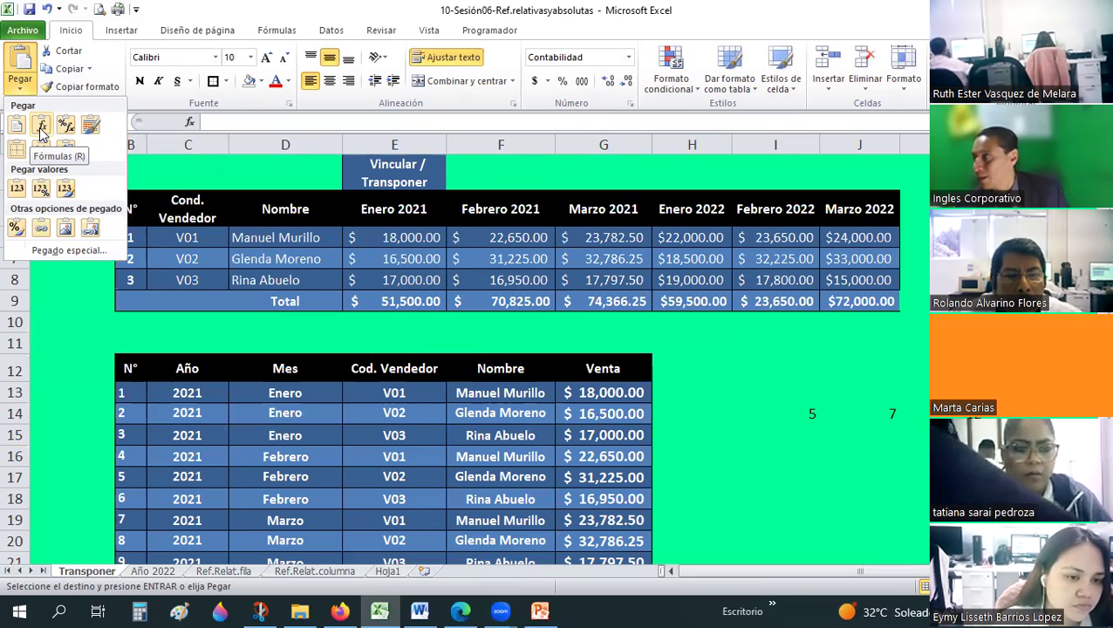
left_click(40, 127)
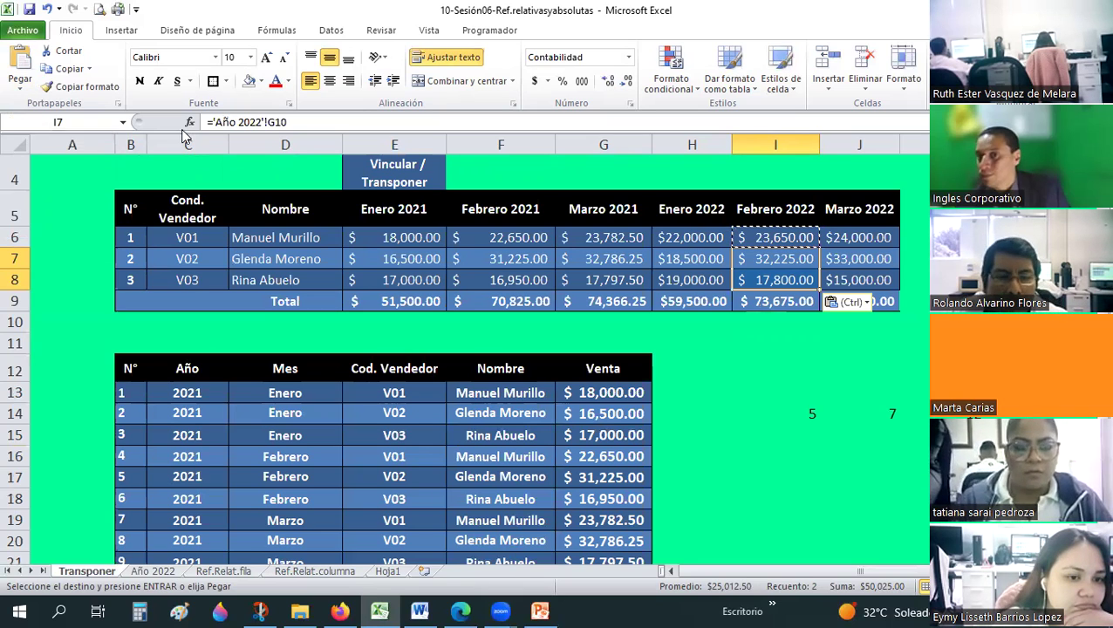
key("Escape")
Step: Compare the formulas behind the first vendor's Febrero 2022 and Febrero 2021 sales in I6 and F6
left_click(813, 237)
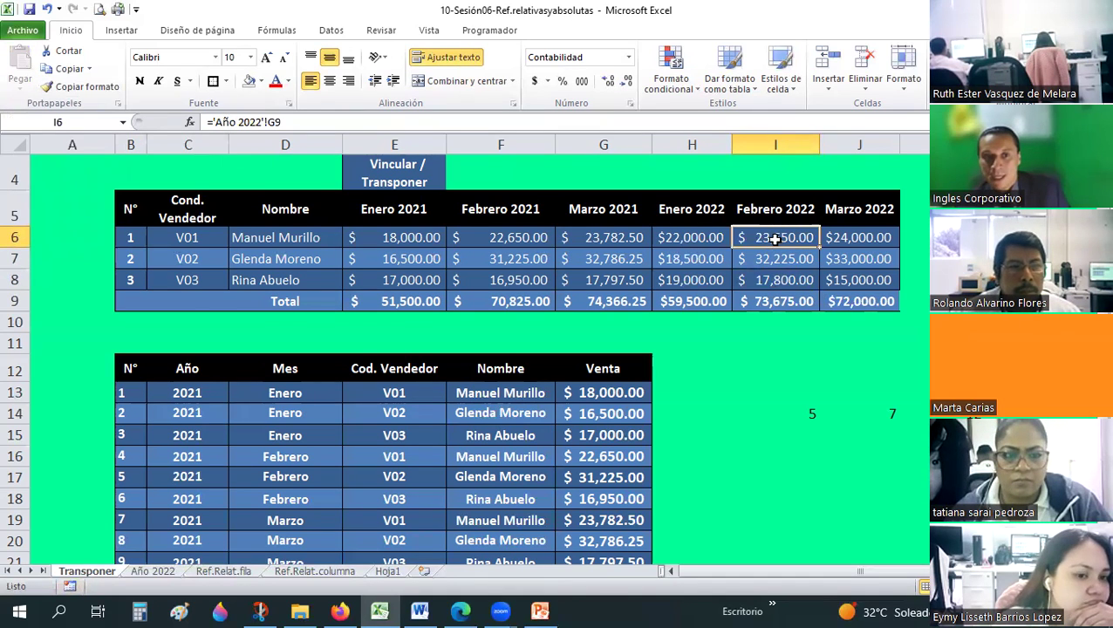
left_click(493, 233)
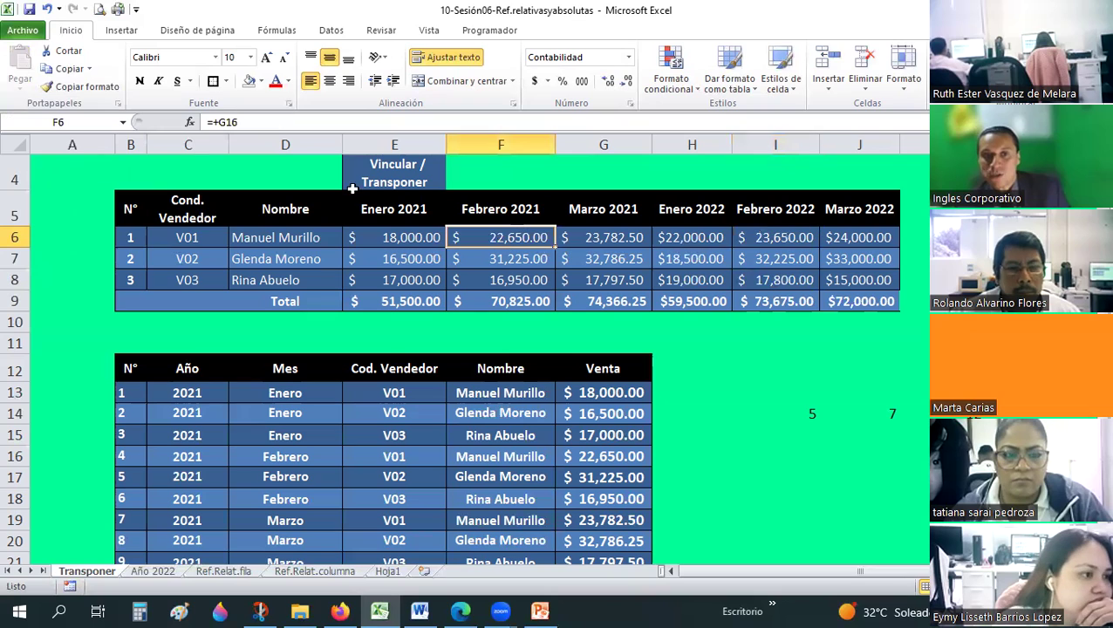
left_click(786, 236)
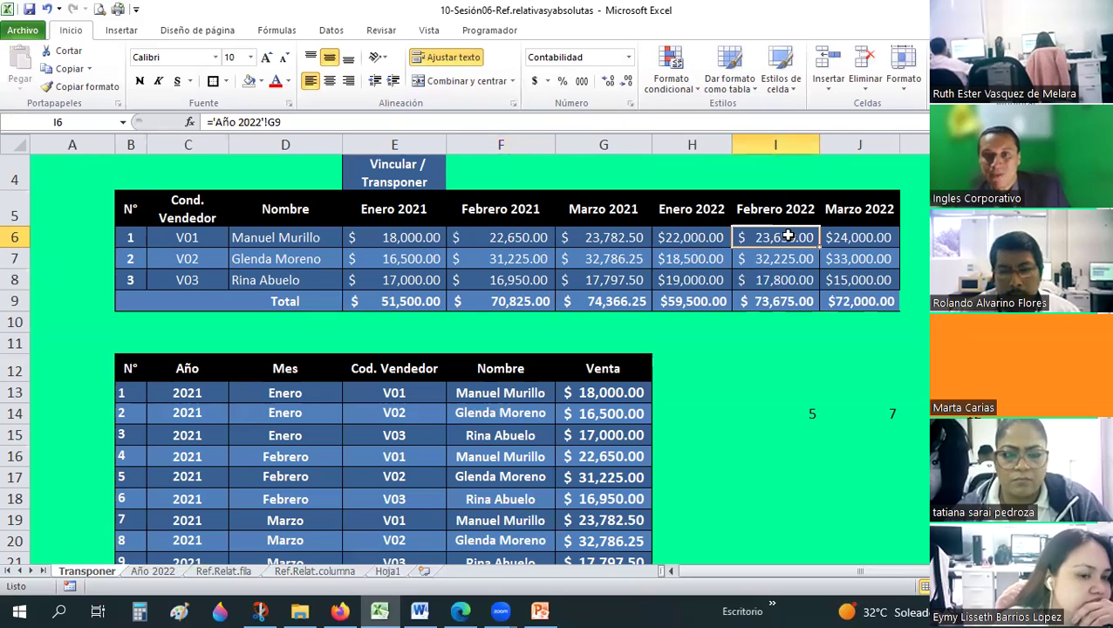
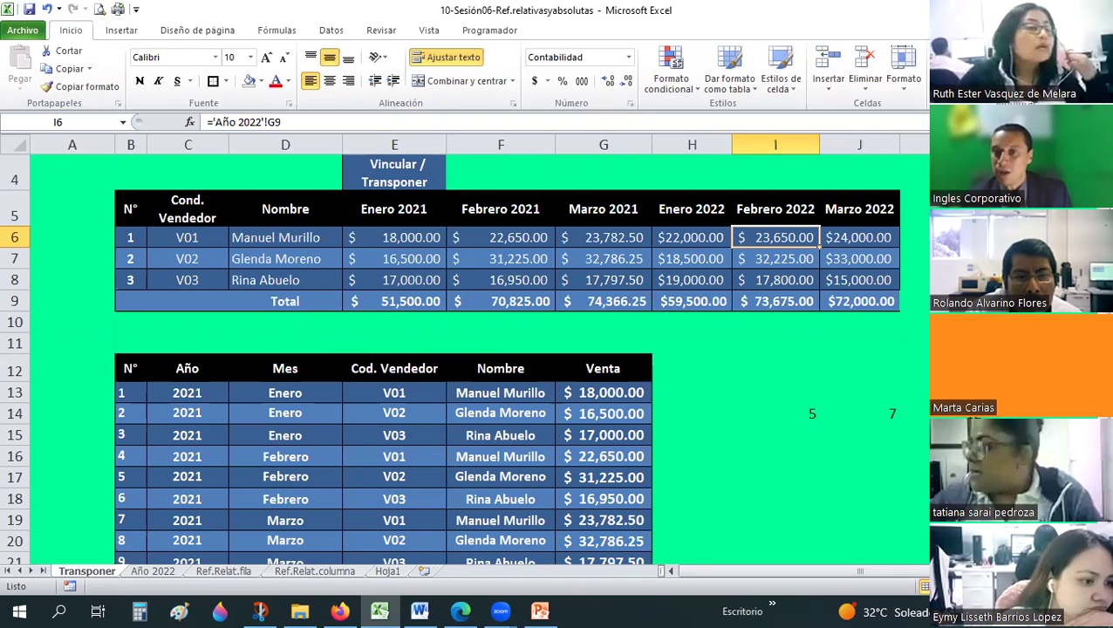
Step: Rename the Transponer sheet as Arrastrar
left_click(911, 344)
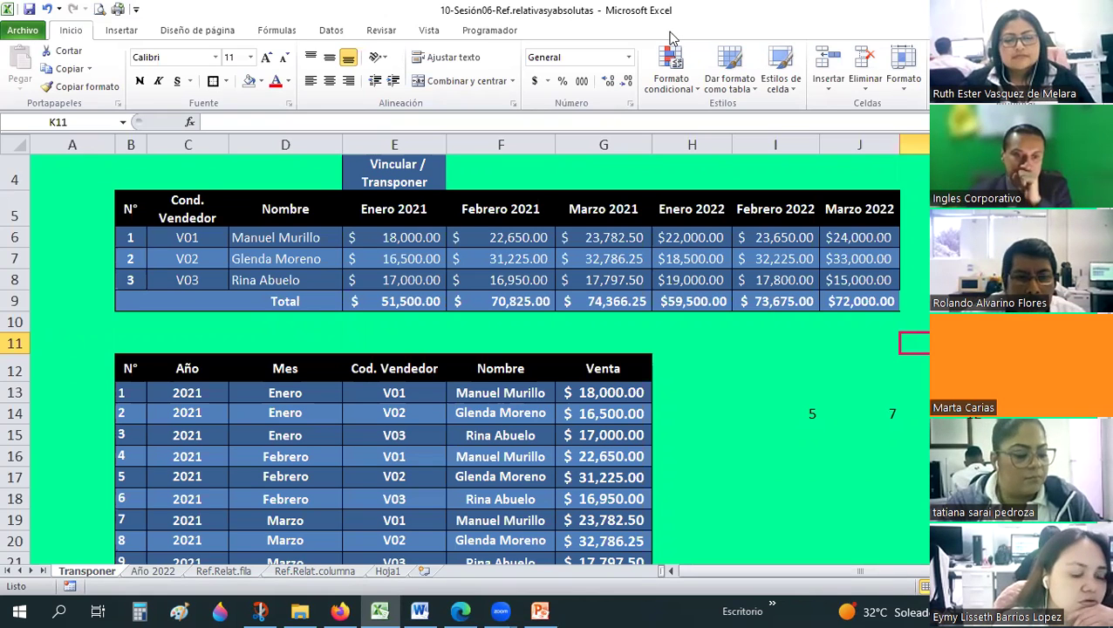
double_click(88, 572)
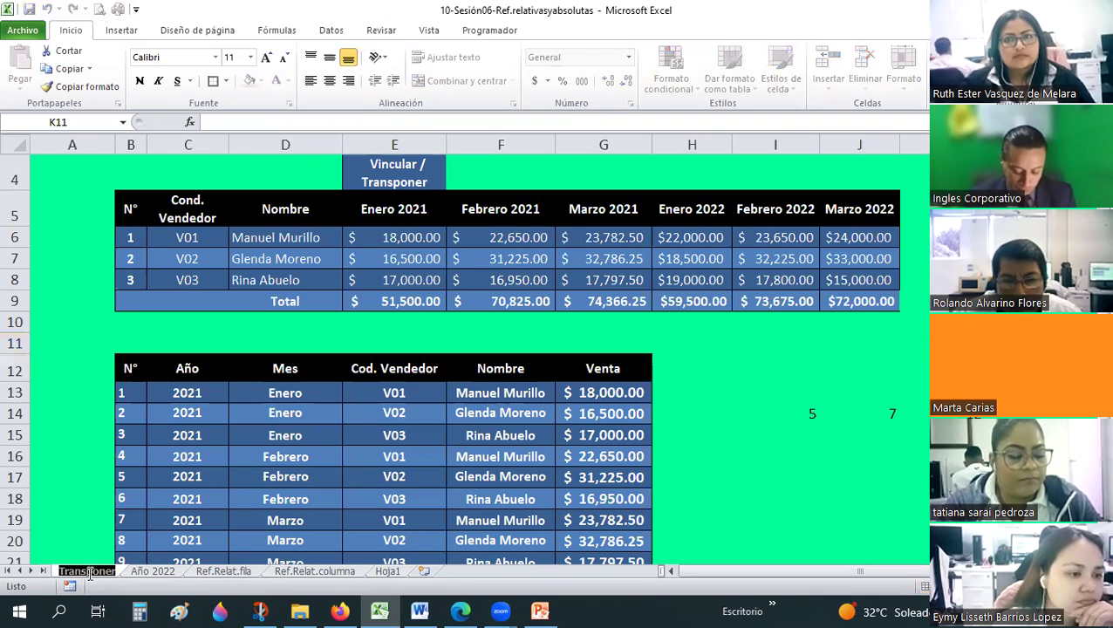
type("Arrastrar")
key("Return")
left_click(56, 399)
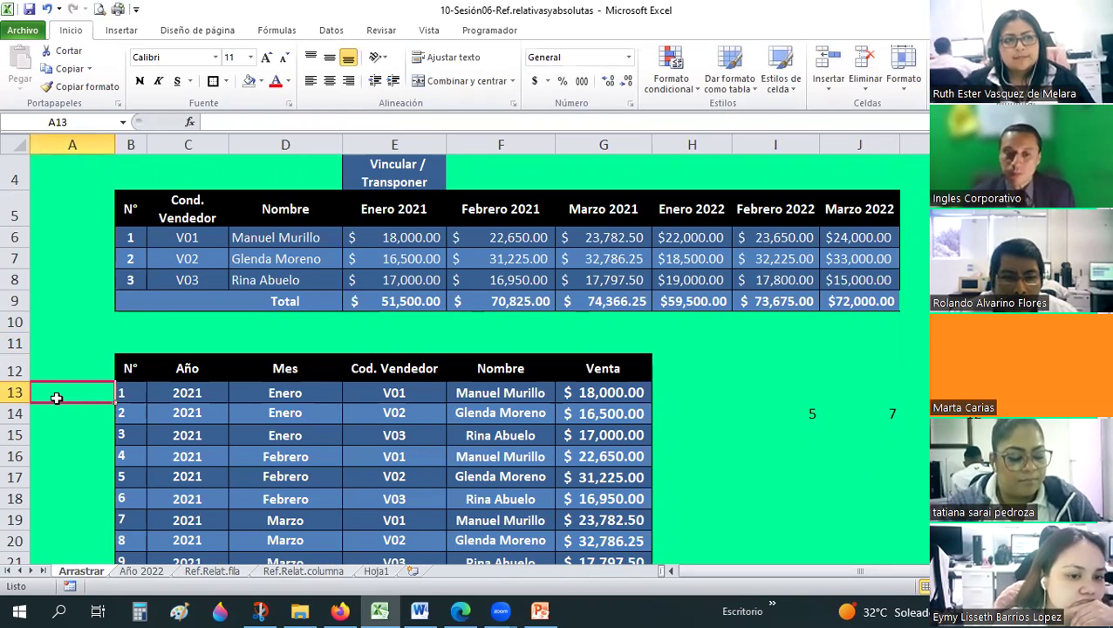
Step: Switch to the PowerPoint presentation and replace the word "Transponer" on slide 3 with "Arrastrar"
left_click(540, 610)
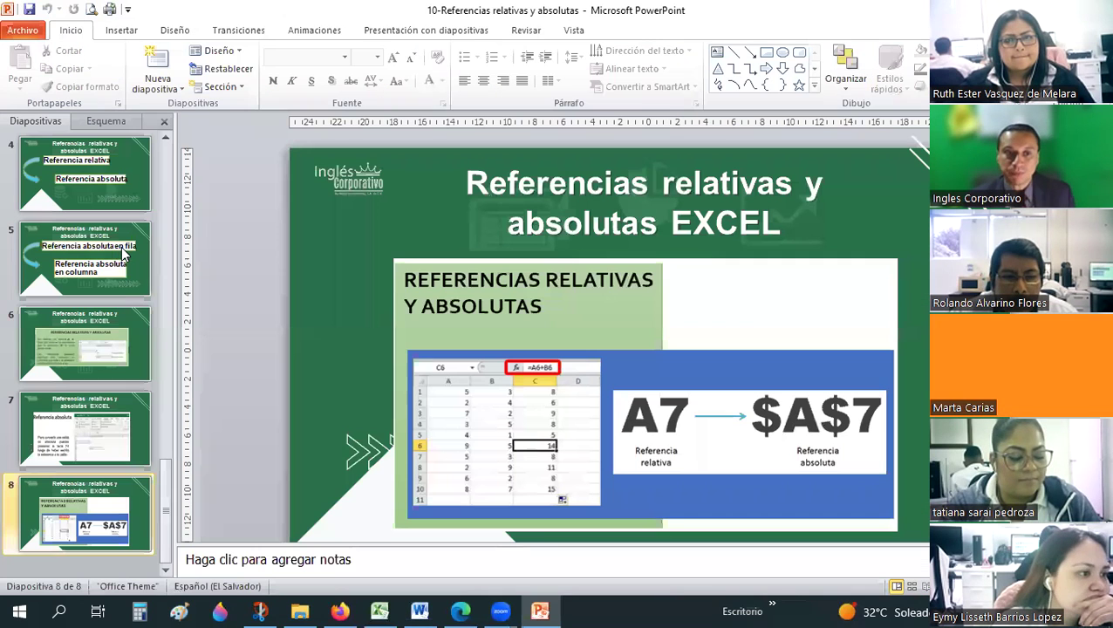
scroll(107, 199, "up", 5)
left_click(71, 339)
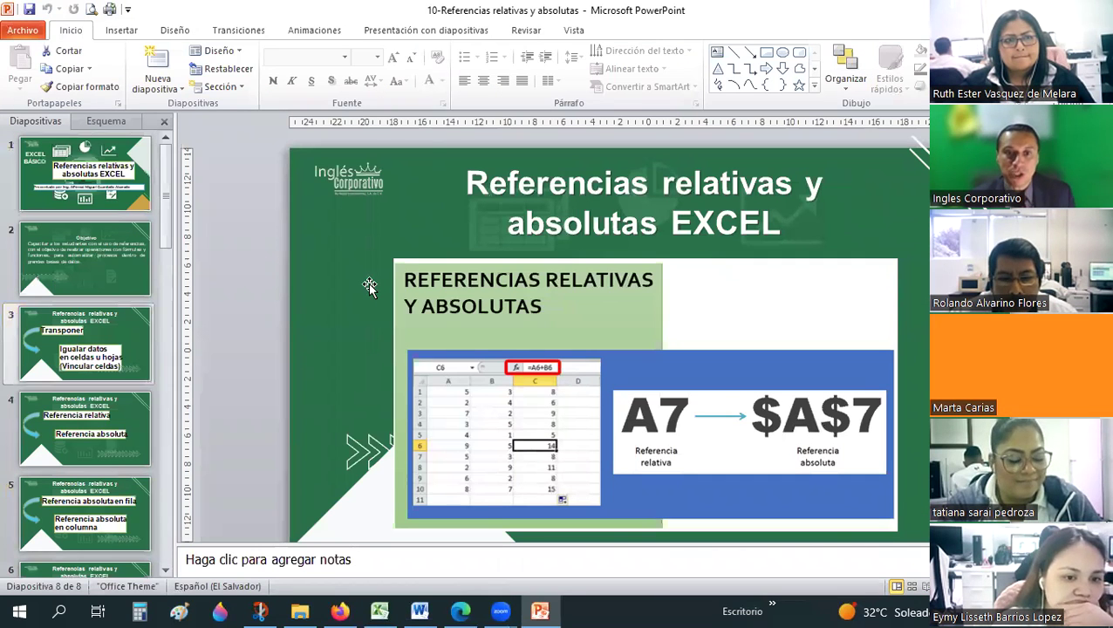
double_click(530, 286)
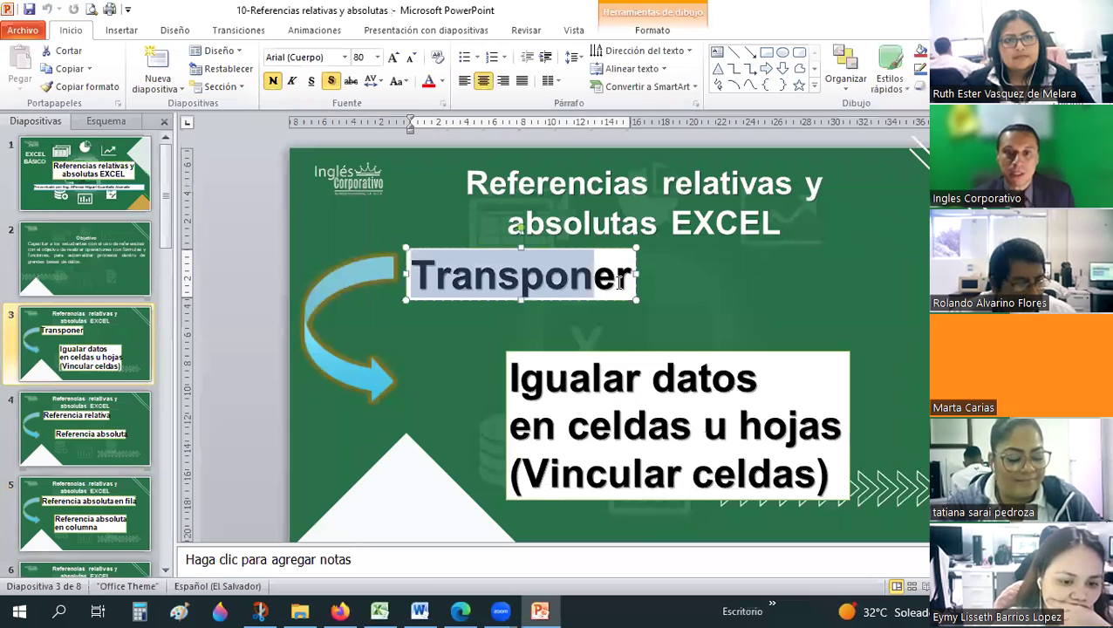
type("Arrastrar")
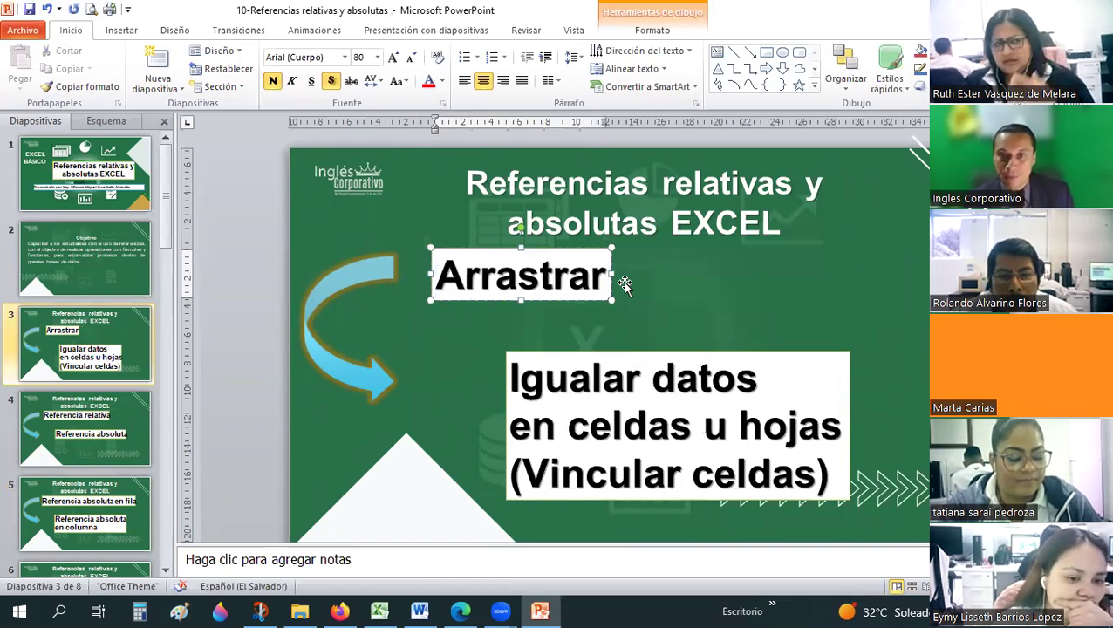
left_click(918, 254)
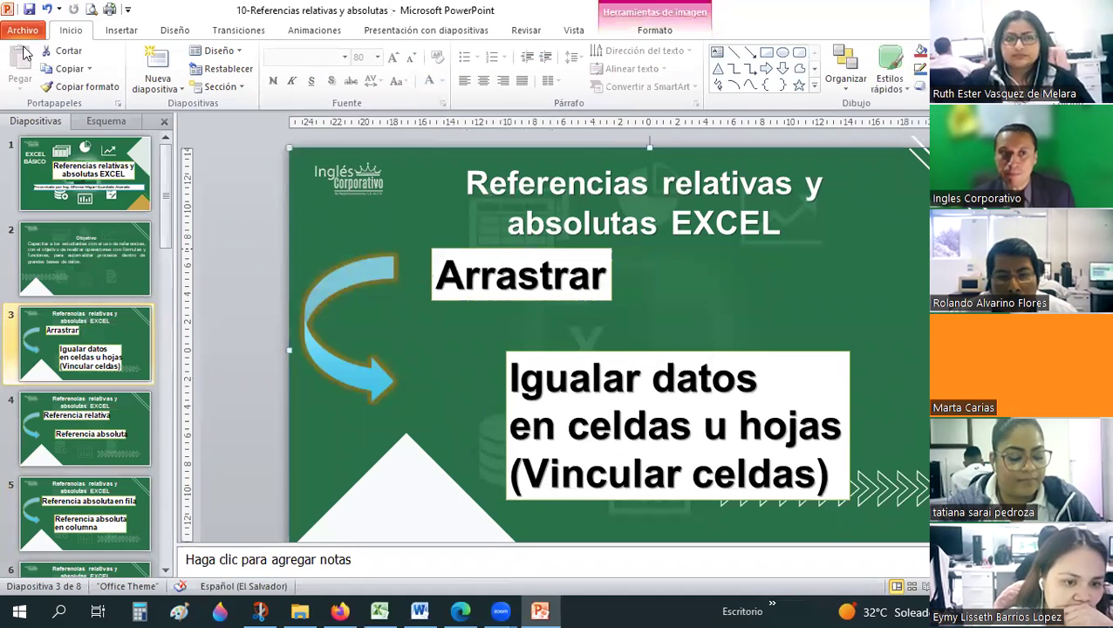
Step: Return to the Excel workbook and look over the Arrastrar, Año 2022 and Ref.Relat.fila sheets
key("alt+Tab")
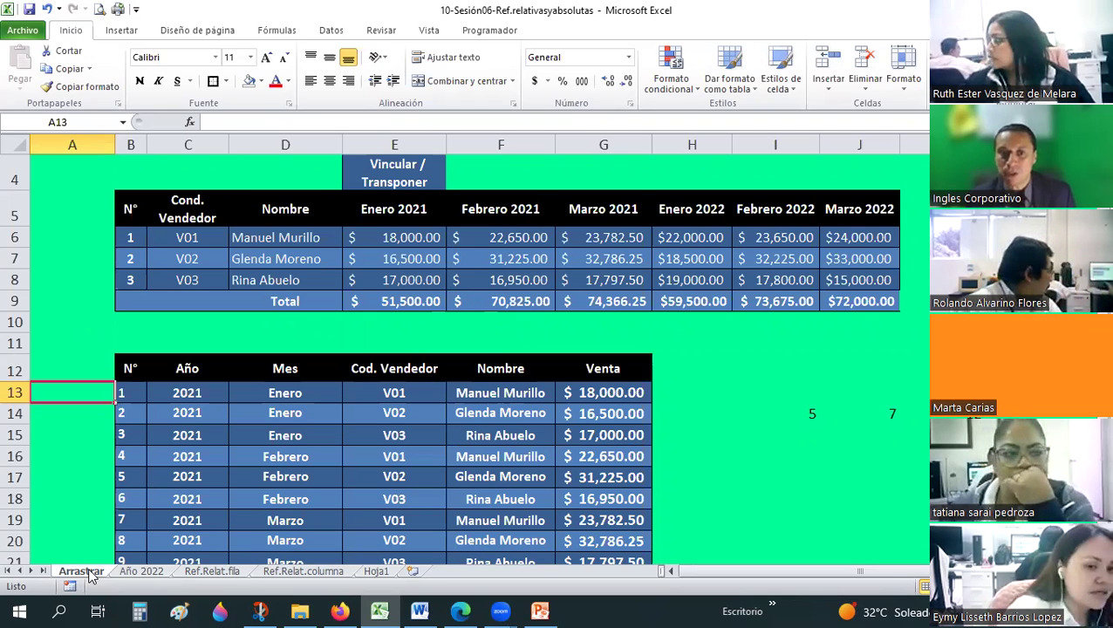
left_click(185, 323)
scroll(651, 323, "up", 1)
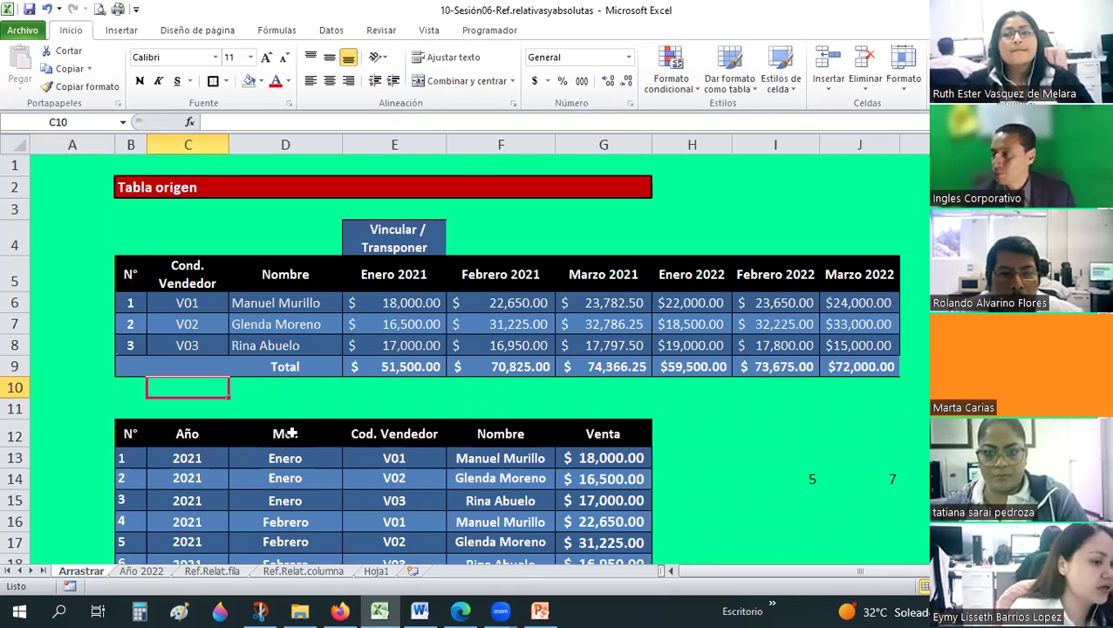
left_click(157, 572)
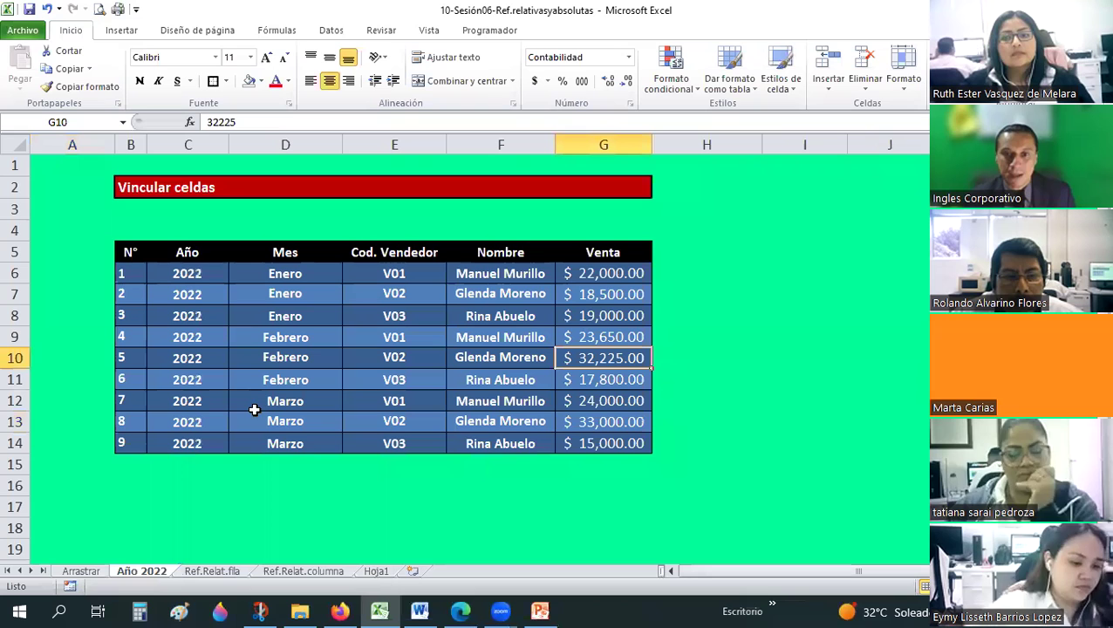
left_click(206, 573)
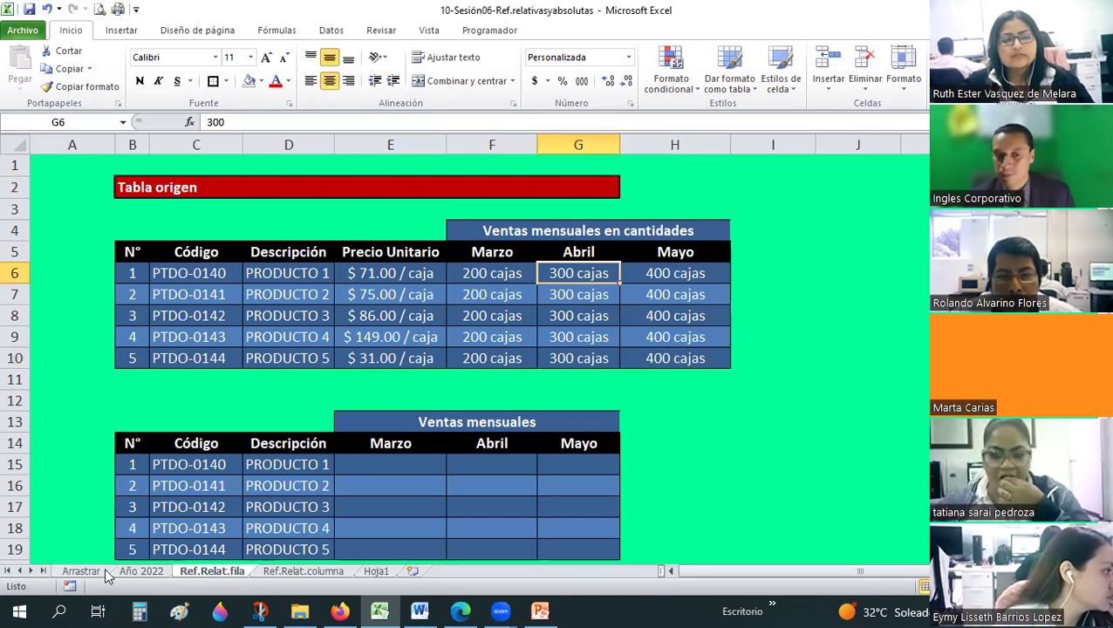
left_click(66, 572)
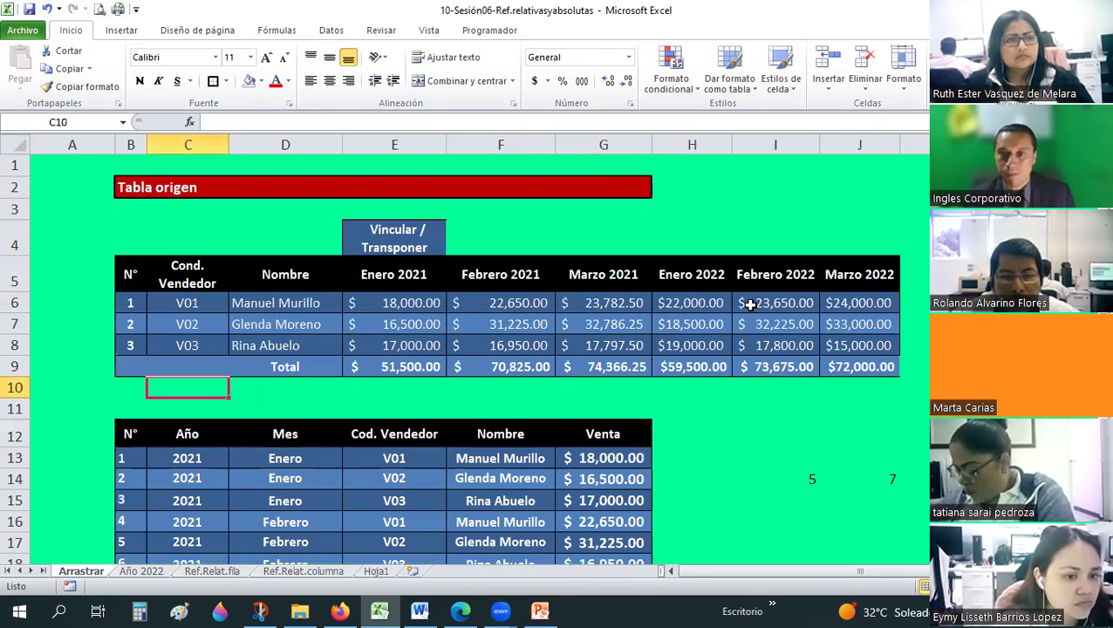
Step: Compare the first vendor's Marzo 2022 formula in J6 of Arrastrar with its source cell G12 on Año 2022
left_click(140, 574)
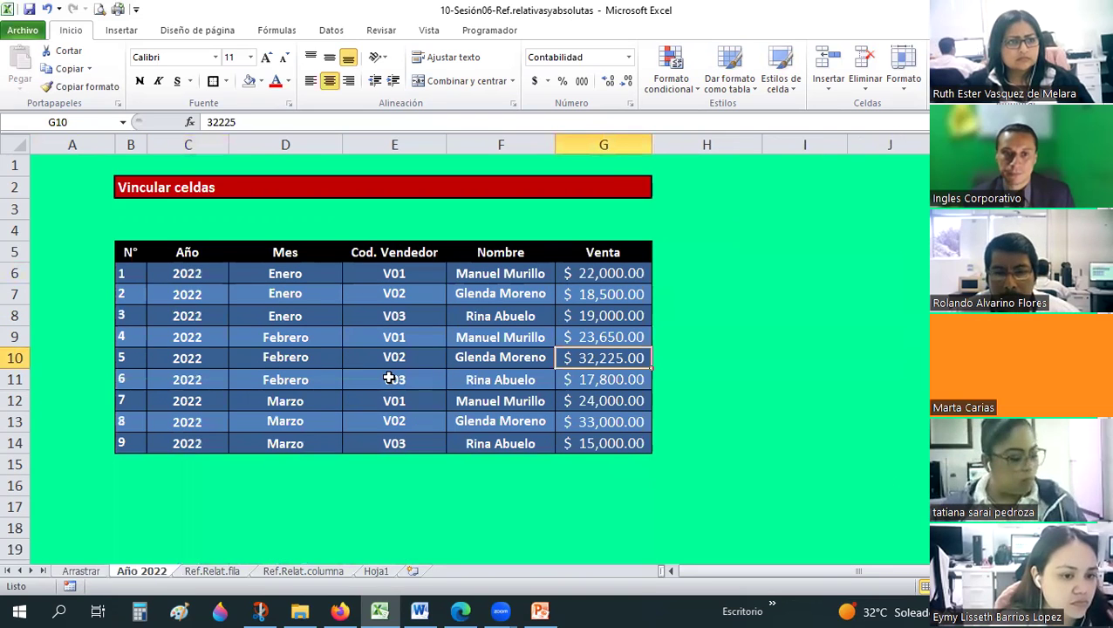
left_click(617, 400)
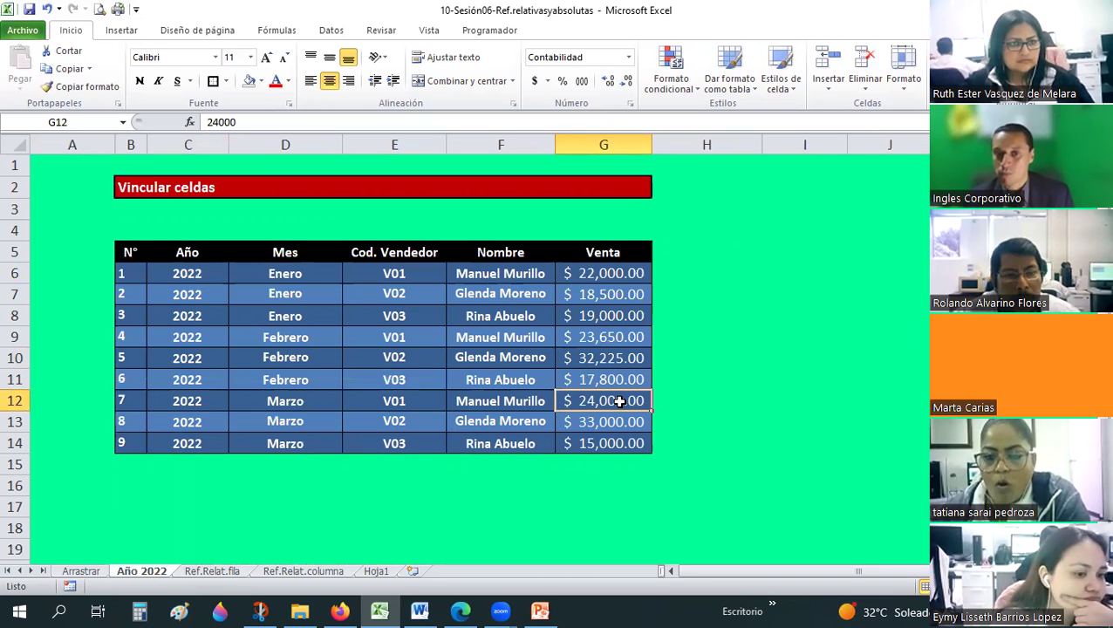
left_click(81, 571)
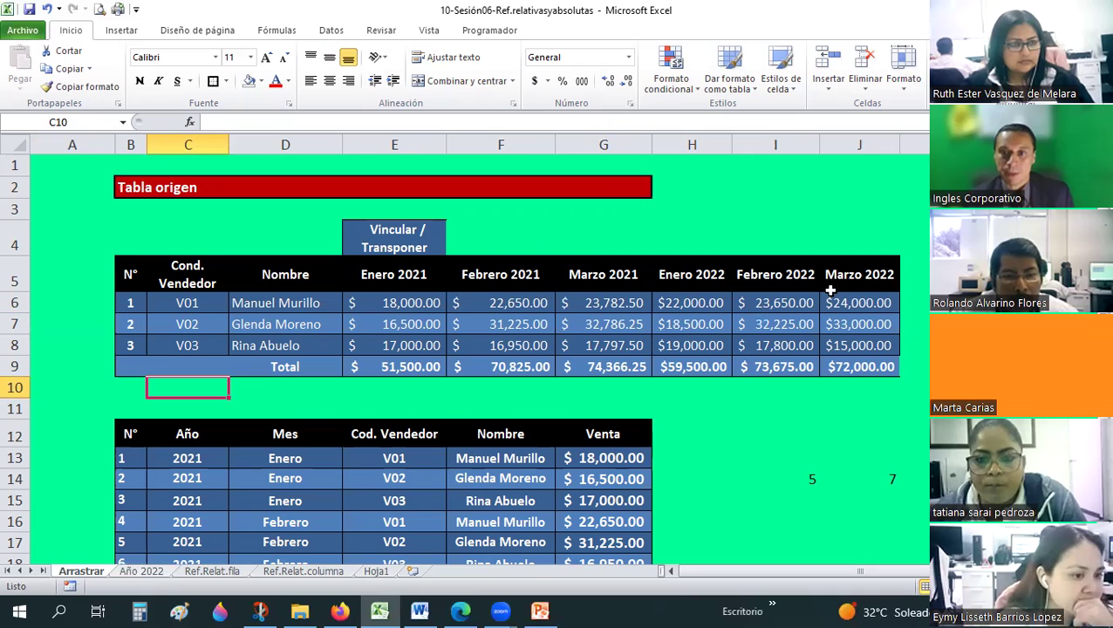
left_click(859, 305)
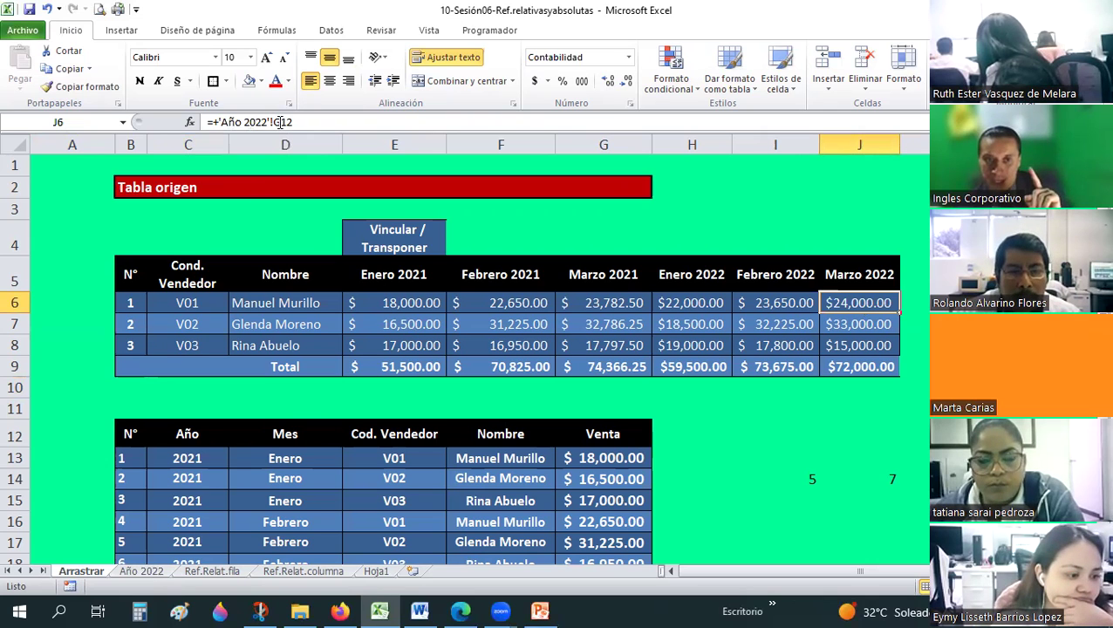
left_click(162, 573)
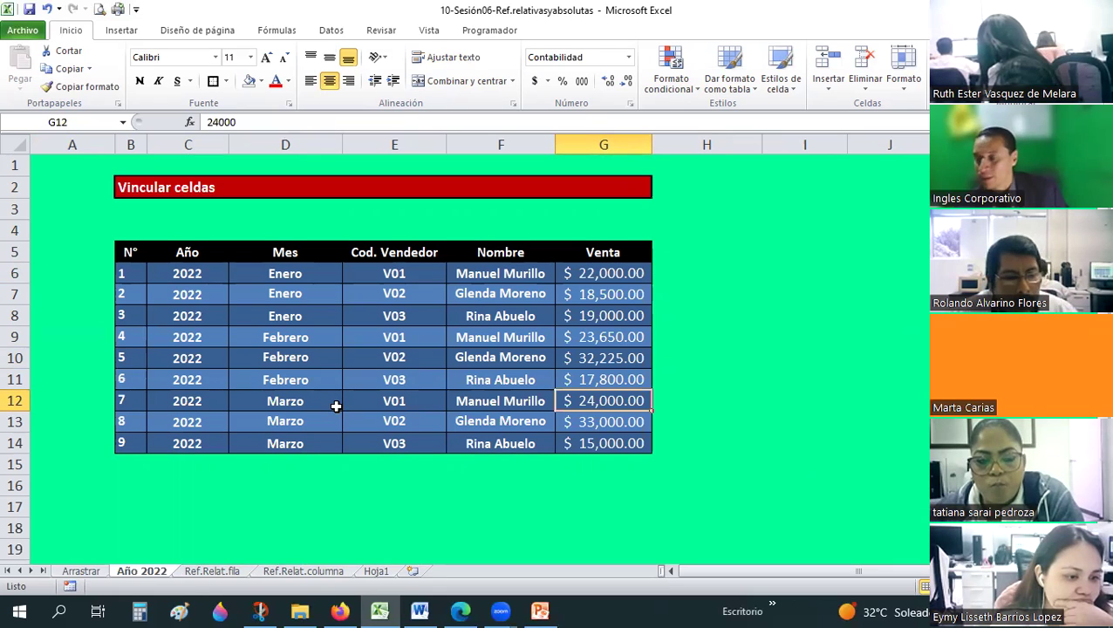
Step: Trace the first vendor's Febrero 2022 formula in I6 of Arrastrar to the Febrero sales in G9:G11 on Año 2022
left_click(588, 338)
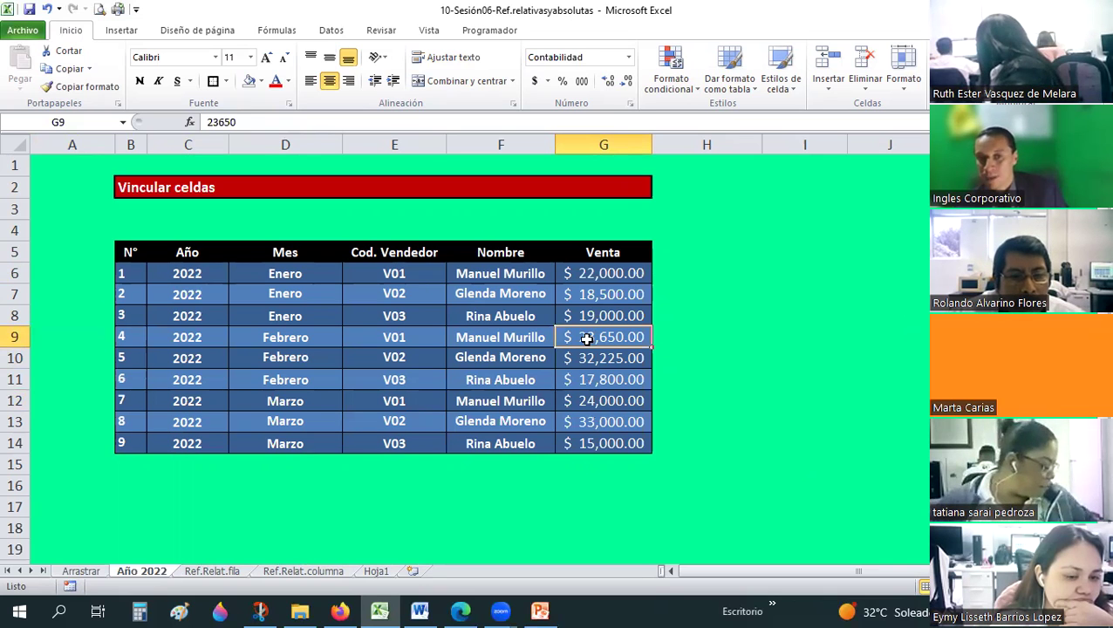
left_click(82, 571)
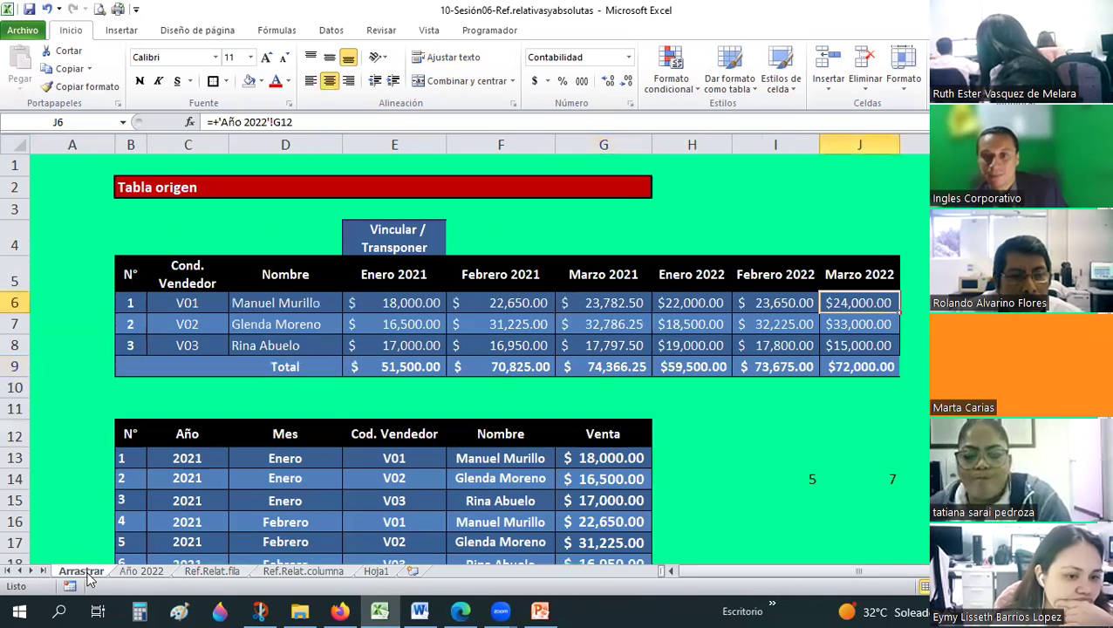
left_click(757, 303)
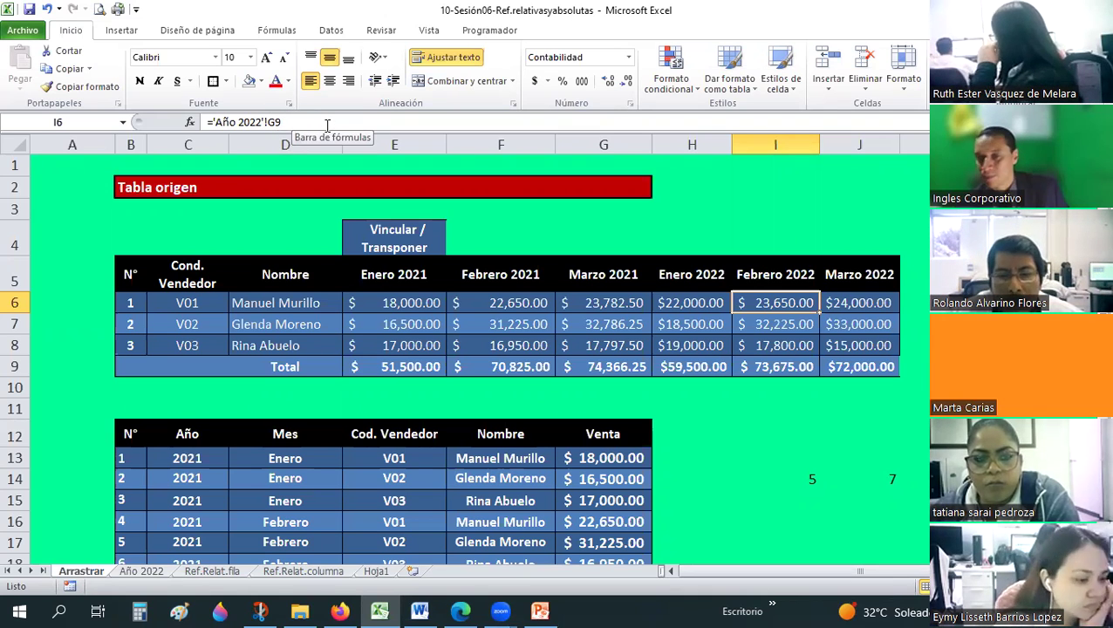
left_click(141, 571)
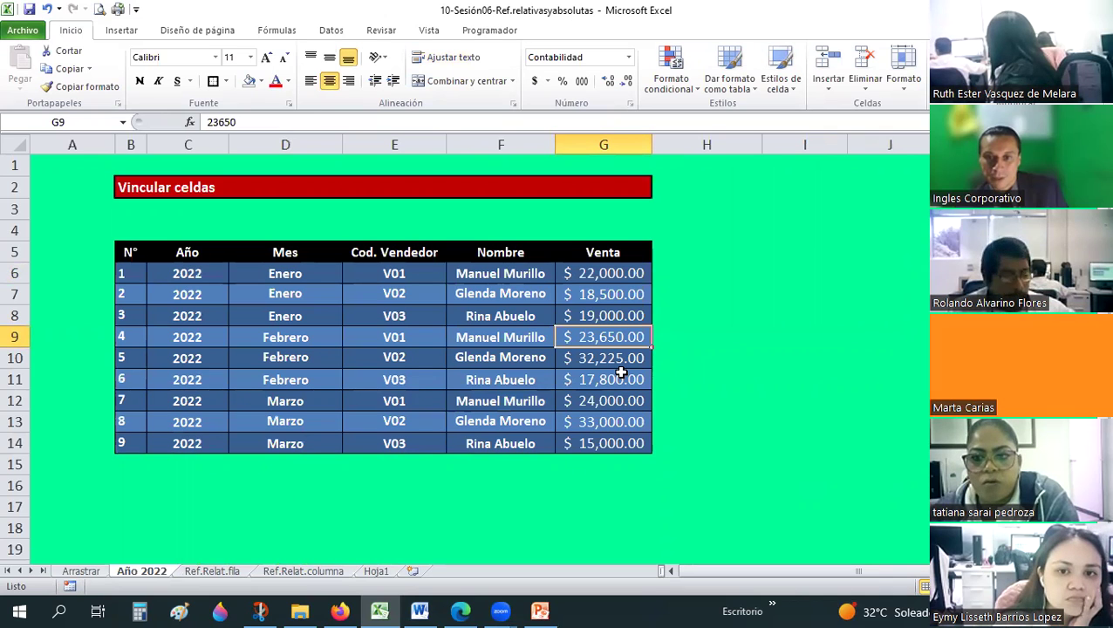
left_click_drag(604, 333, 594, 374)
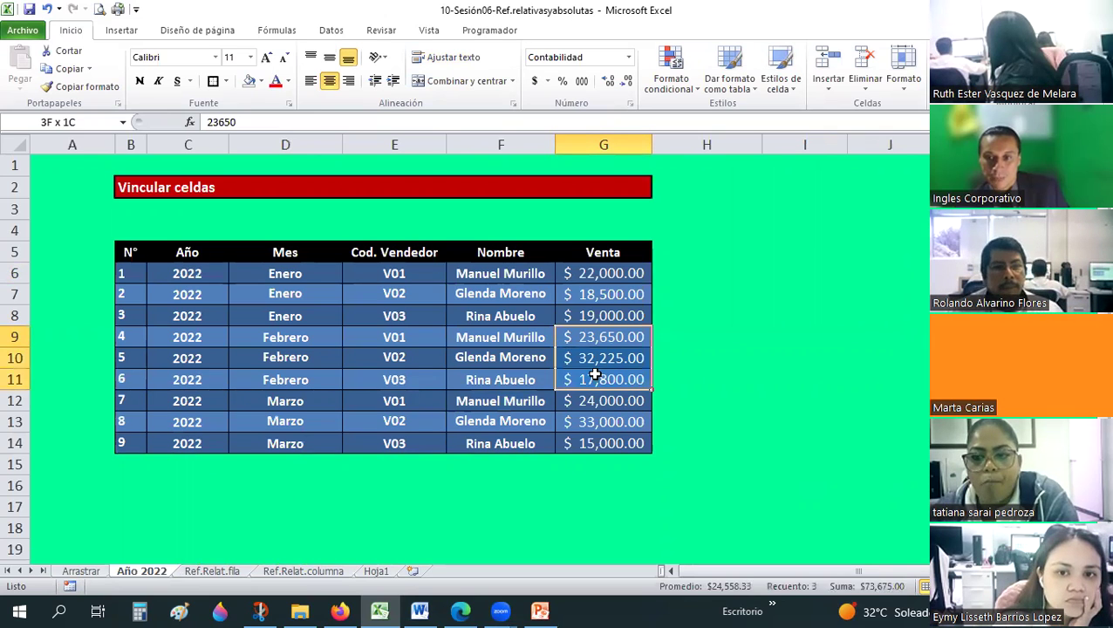
left_click(590, 338)
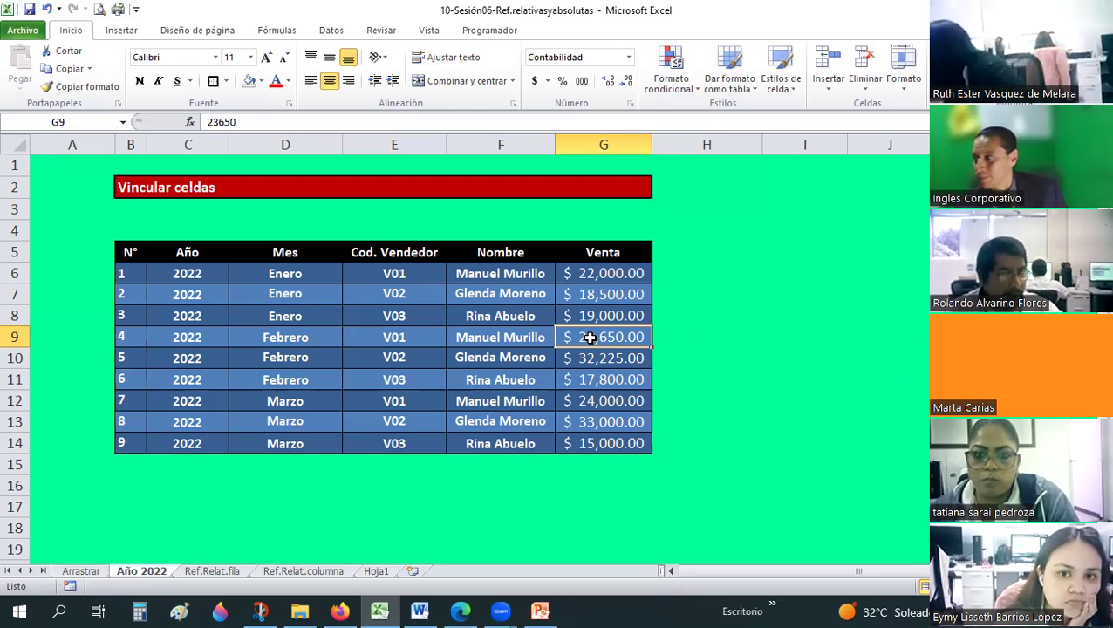
left_click(879, 398)
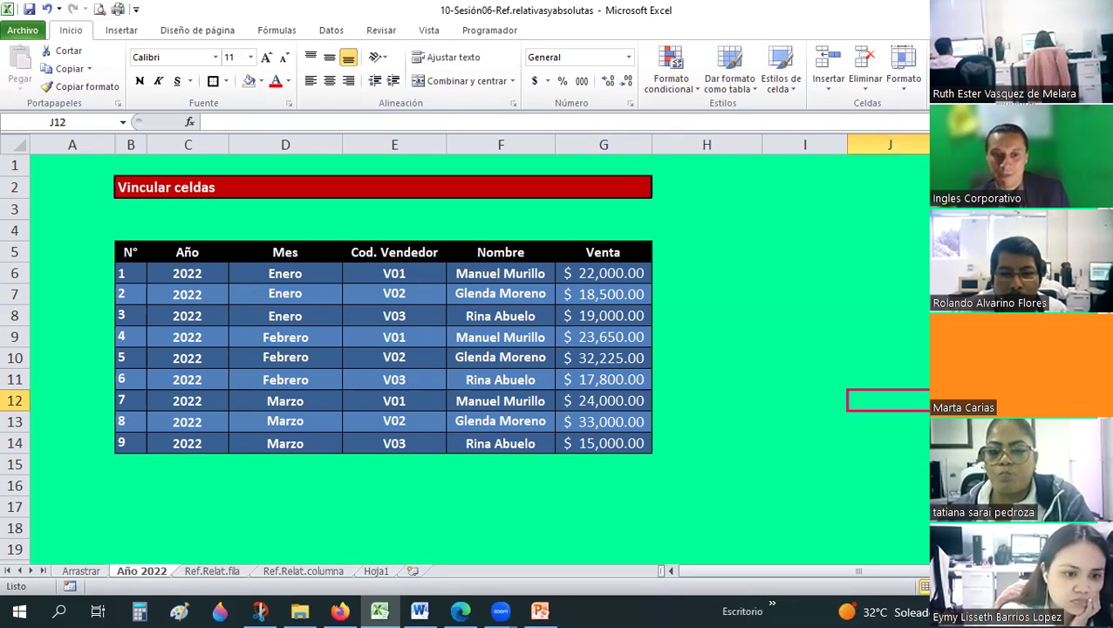
key("ctrl+Page_Up")
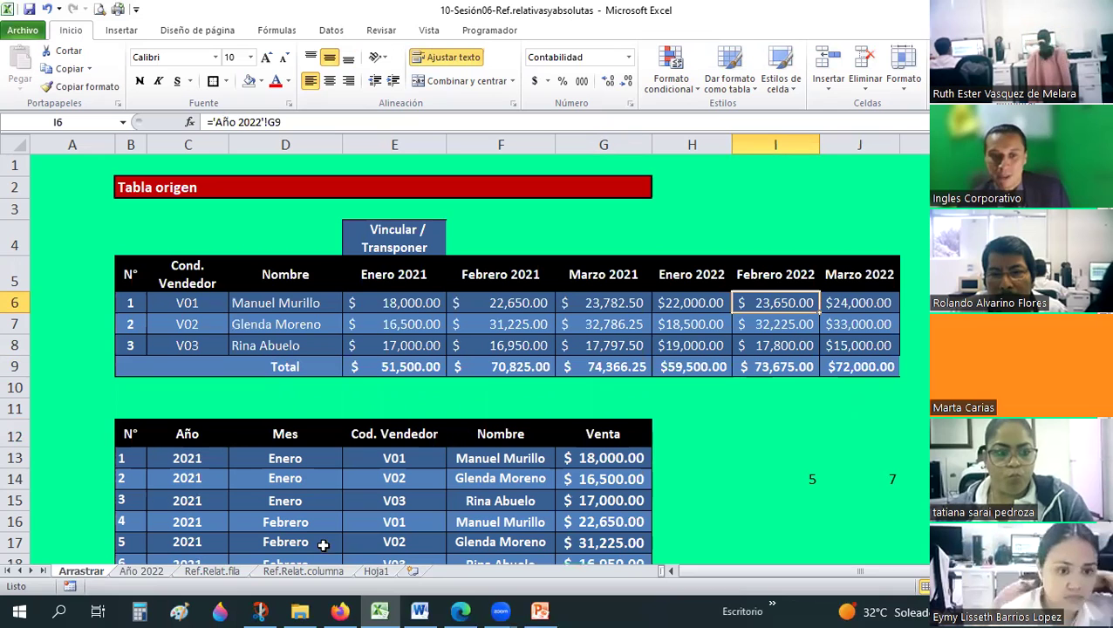
Step: Open the Ref.Relat.fila sheet and examine its source table and the empty Ventas mensuales table below
left_click(227, 572)
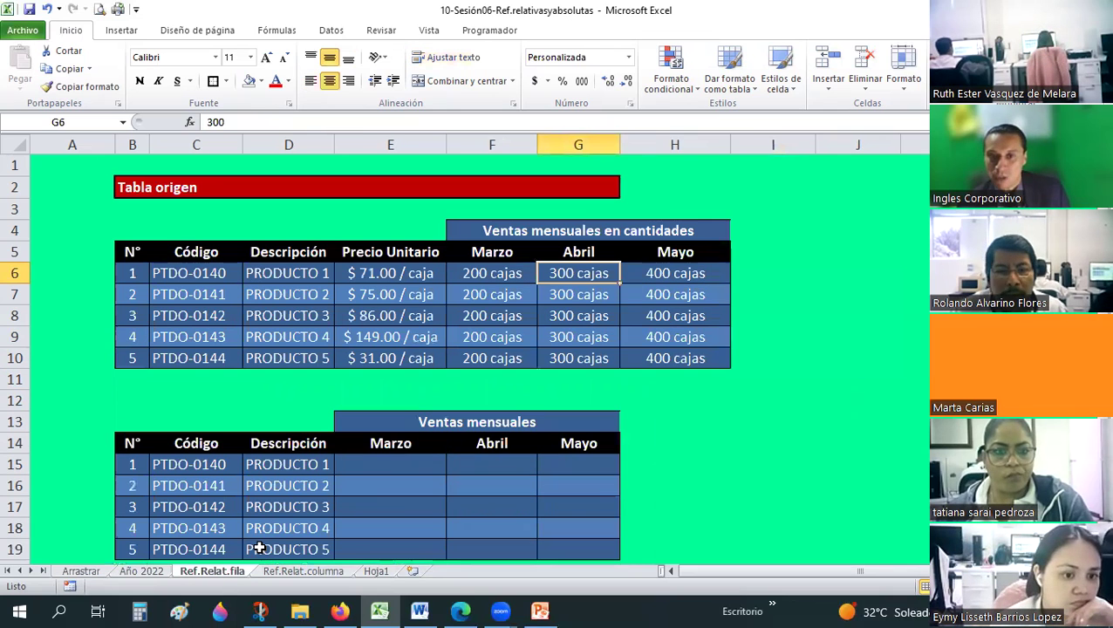
left_click(801, 317)
scroll(801, 317, "down", 1)
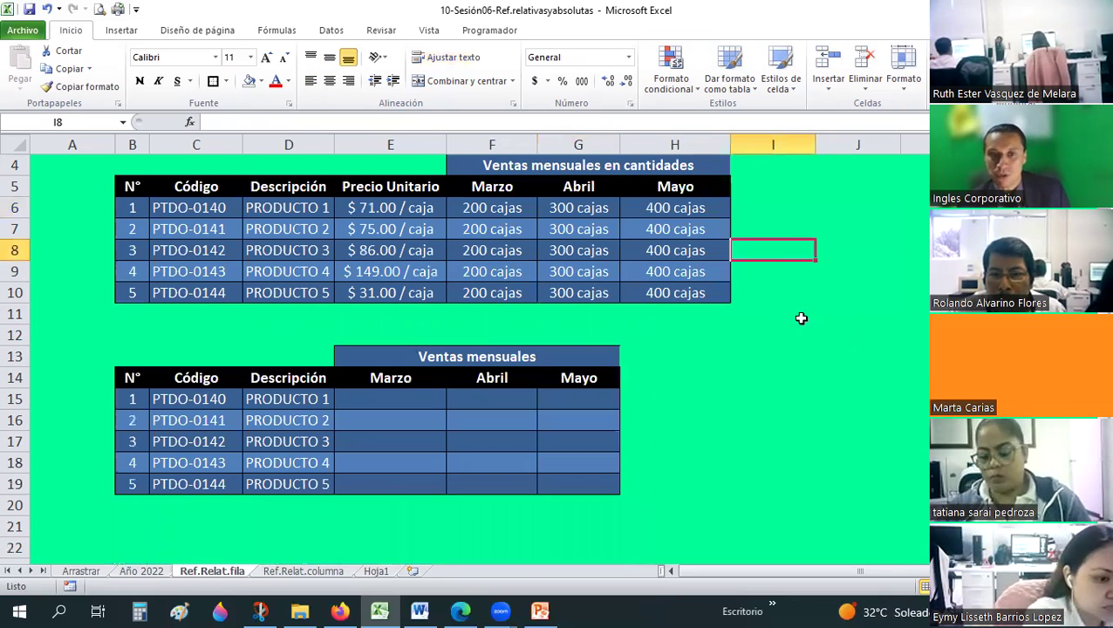
scroll(801, 318, "up", 1)
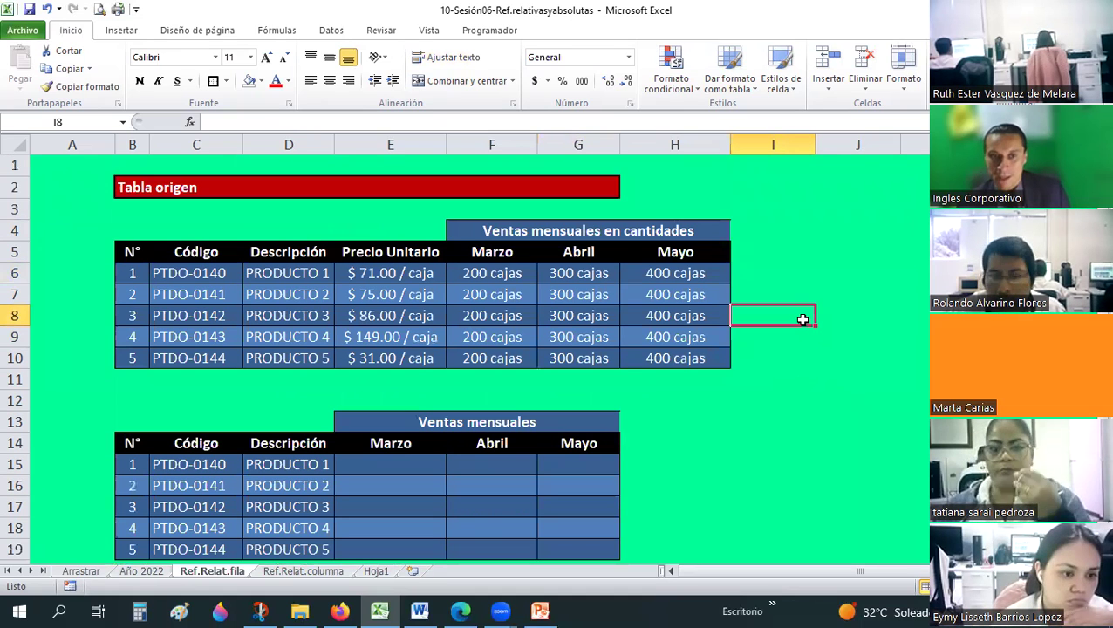
scroll(802, 319, "down", 1)
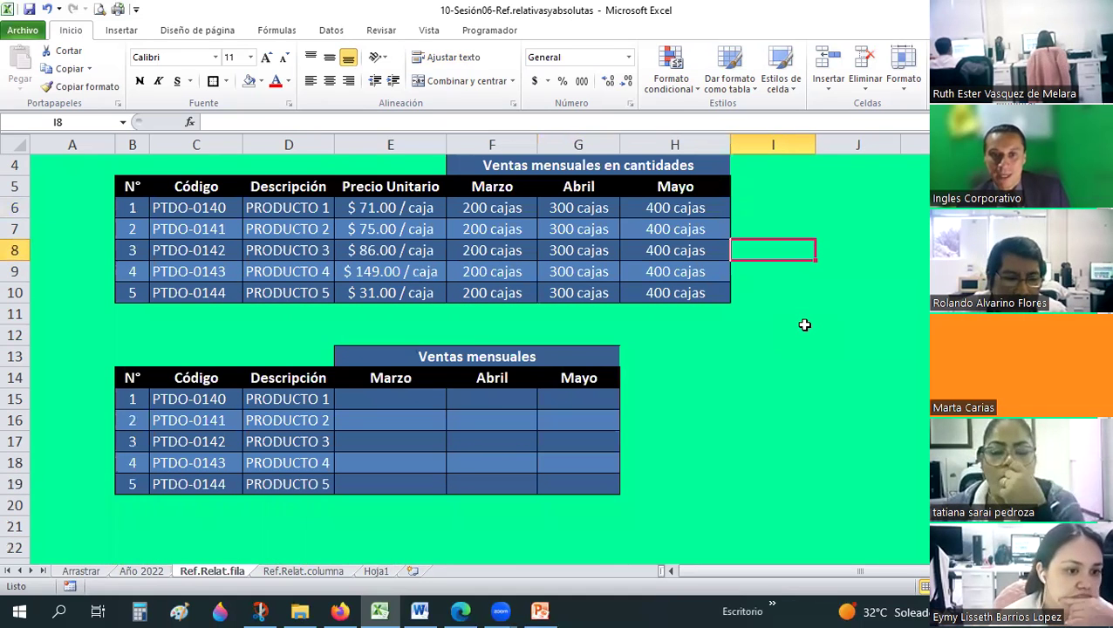
scroll(804, 325, "up", 1)
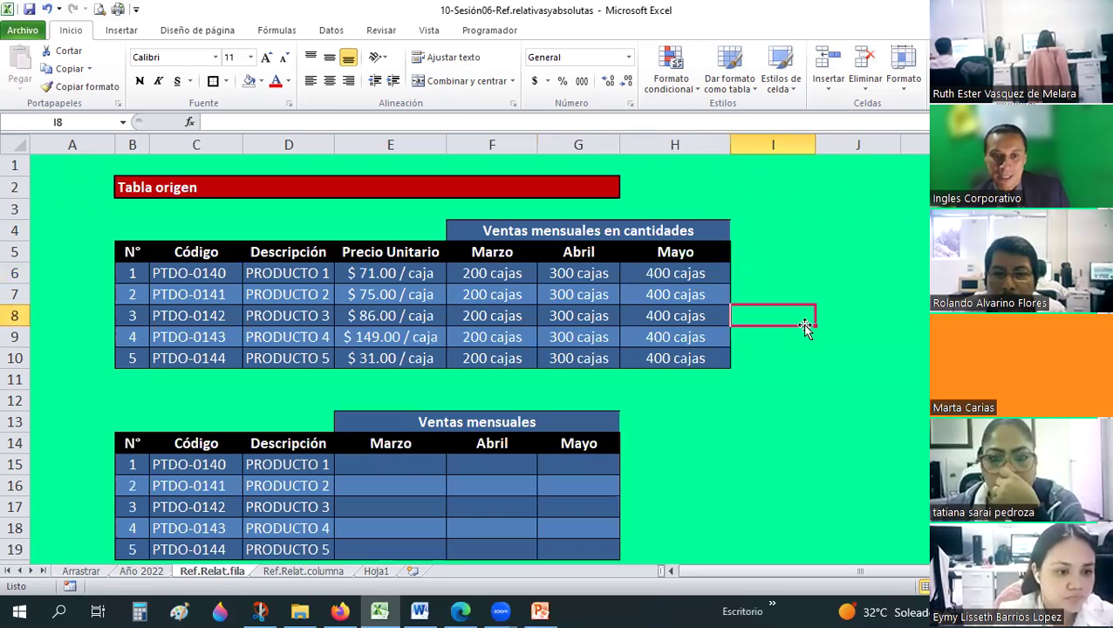
scroll(804, 326, "down", 1)
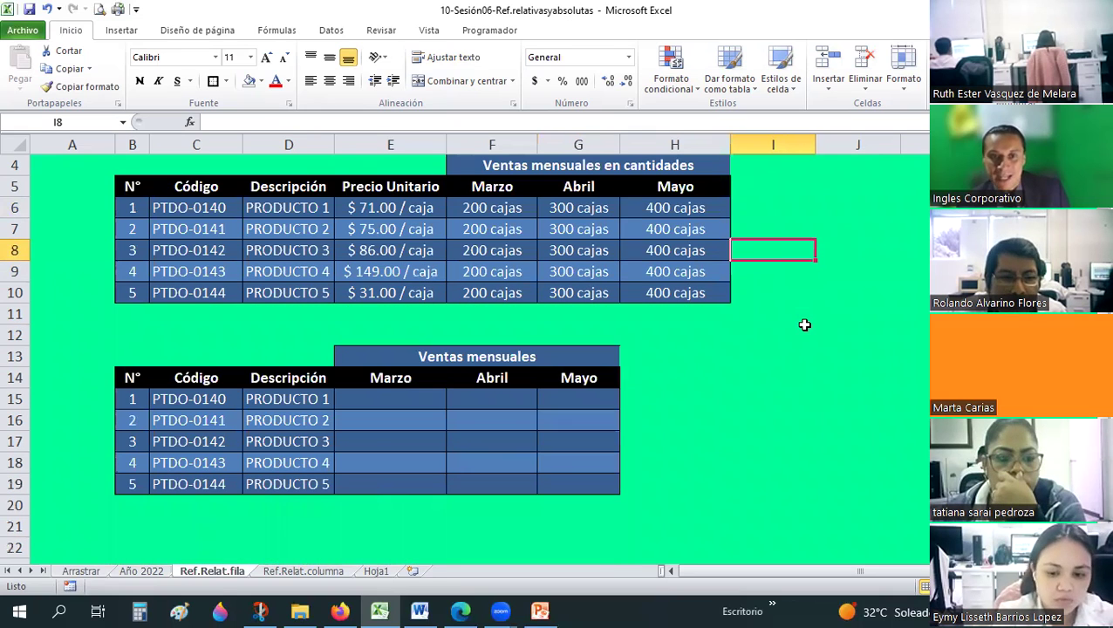
scroll(804, 325, "up", 1)
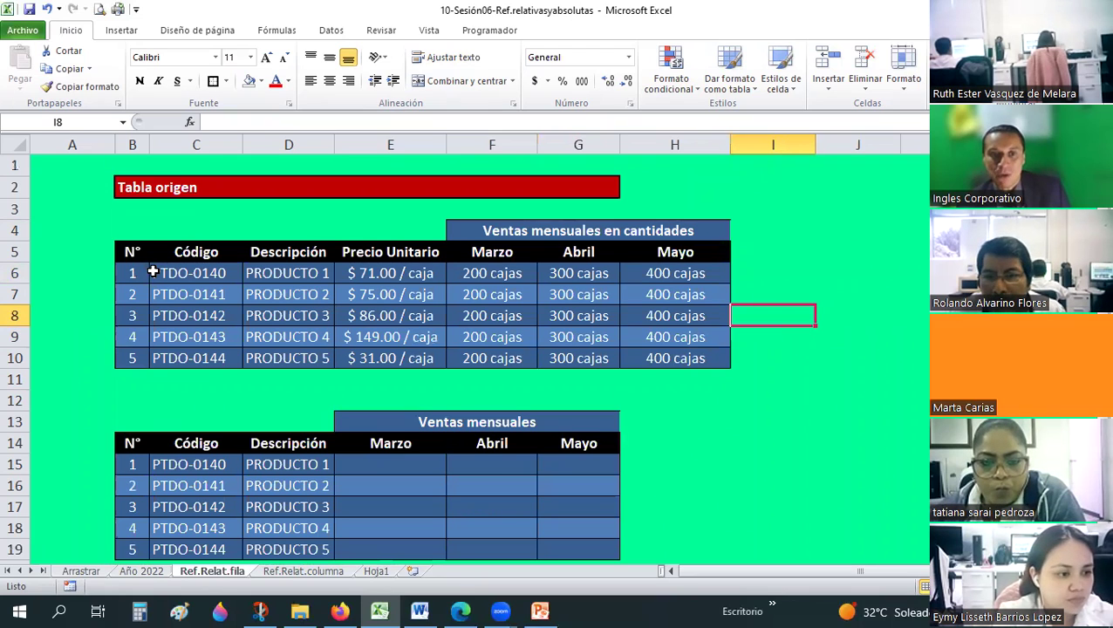
Step: Review the source table's product data and unit prices in C6:E10 and its monthly quantities in F6:H10
left_click_drag(153, 273, 346, 344)
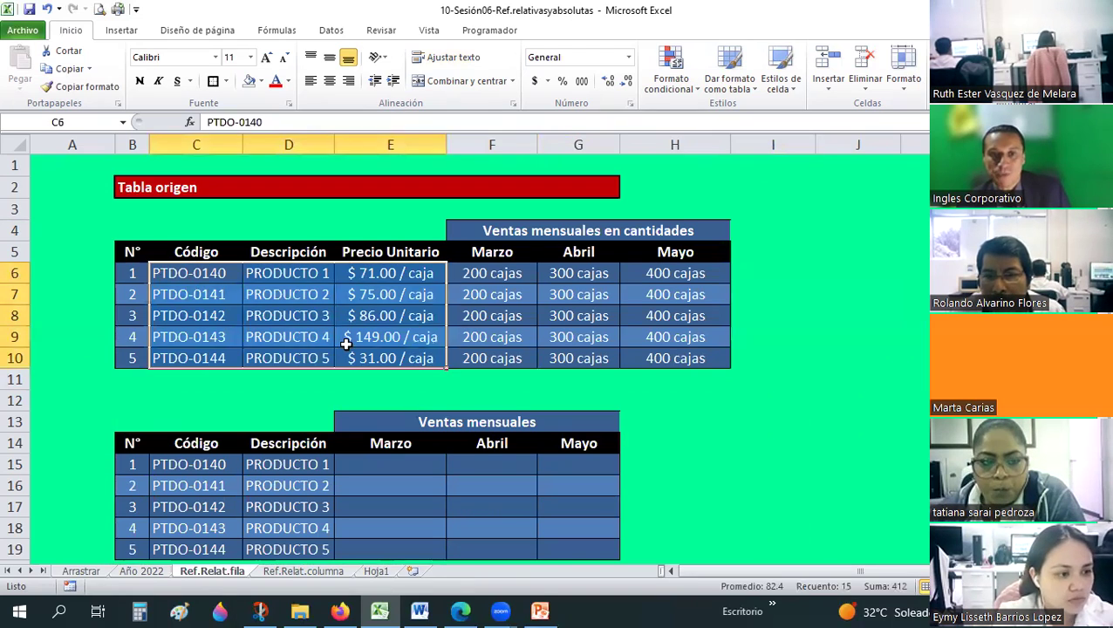
left_click_drag(390, 277, 389, 357)
left_click_drag(486, 273, 685, 359)
left_click(541, 314)
left_click_drag(405, 276, 685, 371)
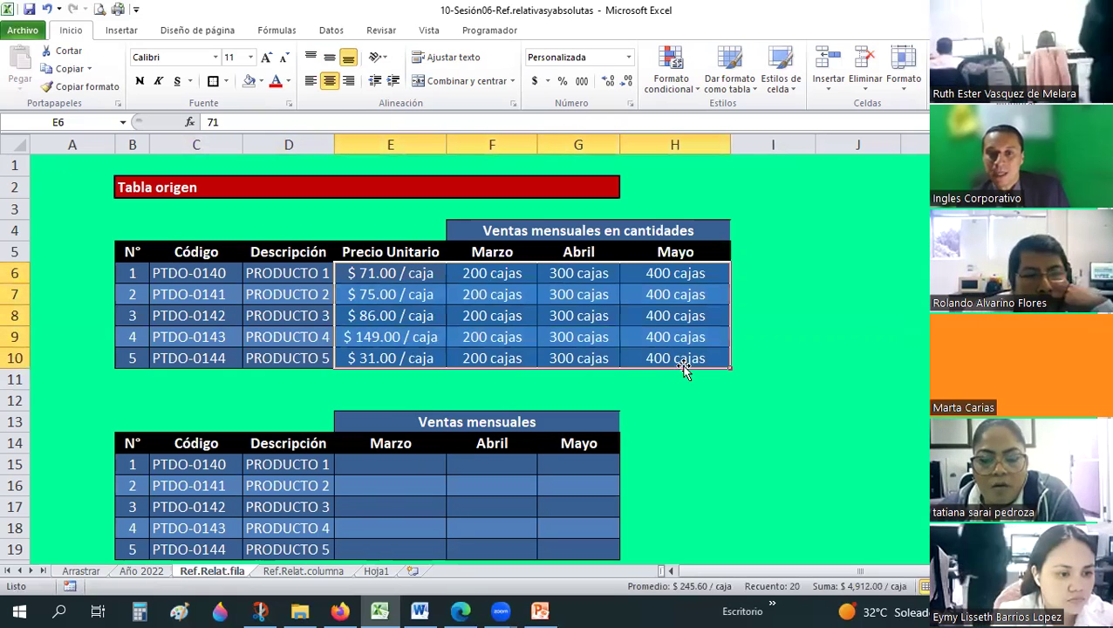
Step: Inspect the custom number format of the PRODUCTO 1 Mayo quantity in H6 and leave the format settings without changes
left_click(660, 276)
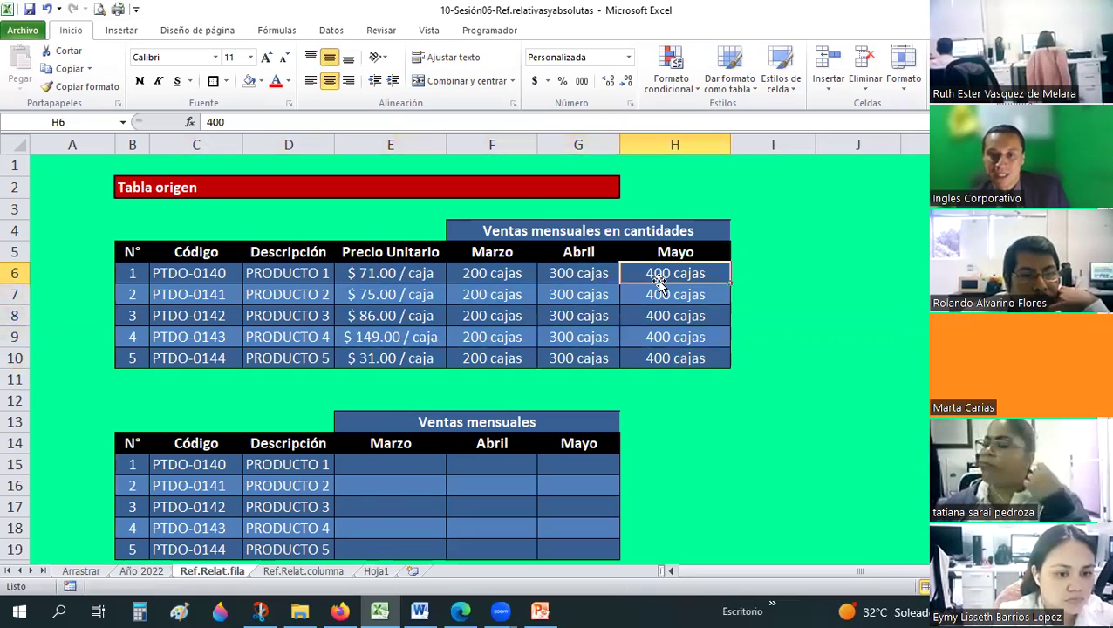
right_click(665, 269)
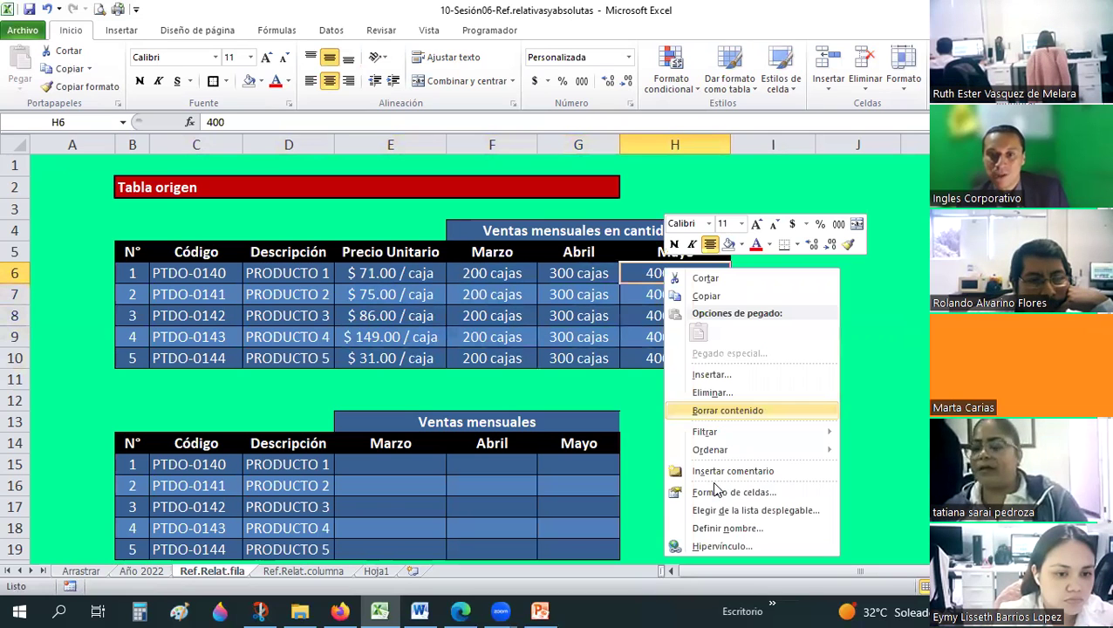
left_click(708, 491)
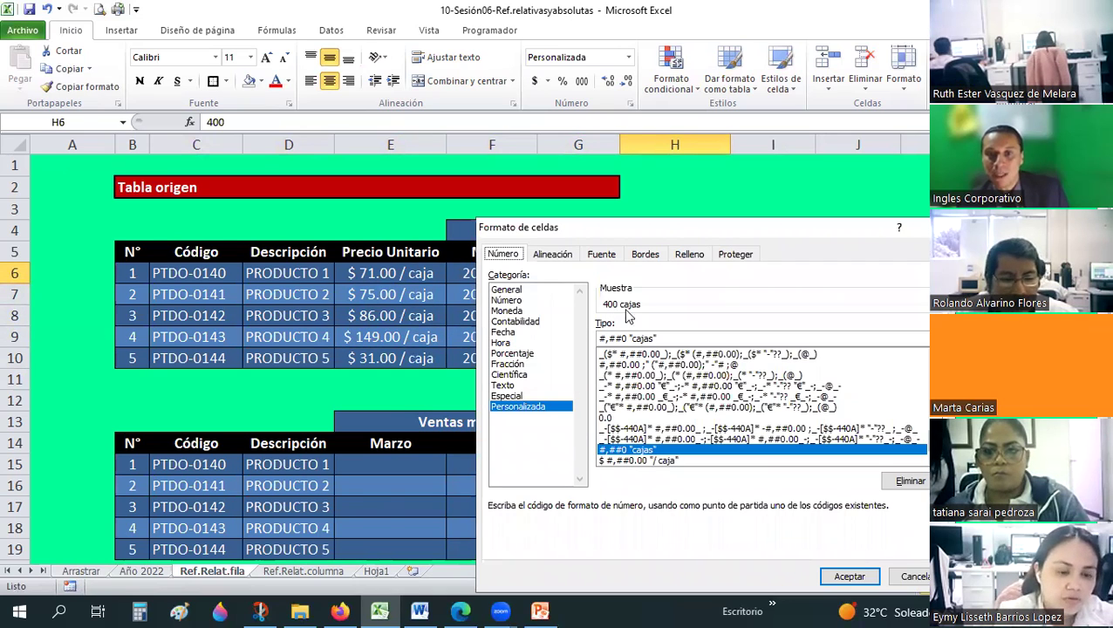
left_click(903, 579)
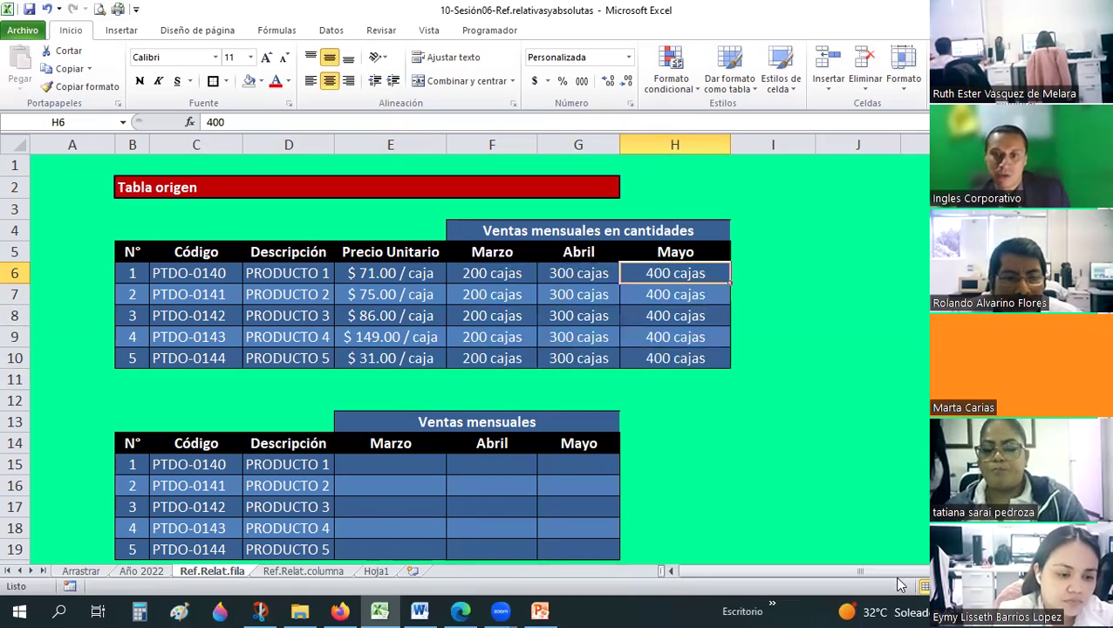
left_click(830, 364)
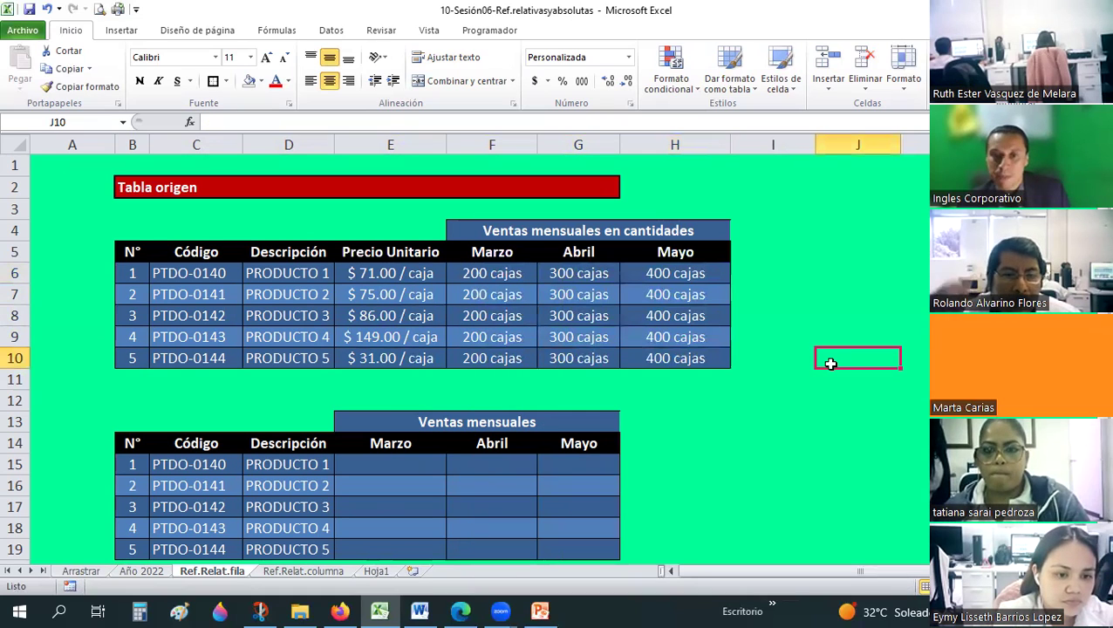
Step: Enter =F6*E6 in E15 to calculate PRODUCTO 1's Marzo sales from quantity and unit price
scroll(422, 363, "down", 1)
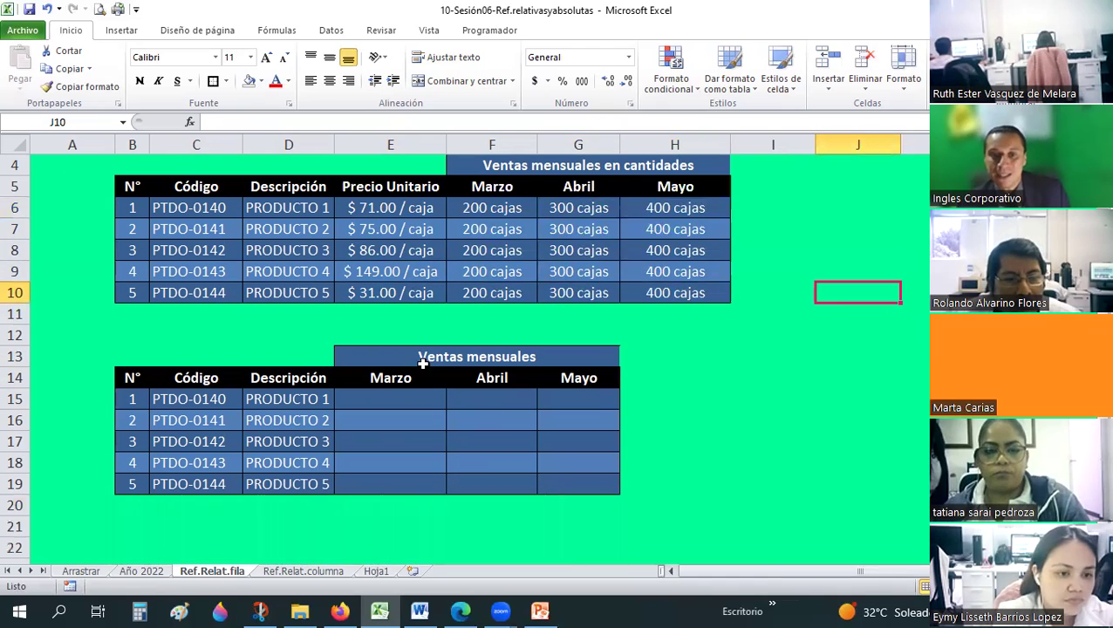
left_click(422, 364)
left_click(398, 399)
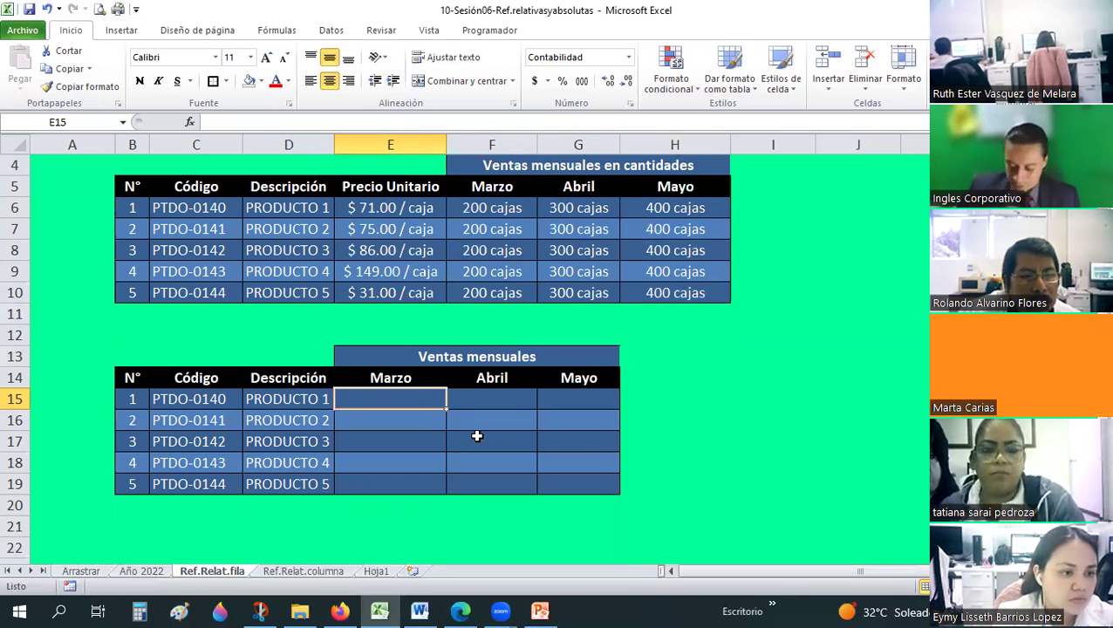
type("=")
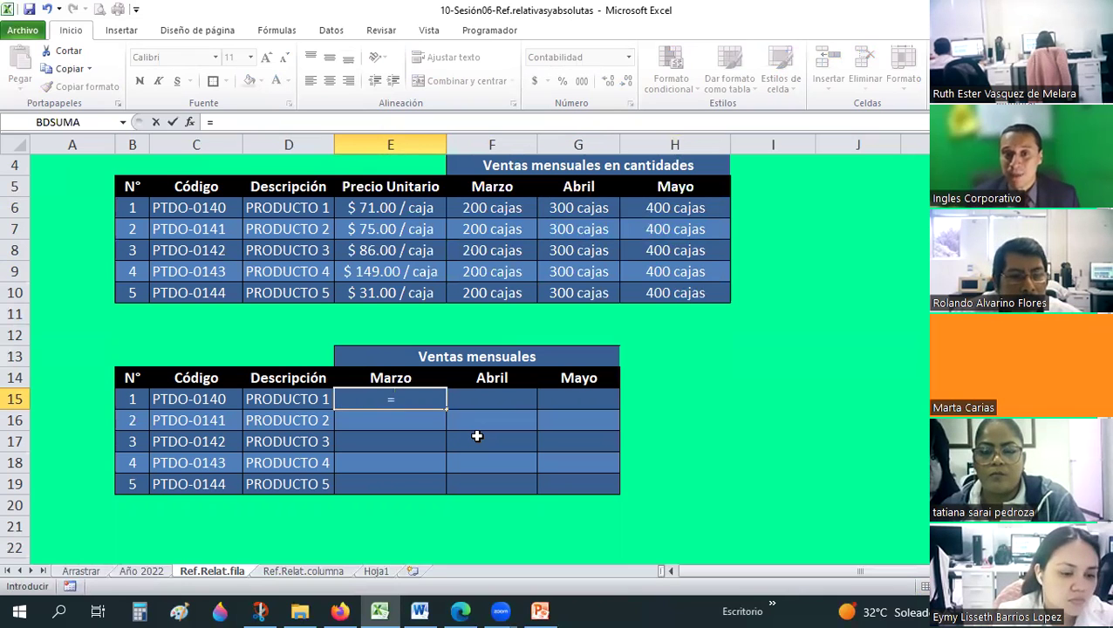
left_click(483, 207)
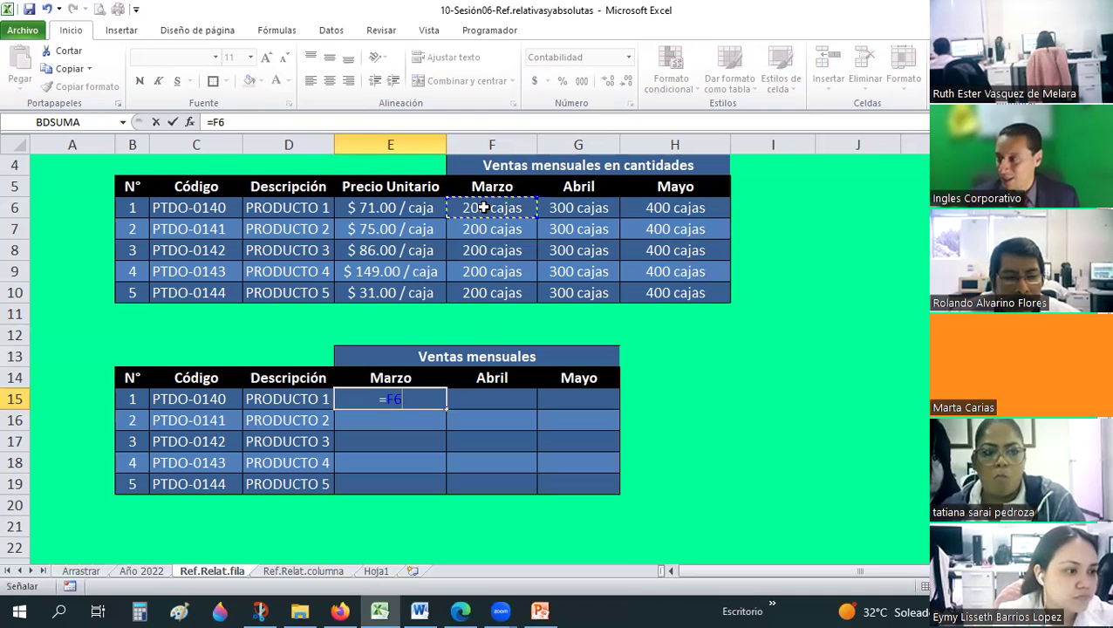
type("*")
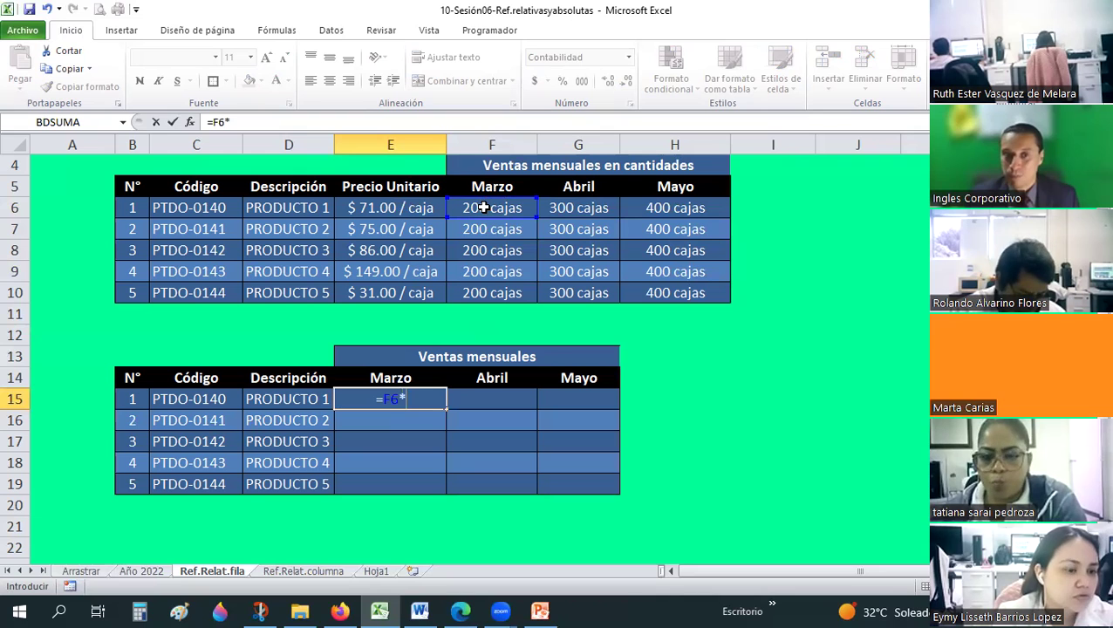
left_click(399, 207)
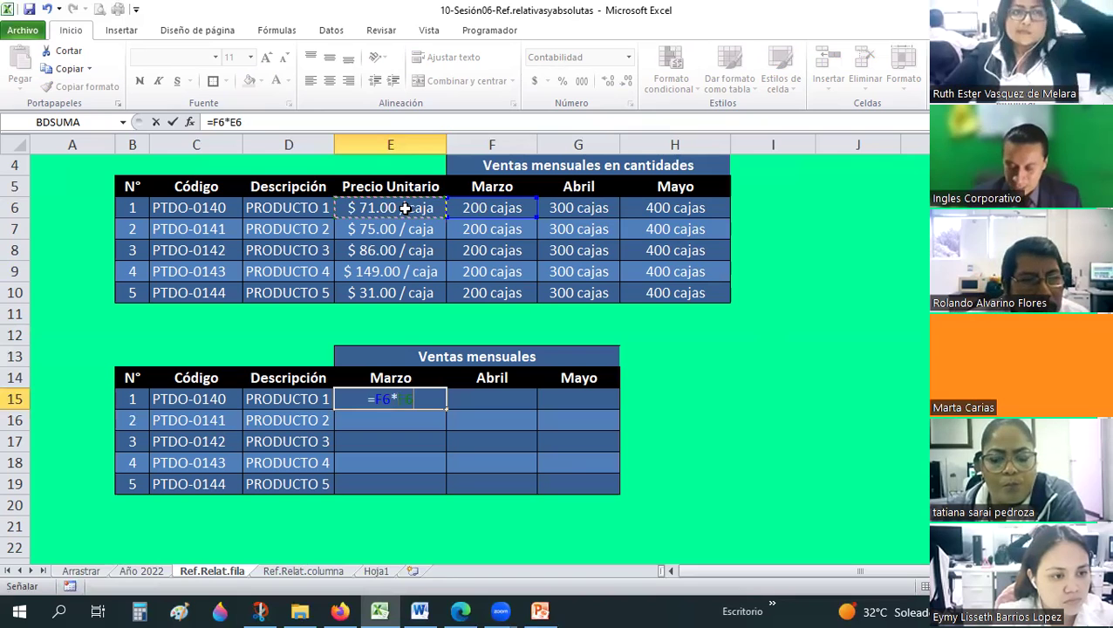
key("ctrl+Return")
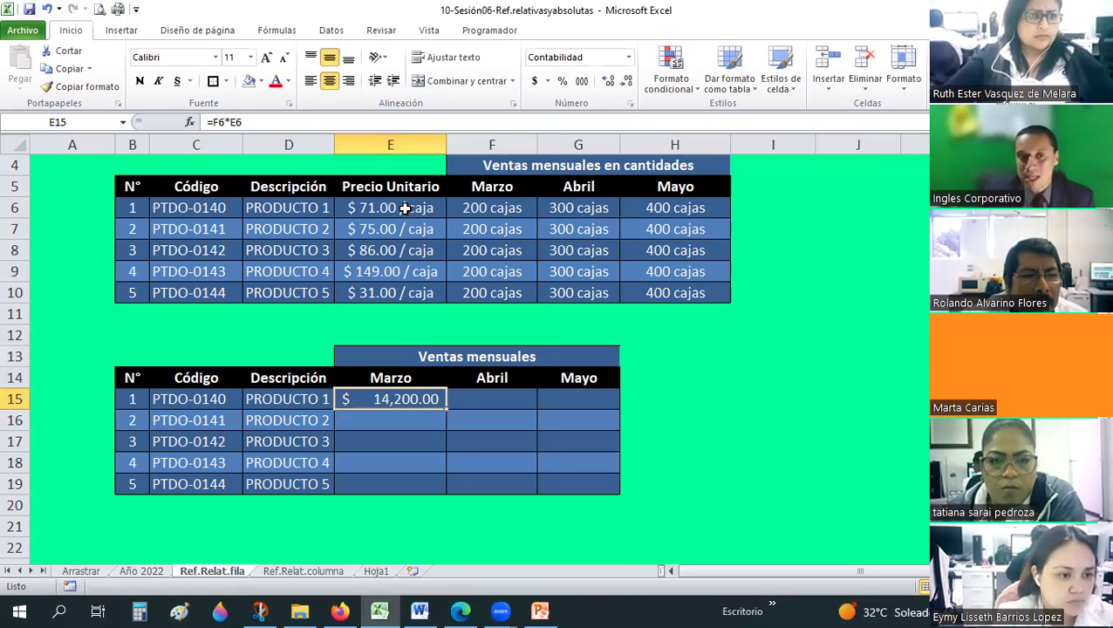
Step: Compare the product codes and descriptions in C6:D10 with those of the Ventas mensuales table in C15:D19
left_click_drag(199, 208, 263, 295)
left_click_drag(187, 399, 262, 486)
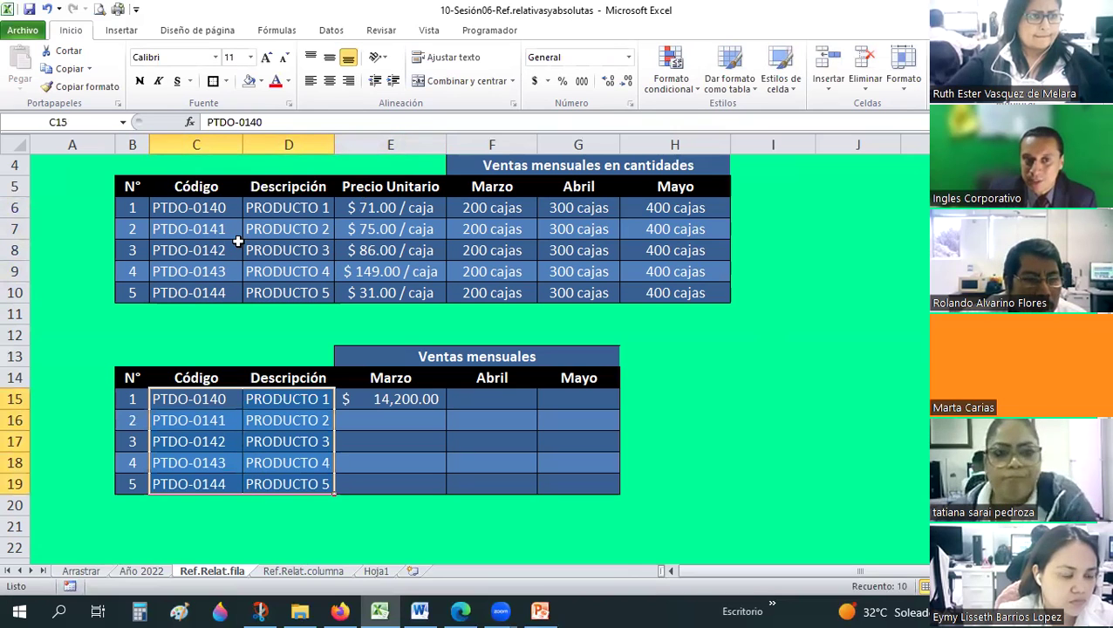
left_click(212, 212)
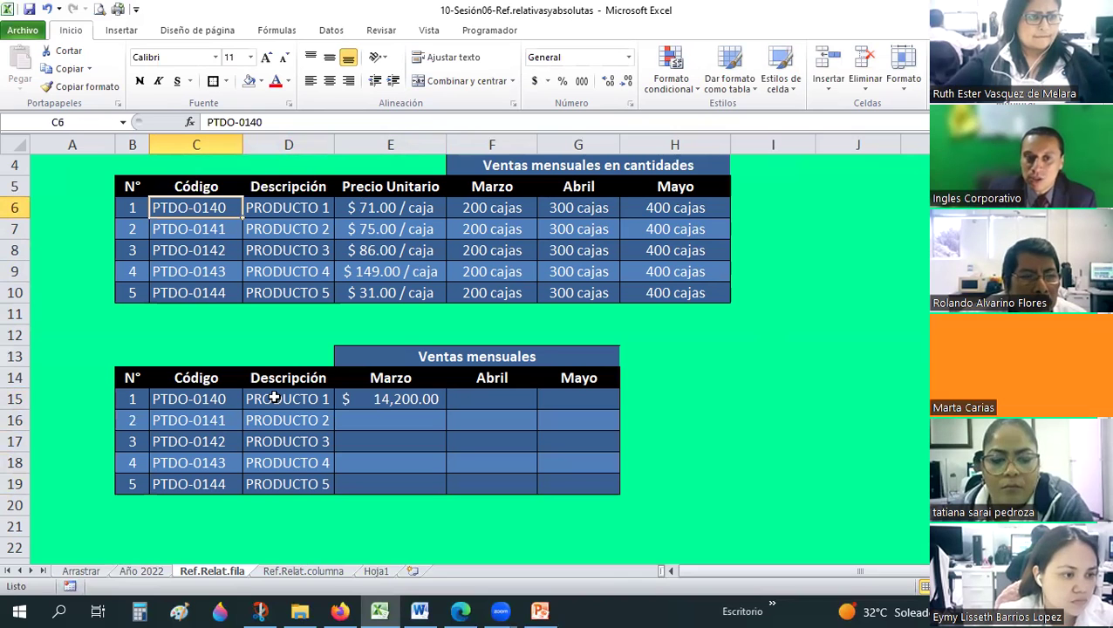
Step: Copy the Marzo formula in E15, paste only the formula into E16:E19, and check E16 against its unit price in E7
left_click(394, 399)
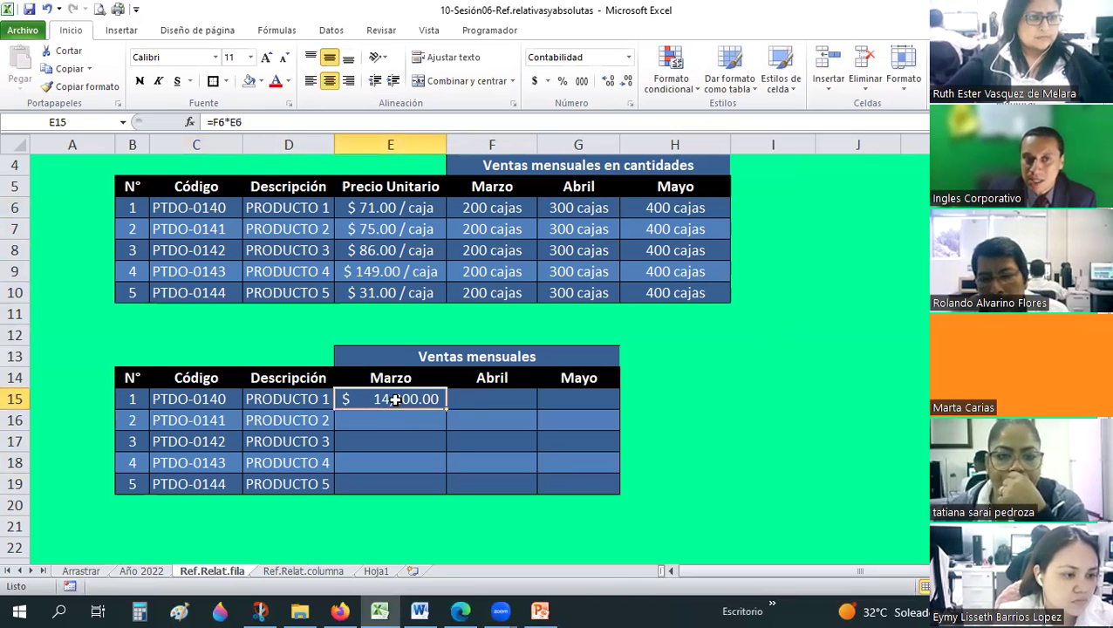
left_click(75, 69)
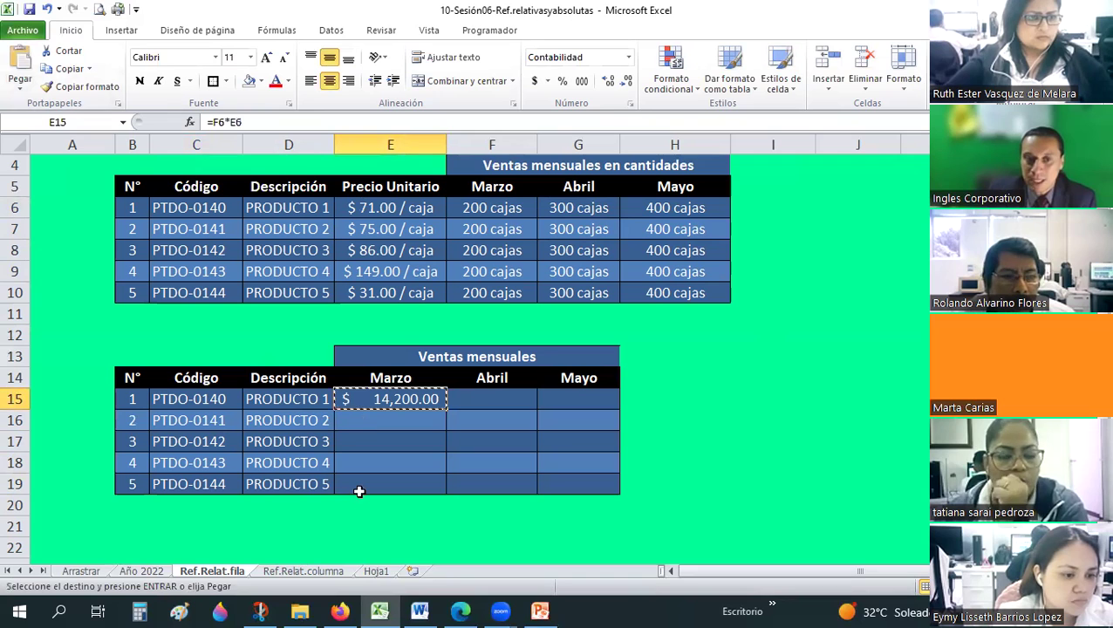
left_click_drag(359, 420, 359, 485)
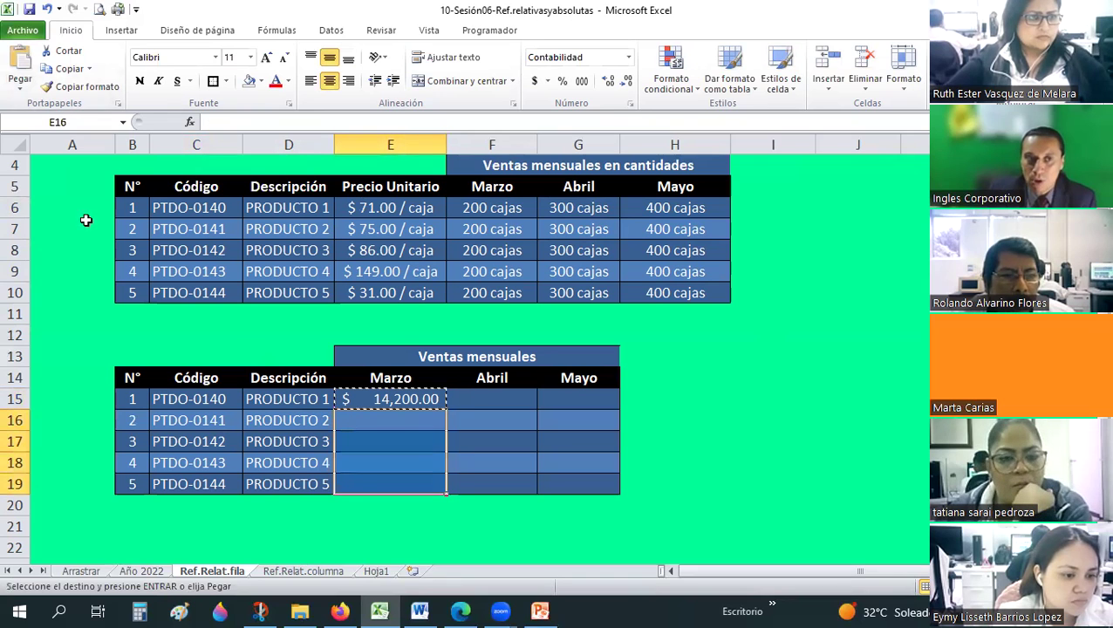
left_click(20, 86)
left_click(41, 124)
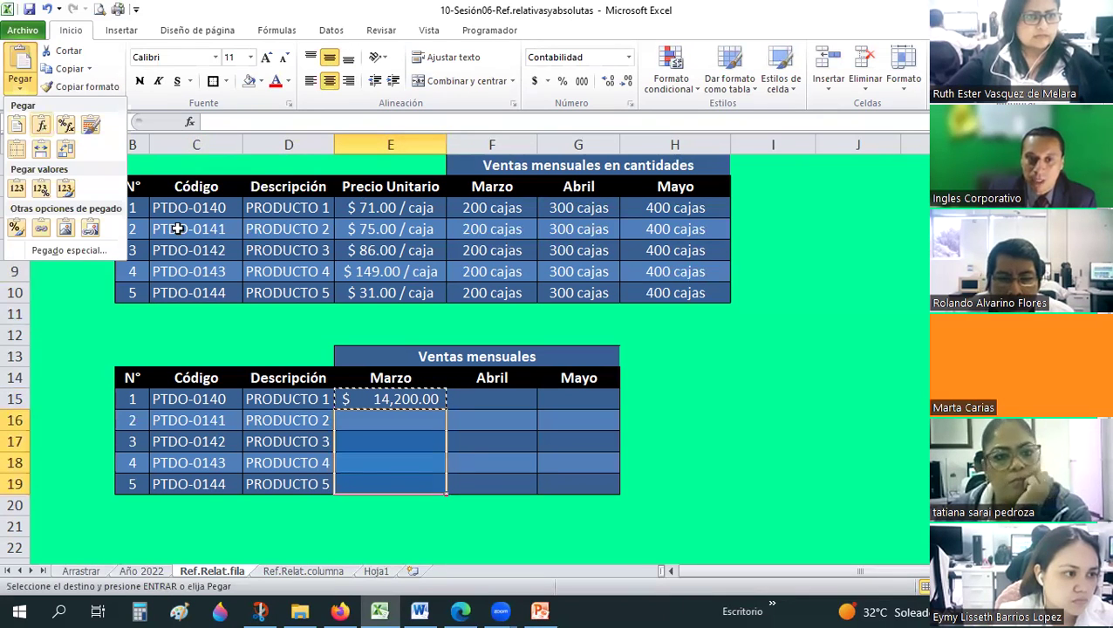
left_click(419, 419)
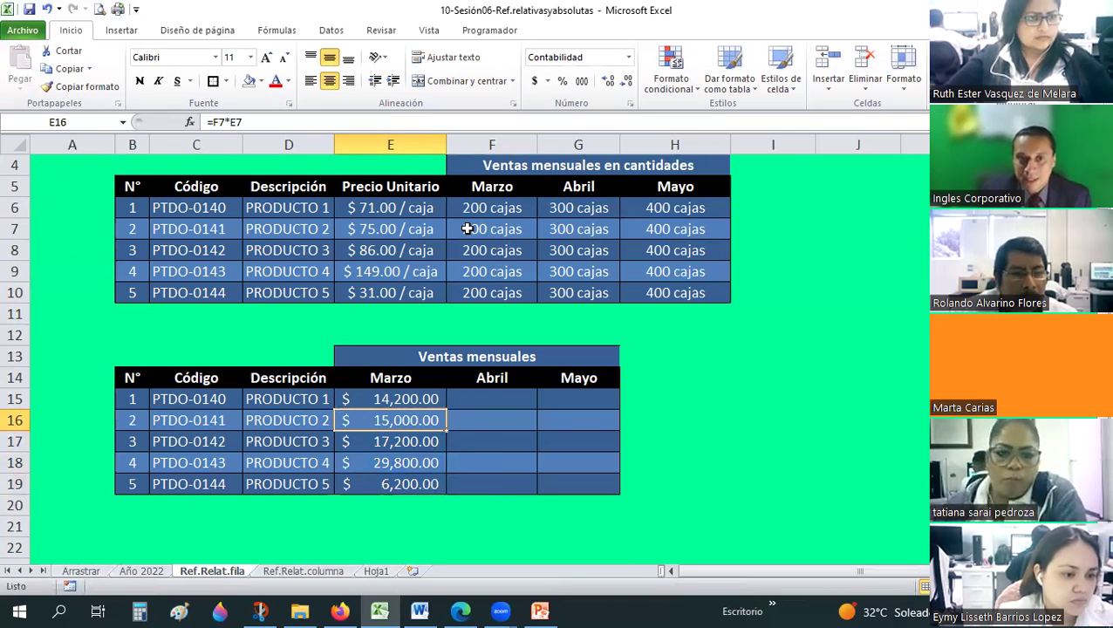
left_click(376, 225)
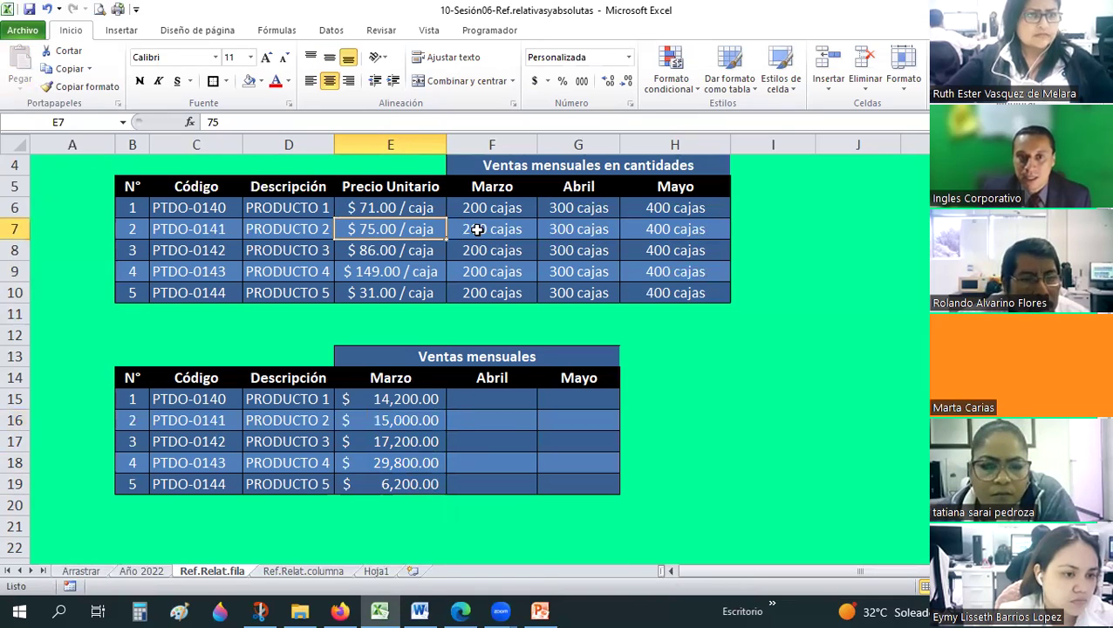
Step: Fill the Marzo formula from E15 down through E19 to demonstrate the autofill method
left_click(403, 394)
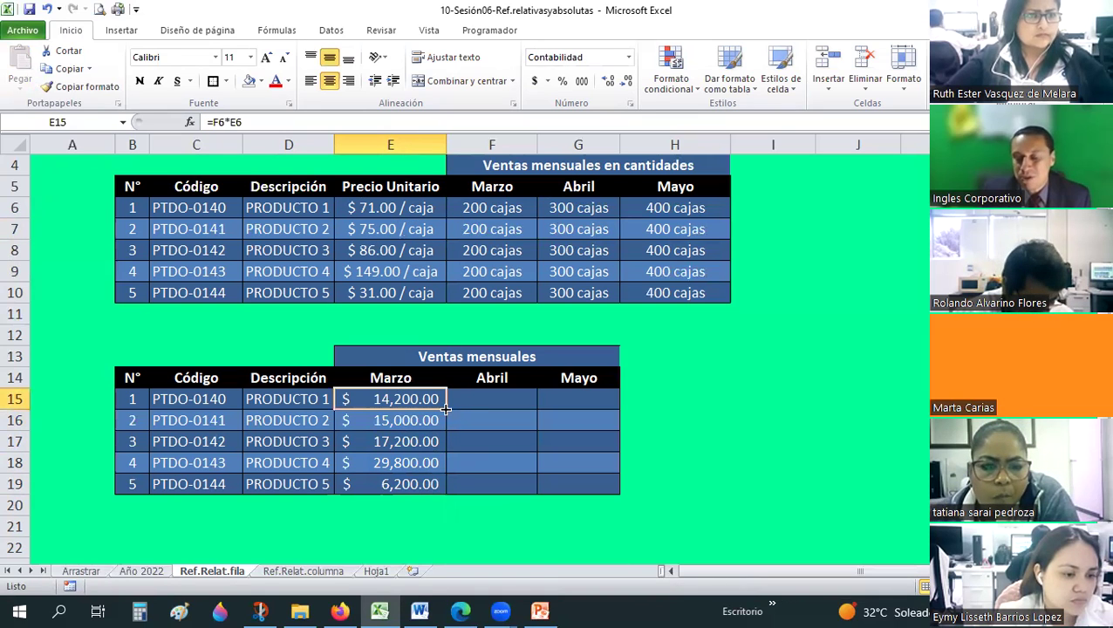
left_click_drag(445, 409, 392, 484)
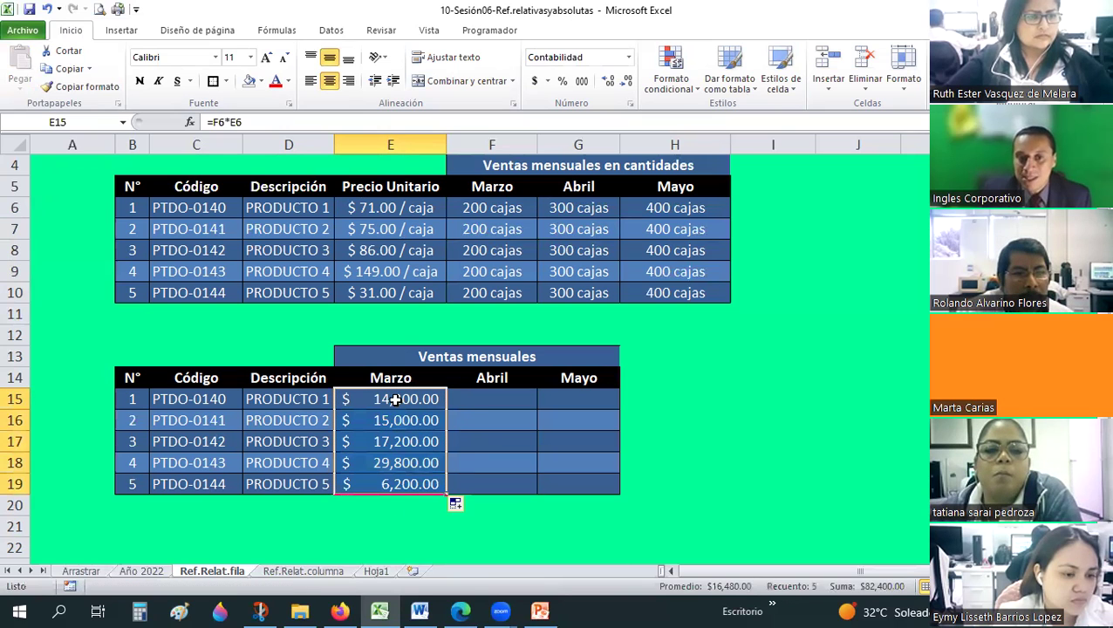
left_click(395, 398)
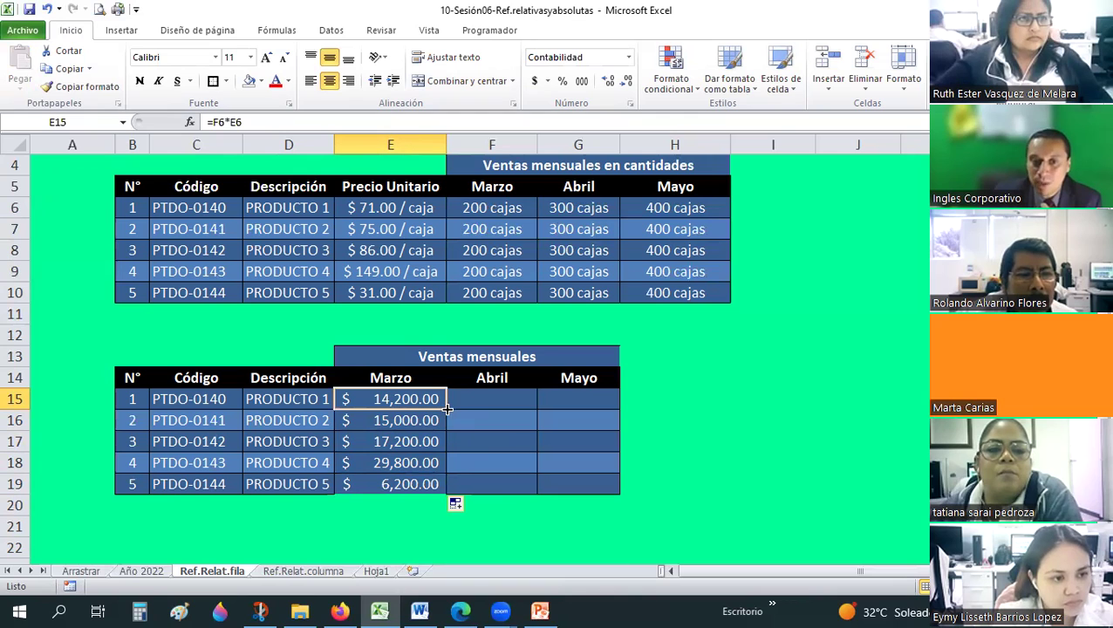
left_click_drag(448, 409, 448, 494)
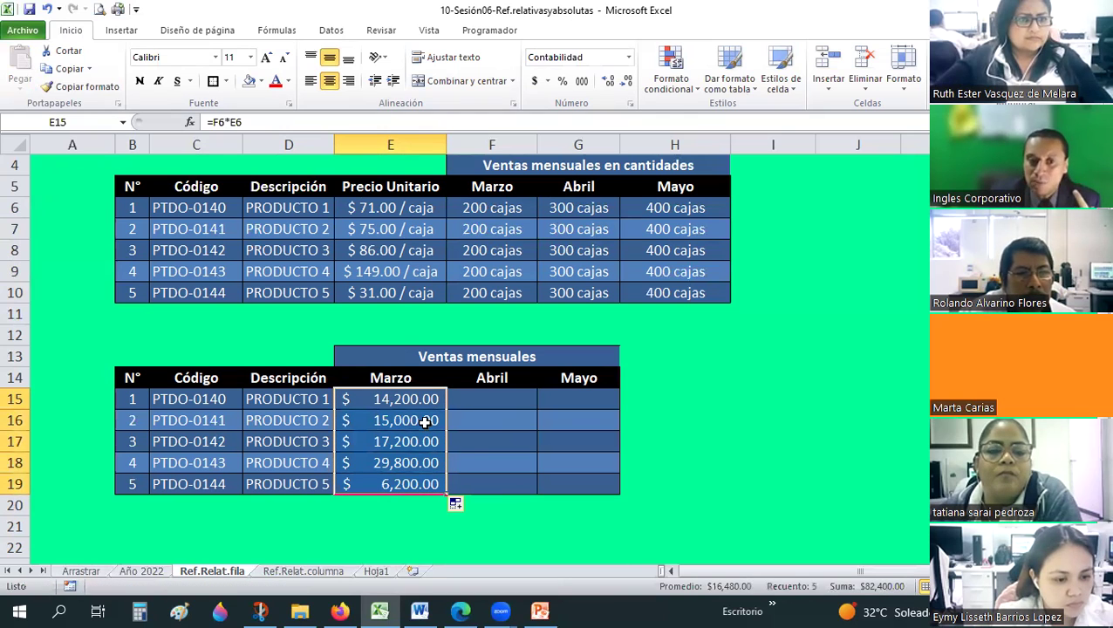
Step: Compare the Marzo formulas in E15:E17 with the unit prices and Marzo quantities they reference in the source table
left_click(424, 421)
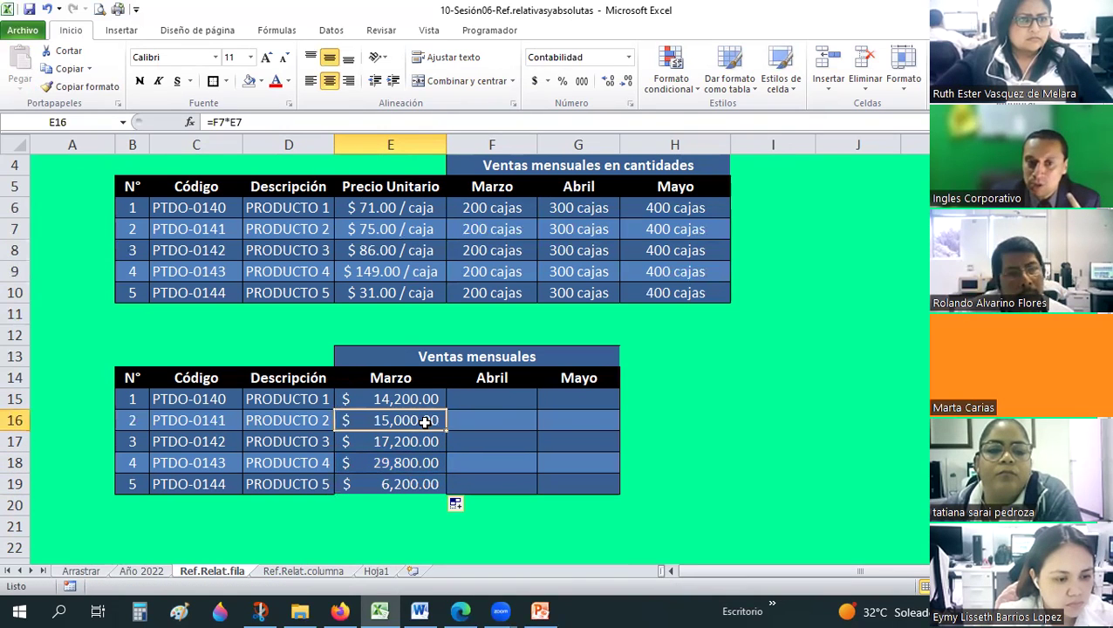
left_click(492, 209)
left_click(417, 422)
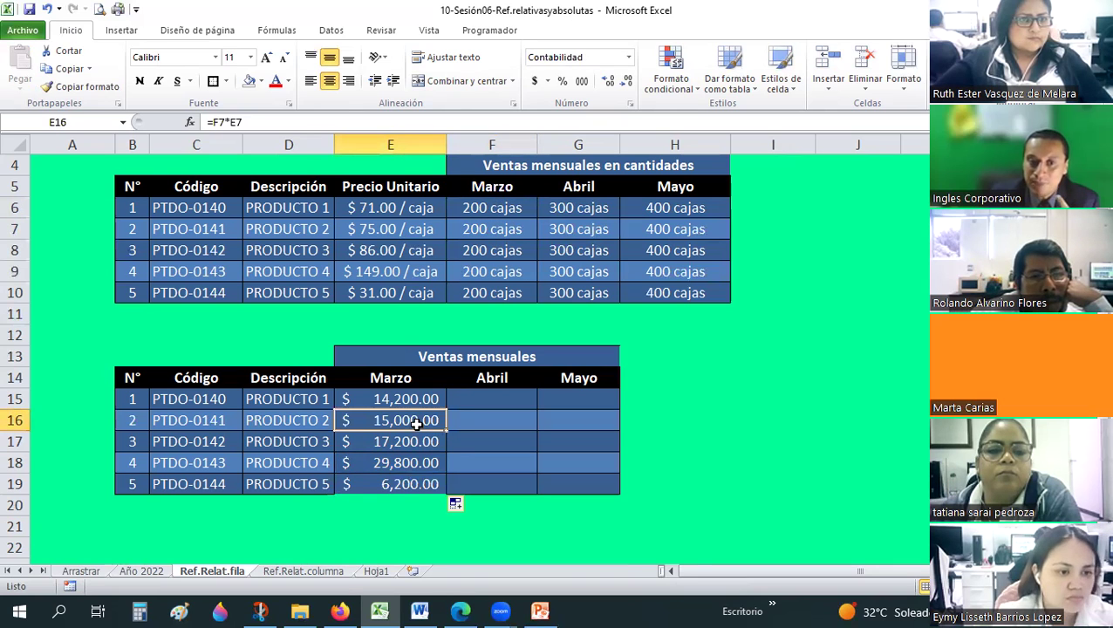
left_click(419, 226)
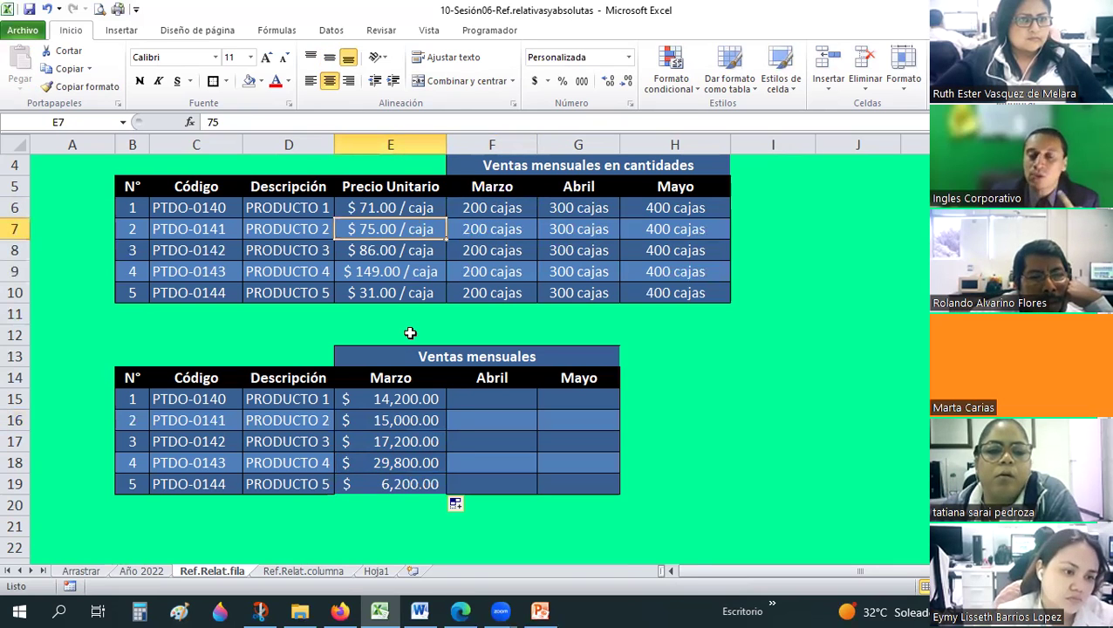
left_click(408, 439)
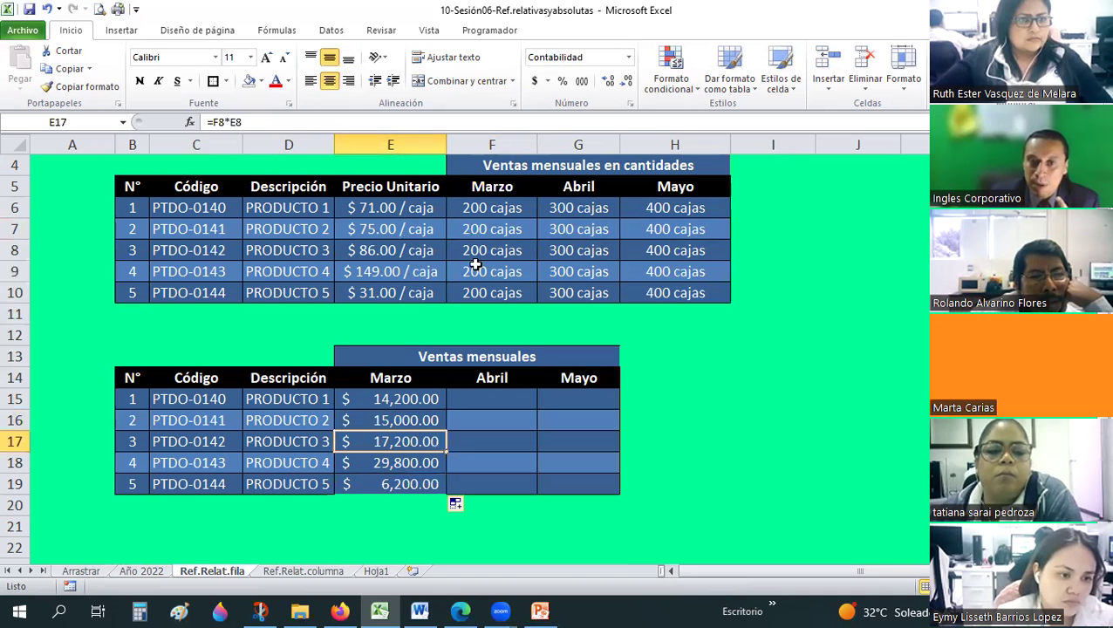
left_click(429, 248)
left_click(420, 426)
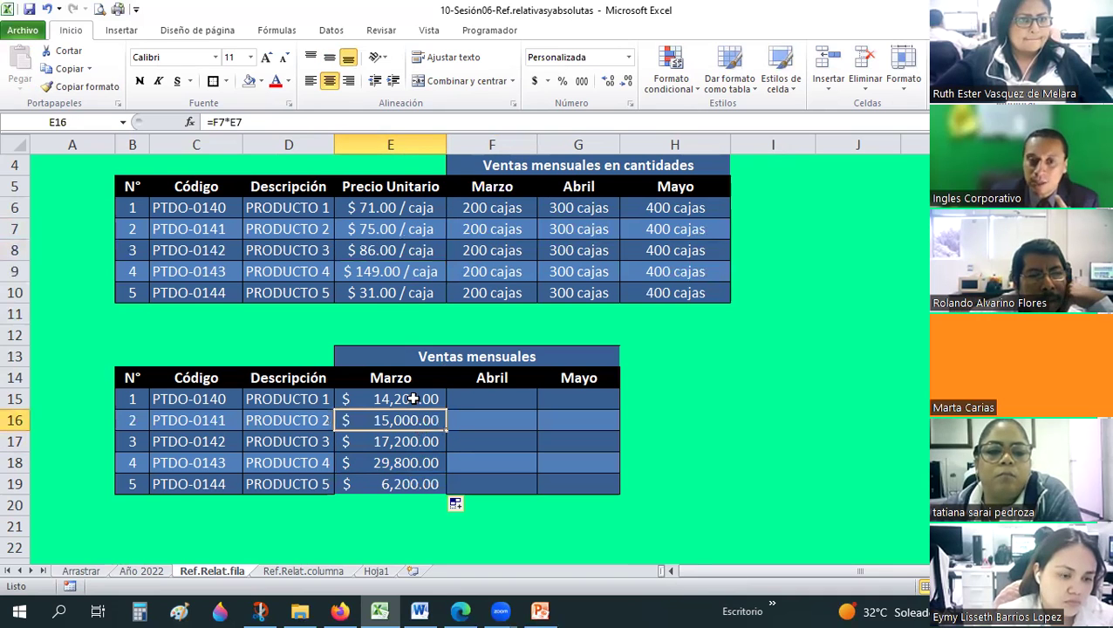
left_click(412, 398)
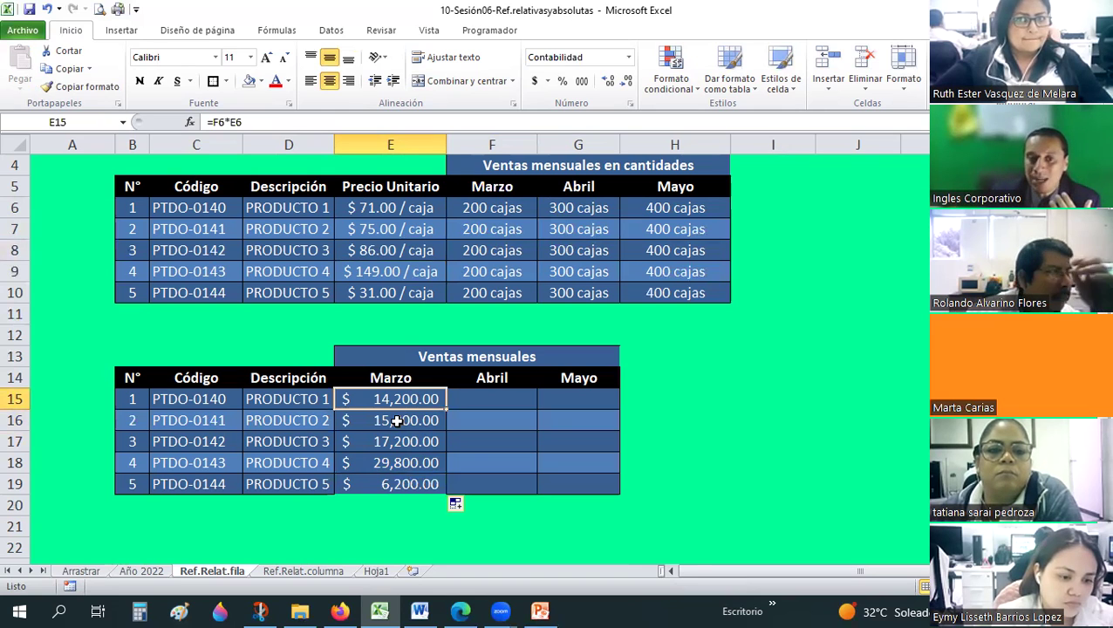
left_click(397, 420)
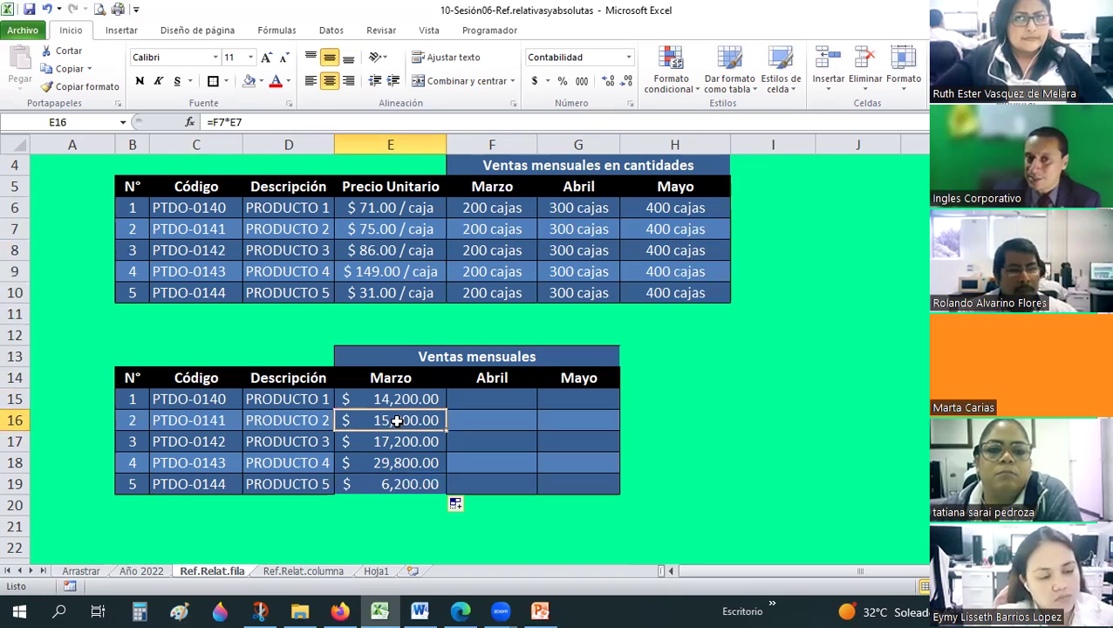
Step: Enter +E8*F8 in J8, outside the tables, to multiply PRODUCTO 3's unit price by its Marzo quantity
left_click(835, 250)
type("+")
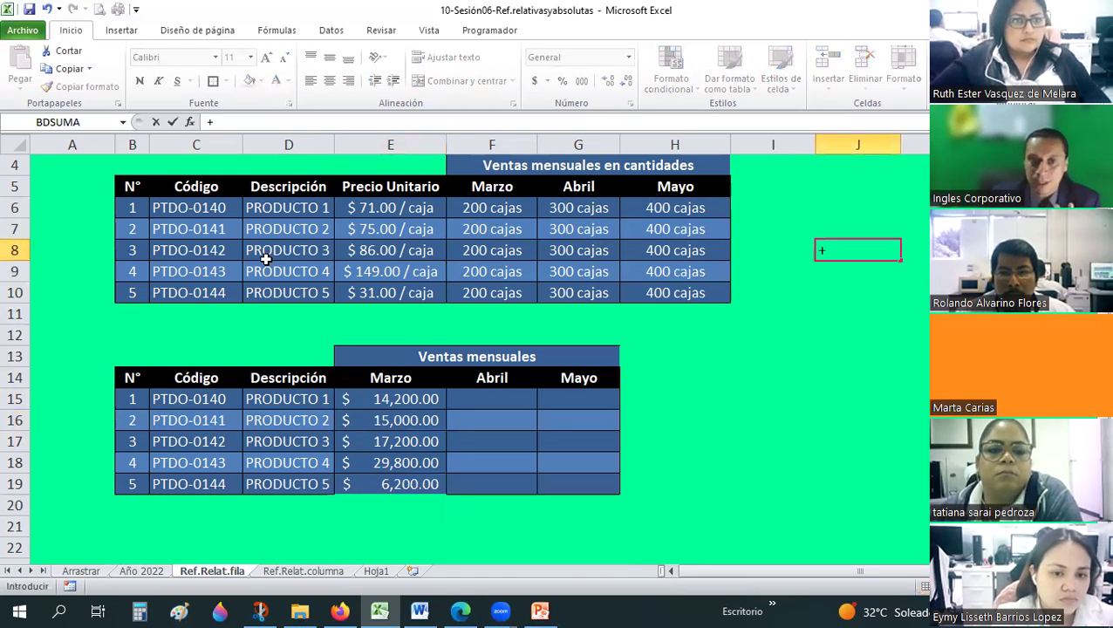
left_click(392, 252)
type("*")
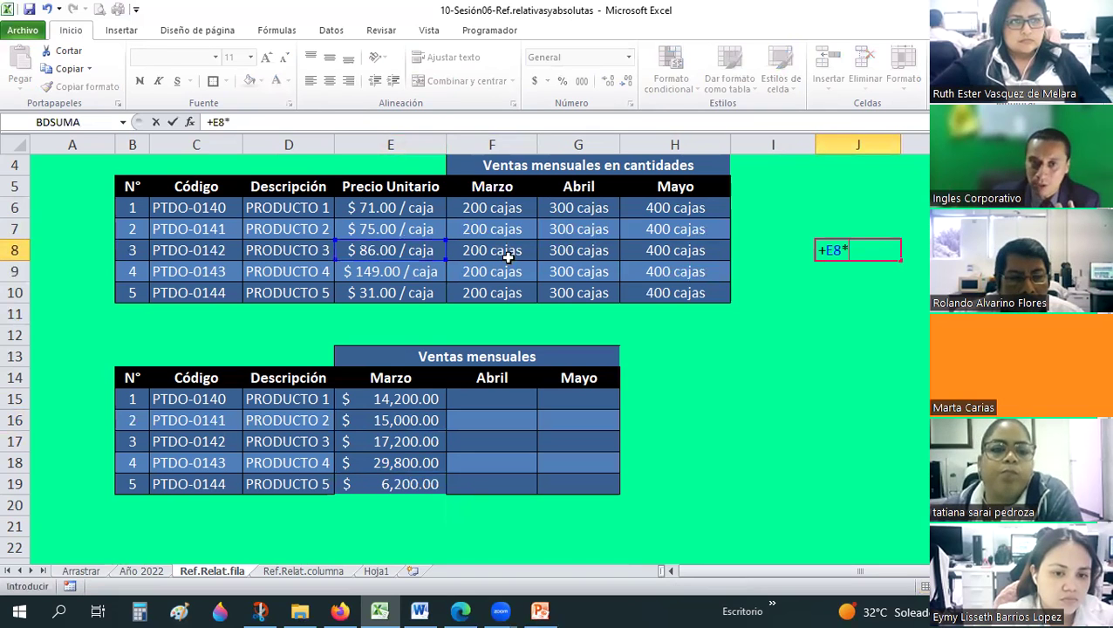
left_click(497, 252)
key("Return")
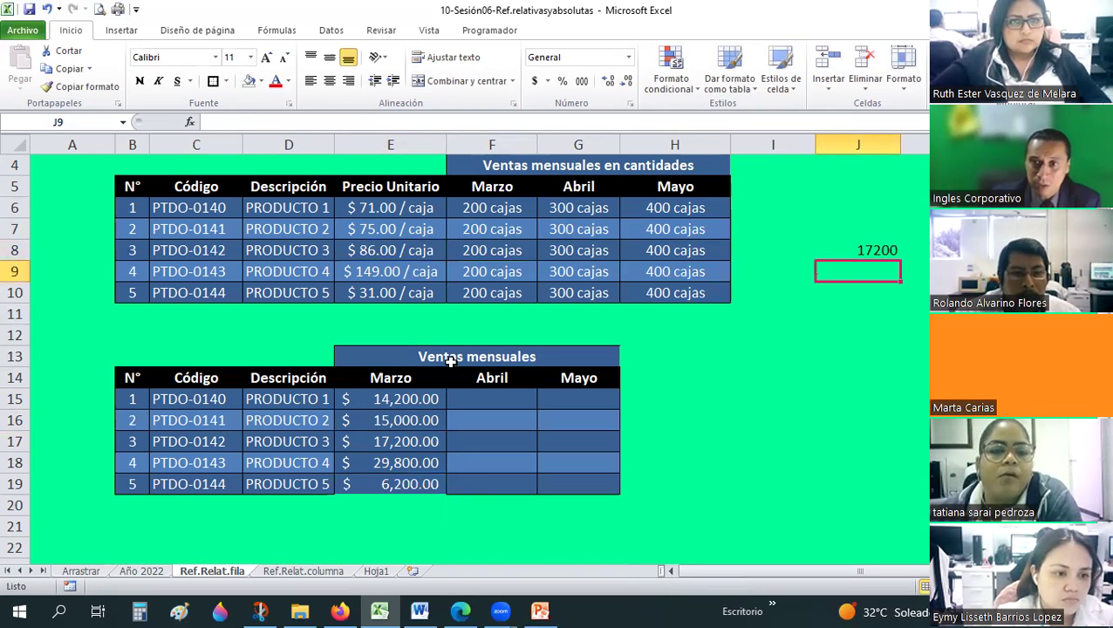
left_click(914, 250)
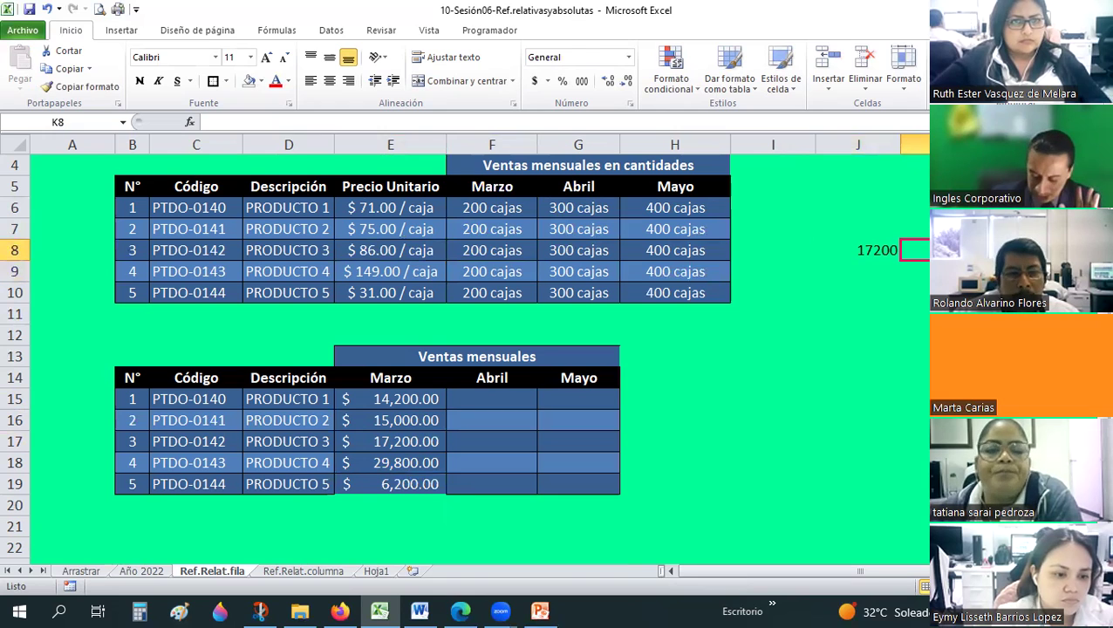
Step: Enter =J8=E17 in K8 to test whether the manual PRODUCTO 3 calculation matches its Marzo sales
type("=")
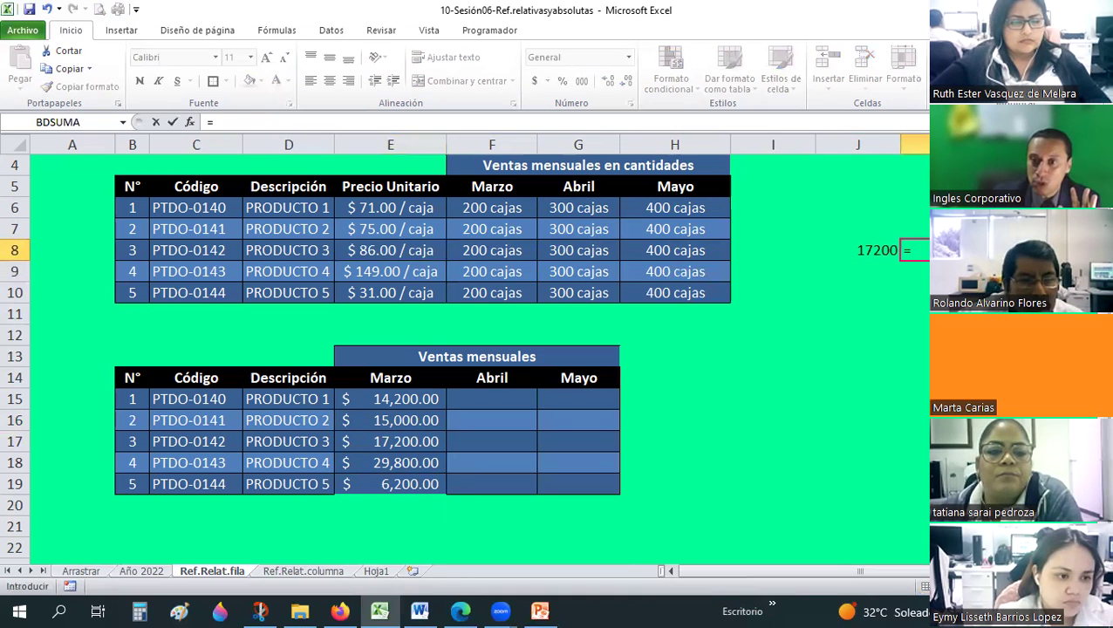
left_click(854, 251)
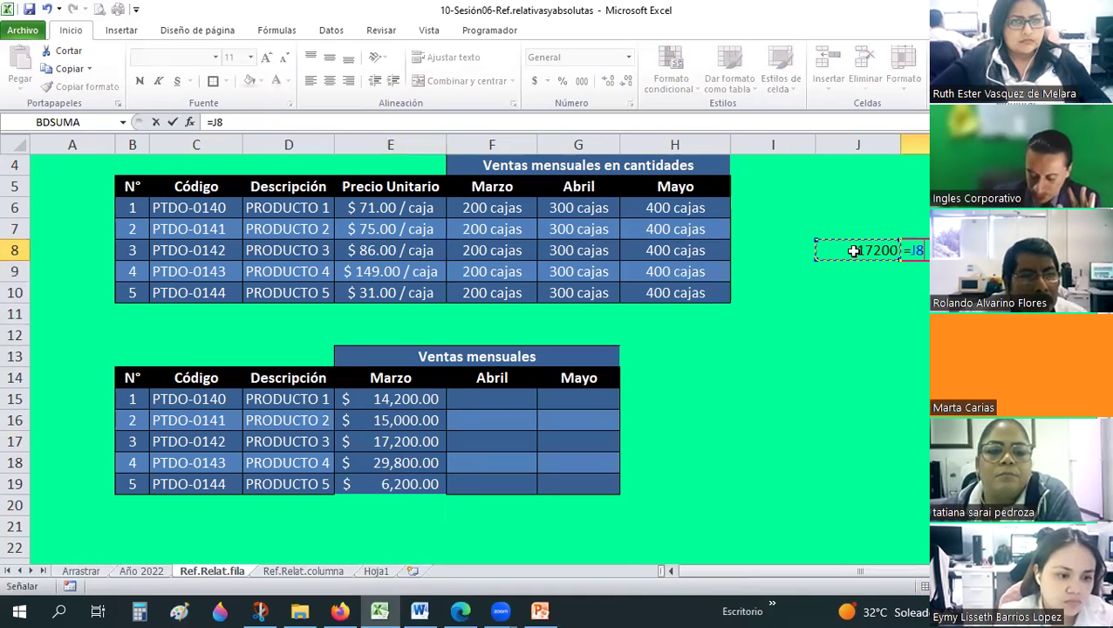
type("=")
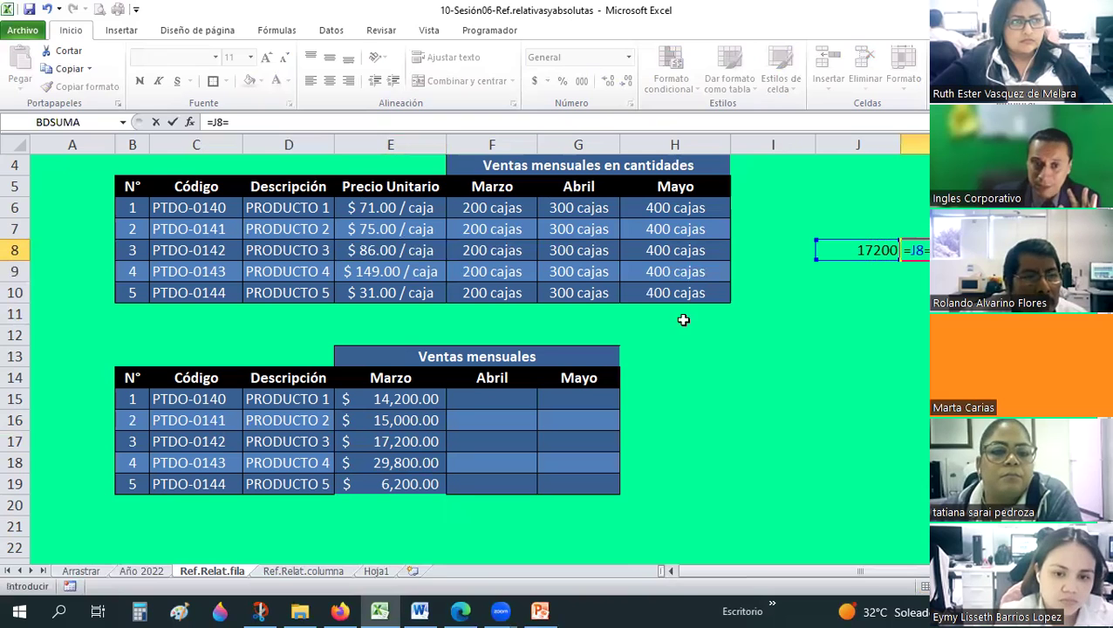
left_click(397, 445)
key("Return")
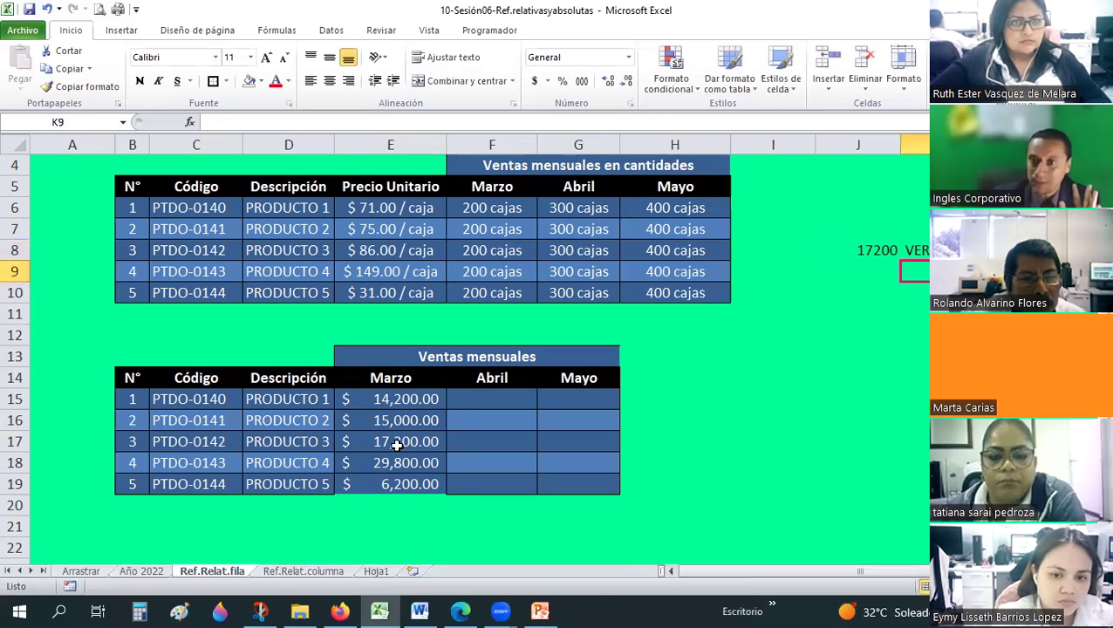
Step: Review the test formulas in K8 and J8, then clear both cells
key("Up")
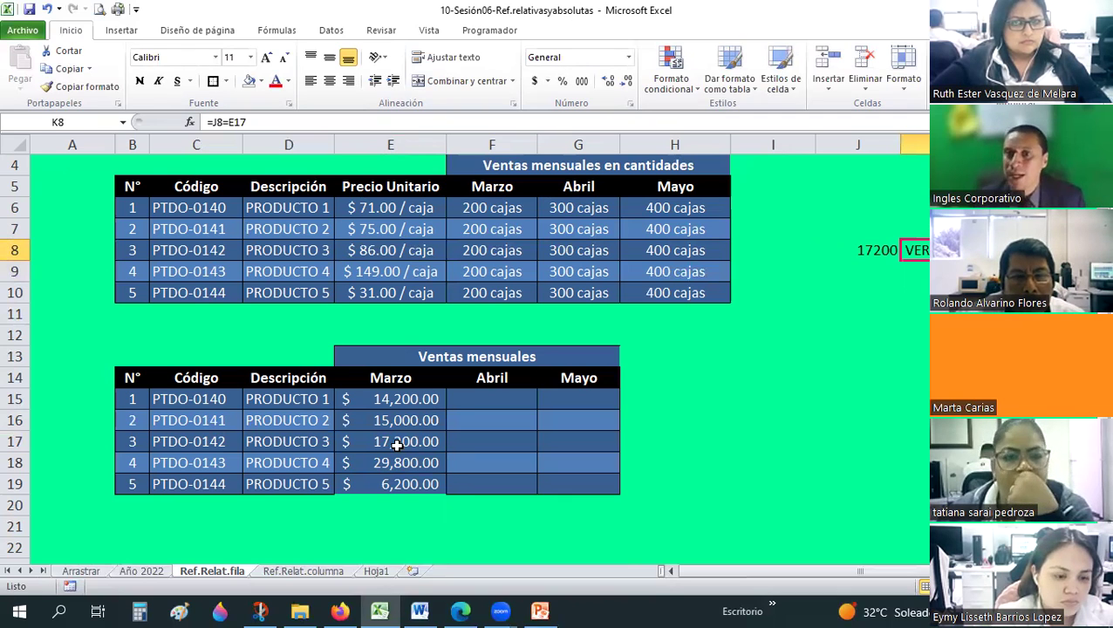
key("Left")
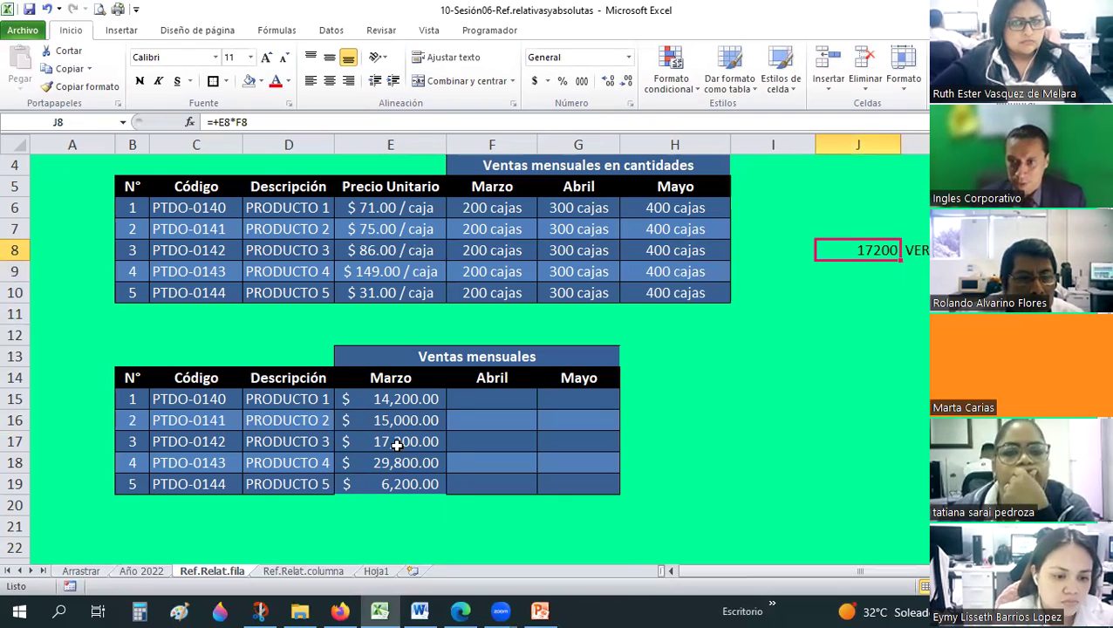
key("Right")
key("shift+Left")
key("Delete")
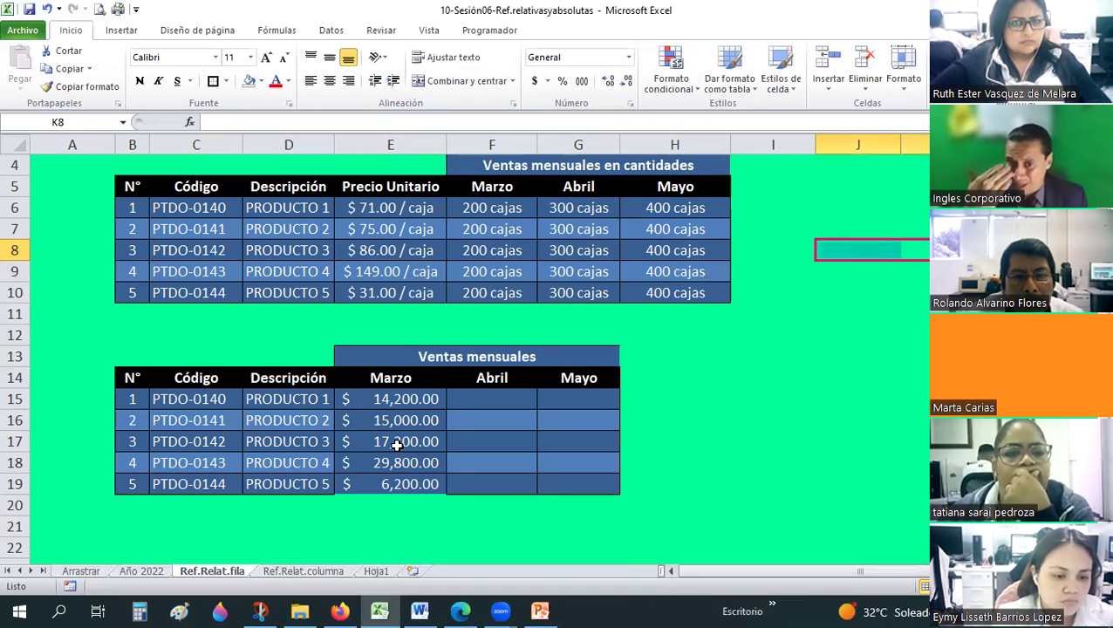
Step: Autofill the Marzo formulas from E15:E19 across into the Abril cells F15:F19 and check which cells F15 references
left_click_drag(390, 398, 399, 490)
left_click(409, 398)
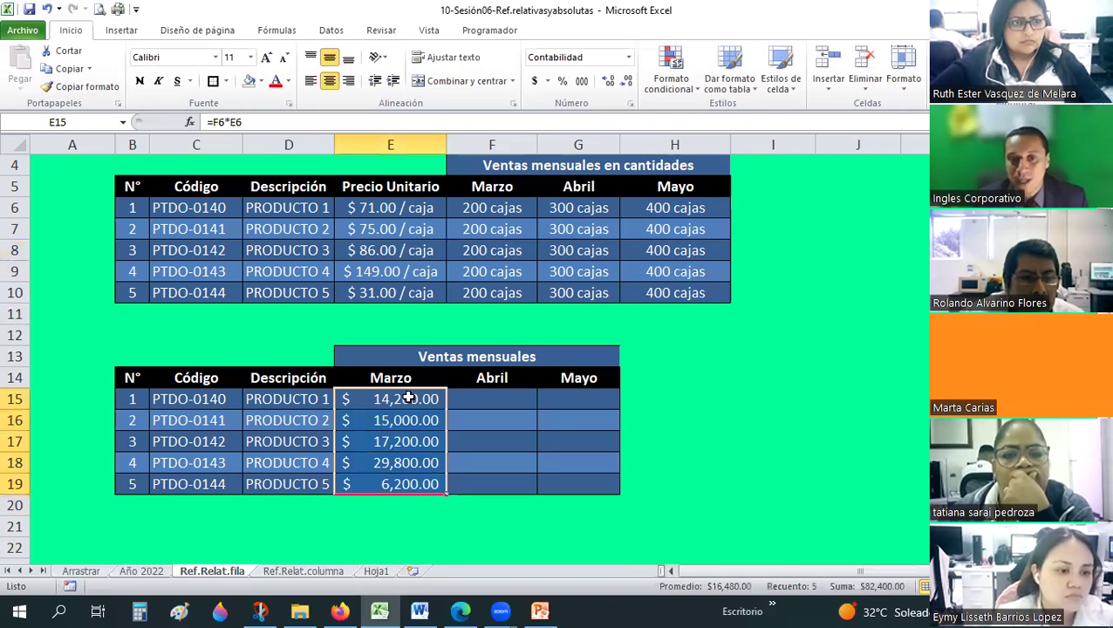
left_click_drag(441, 415, 490, 394)
left_click(489, 399)
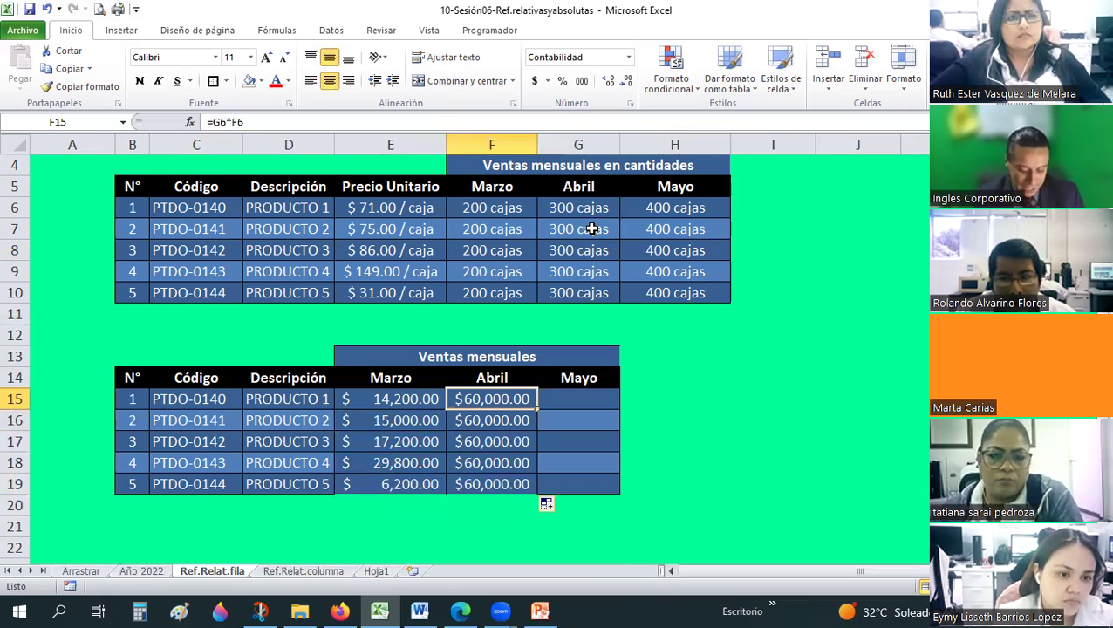
key("F2")
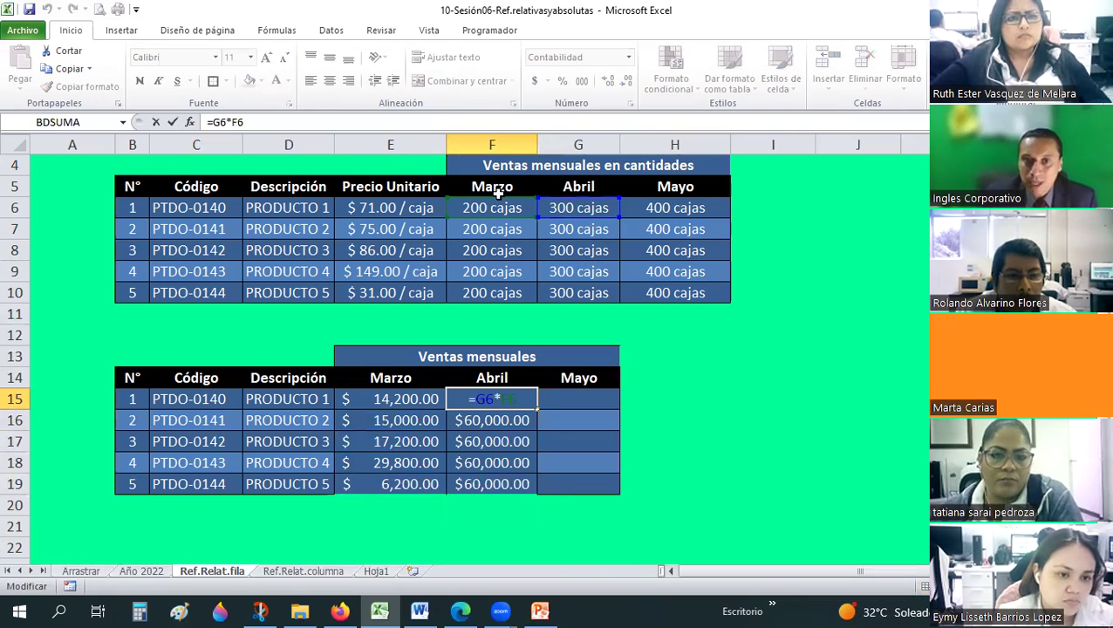
key("Escape")
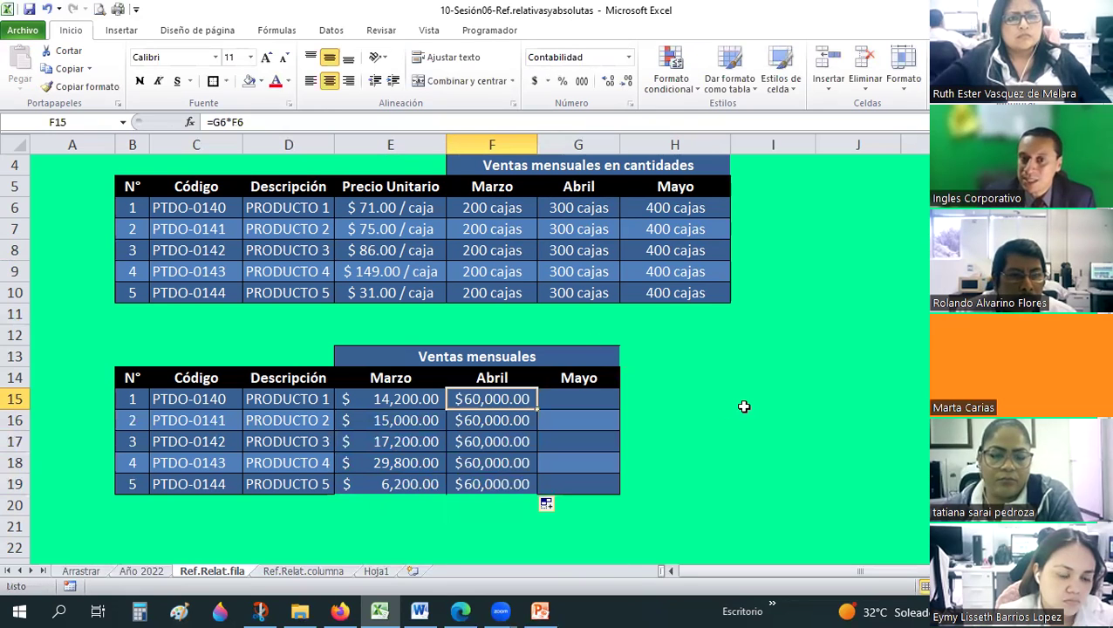
Step: Enter =G6*E6 in I15, outside the tables, to multiply PRODUCTO 1's Abril quantity by its unit price
left_click(740, 400)
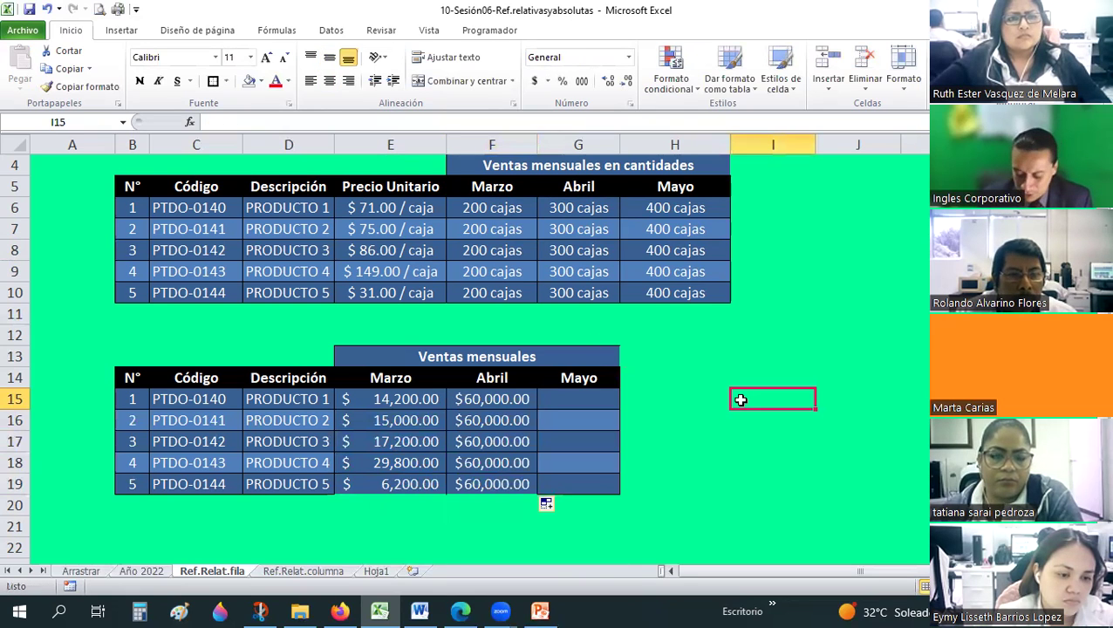
type("=")
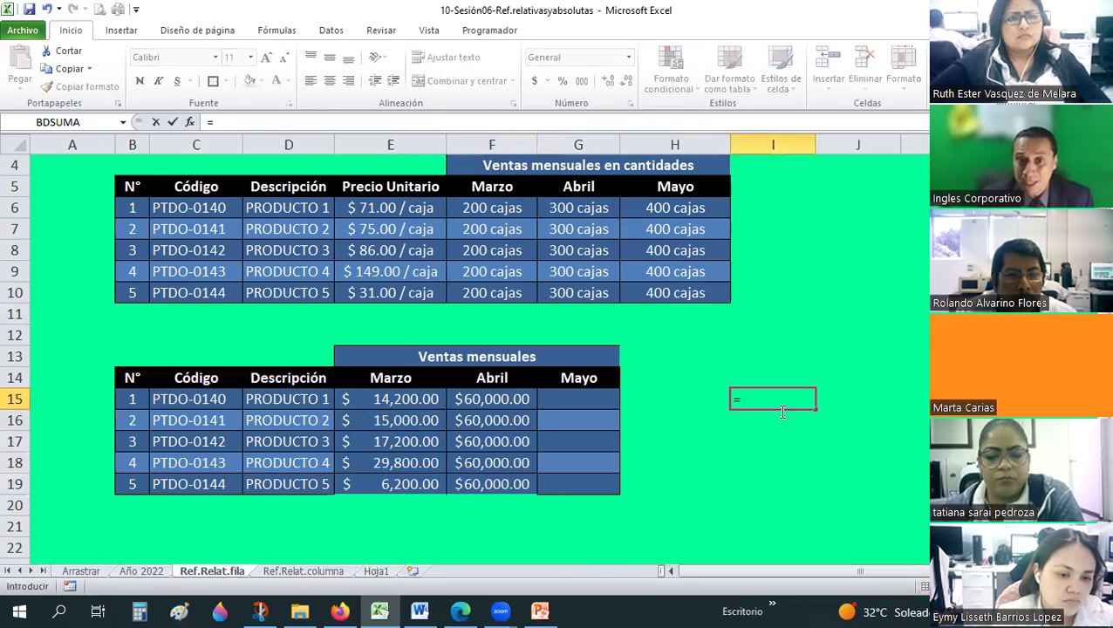
left_click(558, 209)
type("*")
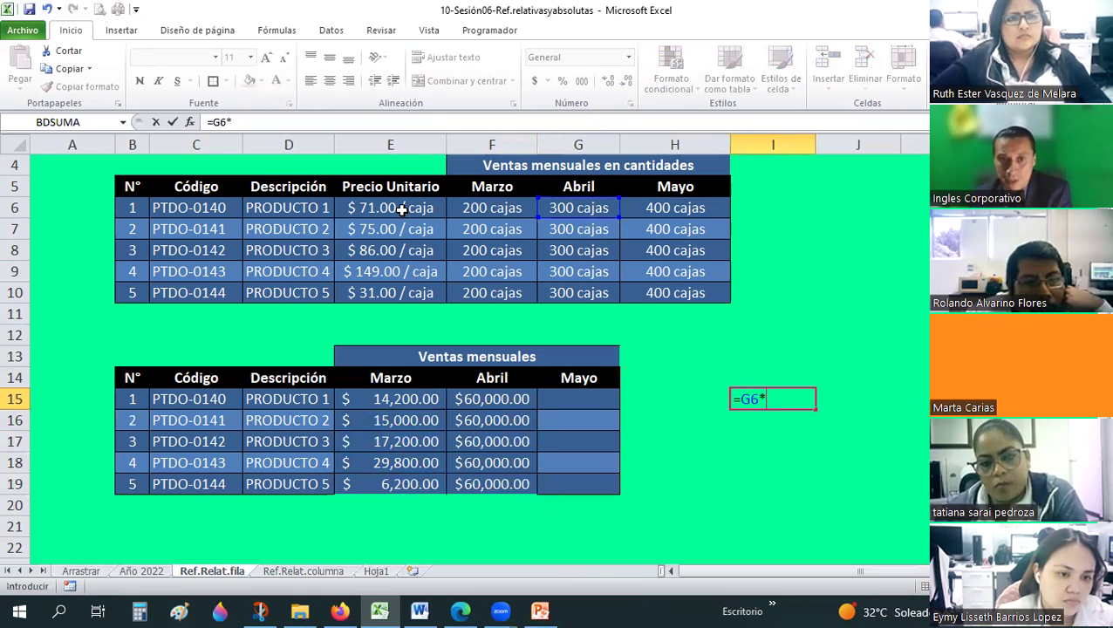
left_click(401, 209)
key("Return")
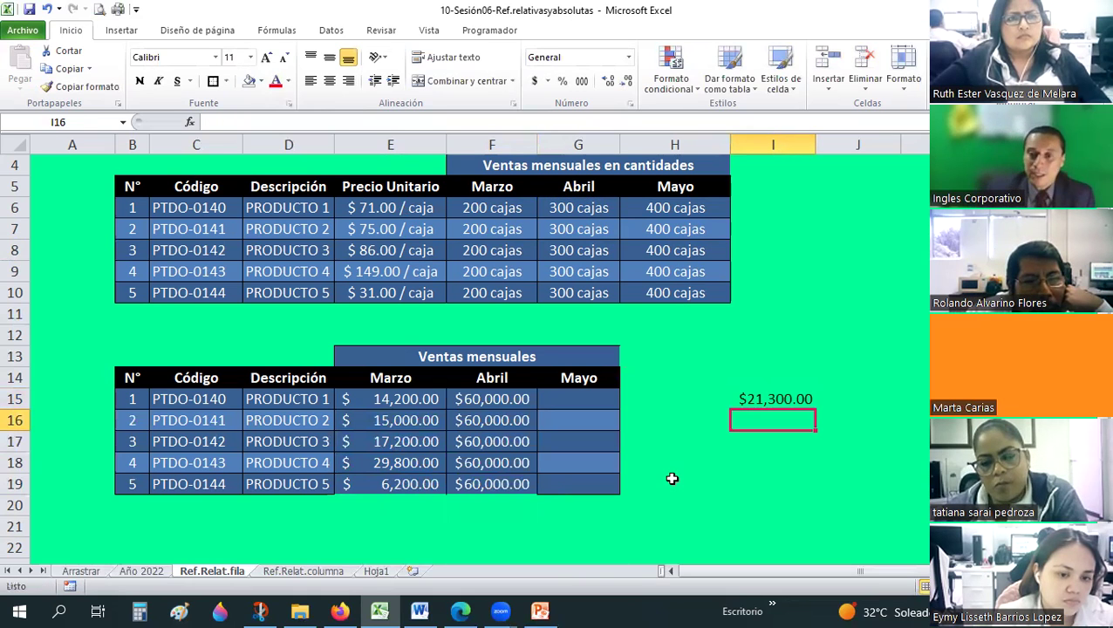
Step: Enter =F15=I15 in J15 to test whether the filled Abril value equals the manual calculation
left_click(883, 403)
type("=")
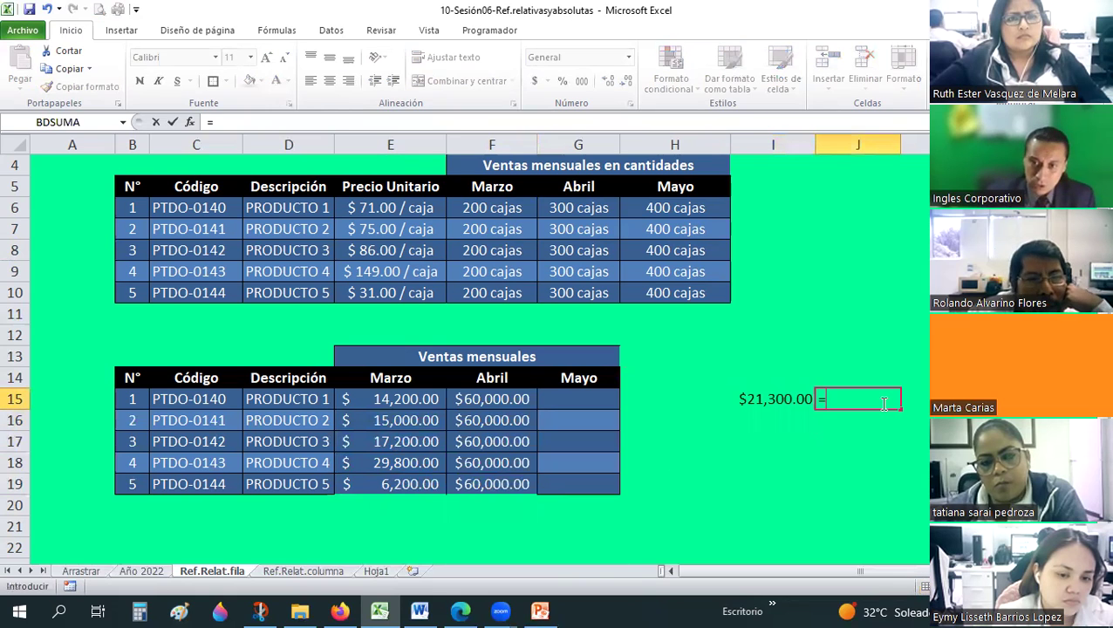
key("Left")
key("Left")
key("Left")
key("Left")
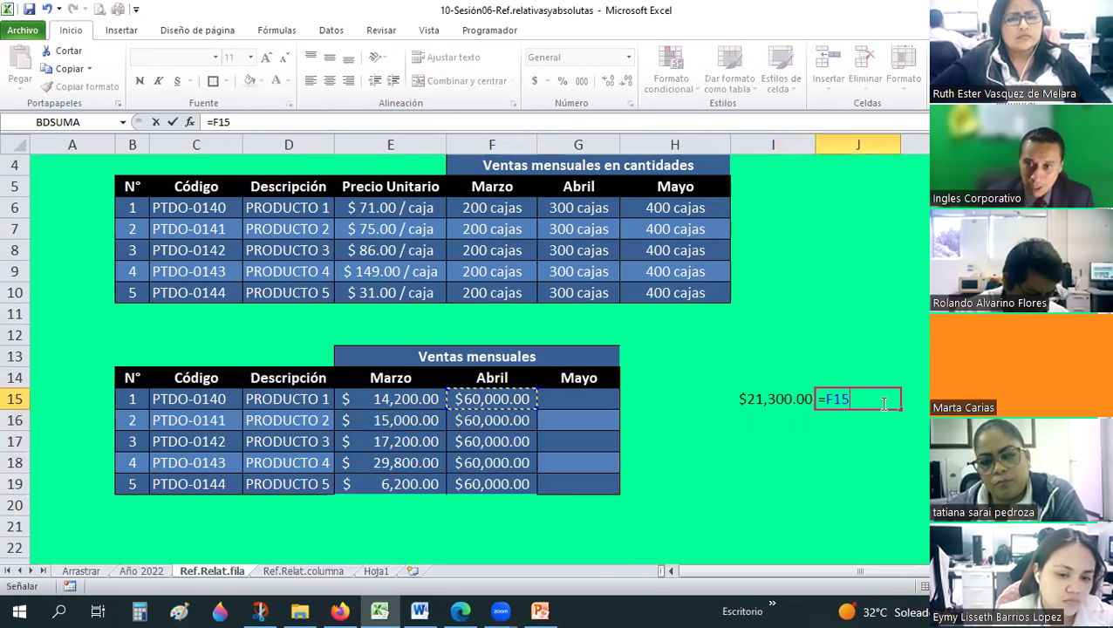
type("=")
key("Left")
key("Return")
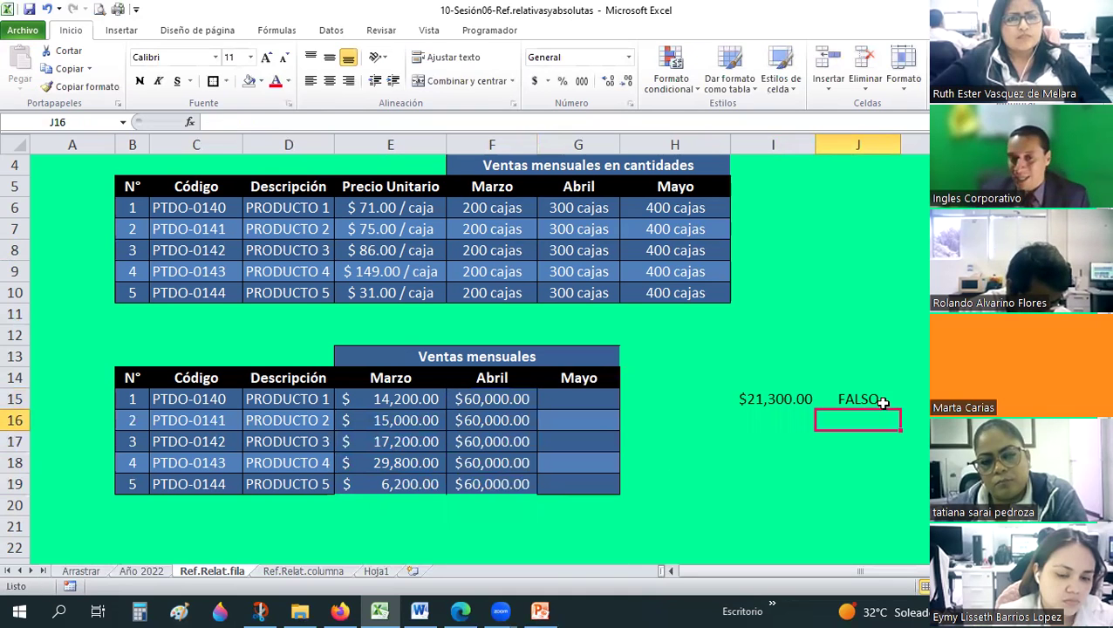
Step: Compare the Marzo and Abril formulas in E15 and F15 with PRODUCTO 1's unit price and monthly quantities in row 6
left_click(508, 399)
left_click(428, 398)
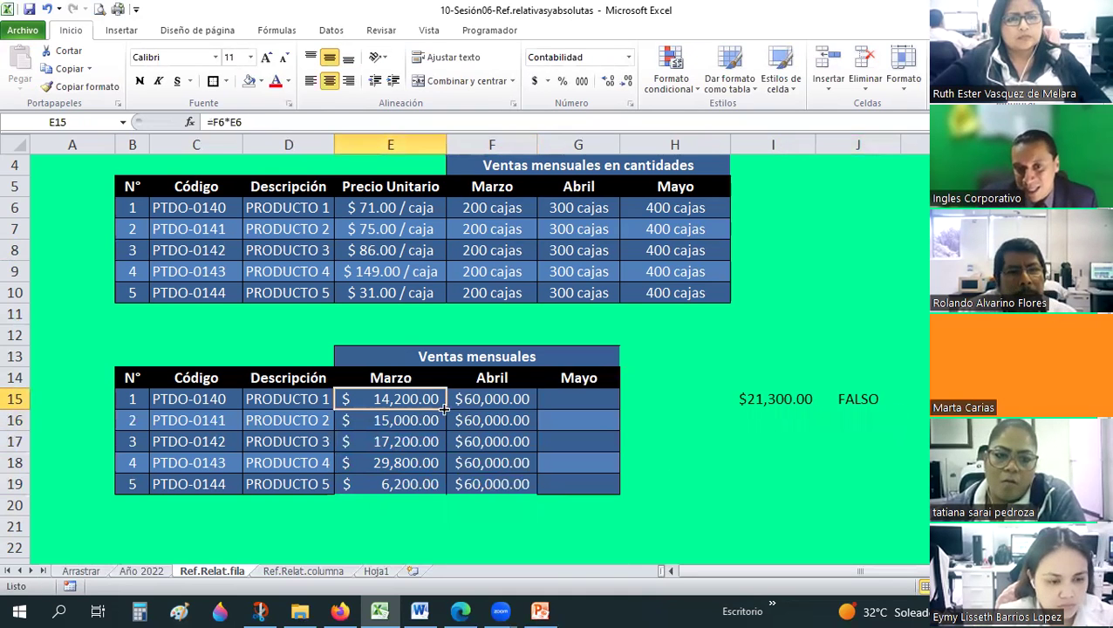
left_click(491, 402)
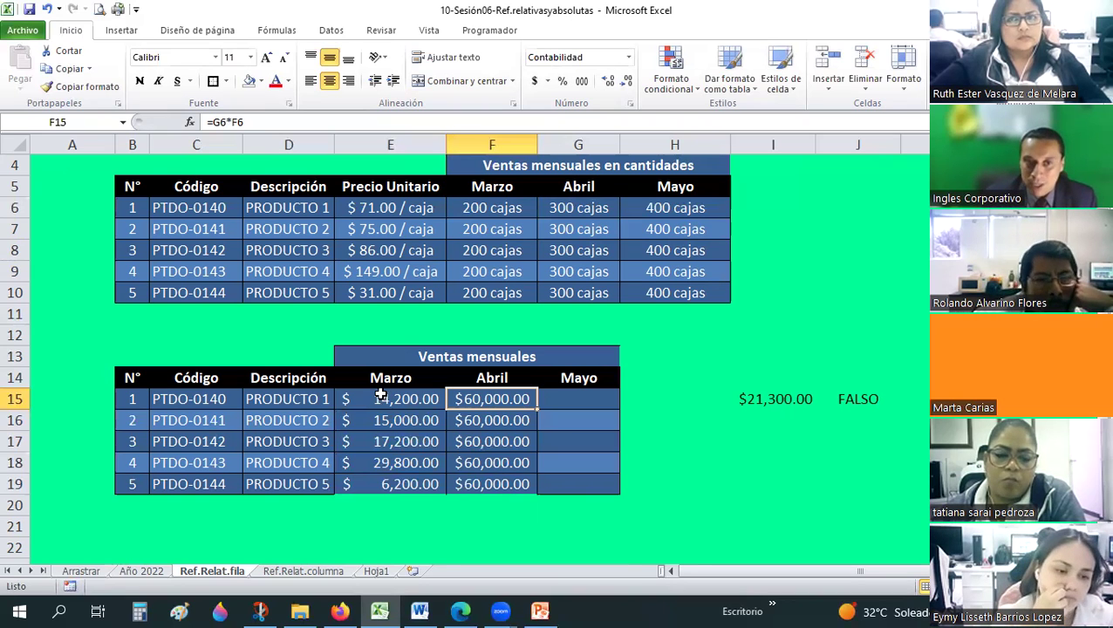
key("Left")
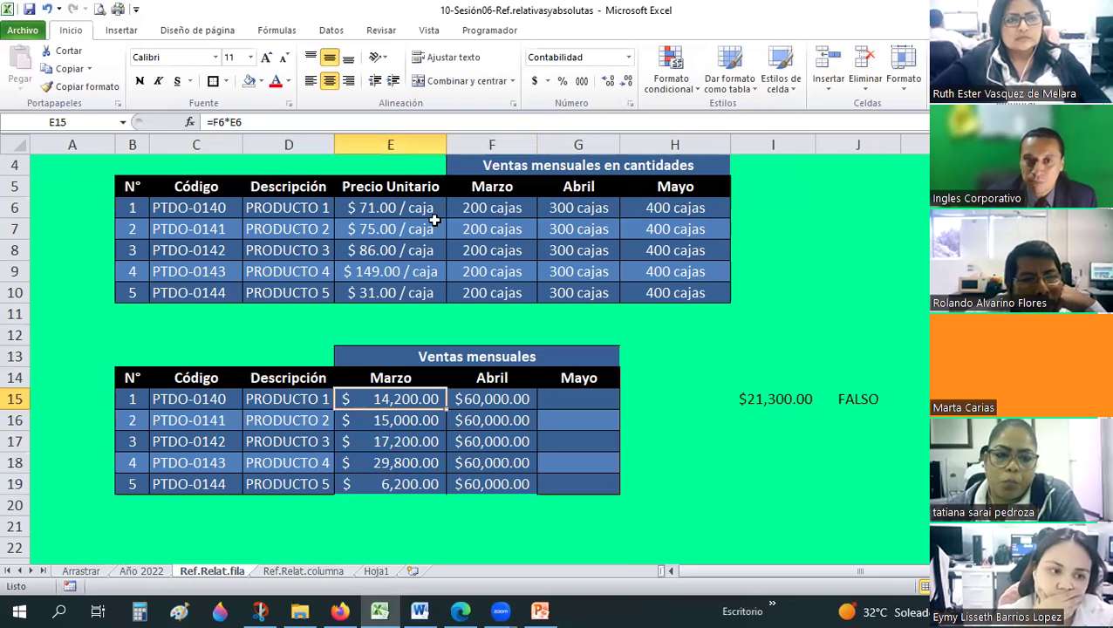
left_click(459, 215)
left_click(390, 398)
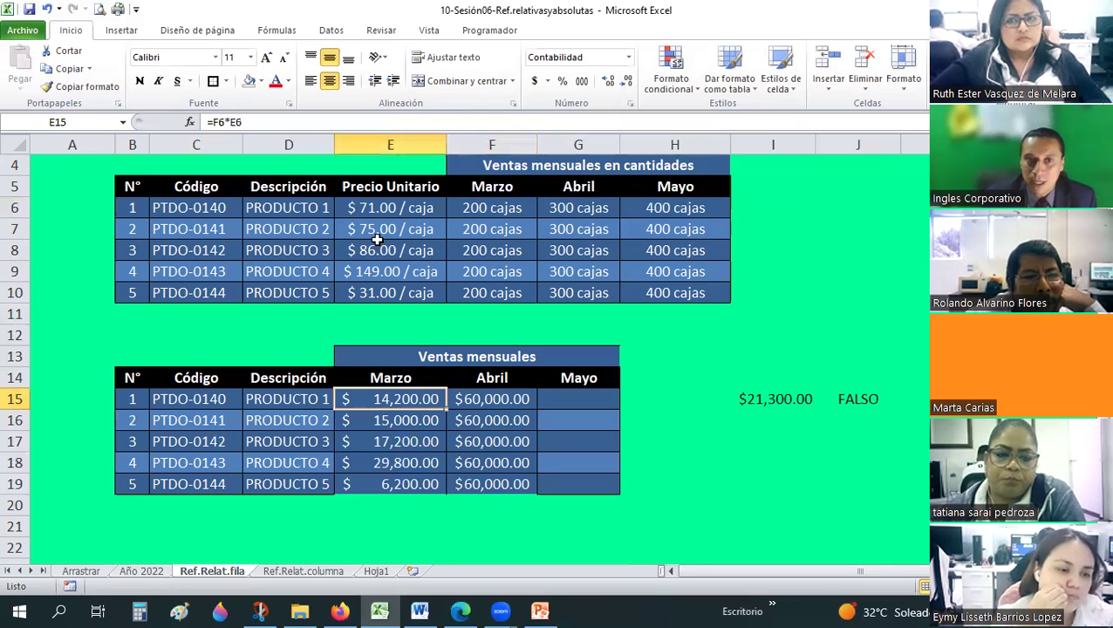
left_click(501, 397)
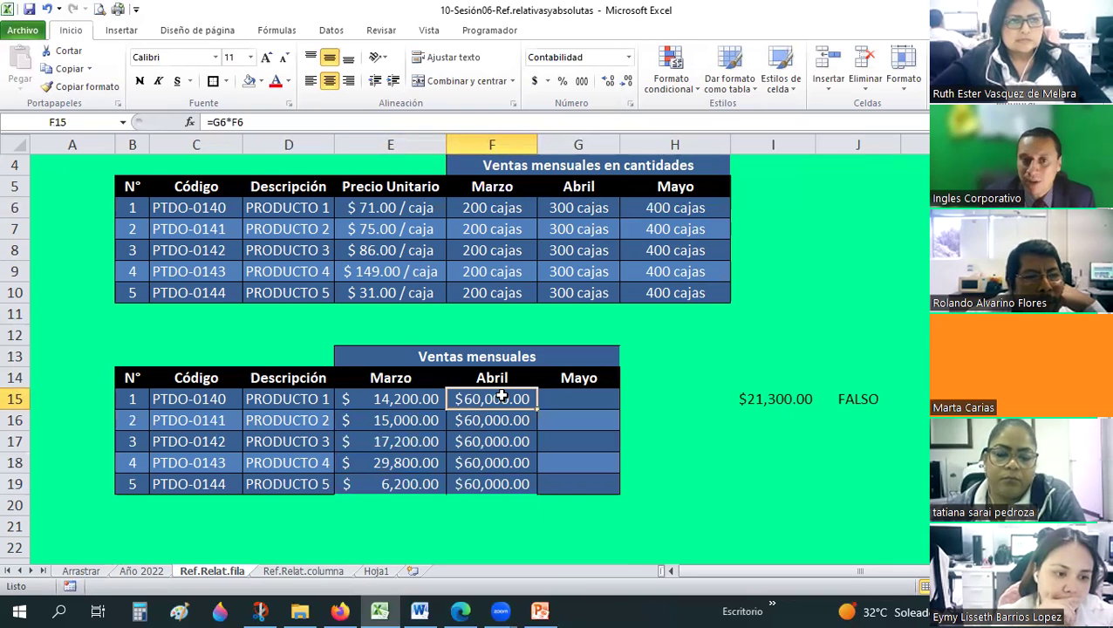
left_click(418, 401)
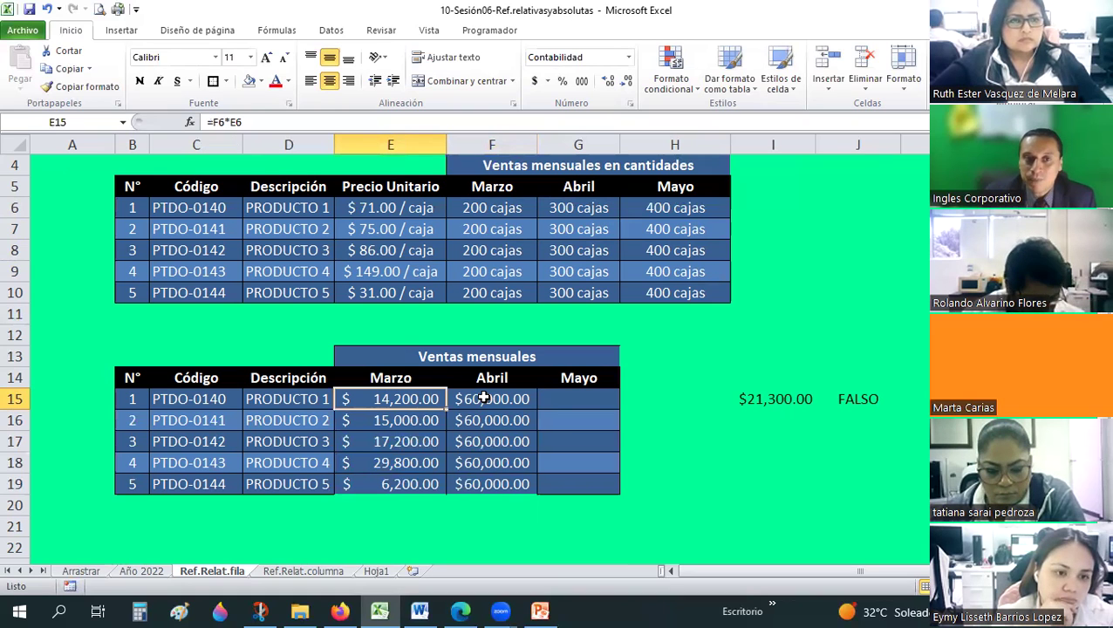
key("Right")
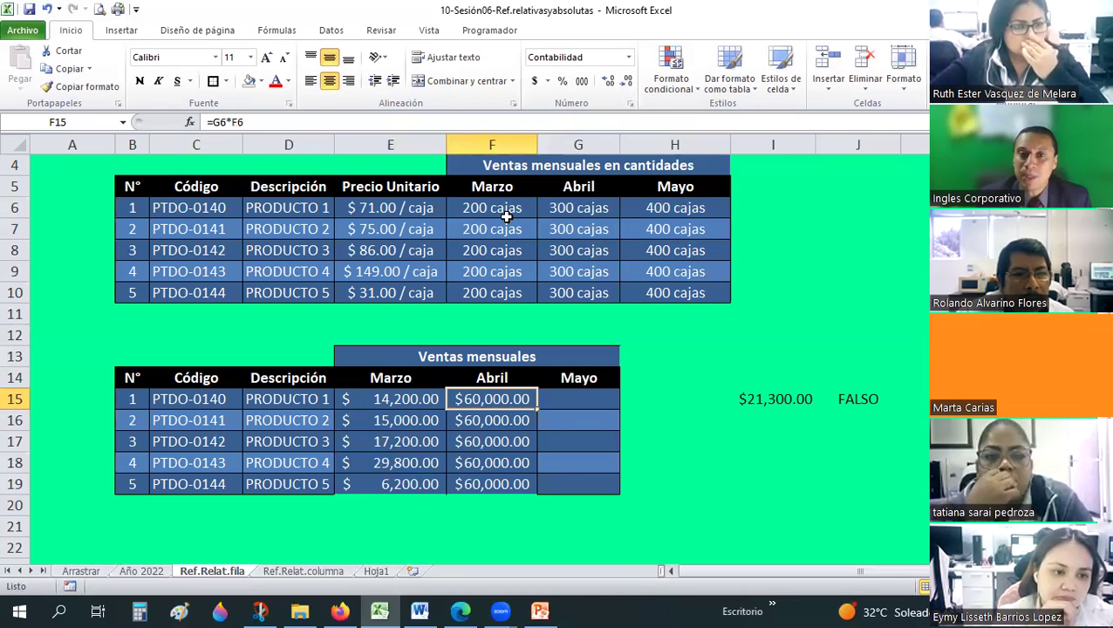
left_click(390, 207)
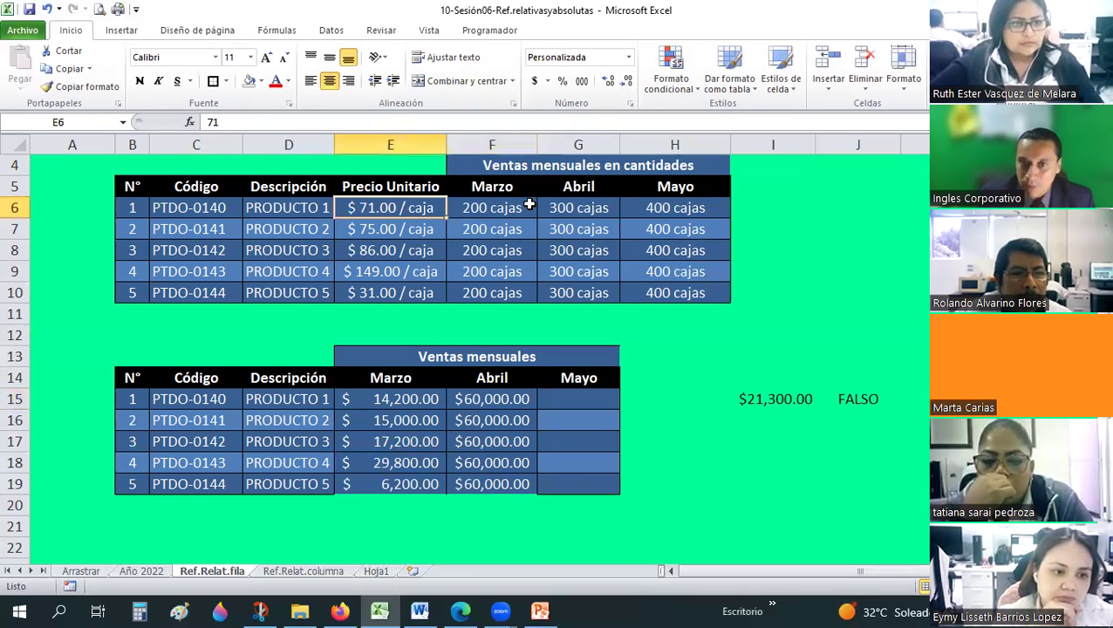
left_click(555, 210)
key("Left")
key("Left")
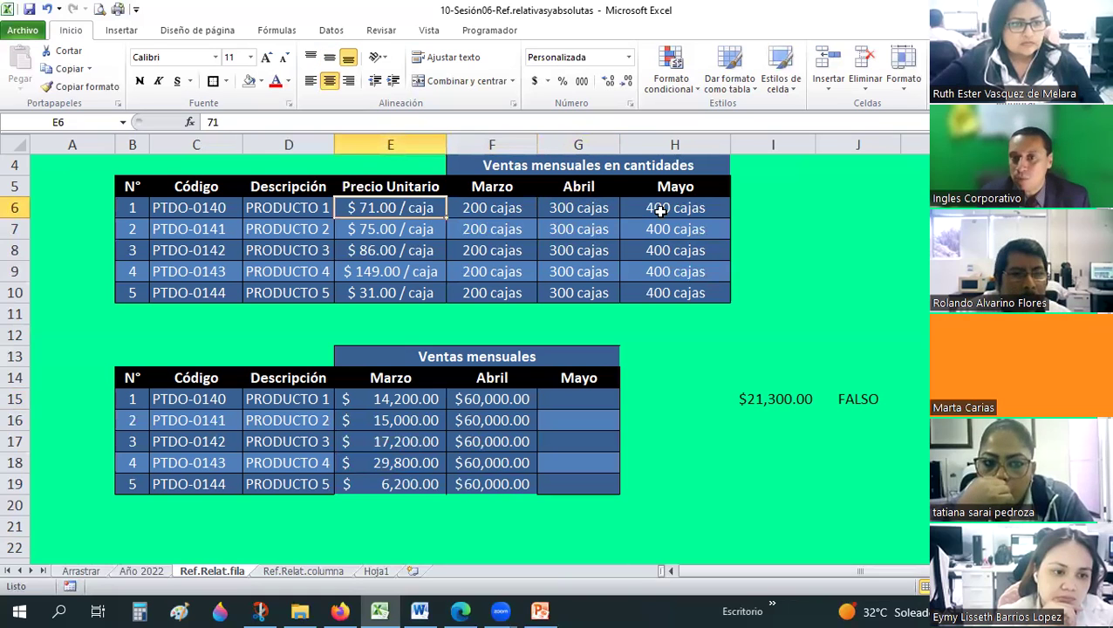
left_click(661, 206)
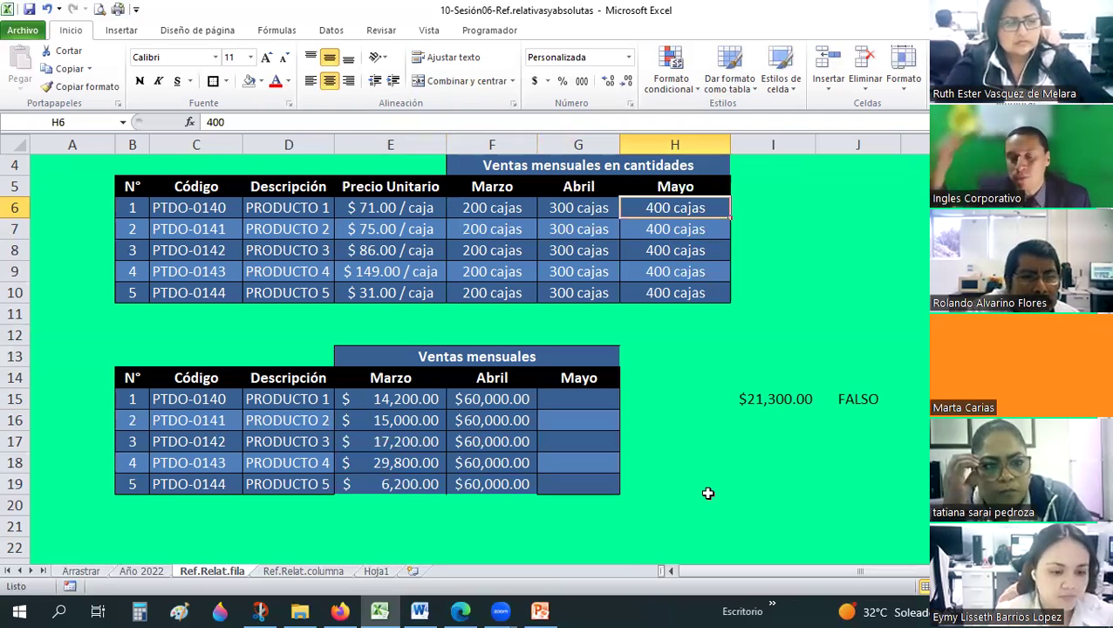
Step: Clear the filled Abril formulas from F15:F19 and return to the Marzo formula in E15
left_click_drag(497, 408, 500, 489)
key("Delete")
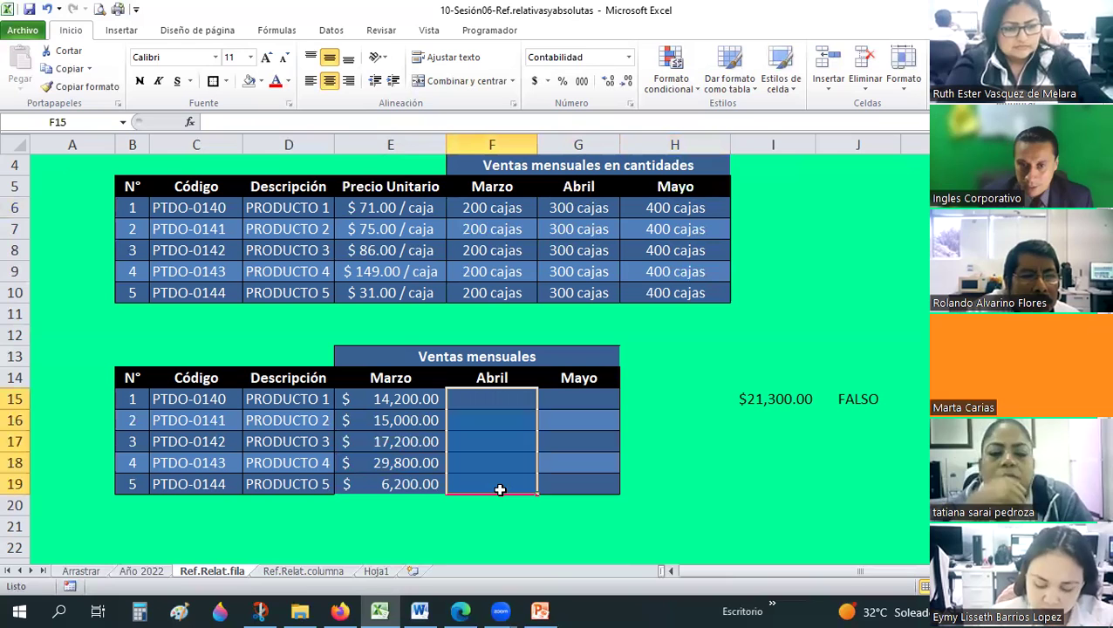
key("Up")
key("Left")
key("Down")
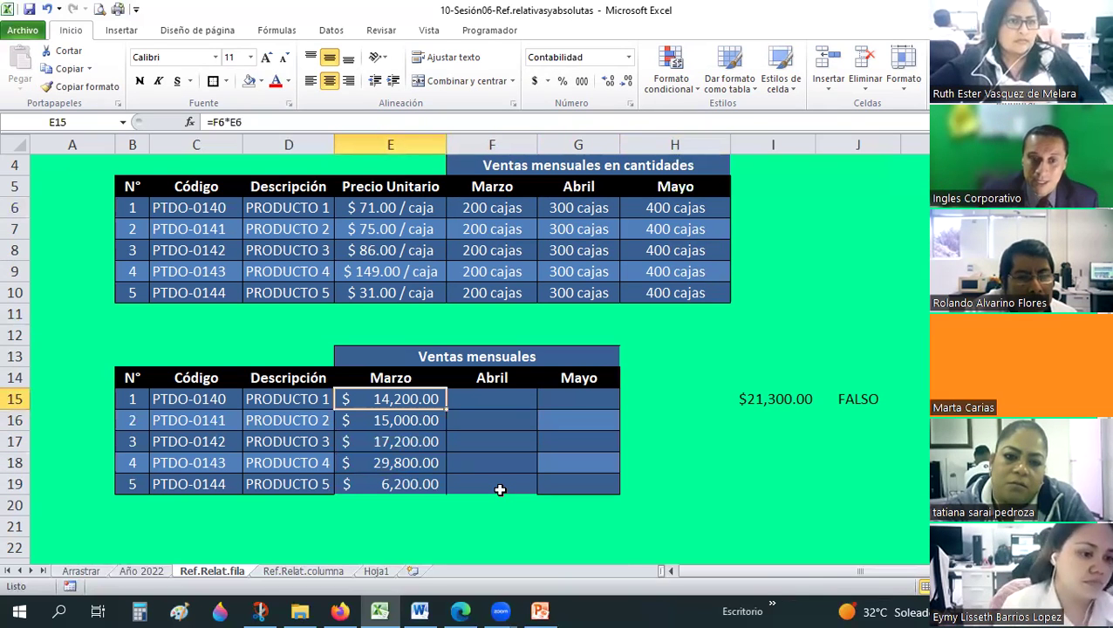
Step: Review PRODUCTO 1's unit price and monthly quantities in row 6, and the unit price range E6:E10
scroll(500, 490, "up", 1)
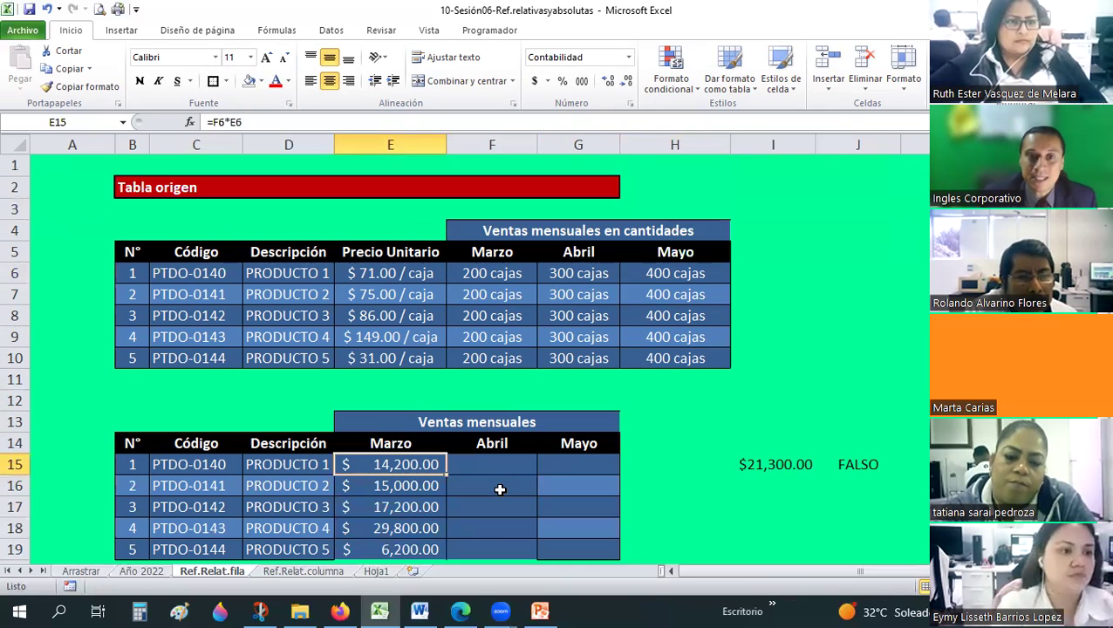
scroll(500, 491, "down", 1)
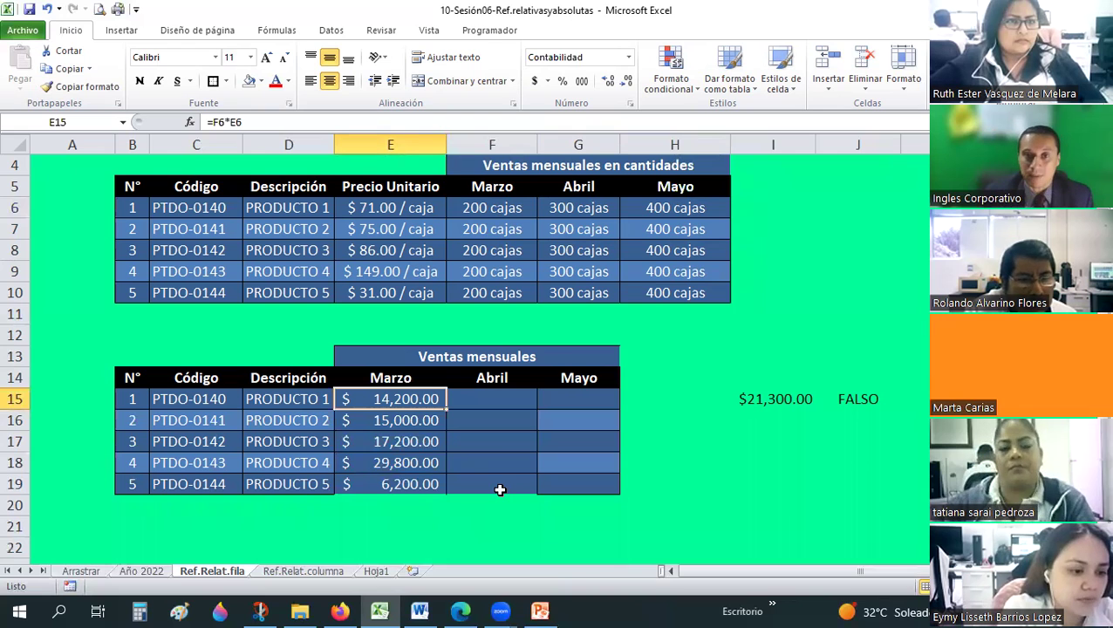
scroll(513, 485, "up", 1)
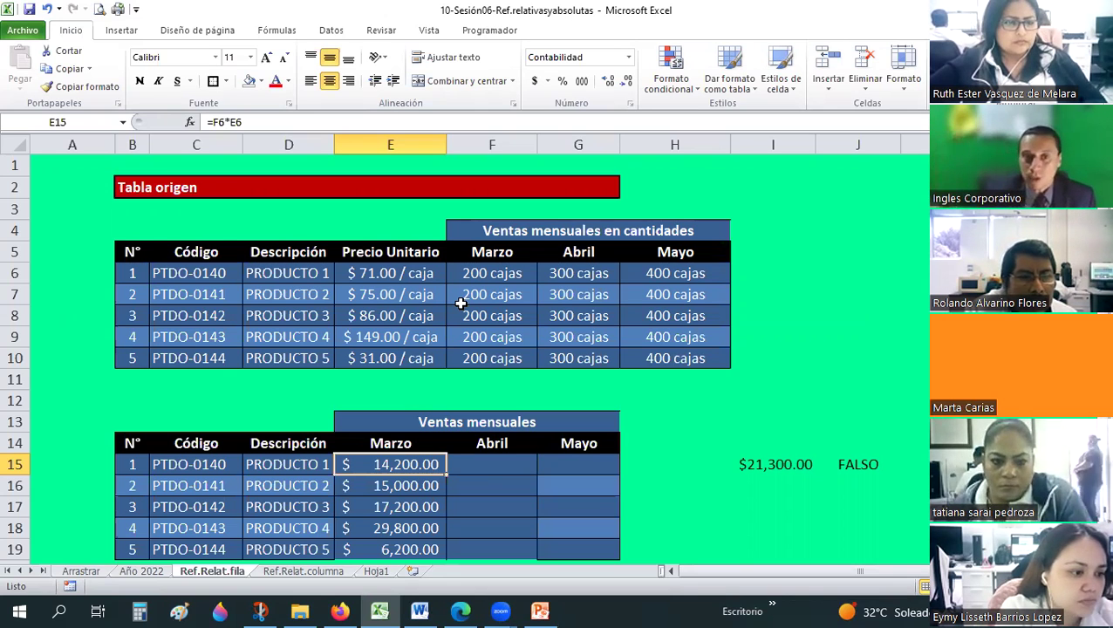
left_click(375, 273)
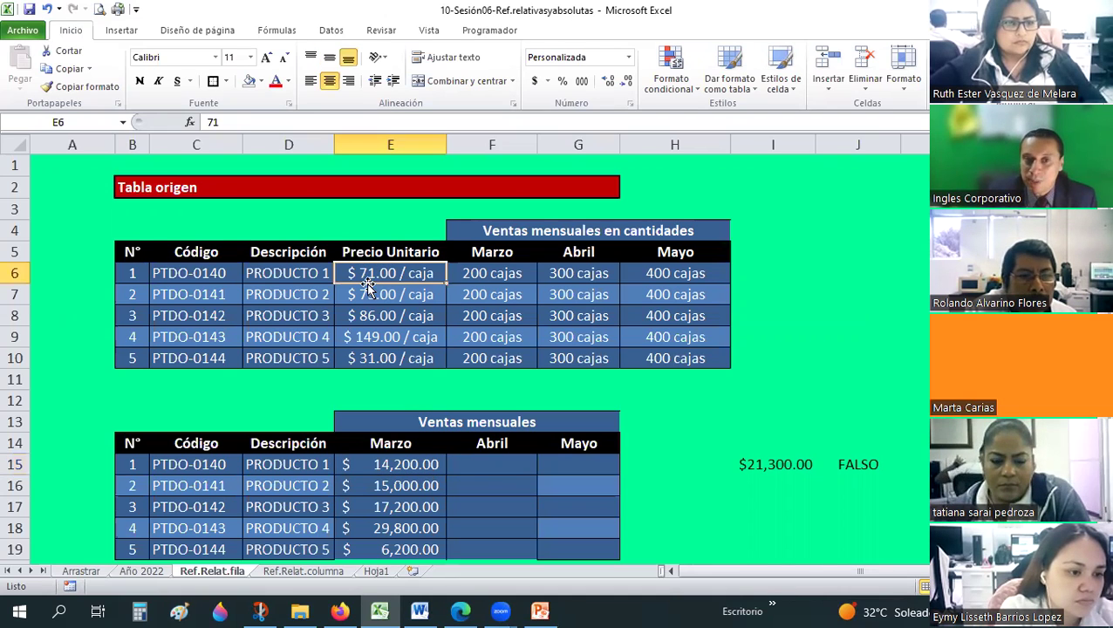
left_click(461, 277)
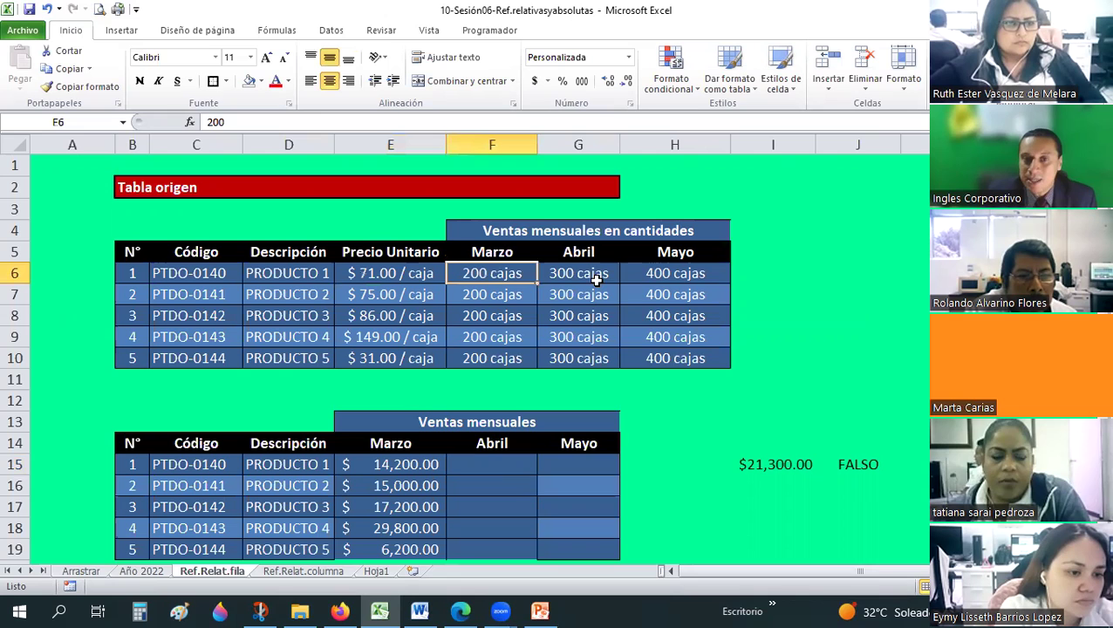
left_click(408, 271)
key("ctrl+Right")
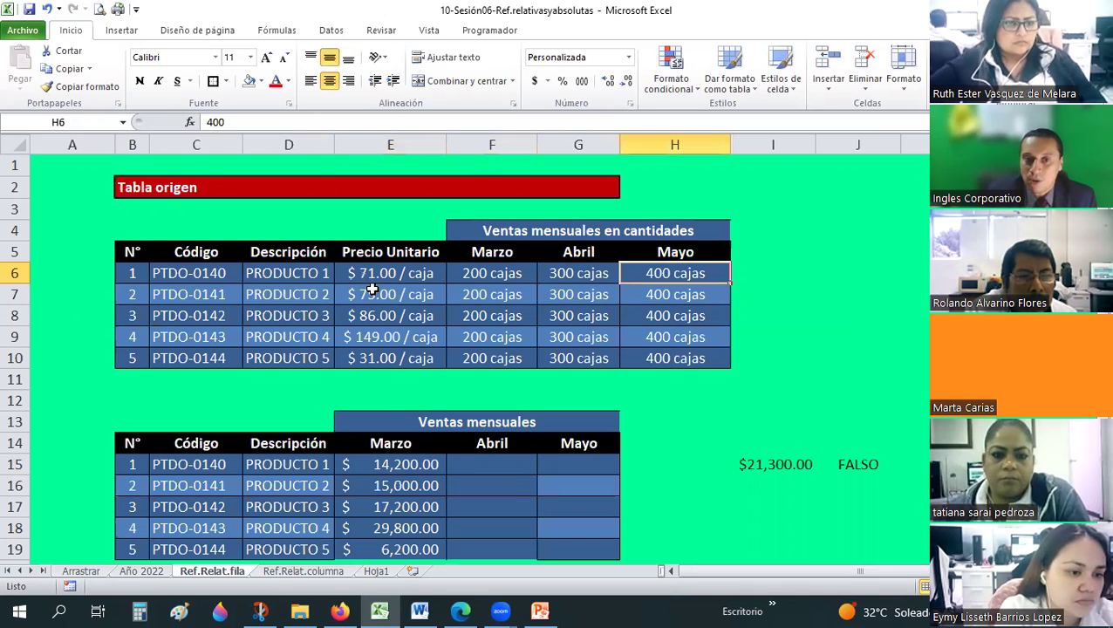
left_click(512, 295)
left_click_drag(363, 276, 382, 352)
scroll(390, 375, "down", 1)
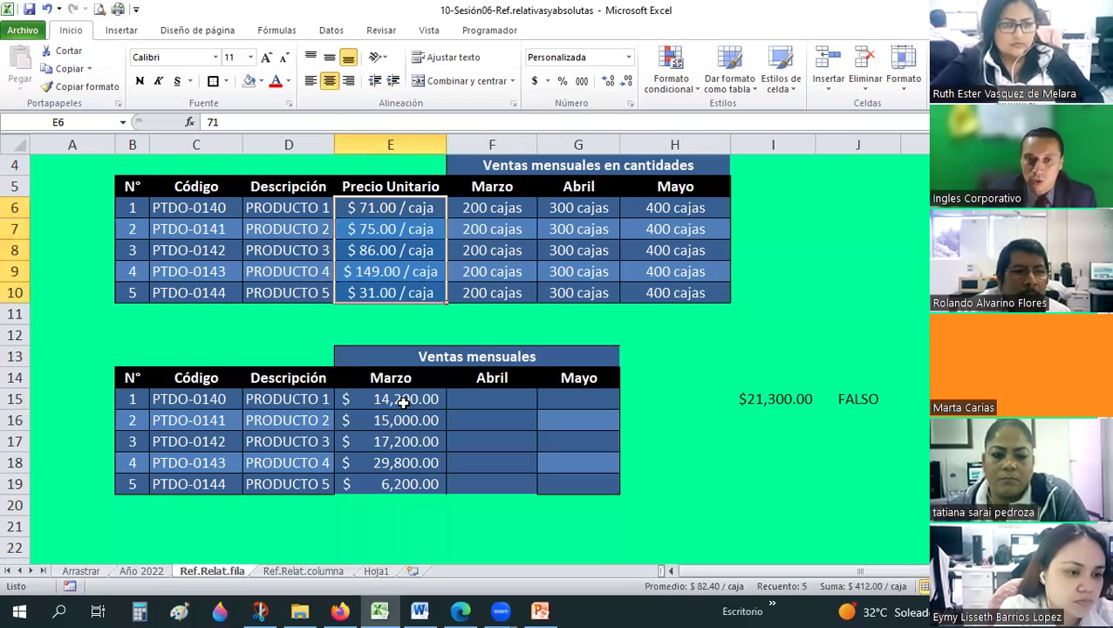
Step: Try =F6*E$6 in E15, fill it across to Mayo in G15, and check the copied Abril formula
left_click(398, 399)
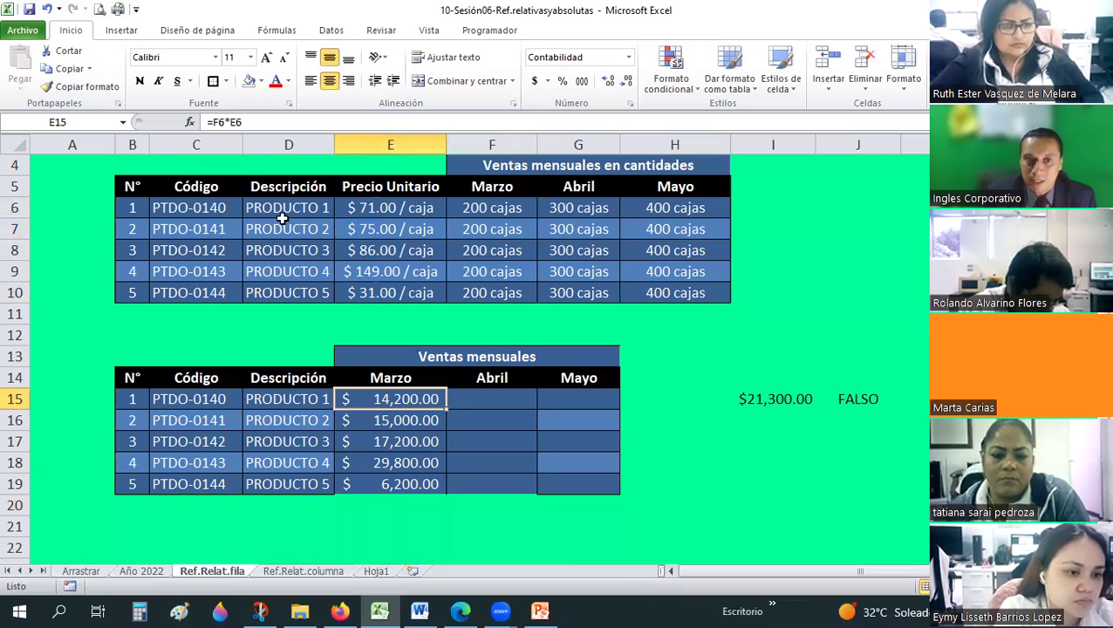
left_click(241, 127)
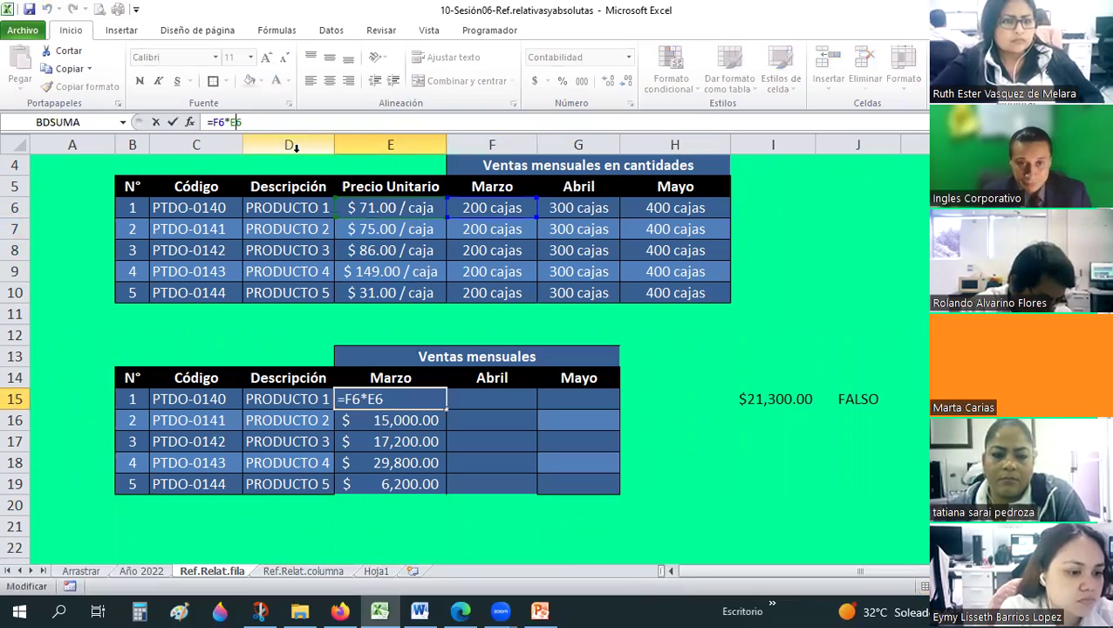
type("$")
key("Return")
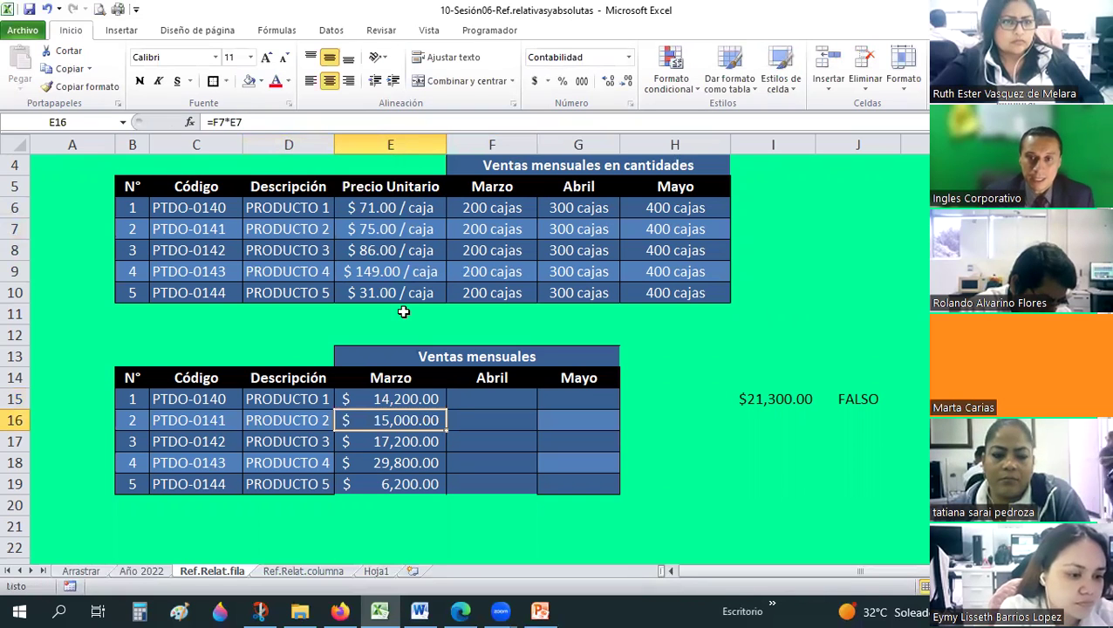
left_click(440, 403)
left_click_drag(447, 409, 603, 411)
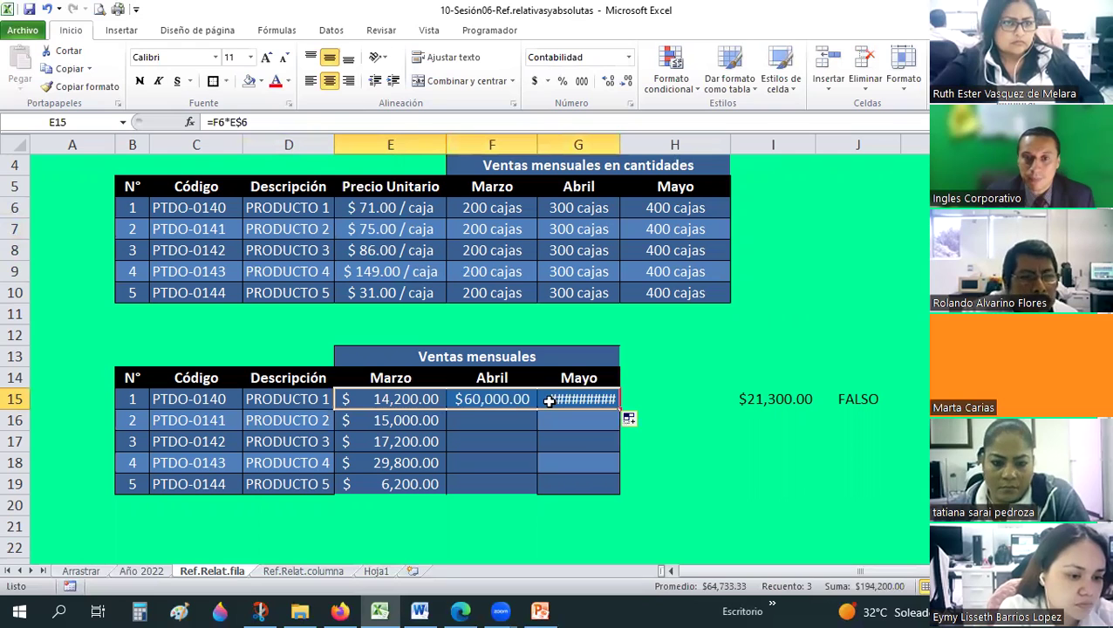
left_click(473, 400)
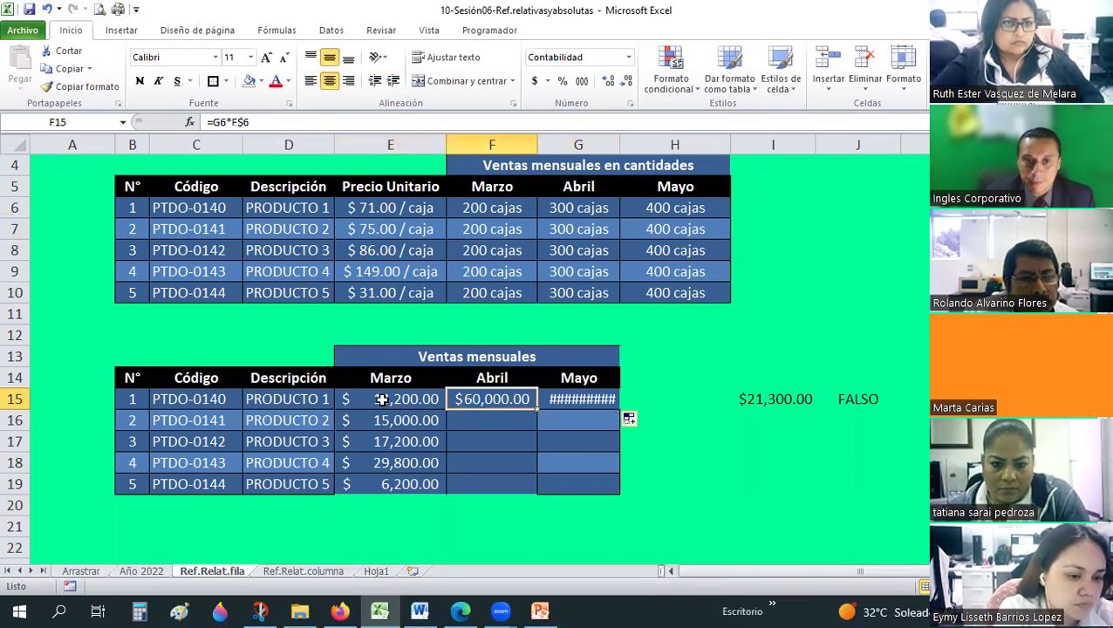
Step: Change PRODUCTO 1's Marzo formula in E15 to =F6*$E6 and fill it across Abril and Mayo to G15
key("Left")
left_click(231, 122)
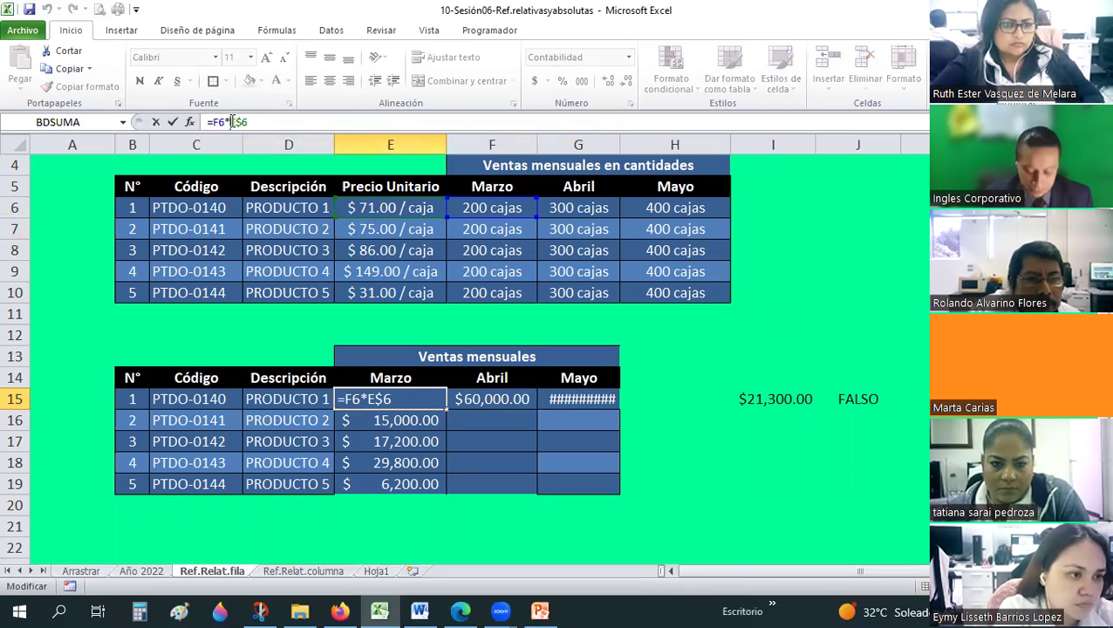
type("$")
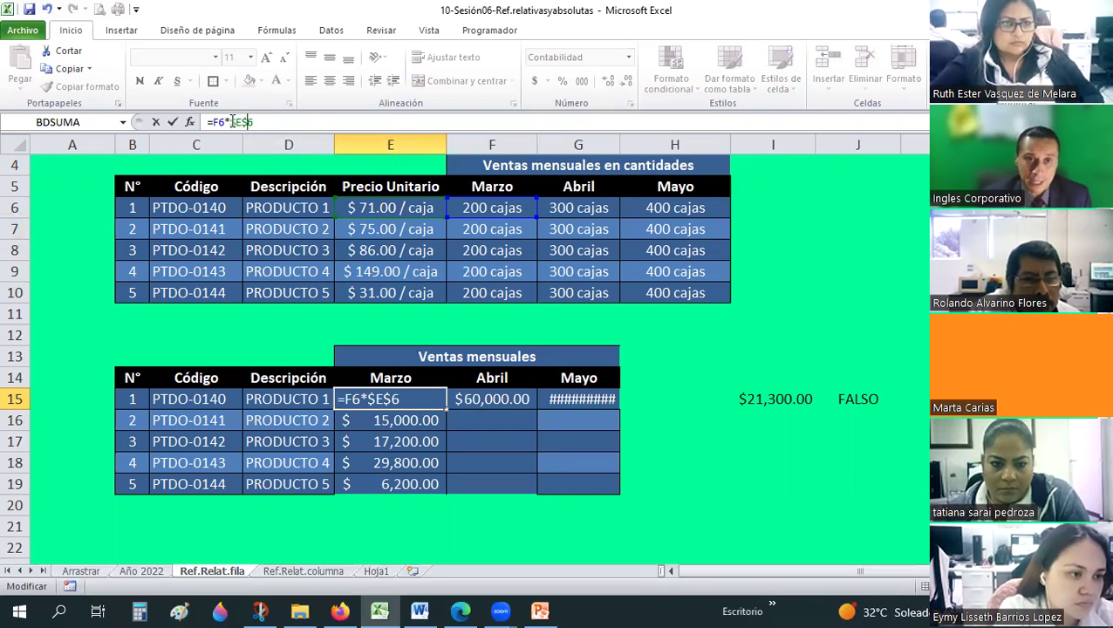
key("Return")
left_click(436, 401)
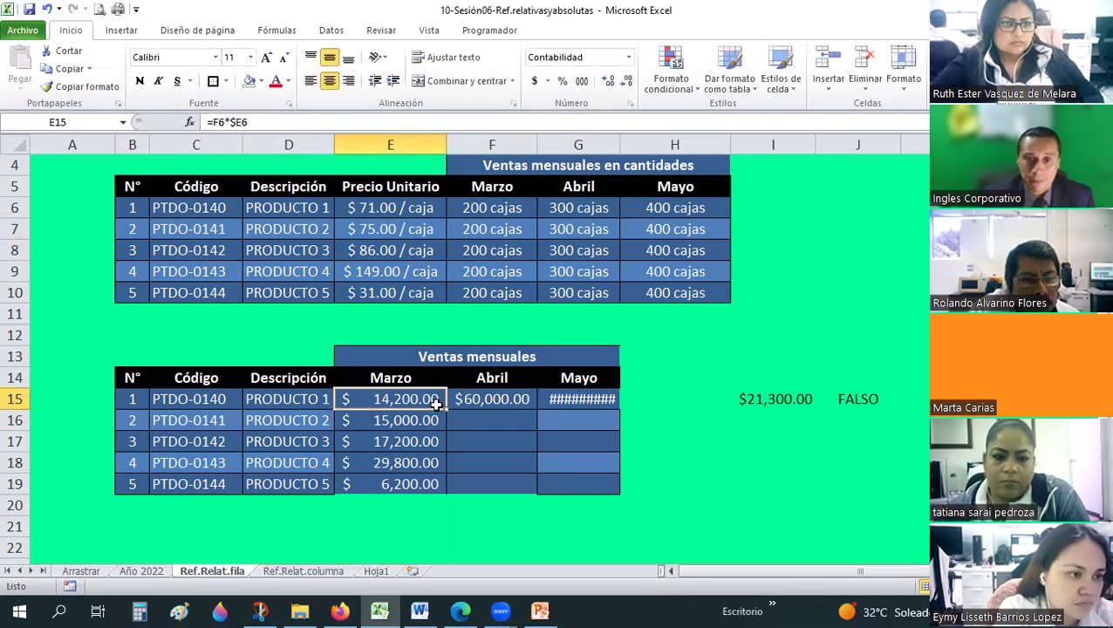
left_click_drag(444, 413, 592, 416)
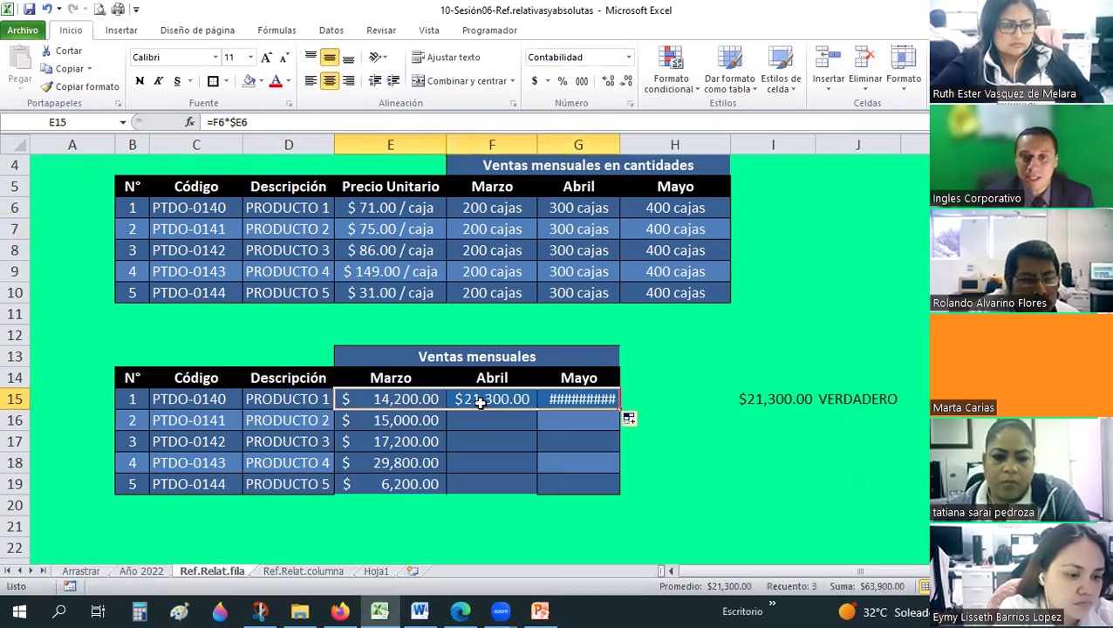
Step: Autofit column G to its contents and examine the $E reference in the Abril formula in F15
left_click(409, 402)
key("Right")
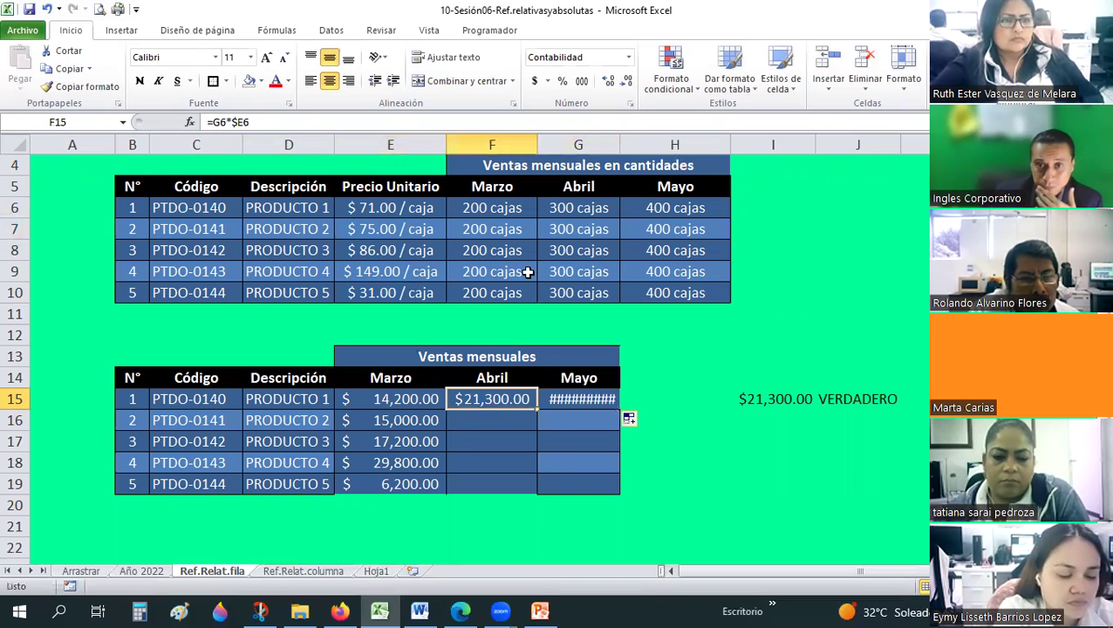
double_click(619, 143)
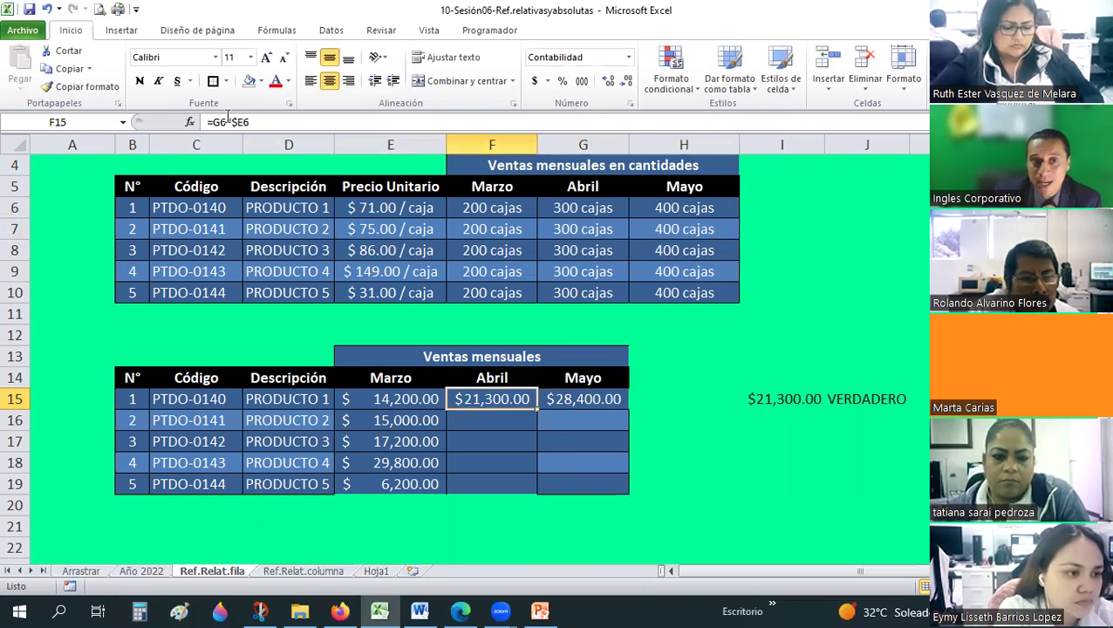
left_click_drag(234, 121, 244, 121)
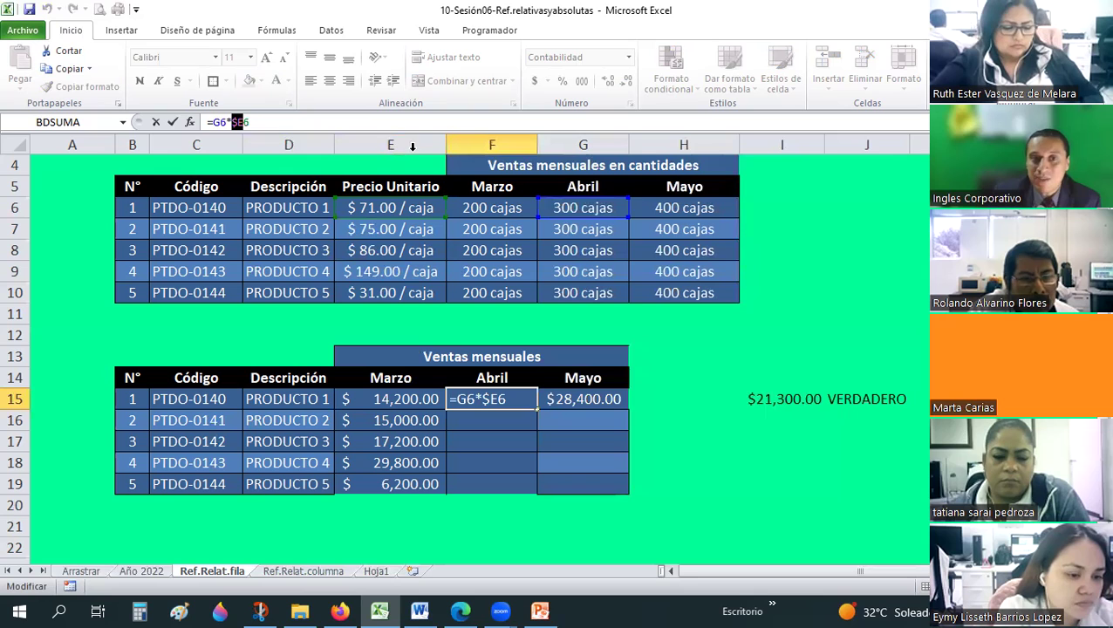
key("Escape")
Step: Fill PRODUCTO 2's relative formula =F7*E7 from E16 across to G16 and compare the Marzo and Abril formulas
left_click(419, 421)
left_click_drag(446, 430, 621, 429)
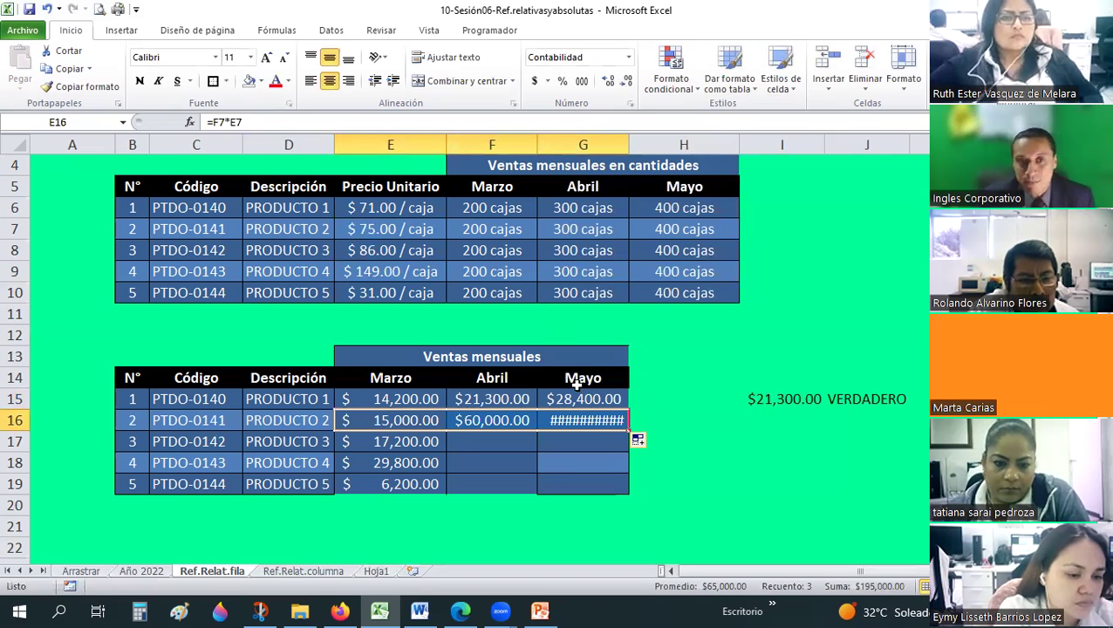
key("Right")
left_click(416, 420)
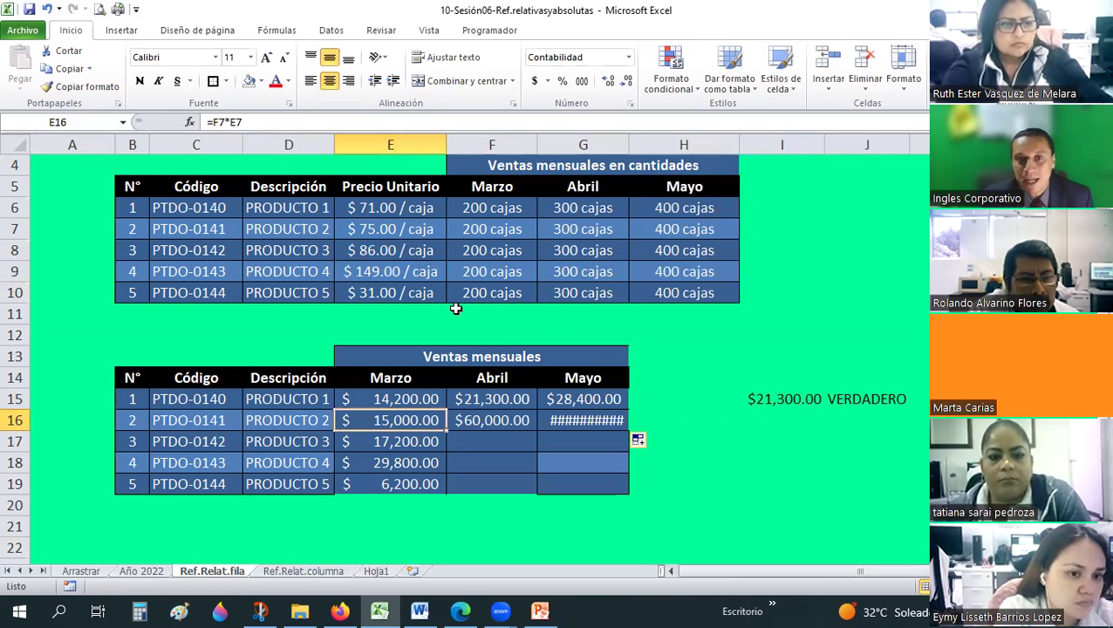
left_click(483, 420)
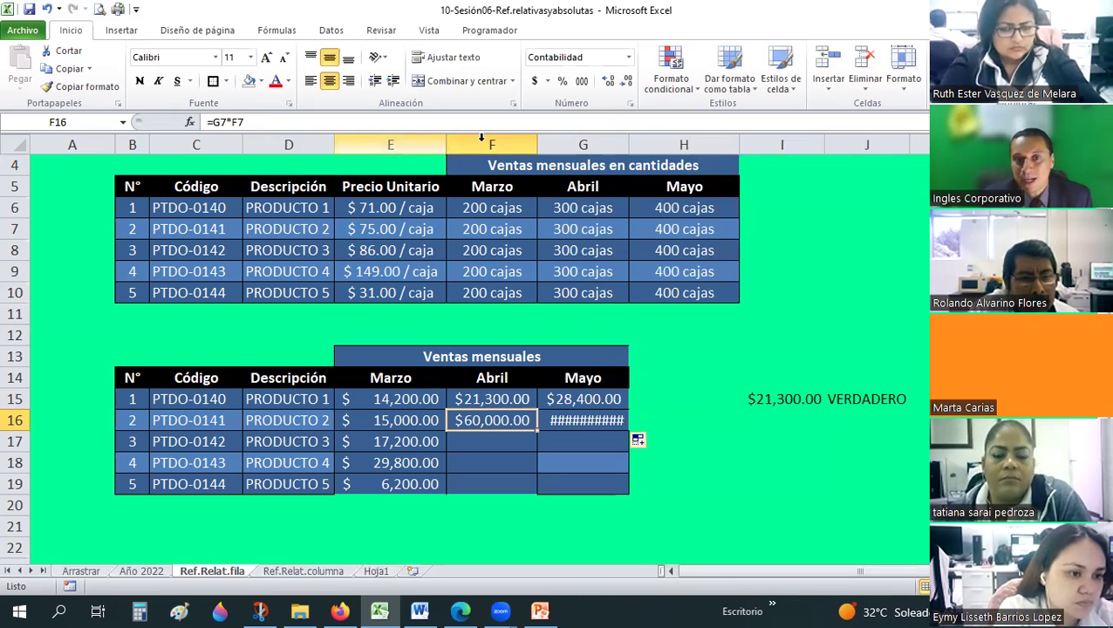
Step: Highlight the $E part of PRODUCTO 1's Abril formula in F15 to point out its fixed column
left_click(494, 399)
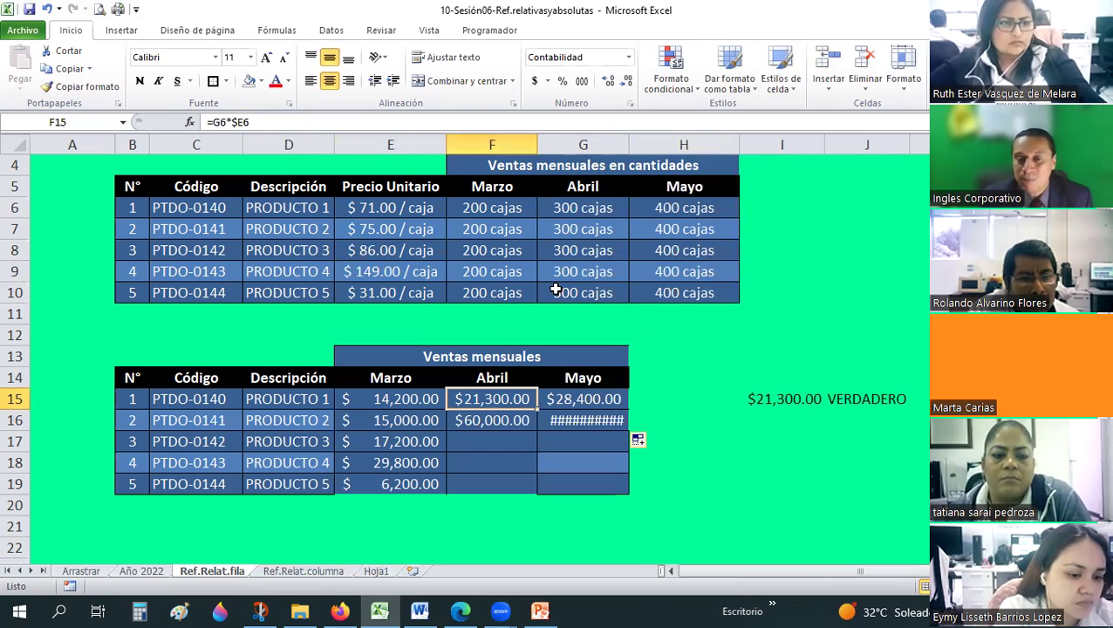
left_click(232, 122)
type("$")
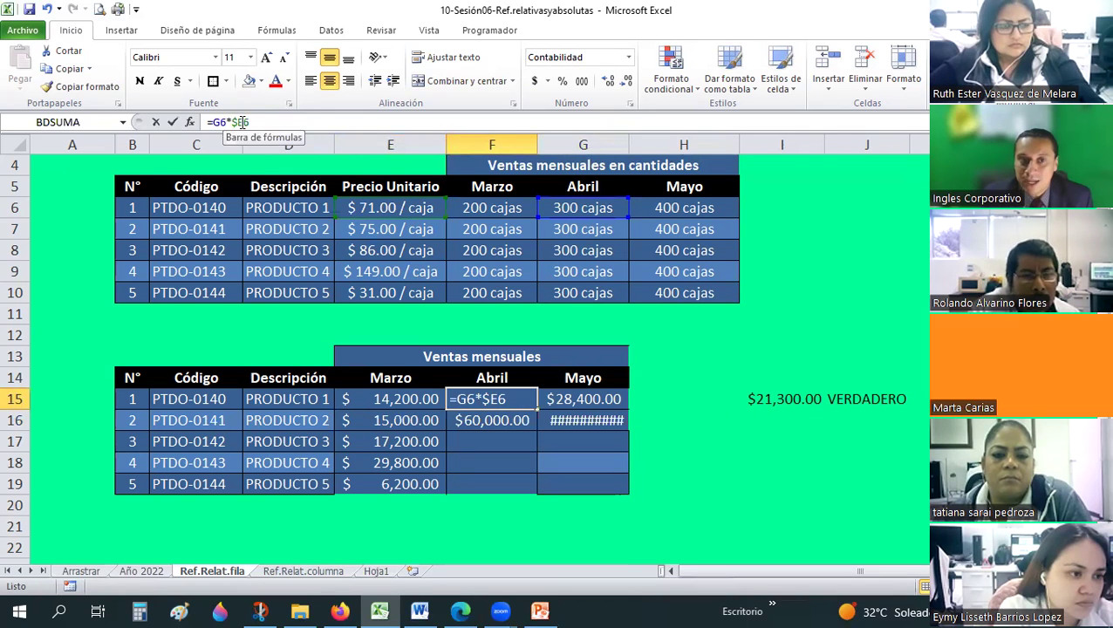
left_click_drag(244, 122, 231, 122)
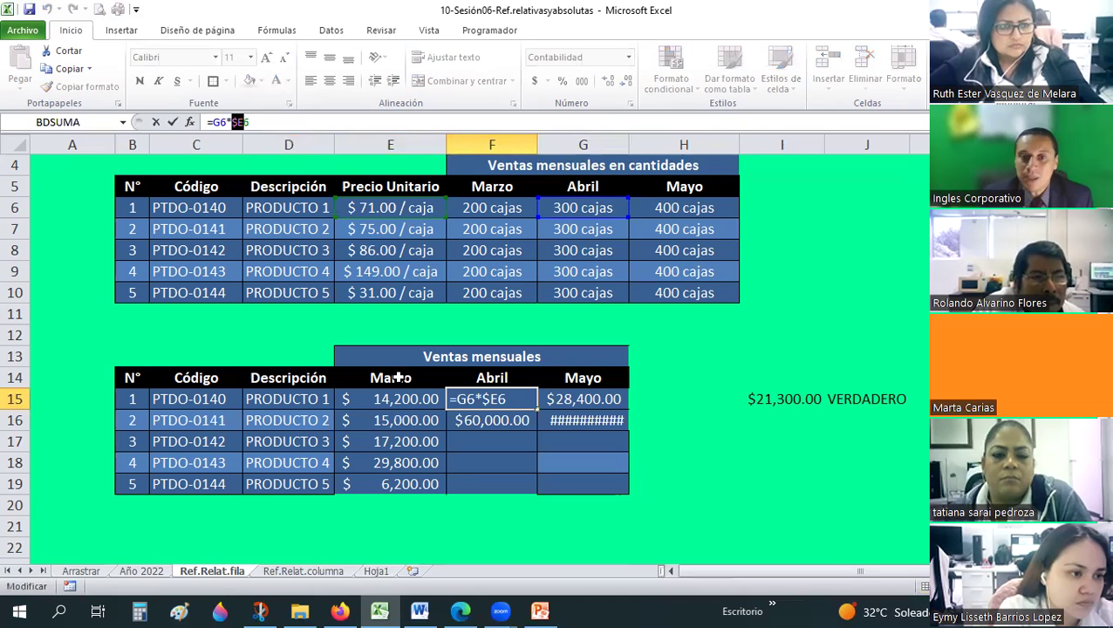
key("ctrl+Return")
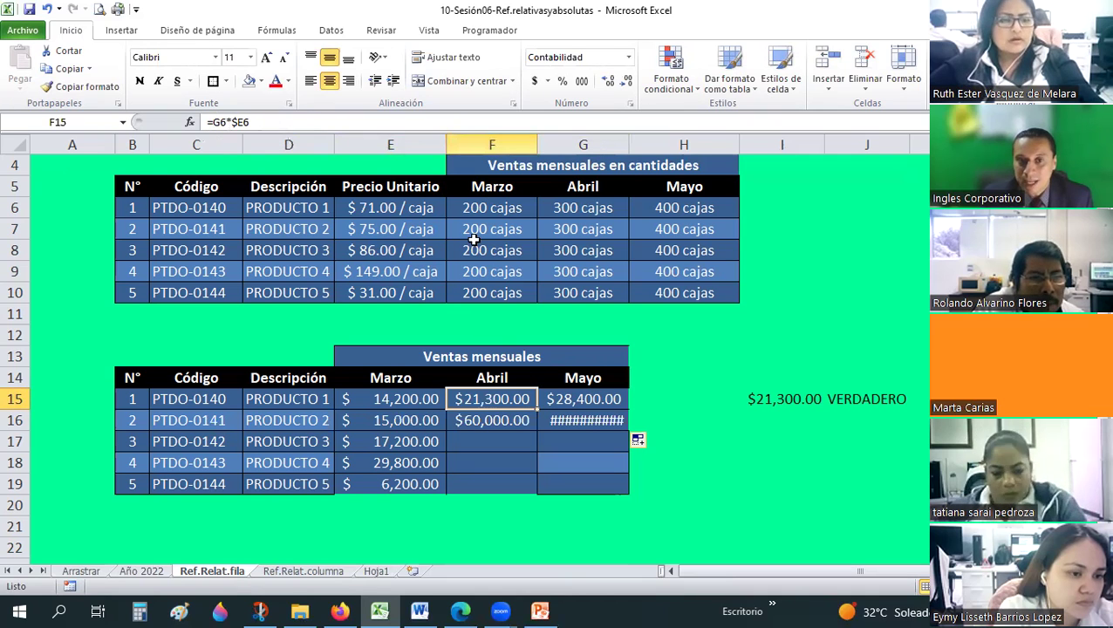
Step: Compare PRODUCTO 1's Marzo, Abril and Mayo formulas in E15:G15 and select column E as the fixed column they share
left_click(417, 394)
left_click(455, 398)
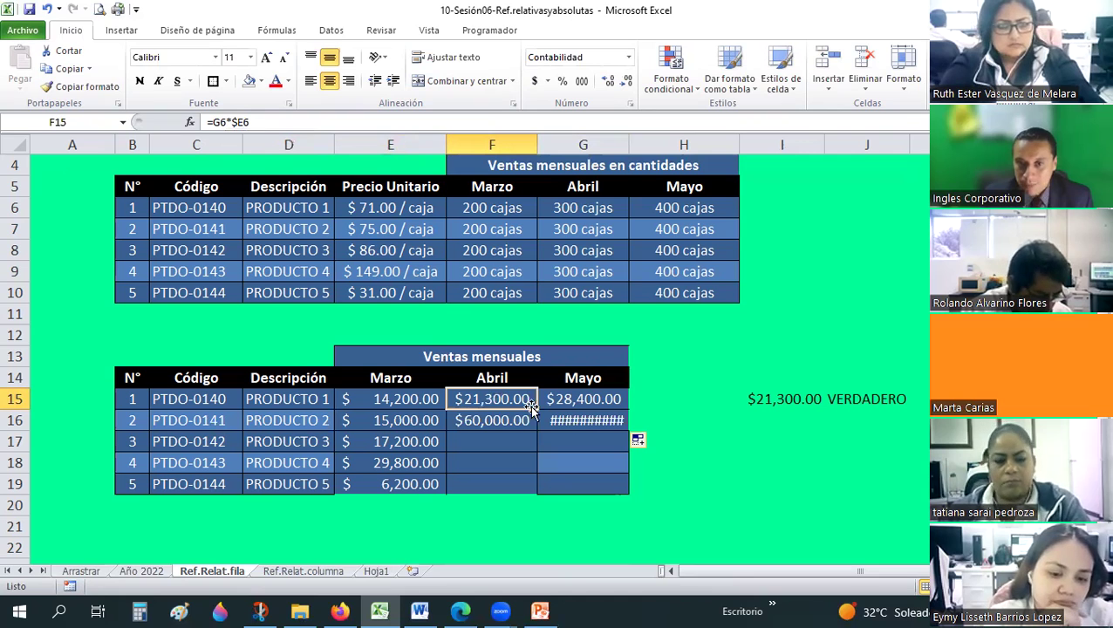
left_click(560, 399)
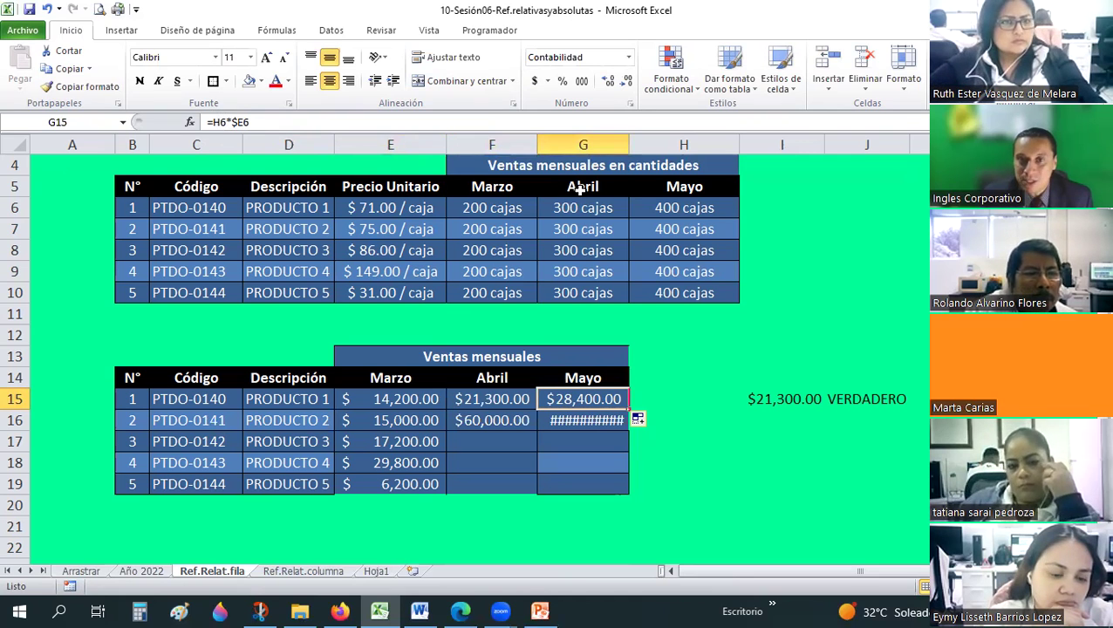
key("Left")
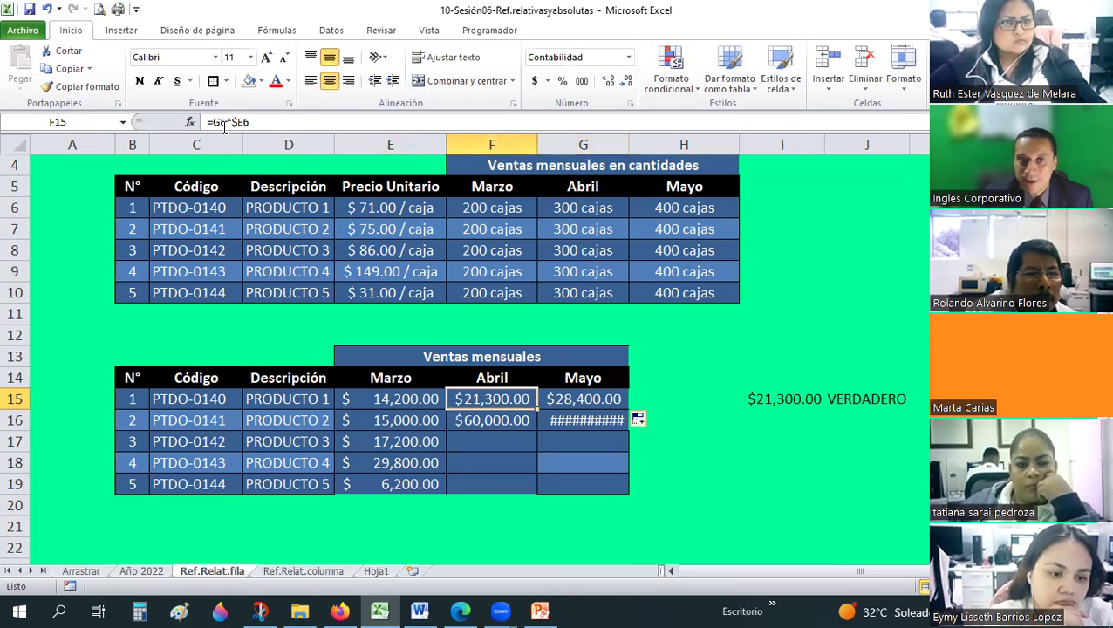
left_click(685, 208)
key("F5")
key("Return")
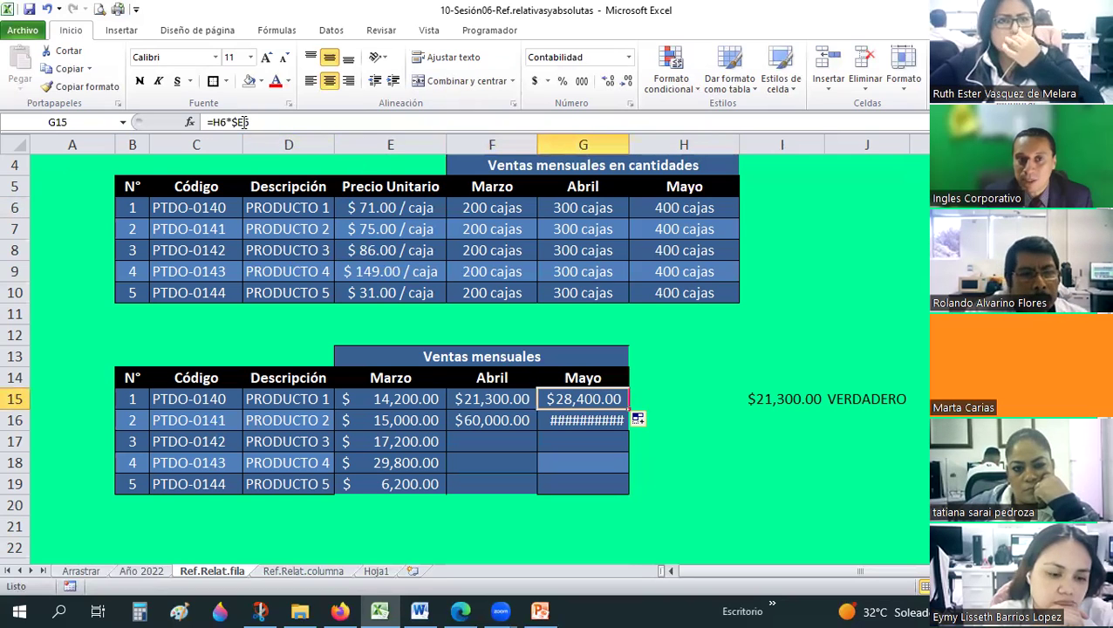
left_click(426, 395)
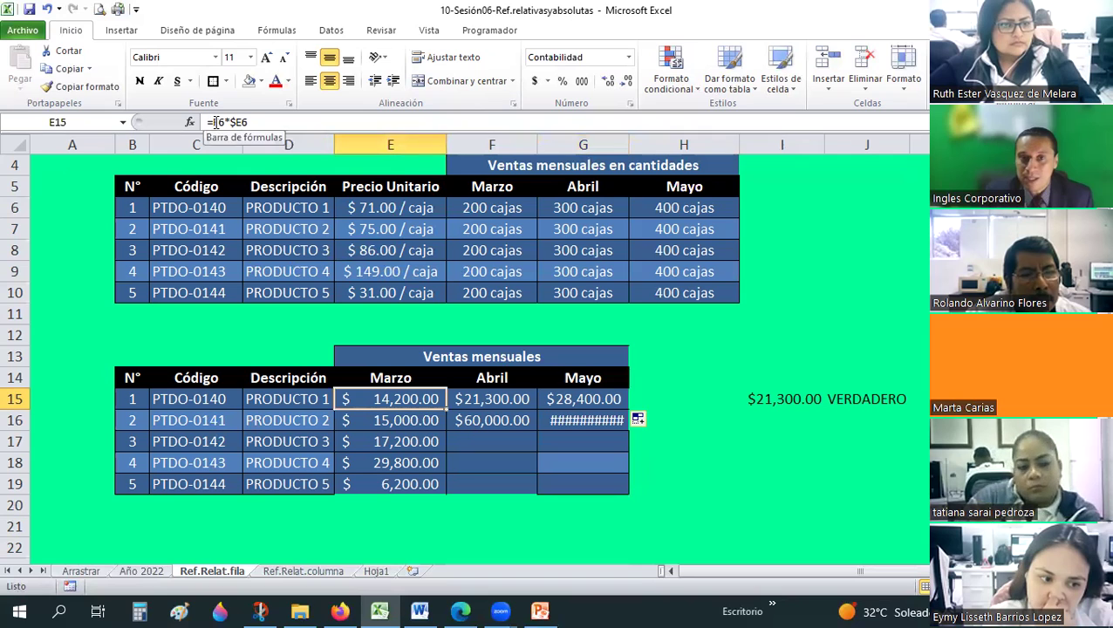
left_click(483, 400)
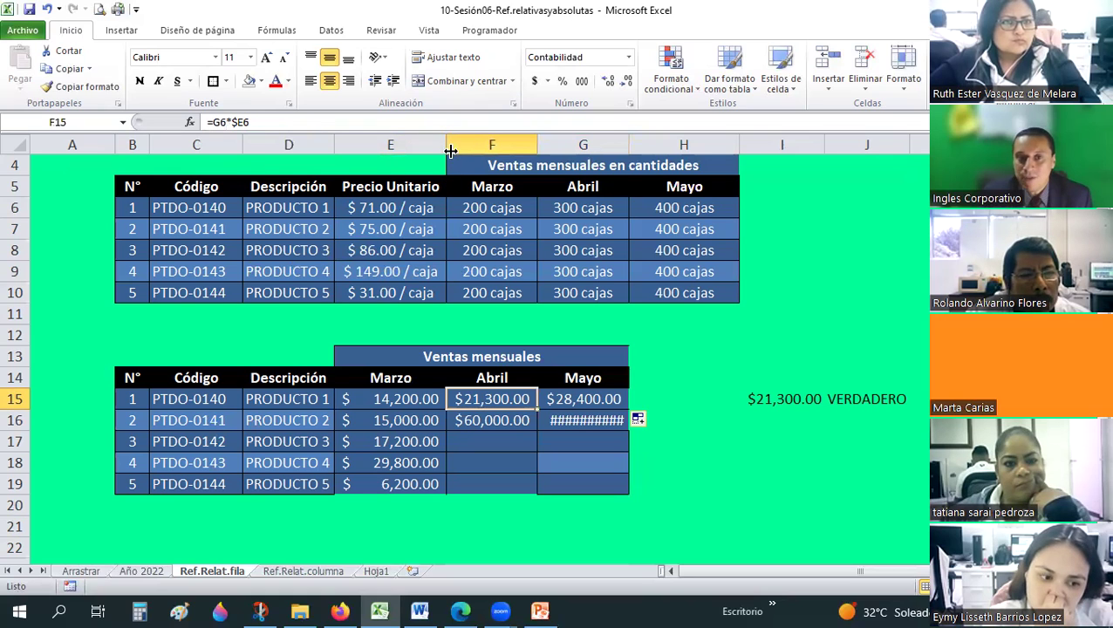
left_click(562, 398)
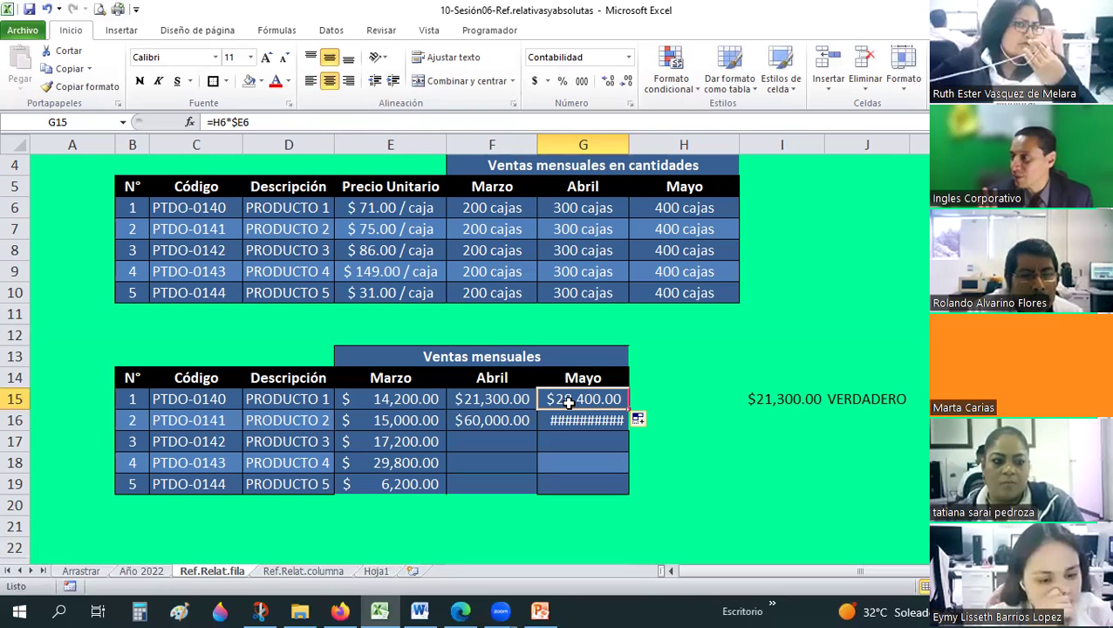
left_click(483, 402)
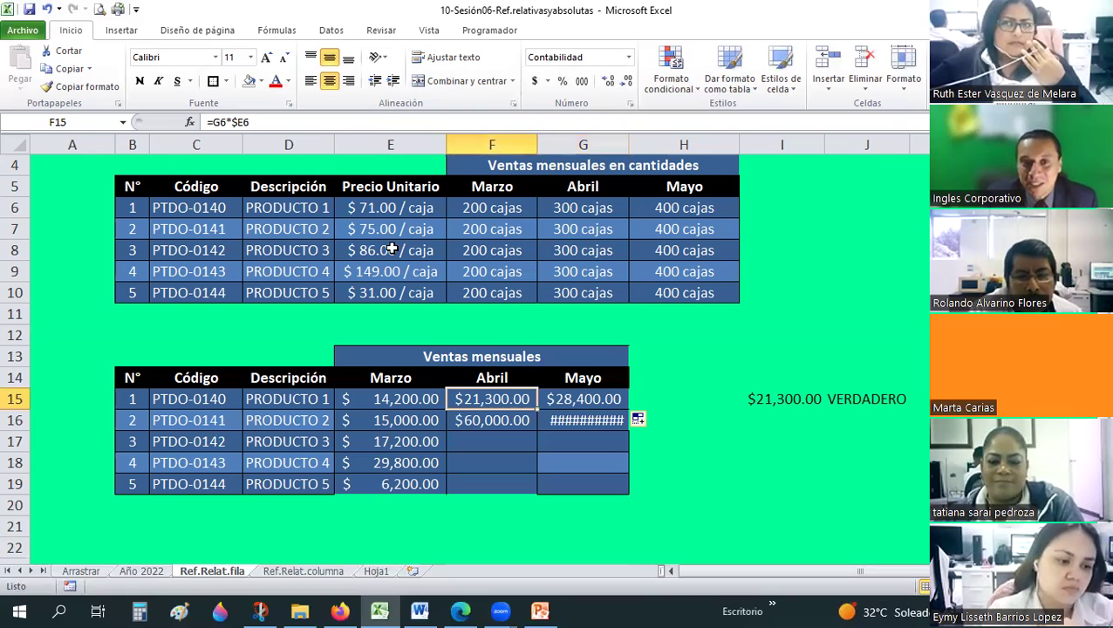
left_click(383, 142)
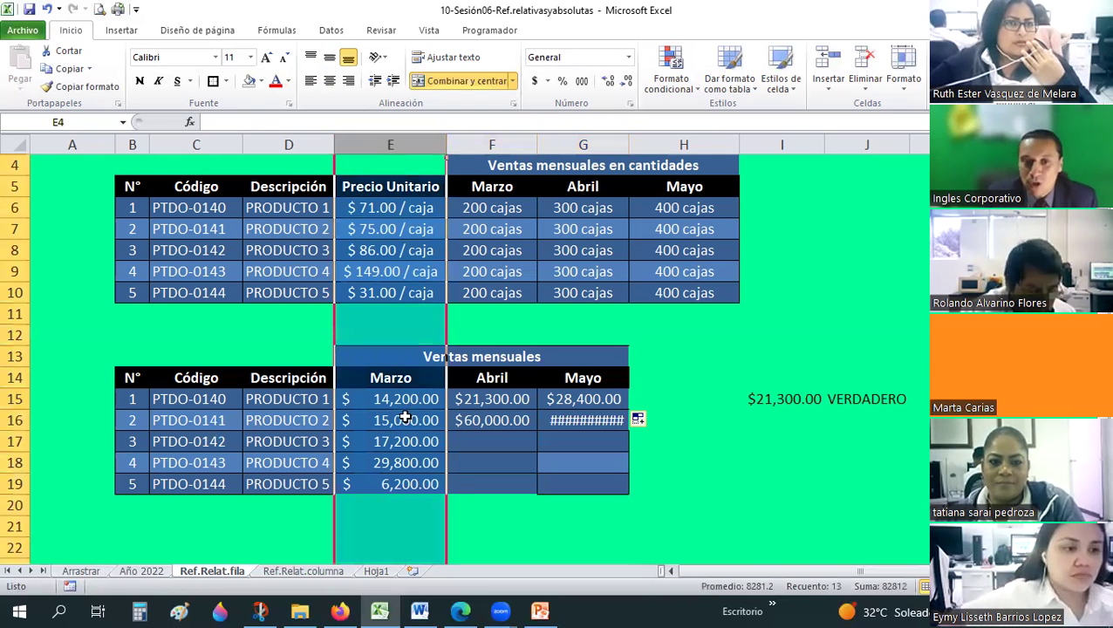
Step: Refill PRODUCTO 2's relative formula =F7*E7 from E16 across to G16 and compare its Marzo and Abril formulas again
left_click(486, 417)
left_click(435, 429)
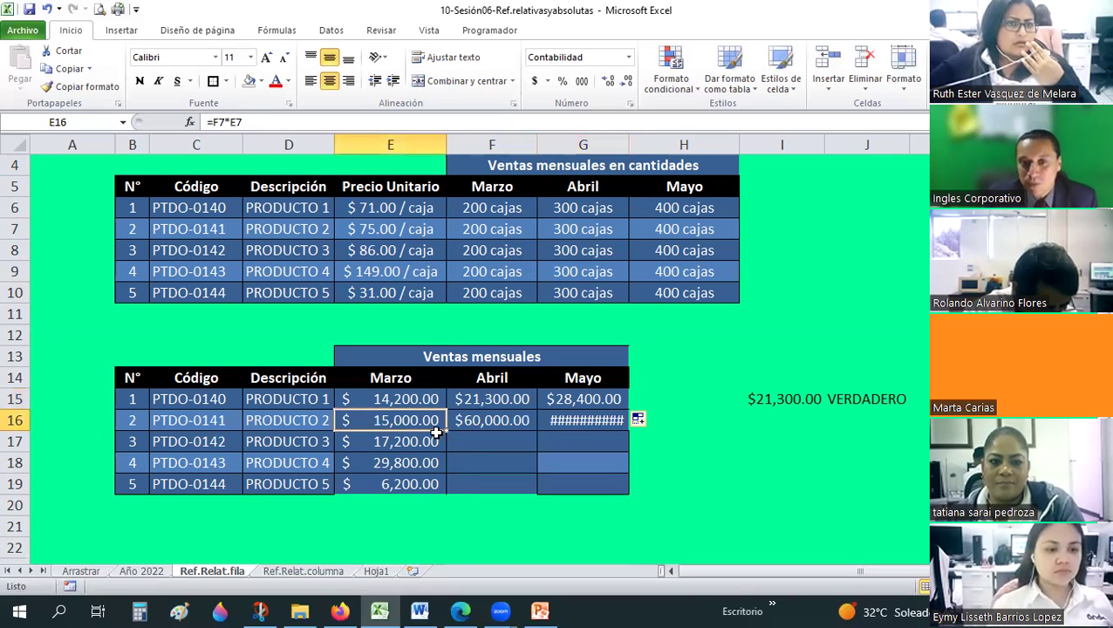
left_click_drag(567, 430, 583, 430)
left_click_drag(484, 441, 372, 420)
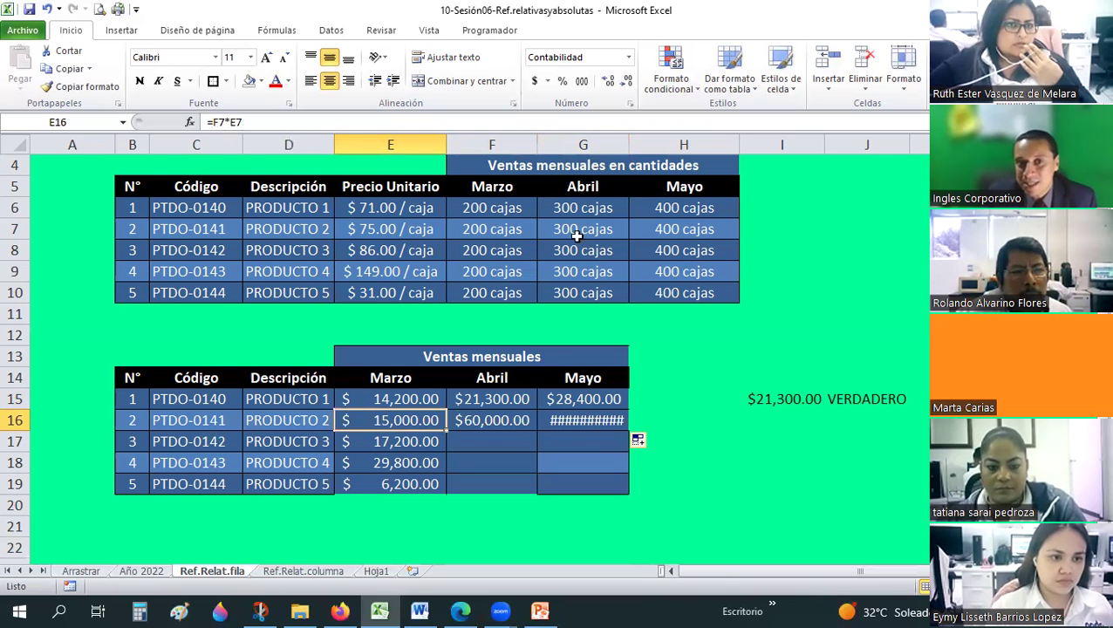
key("Right")
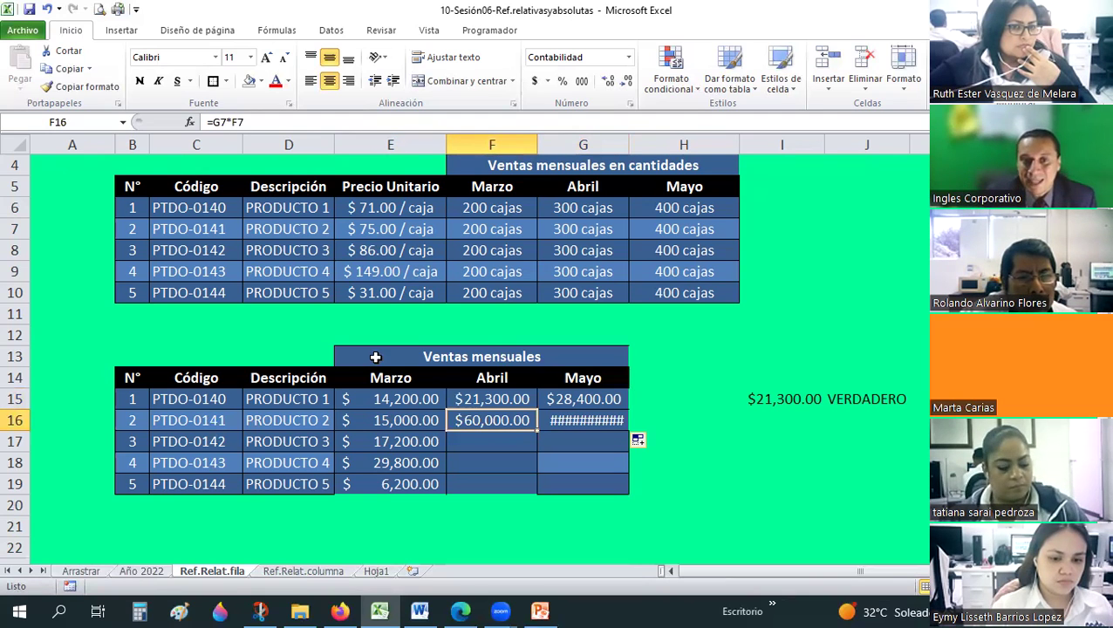
key("Left")
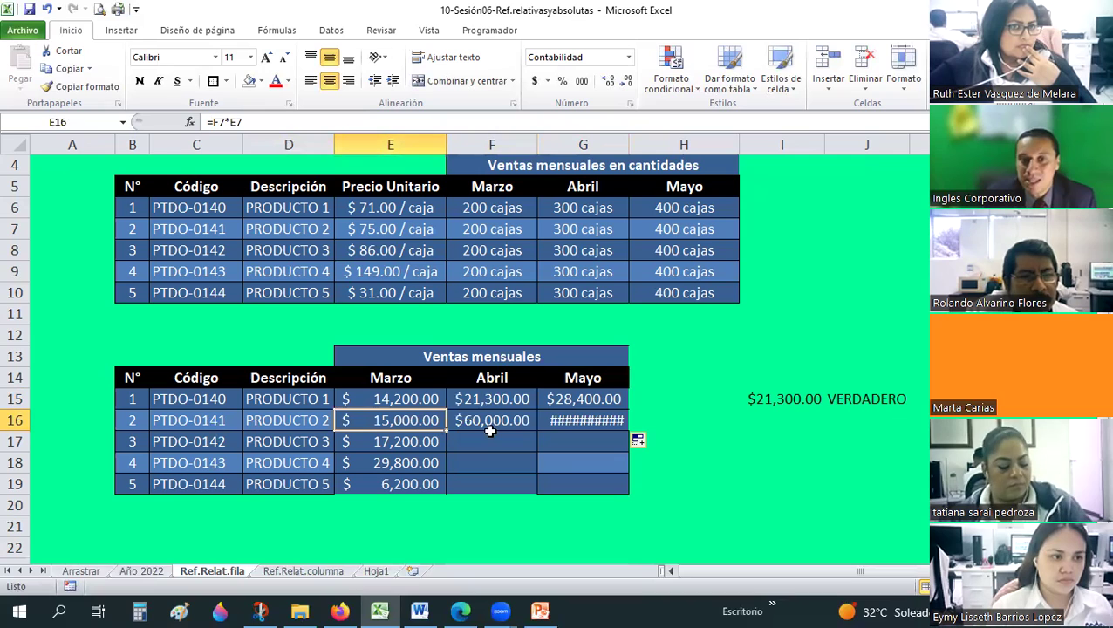
key("Right")
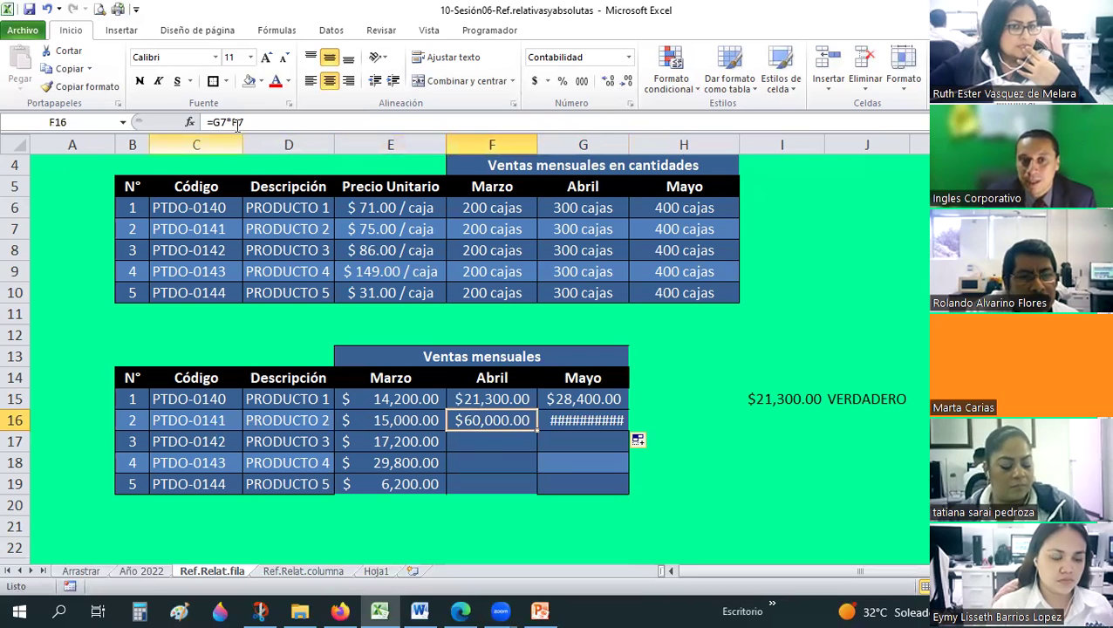
left_click(401, 421)
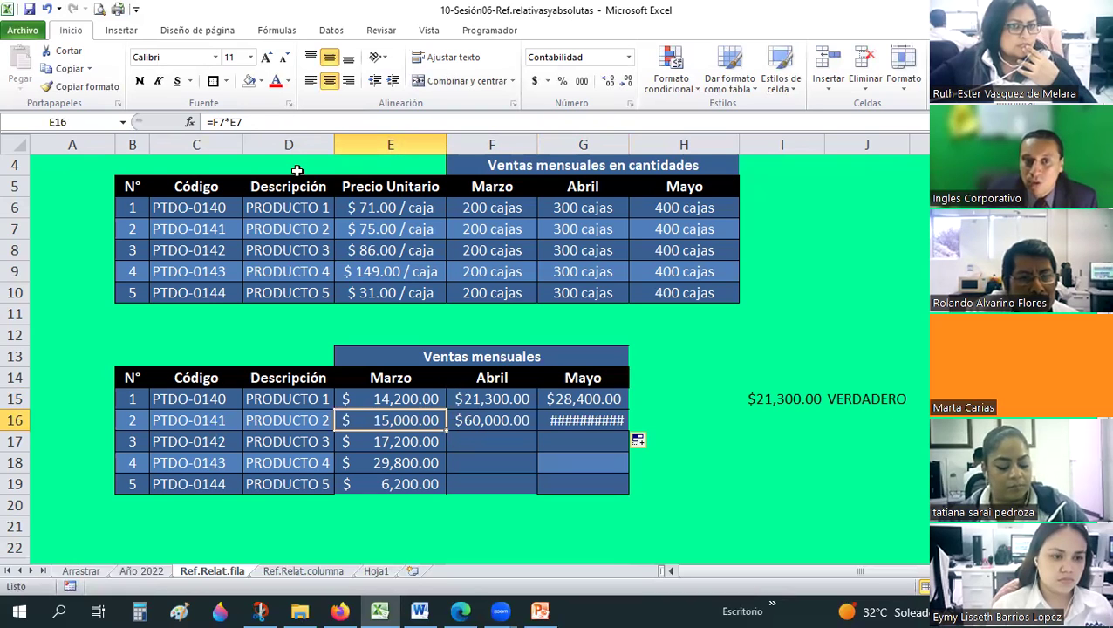
Step: Highlight the $E part of PRODUCTO 1's Marzo formula in E15 to point out its fixed column
key("Up")
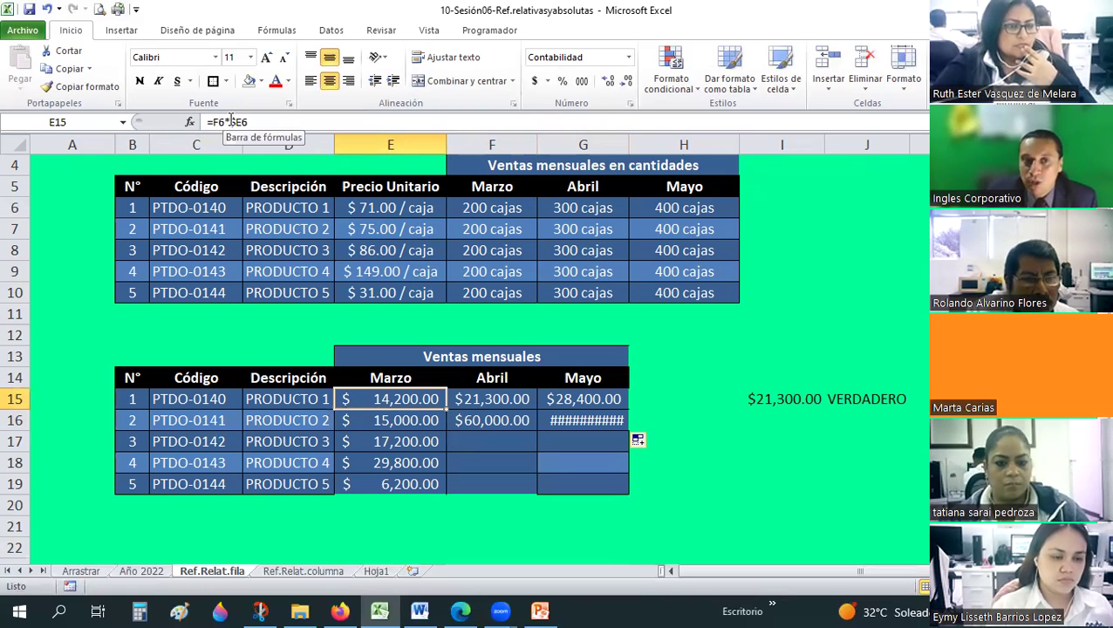
left_click(231, 122)
left_click_drag(230, 122, 245, 122)
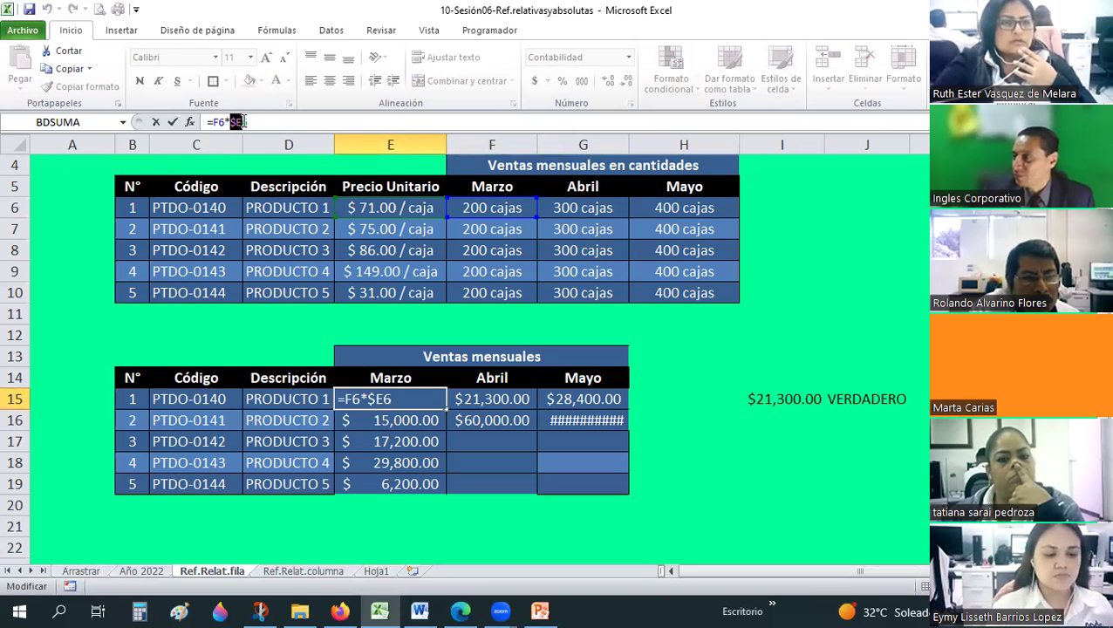
key("ctrl+Return")
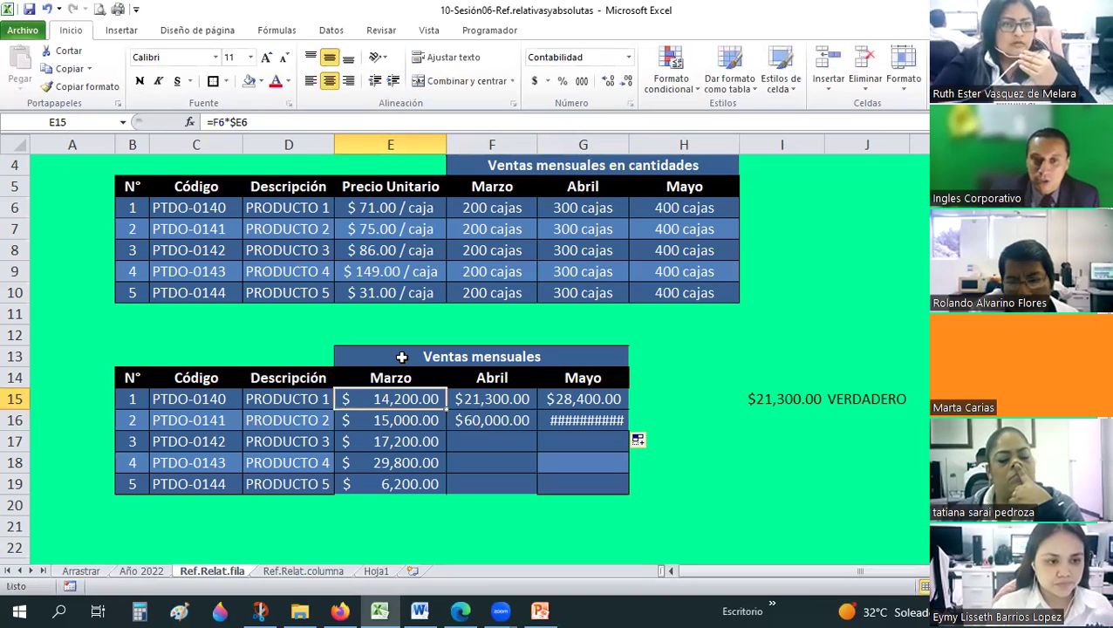
Step: Fill PRODUCTO 1's formula =F6*$E6 across E15:G15 and down through row 19 in the Marzo, Abril and Mayo columns
left_click_drag(401, 397, 497, 393)
left_click_drag(421, 402, 620, 405)
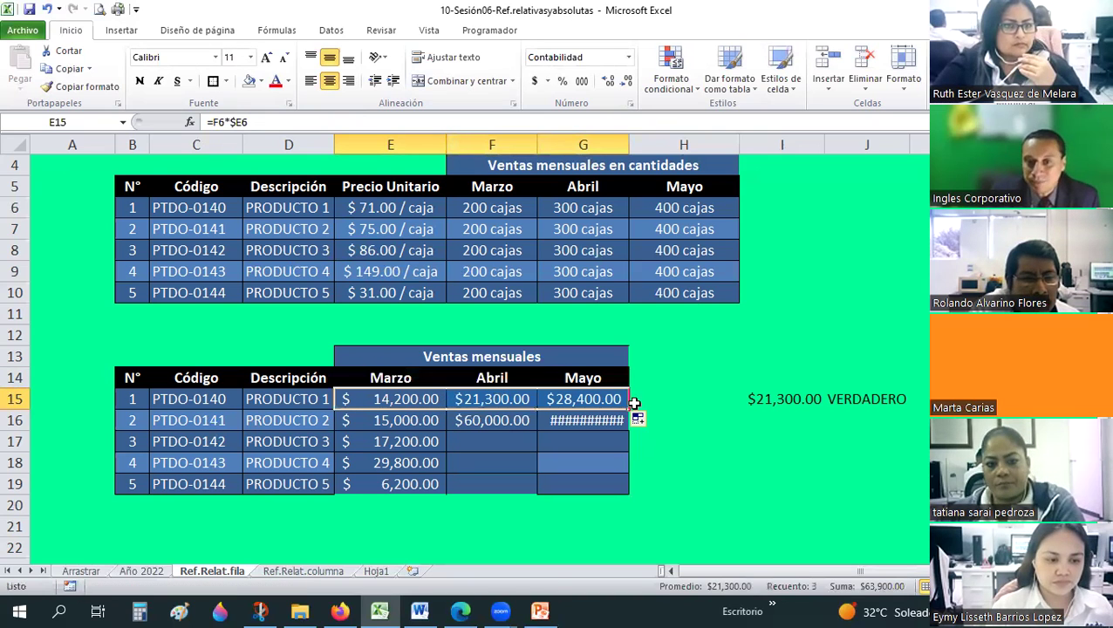
left_click(447, 399)
left_click(442, 407)
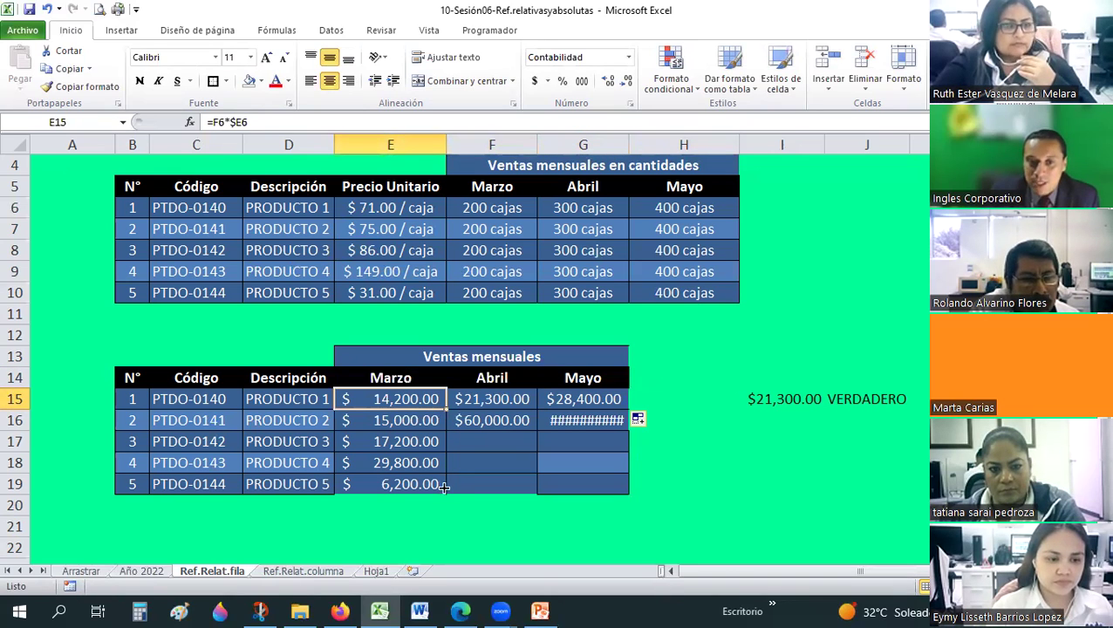
left_click(475, 399)
left_click_drag(535, 409, 524, 481)
left_click(611, 401)
left_click_drag(628, 409, 620, 487)
Step: Compare the Abril formulas of PRODUCTO 1 in F15 and PRODUCTO 2 in F16
left_click(472, 403)
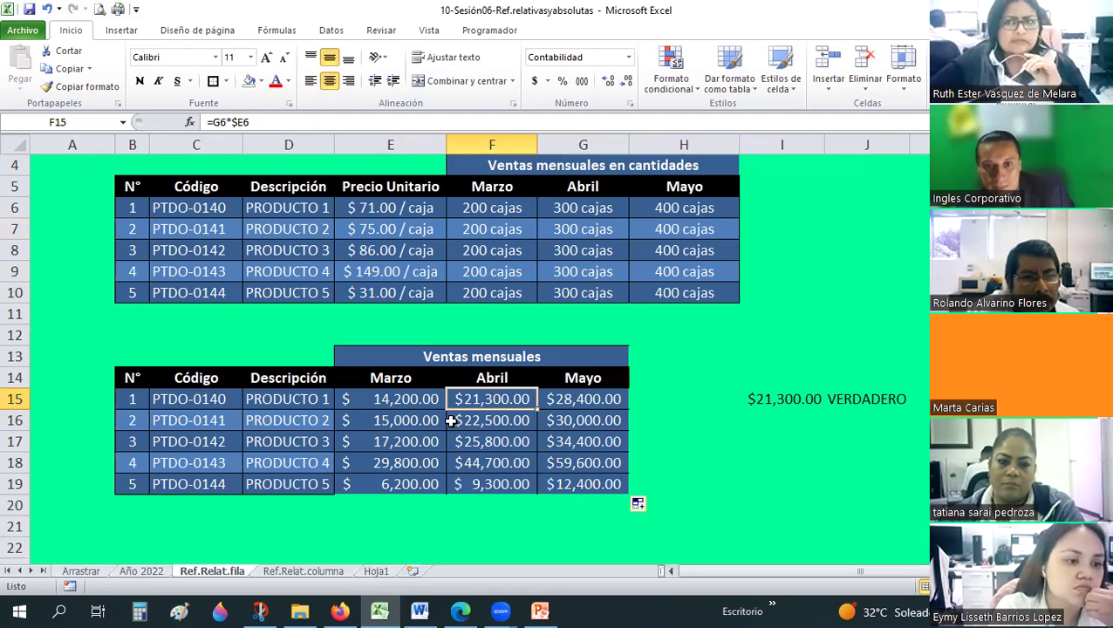
left_click(494, 423)
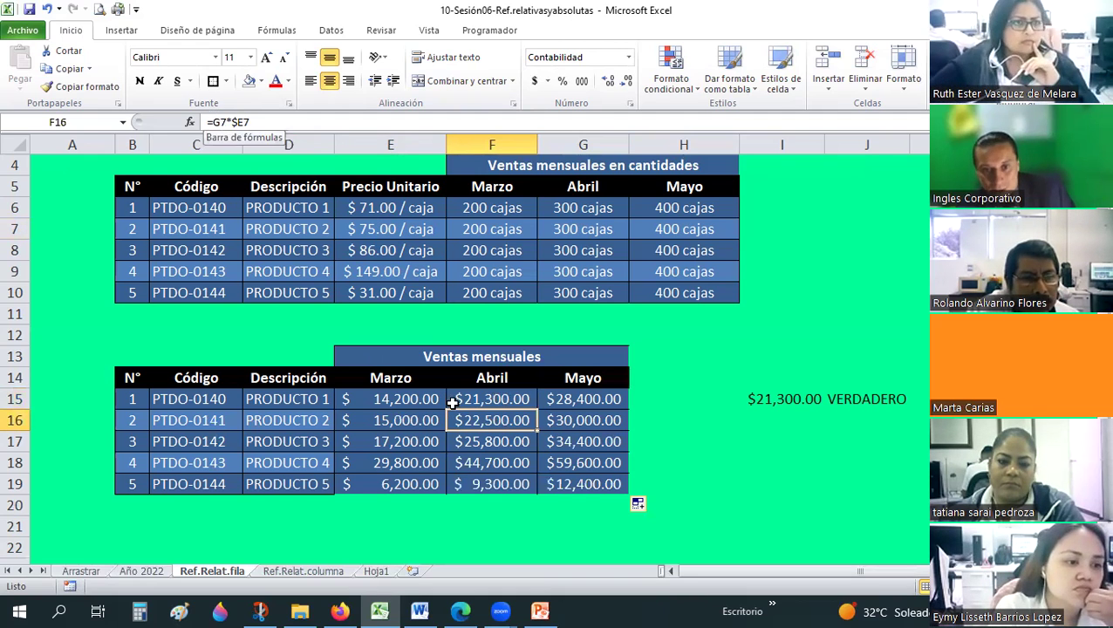
left_click(497, 399)
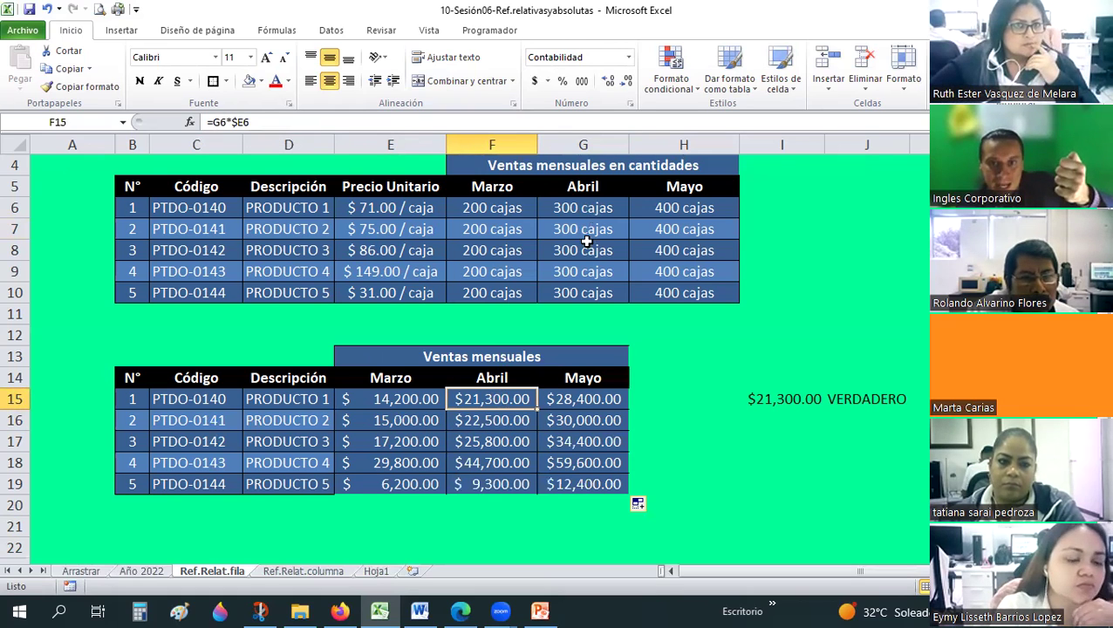
left_click(508, 415)
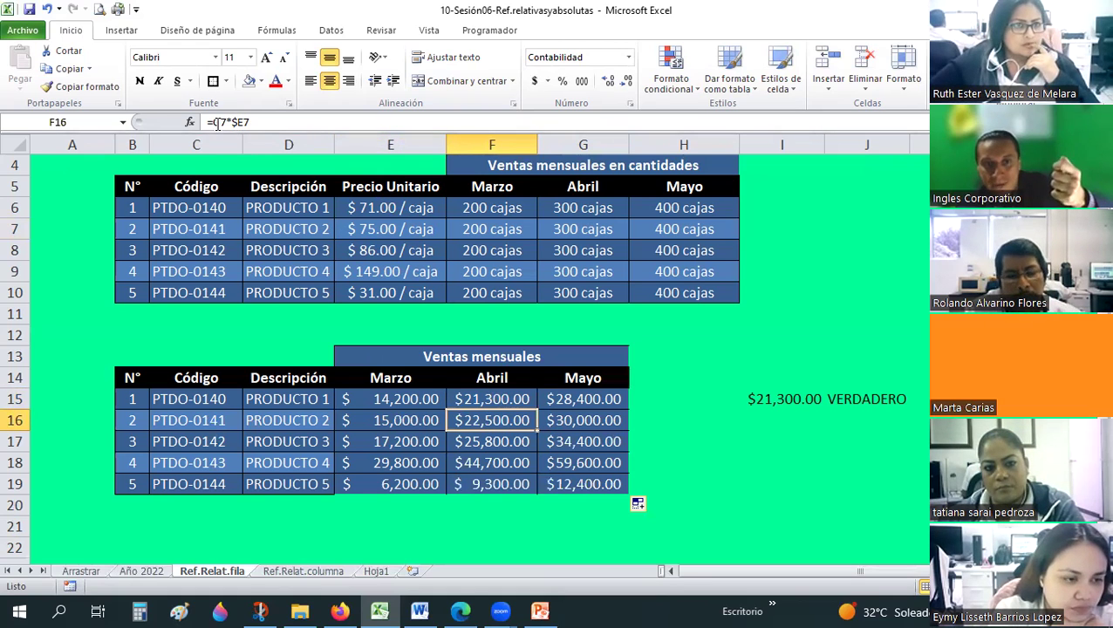
key("Up")
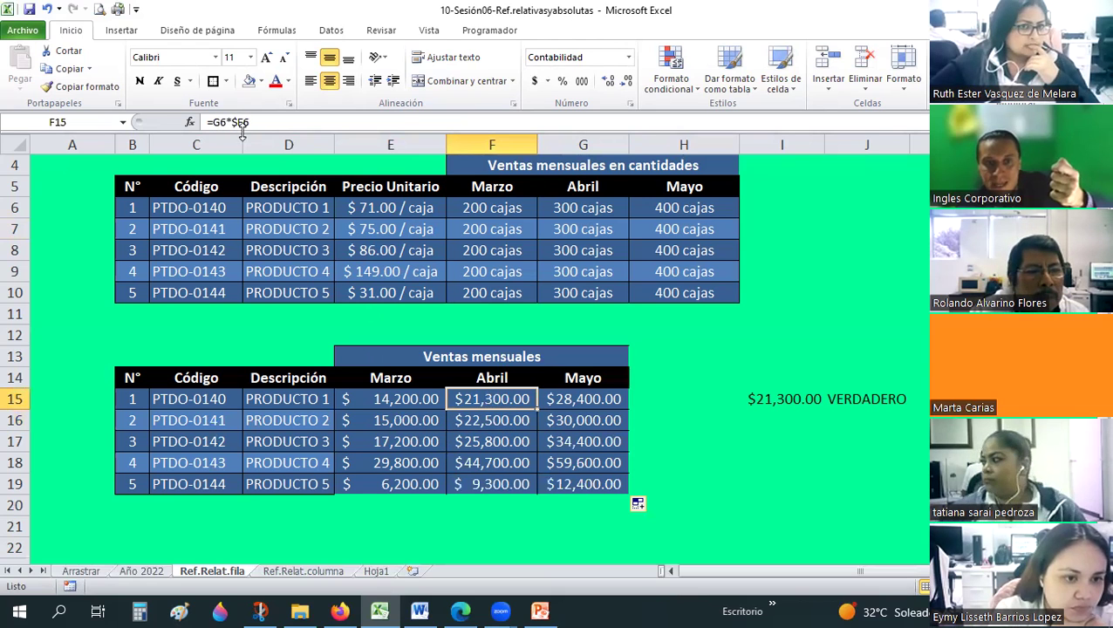
left_click(492, 422)
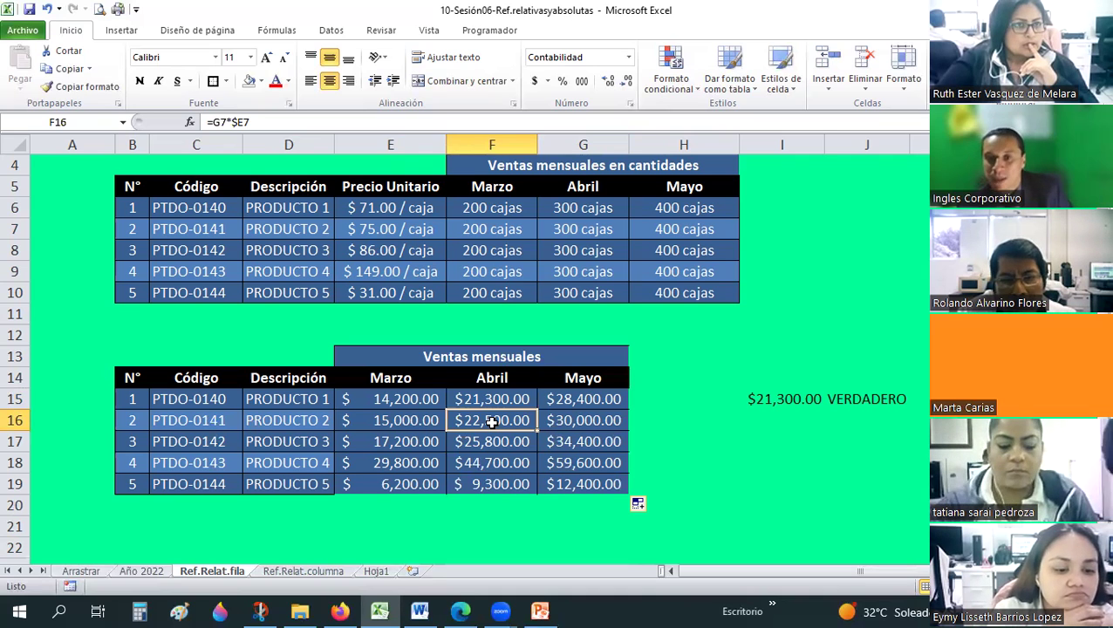
left_click(480, 399)
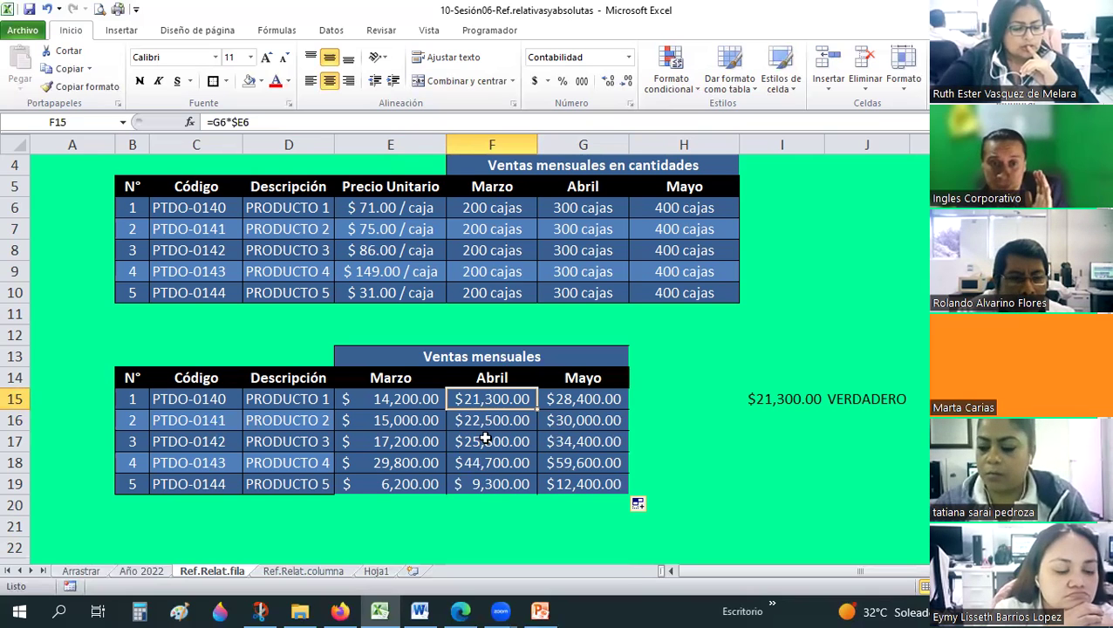
Step: Highlight in turn the $E column, the row number 6 and the G6 reference within the Abril formula in F15
left_click(230, 122)
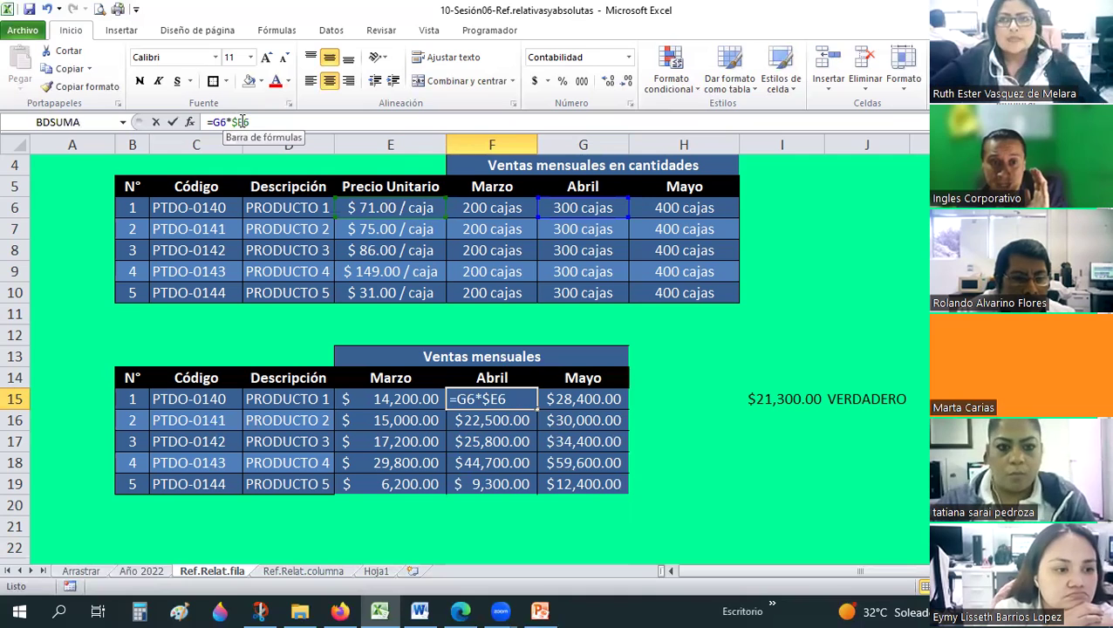
left_click_drag(243, 122, 229, 123)
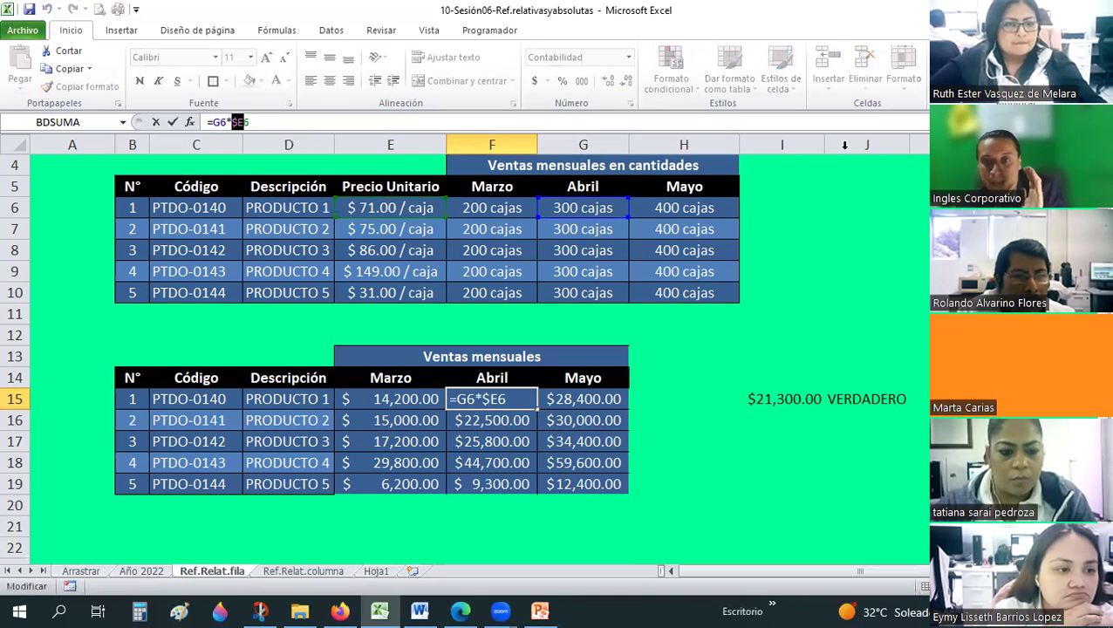
left_click(173, 122)
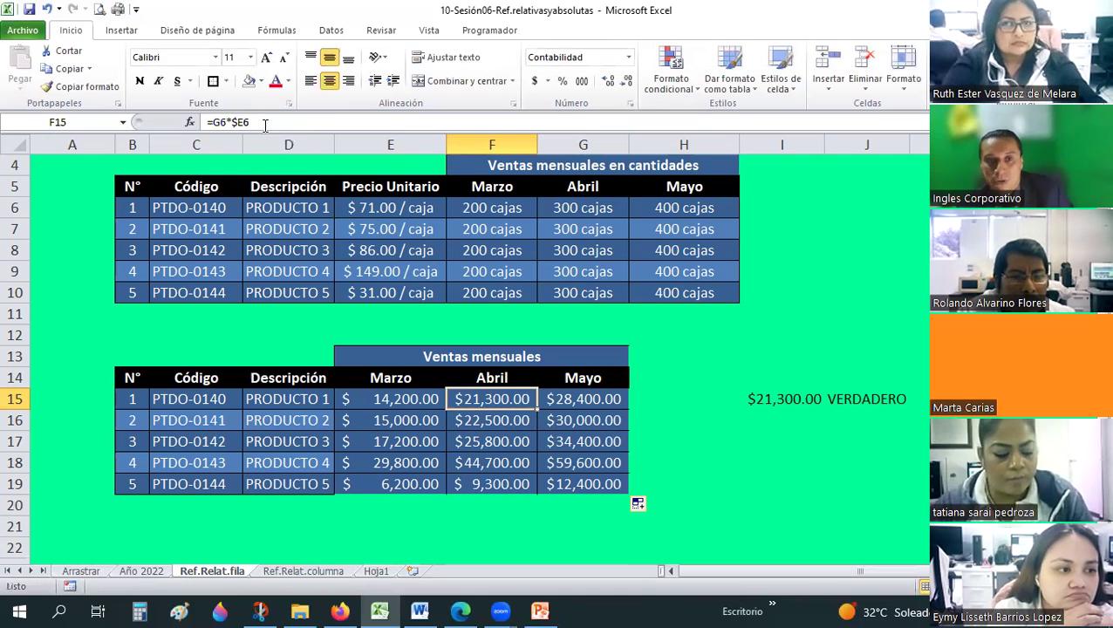
left_click(255, 122)
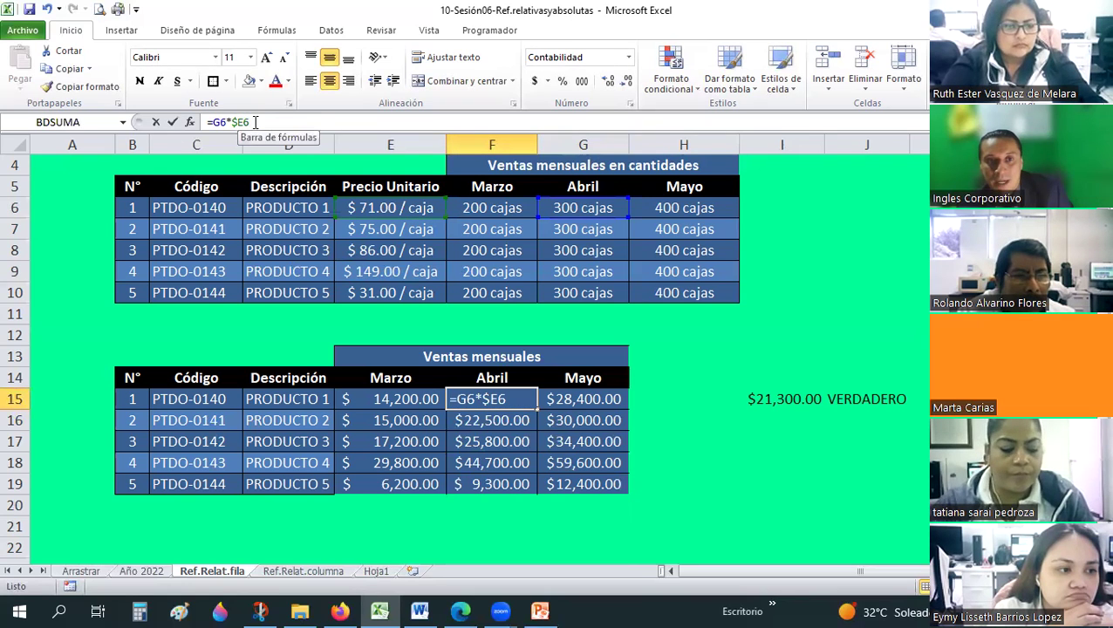
double_click(262, 129)
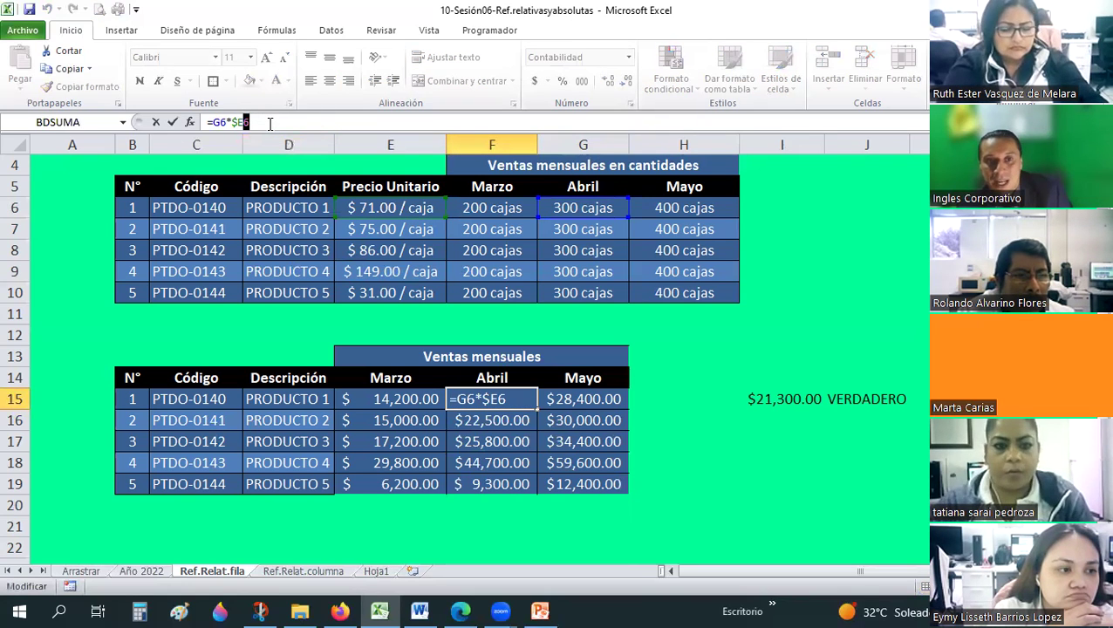
key("Escape")
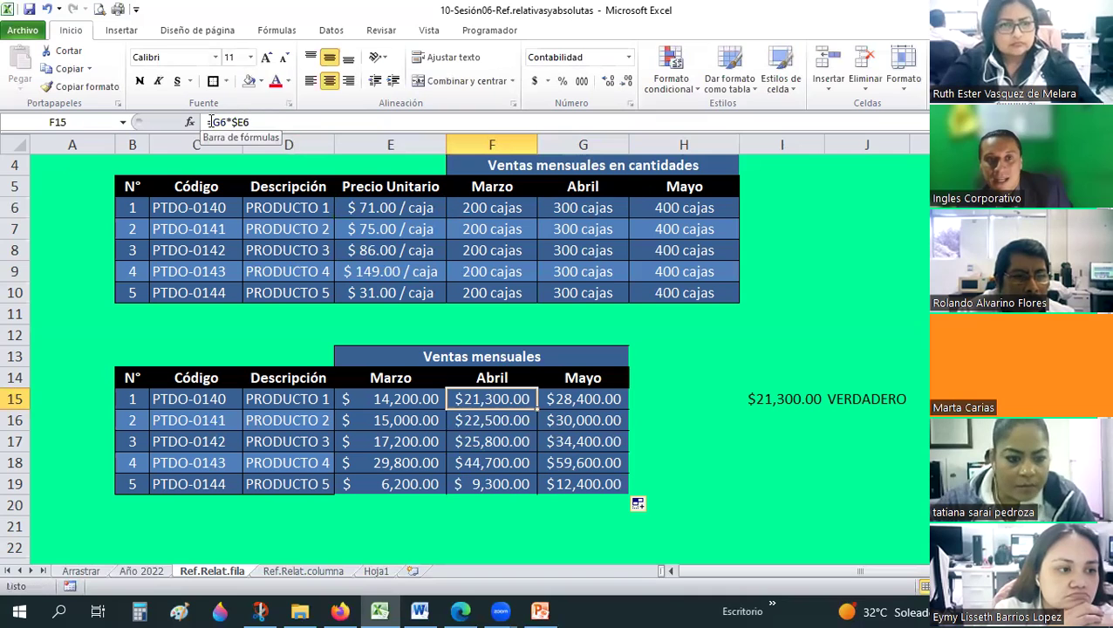
left_click(215, 123)
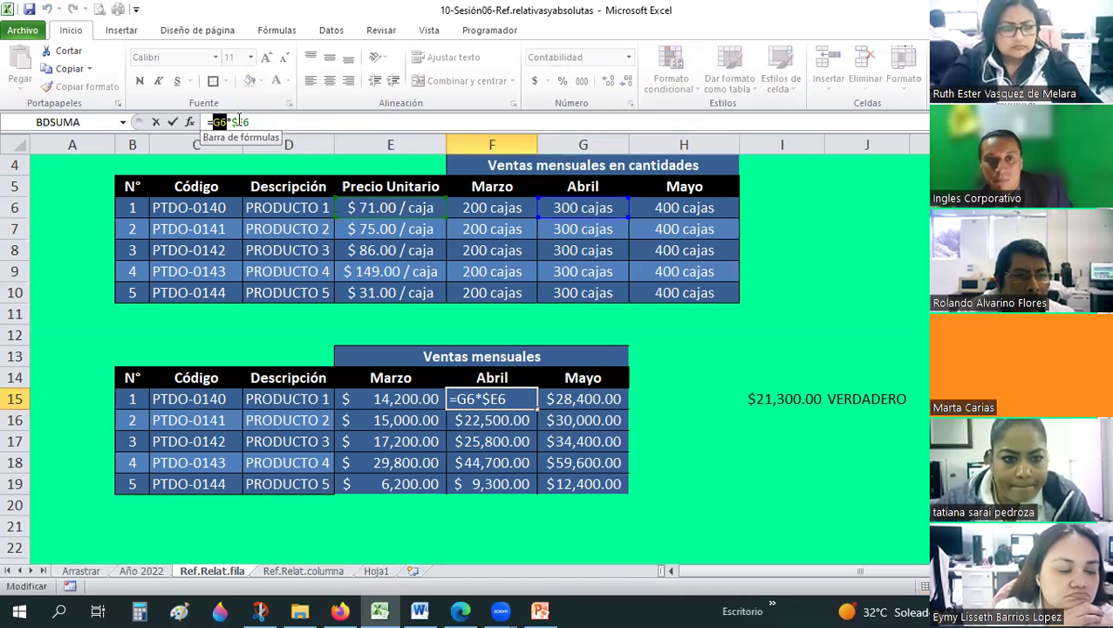
key("Escape")
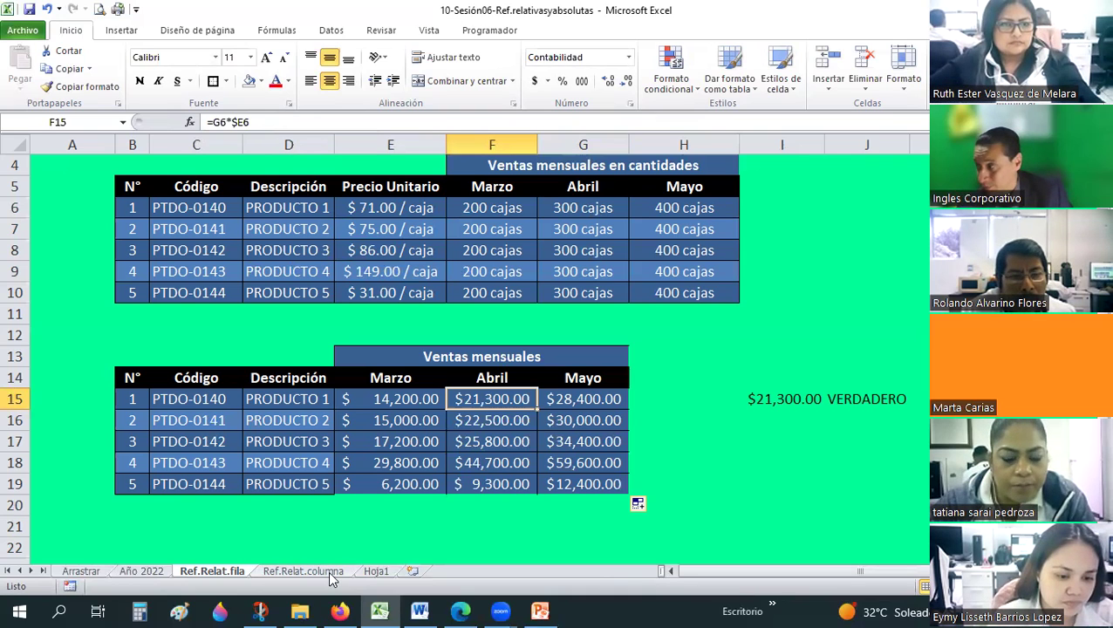
Step: Open the Ref.Relat.columna sheet and compare its layout with the tables on the Ref.Relat.fila sheet
left_click(741, 409)
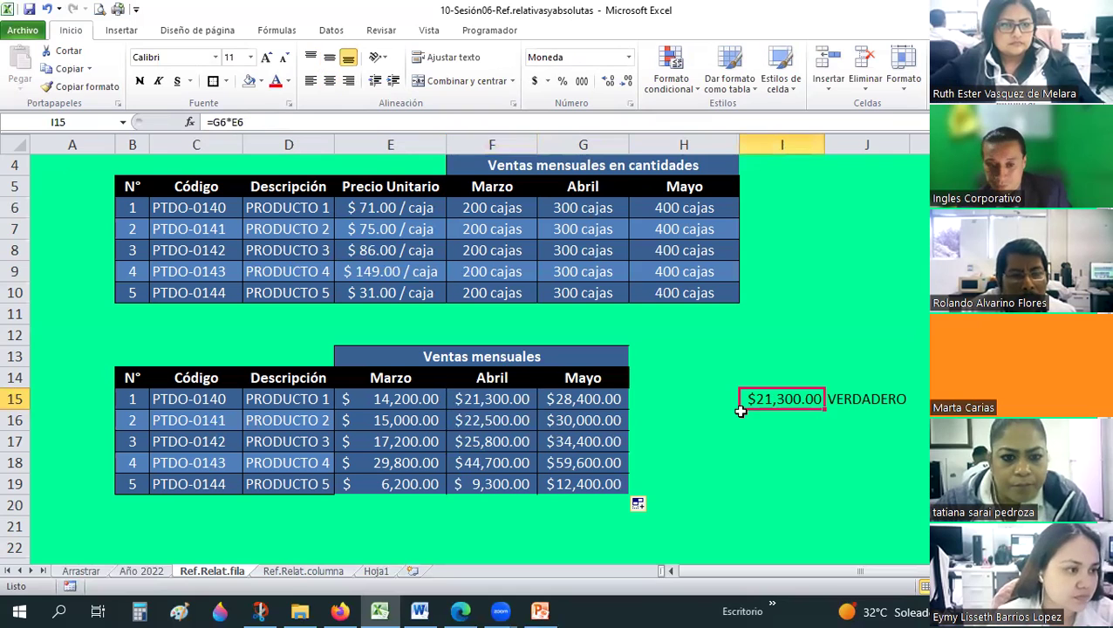
left_click(303, 571)
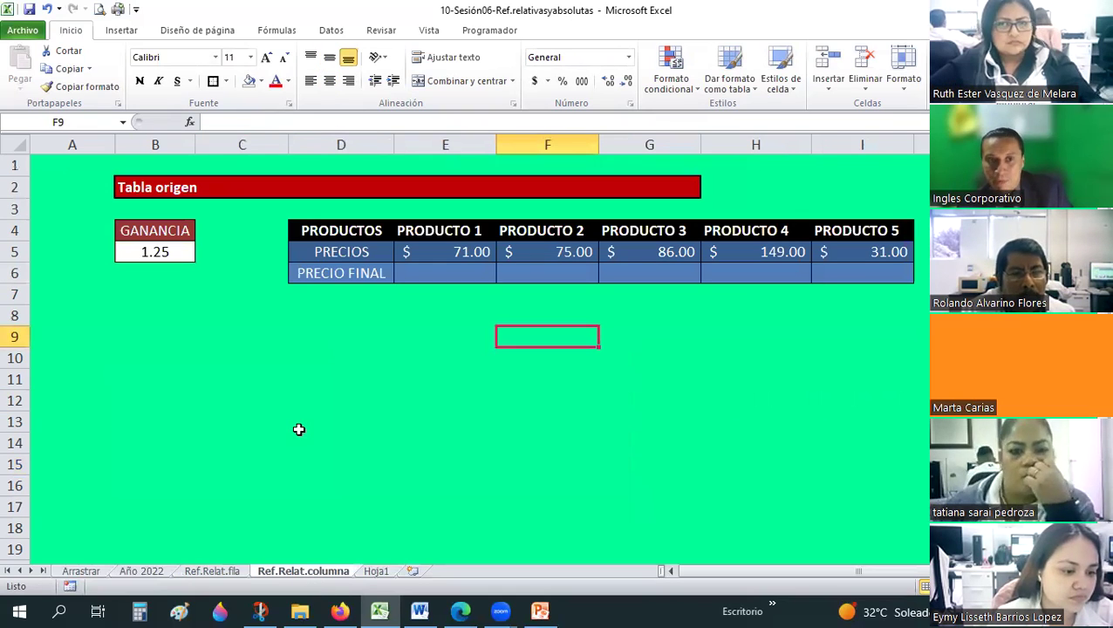
left_click(451, 278)
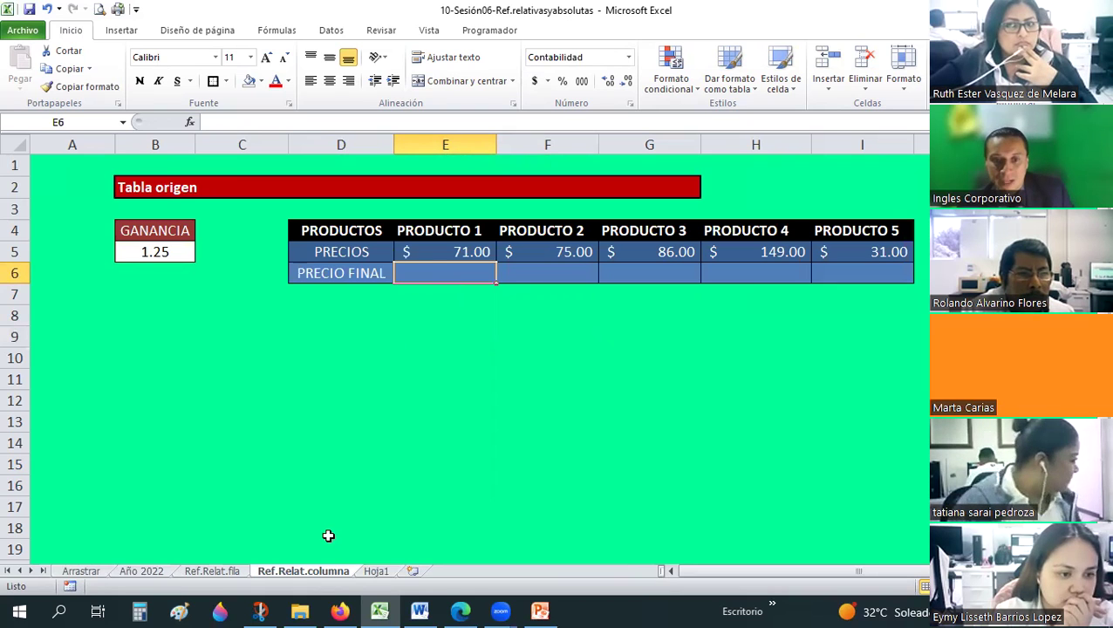
left_click(207, 573)
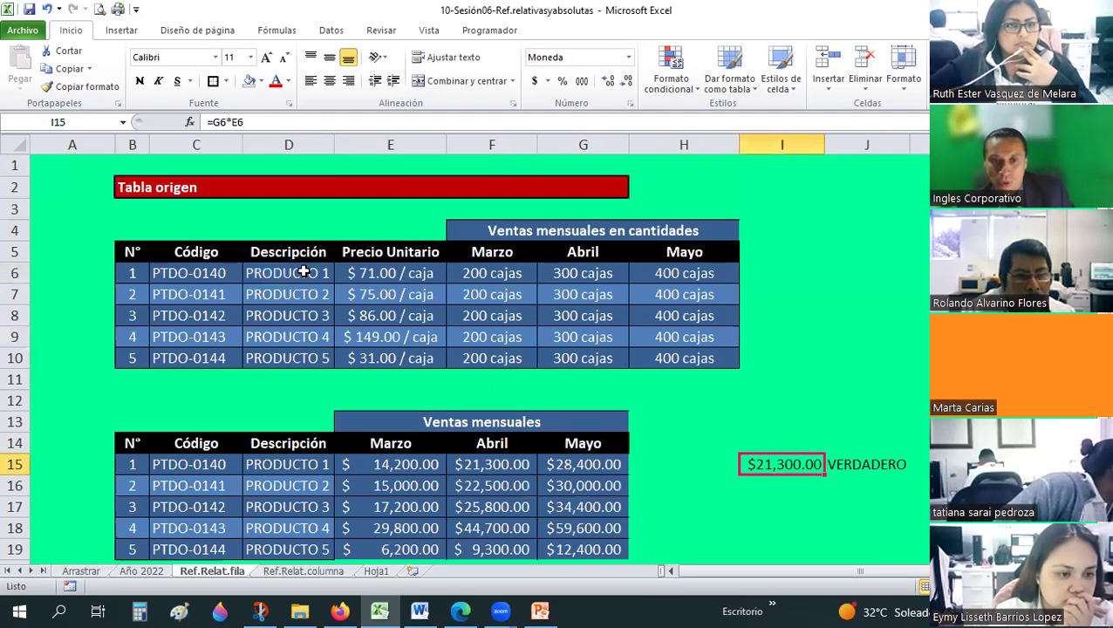
left_click(303, 573)
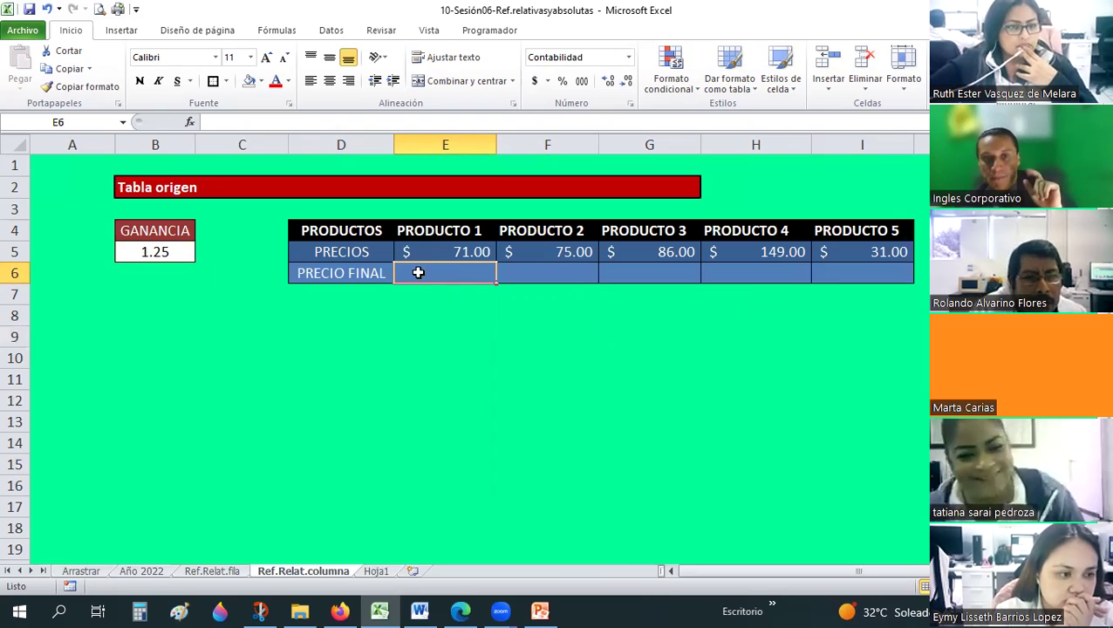
Step: Set the number format of cell E9 to Texto
left_click(440, 335)
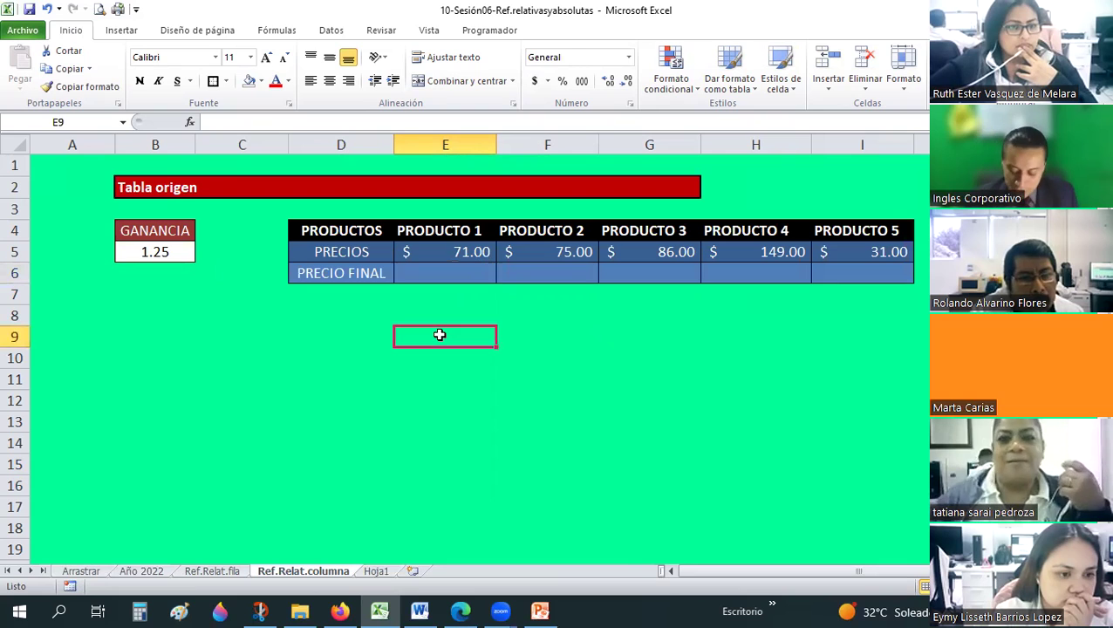
left_click(628, 57)
scroll(611, 393, "down", 1)
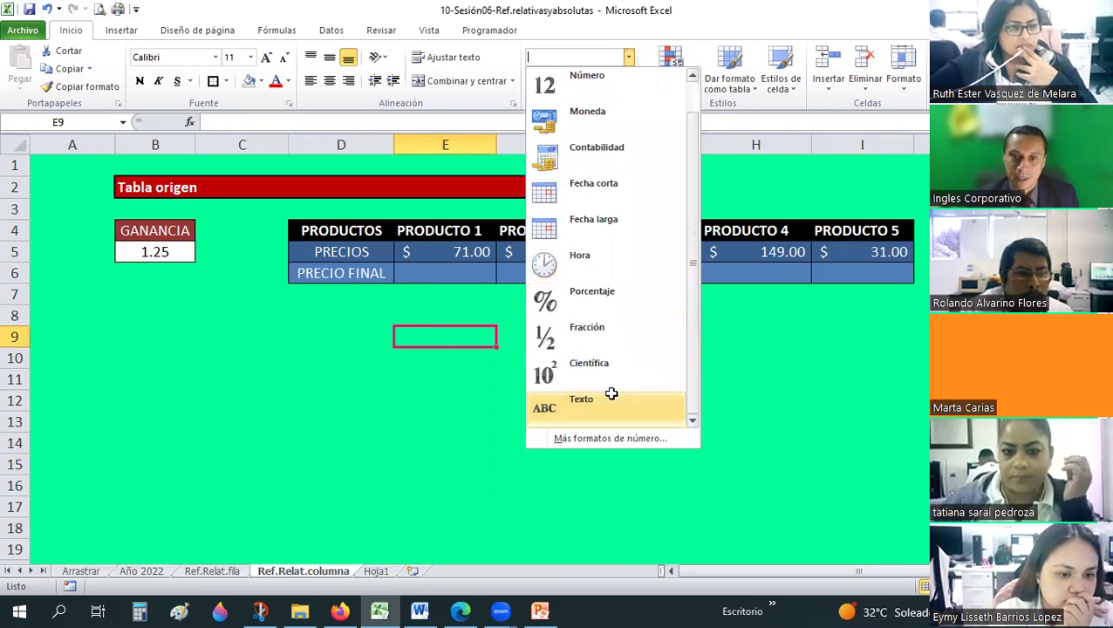
left_click(579, 402)
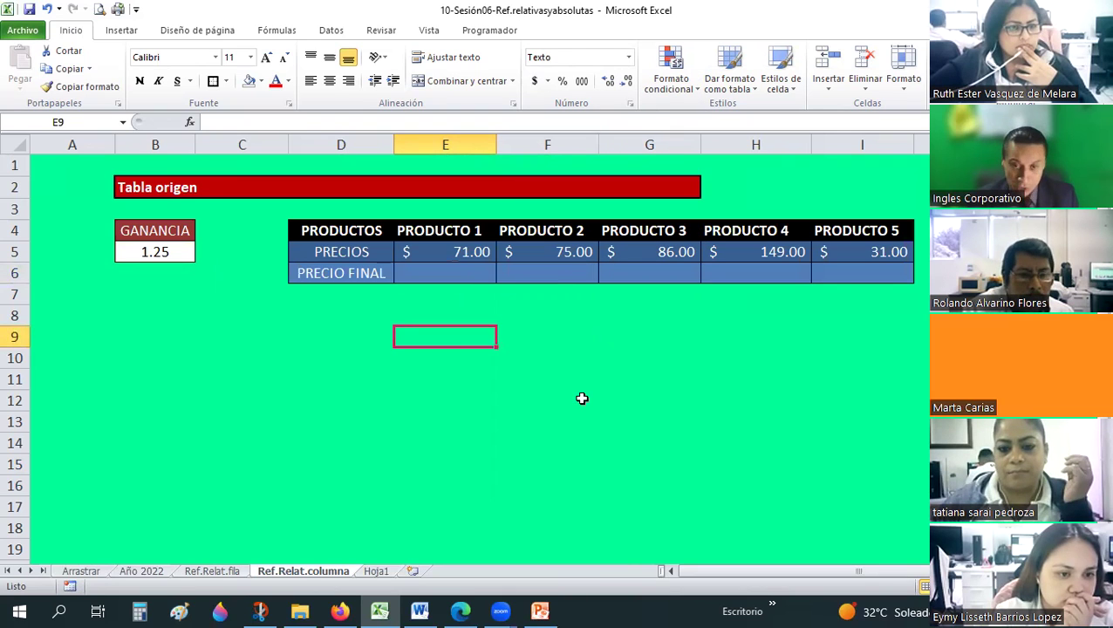
type("pRECIO")
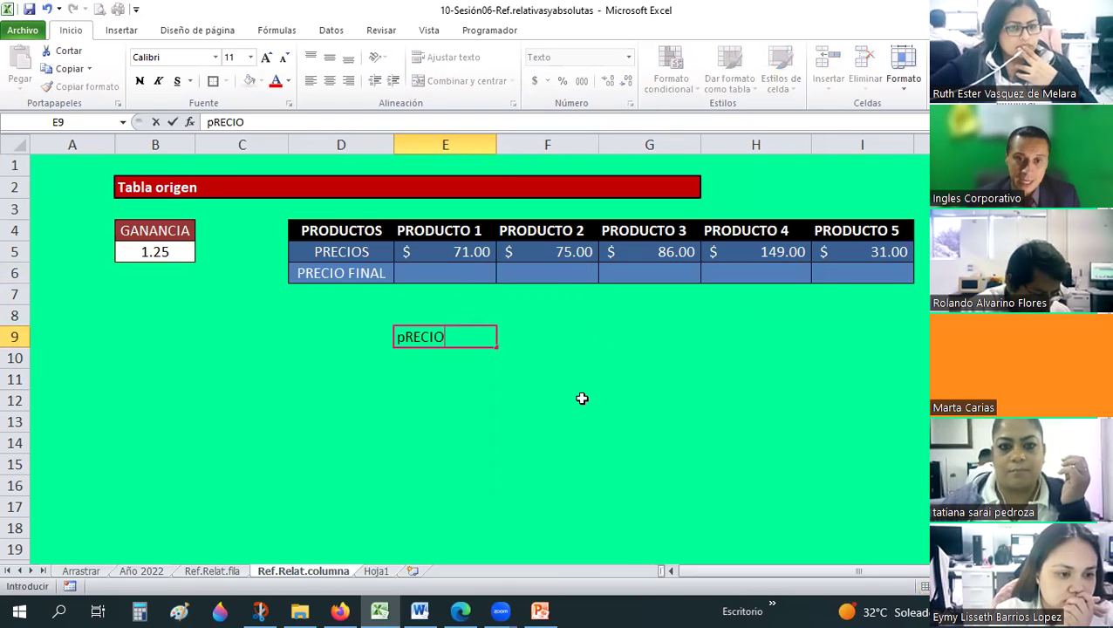
key("BackSpace")
key("BackSpace")
key("BackSpace")
key("BackSpace")
key("BackSpace")
key("BackSpace")
Step: Write the explanatory note "Precio final= precio x ganancia" in cell E9, below the product table
type("Precio final")
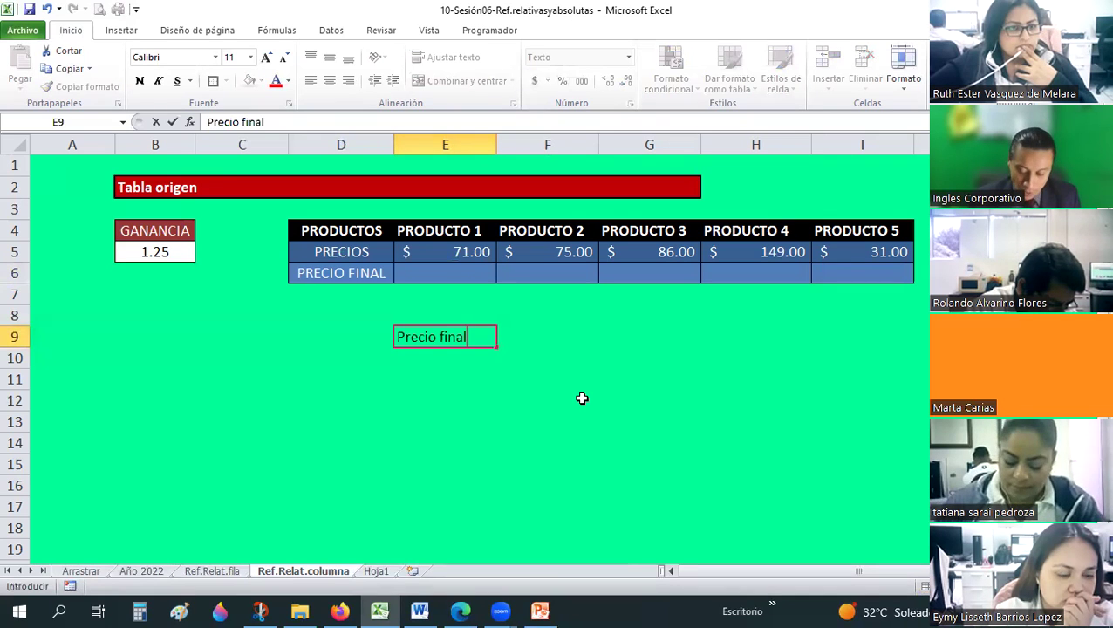
type("= precio")
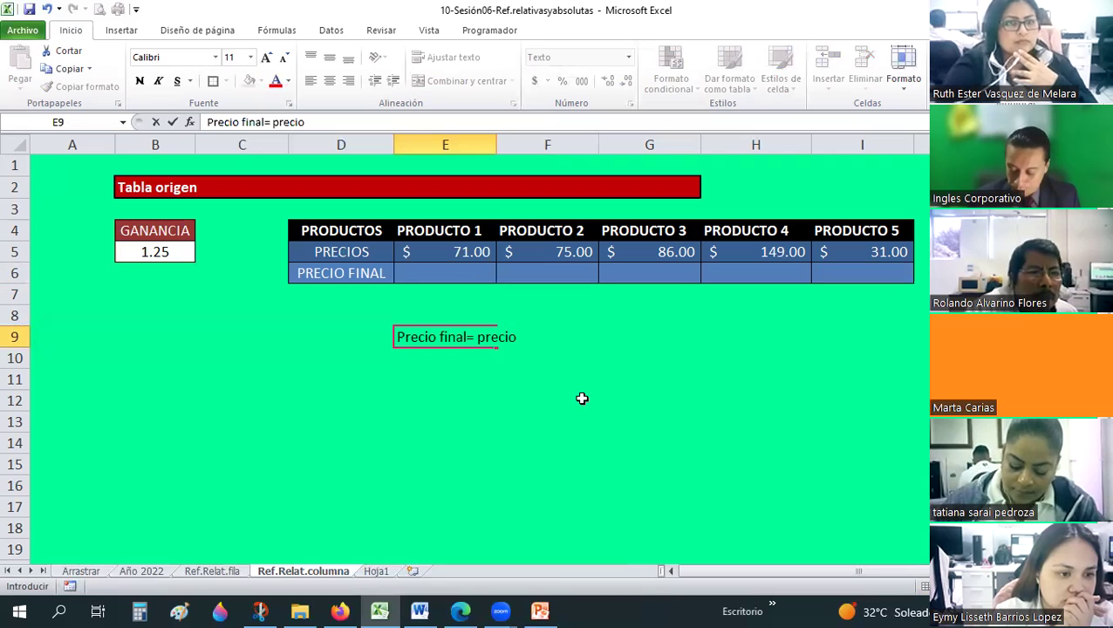
type(" x")
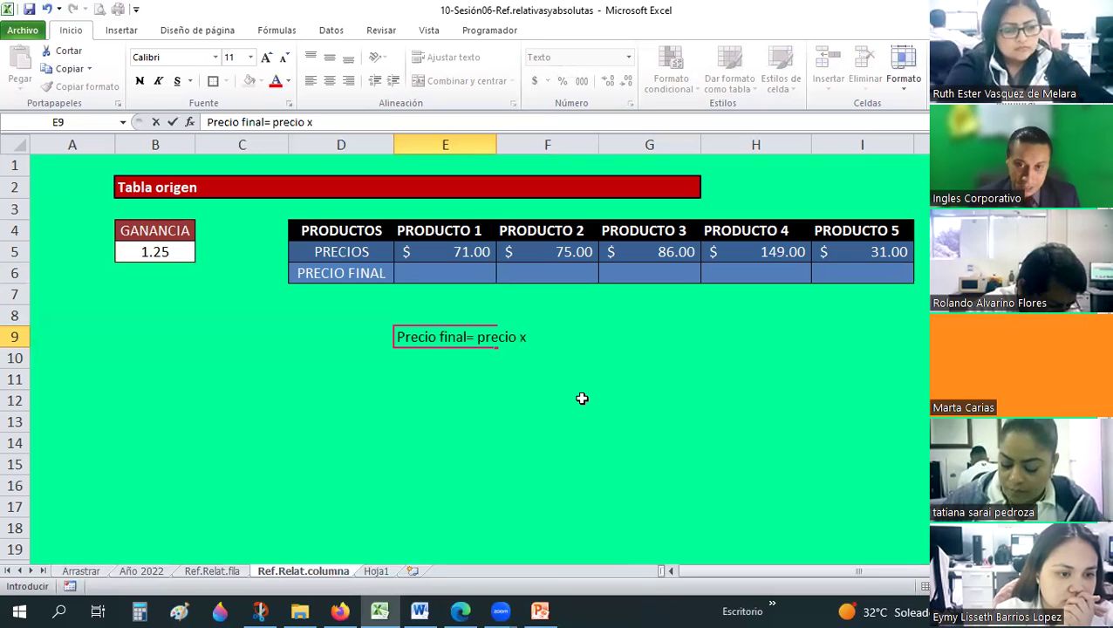
type(" gananc")
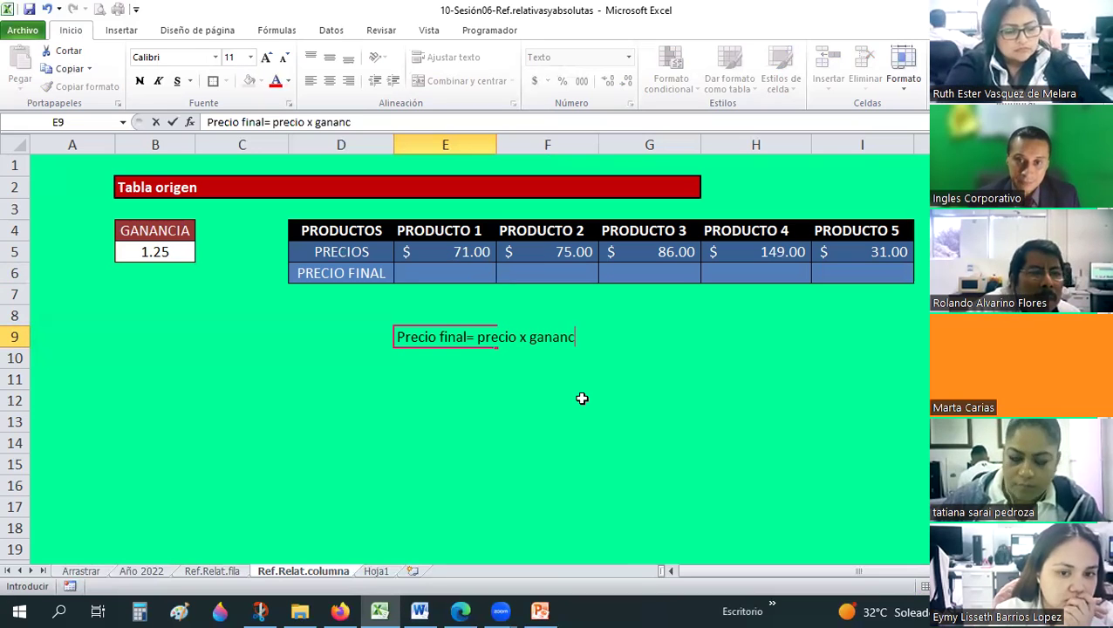
type("ia")
key("Return")
key("Up")
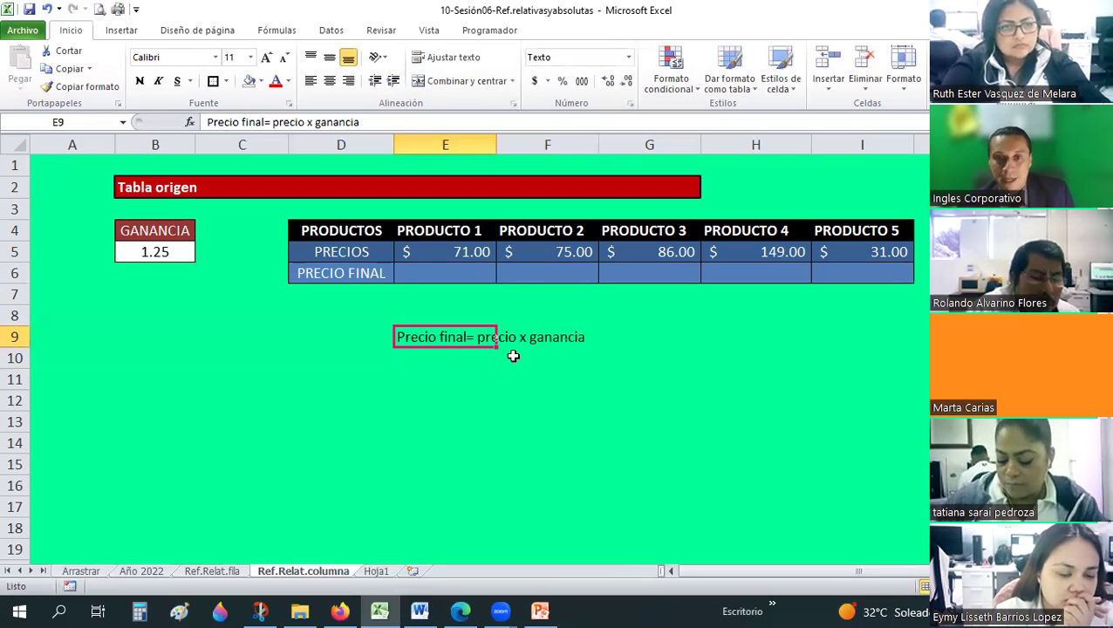
Step: Relate the note's terms to the table by locating the product prices in row 5 and the GANANCIA cell B5
left_click(471, 248)
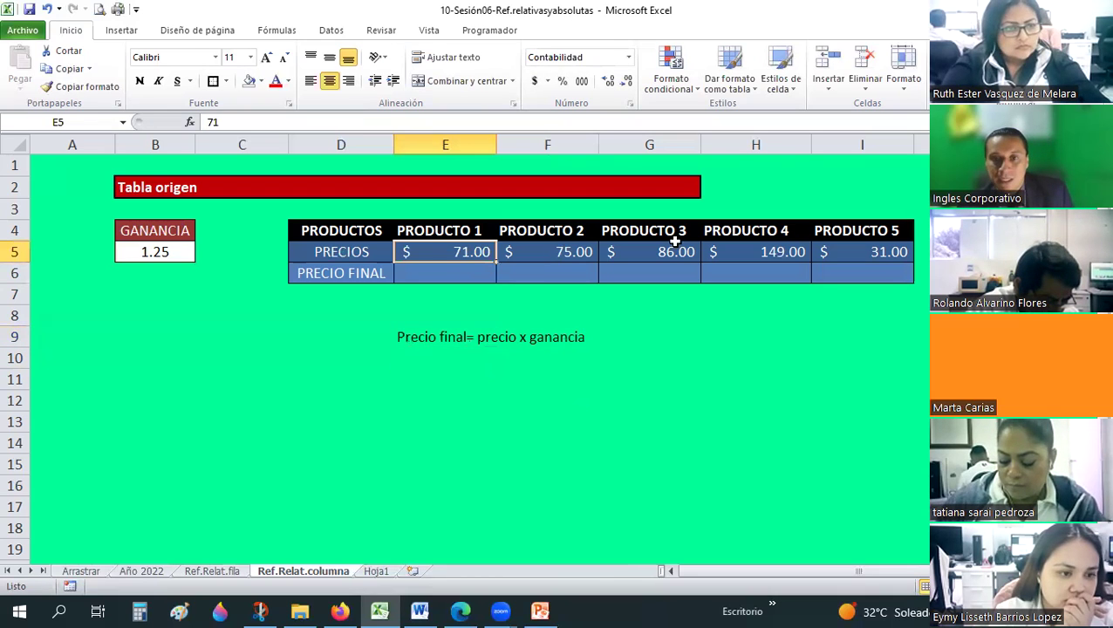
left_click(676, 245)
left_click(867, 253)
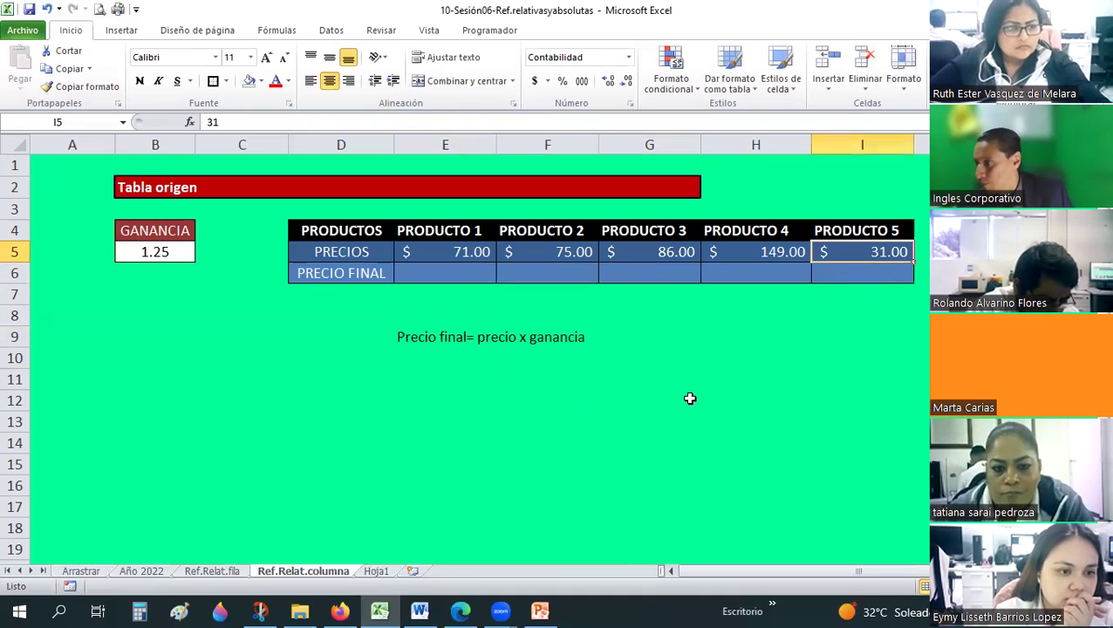
left_click(438, 355)
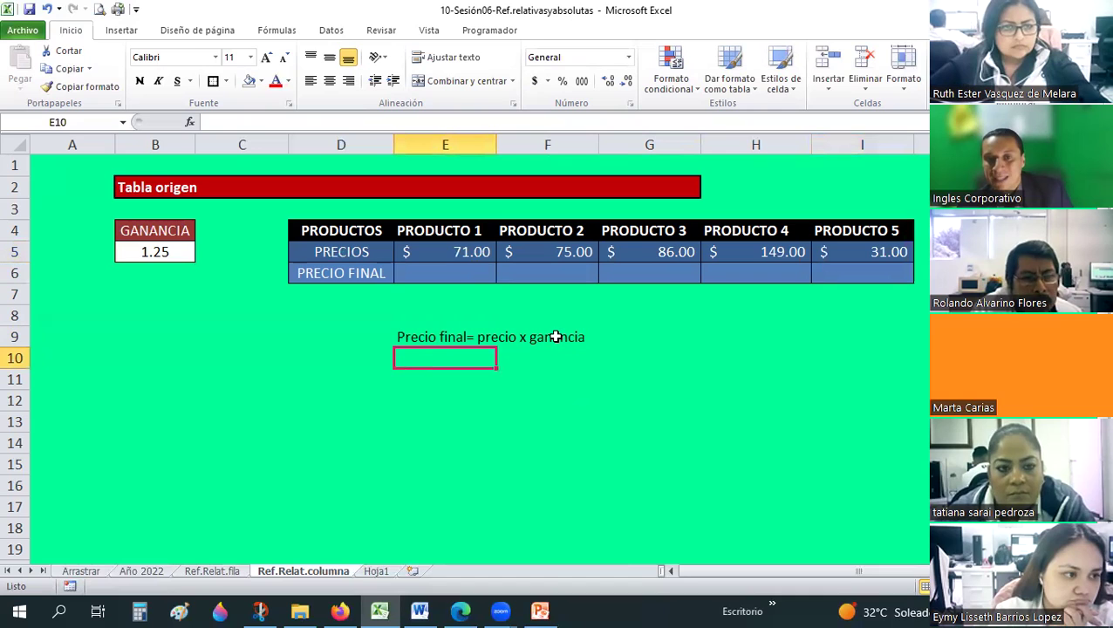
left_click(556, 337)
left_click(160, 251)
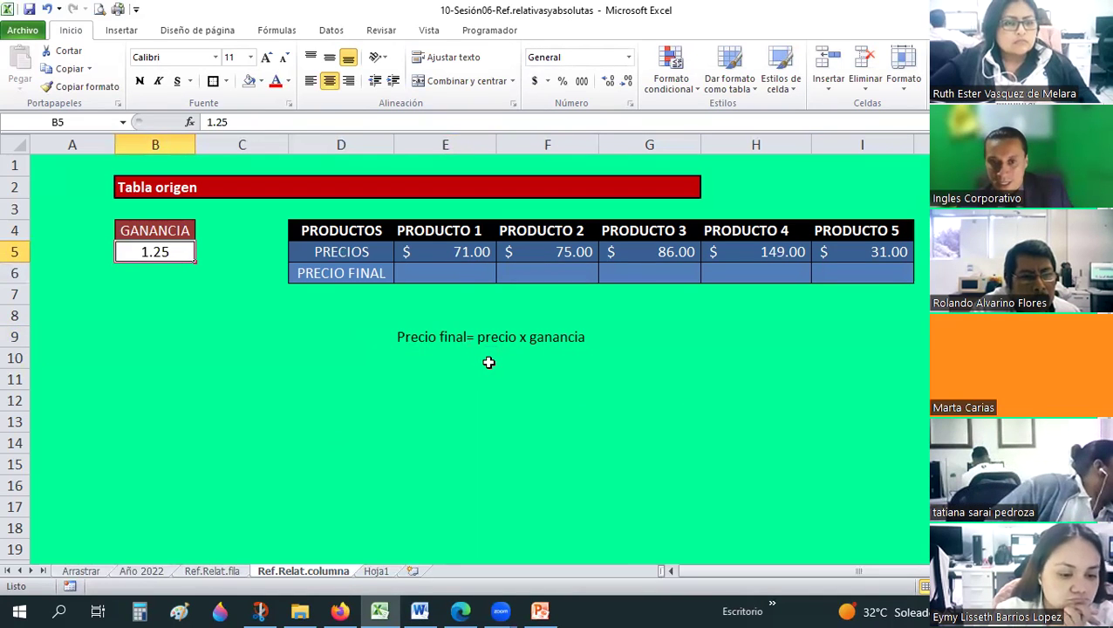
Step: Match the prices of PRODUCTO 1 and PRODUCTO 2 in turn with the single GANANCIA cell B5
left_click(460, 252)
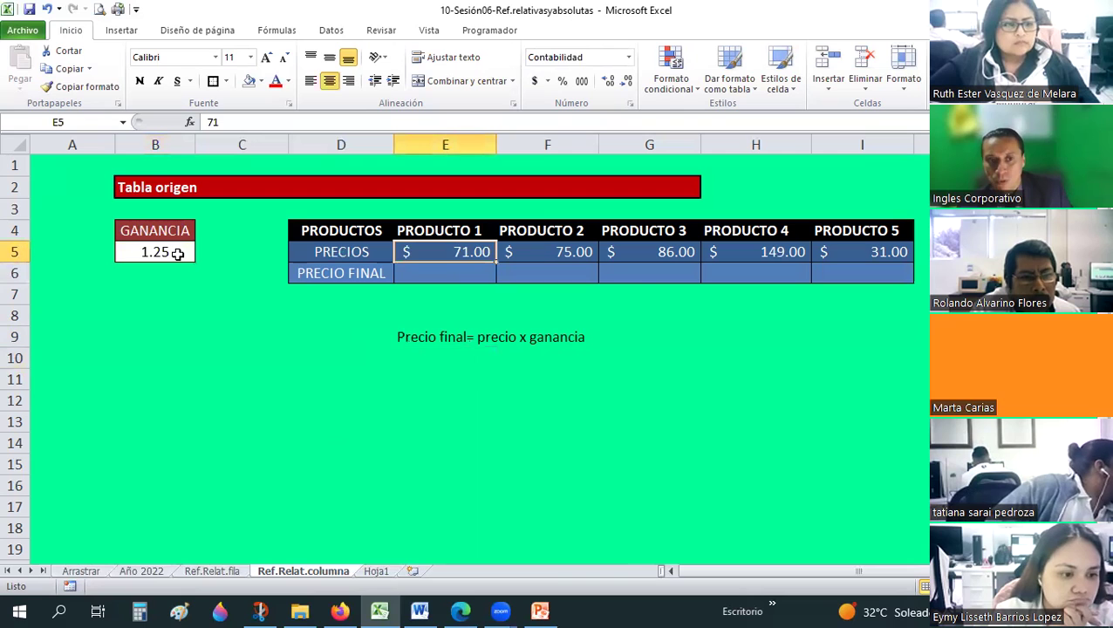
left_click(173, 254)
left_click(555, 247)
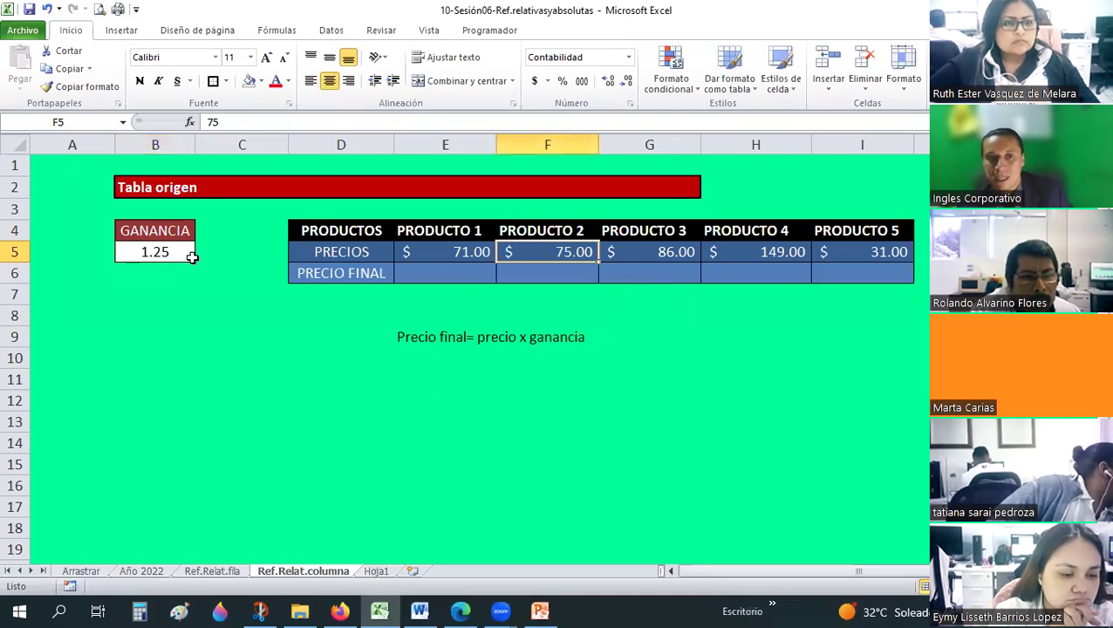
left_click(184, 254)
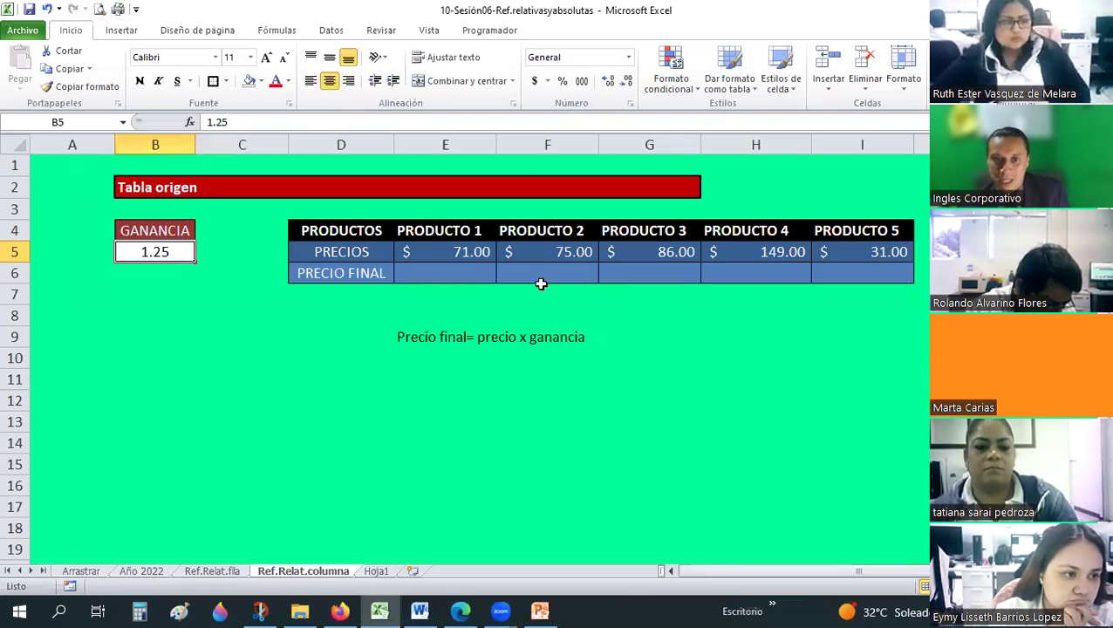
Step: Calculate PRODUCTO 1's PRECIO FINAL in E6 with =E5*$B$5 and fill the formula across to PRODUCTO 5 in I6
left_click(477, 267)
type("=")
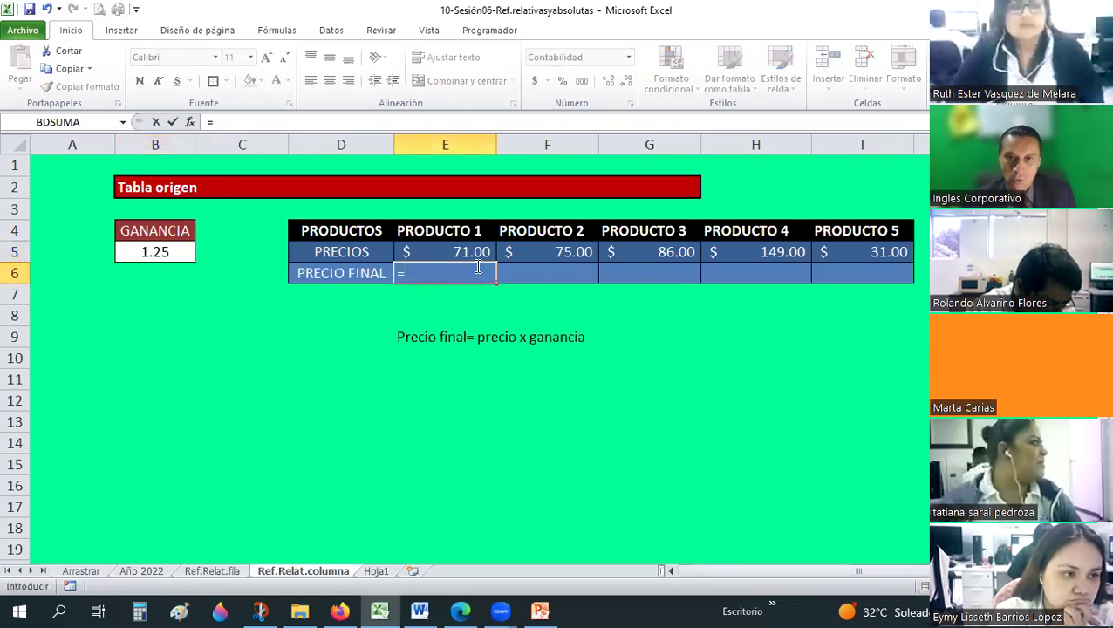
left_click(463, 251)
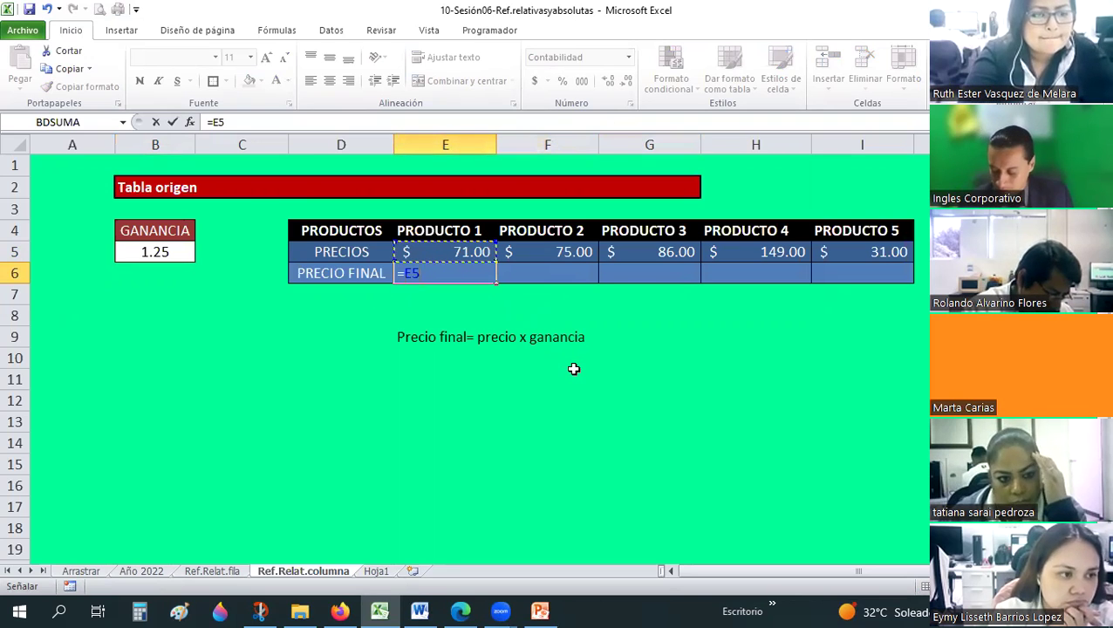
type("*")
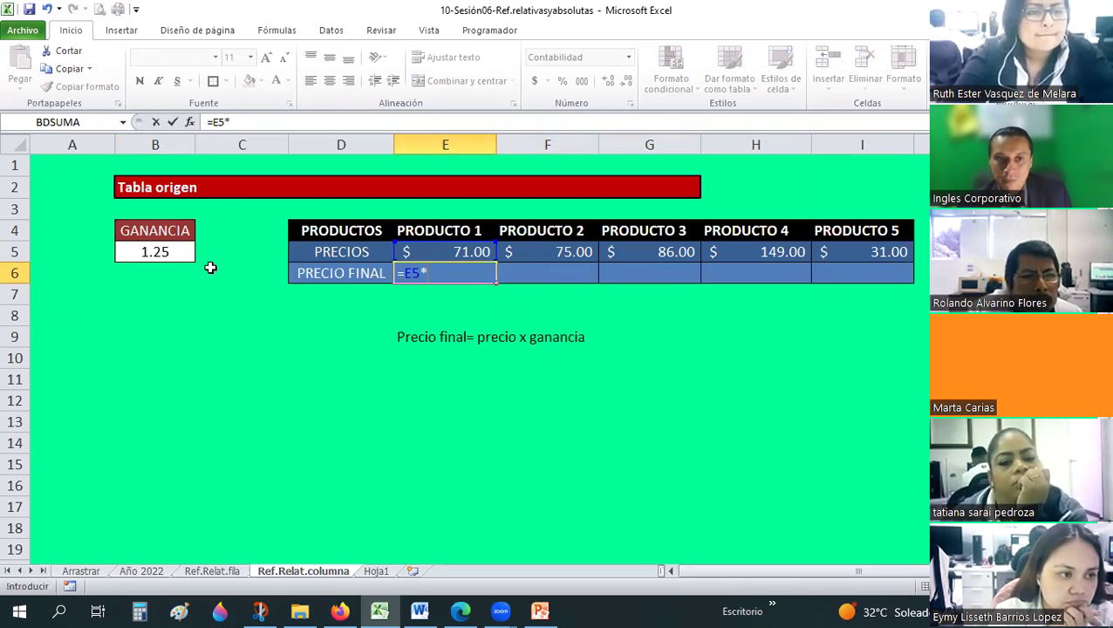
left_click(150, 250)
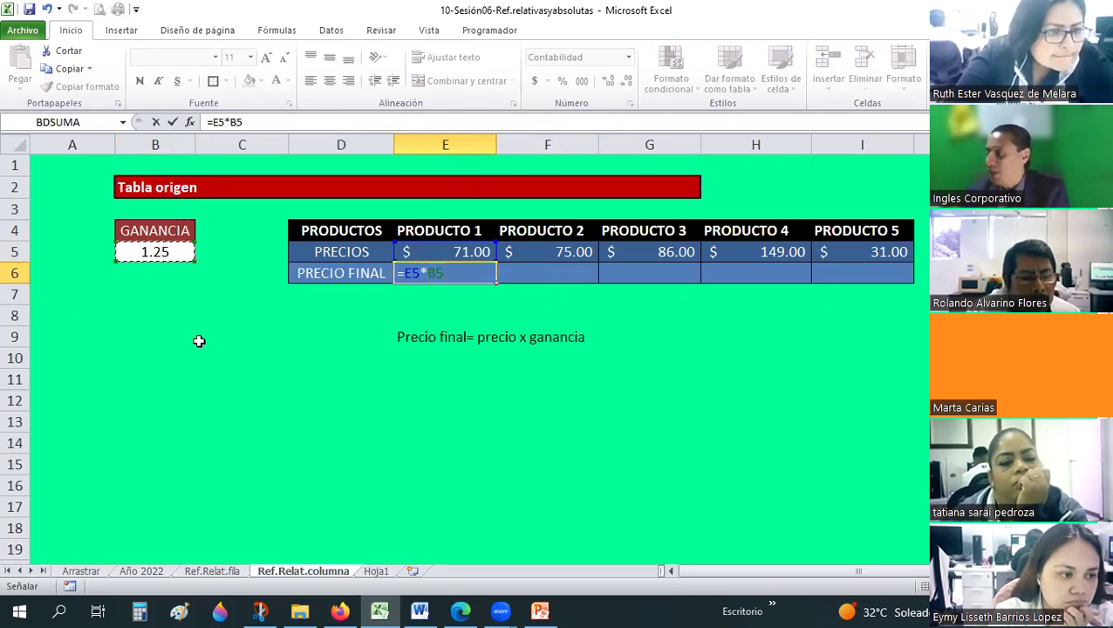
key("F4")
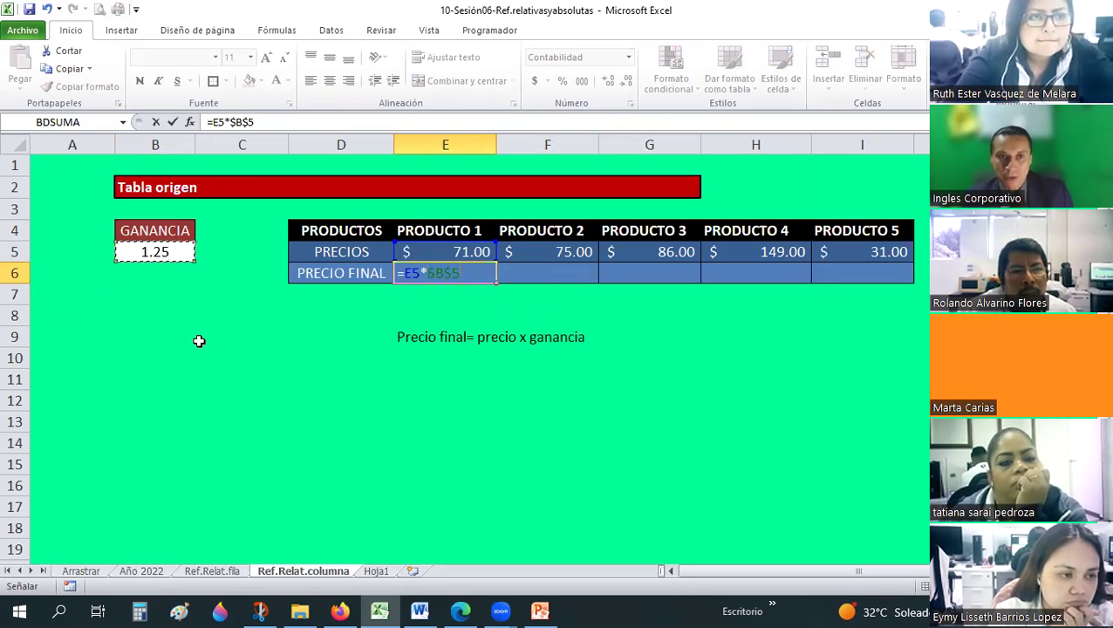
key("Return")
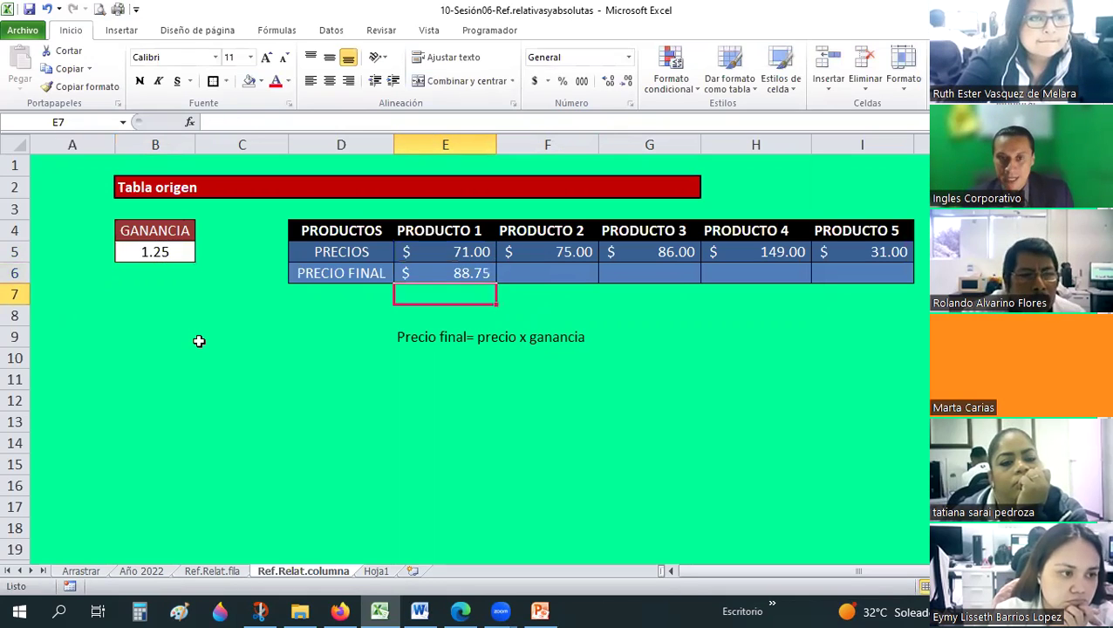
left_click(460, 272)
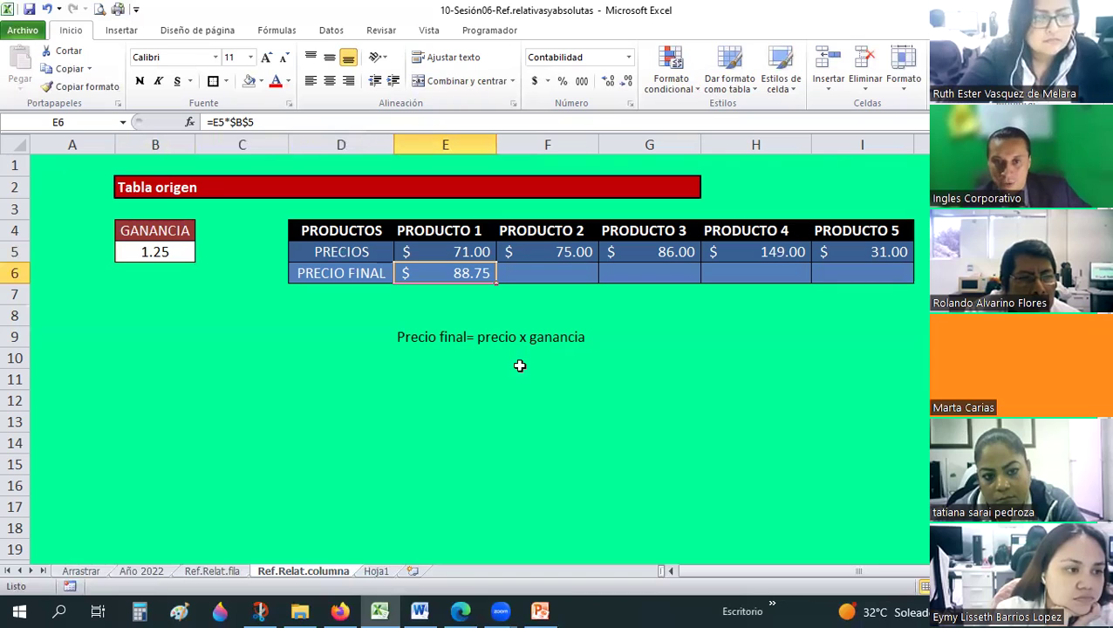
left_click_drag(497, 286, 857, 311)
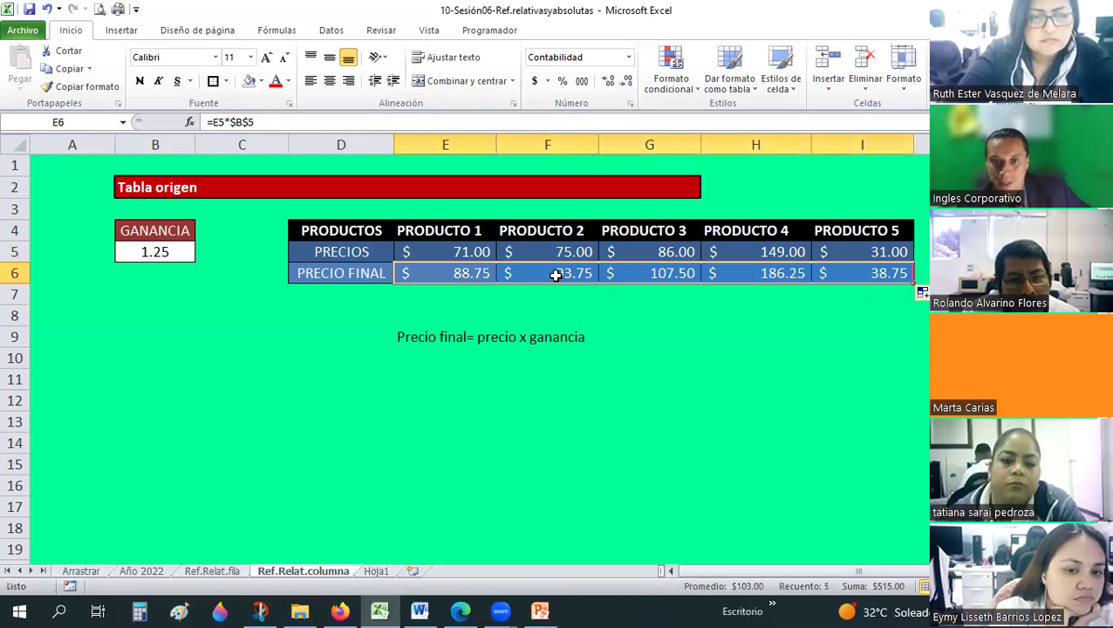
Step: Compare the references in the PRECIO FINAL formulas of PRODUCTO 1 in E6 and PRODUCTO 2 in F6
left_click(432, 279)
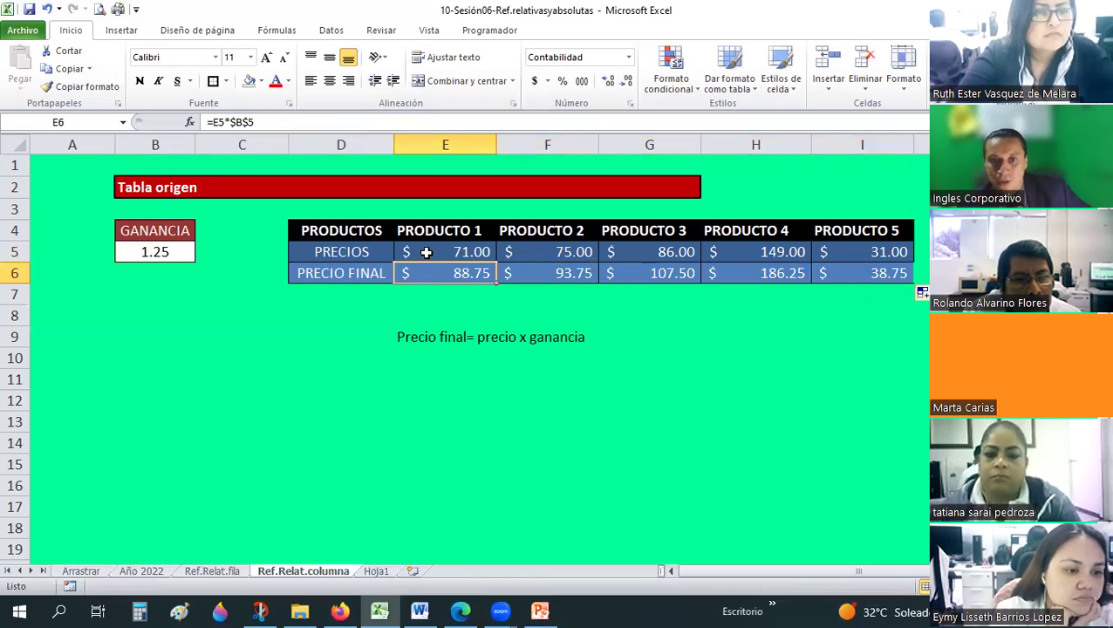
key("F2")
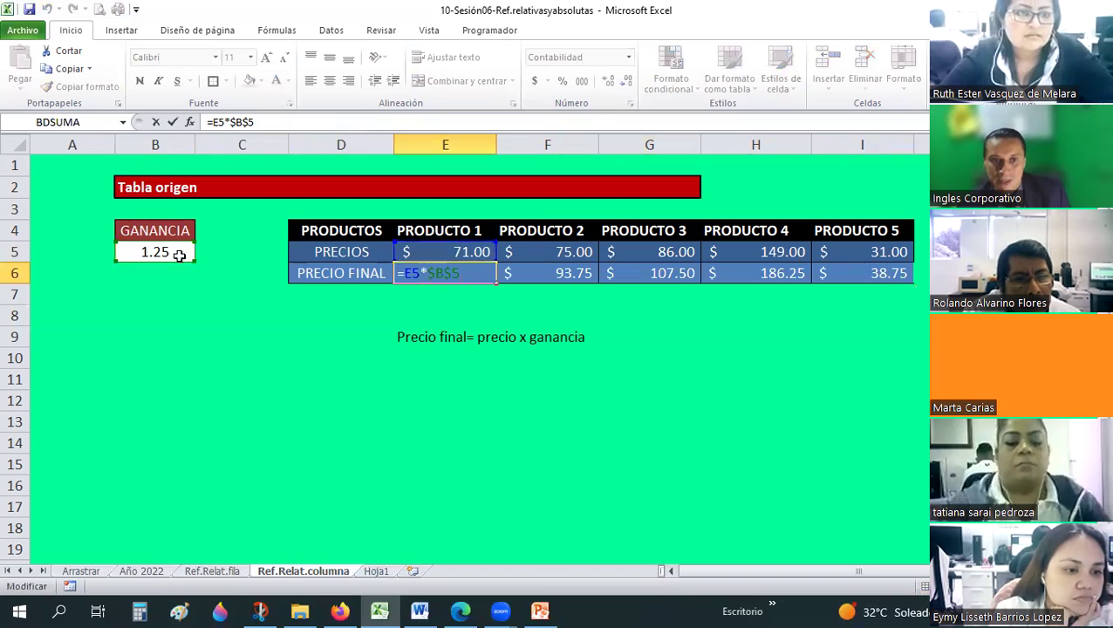
left_click(547, 273)
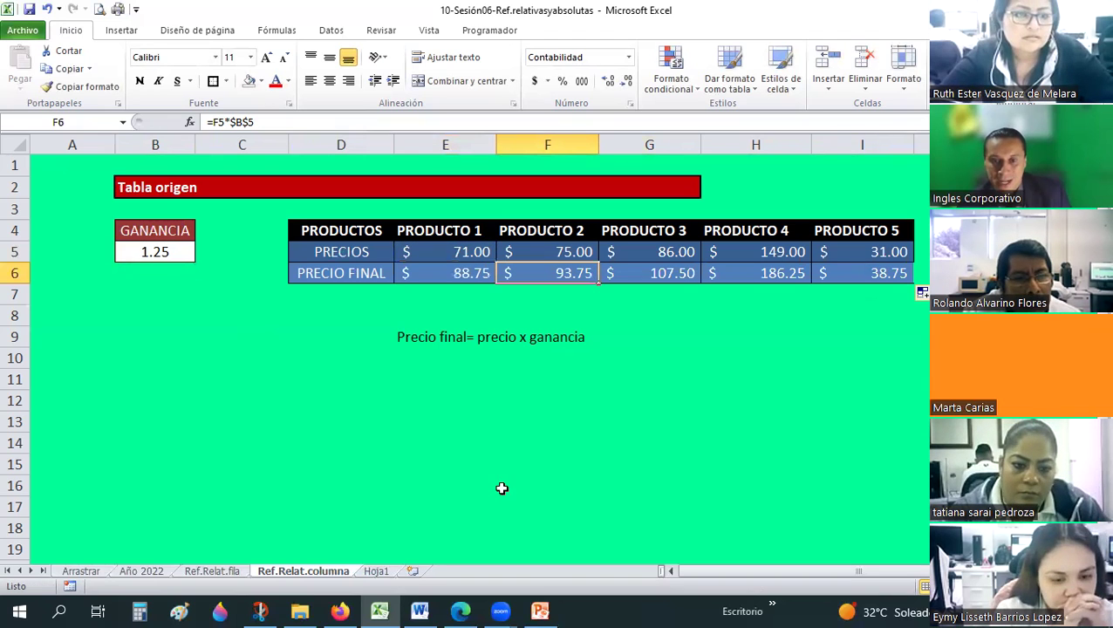
key("F2")
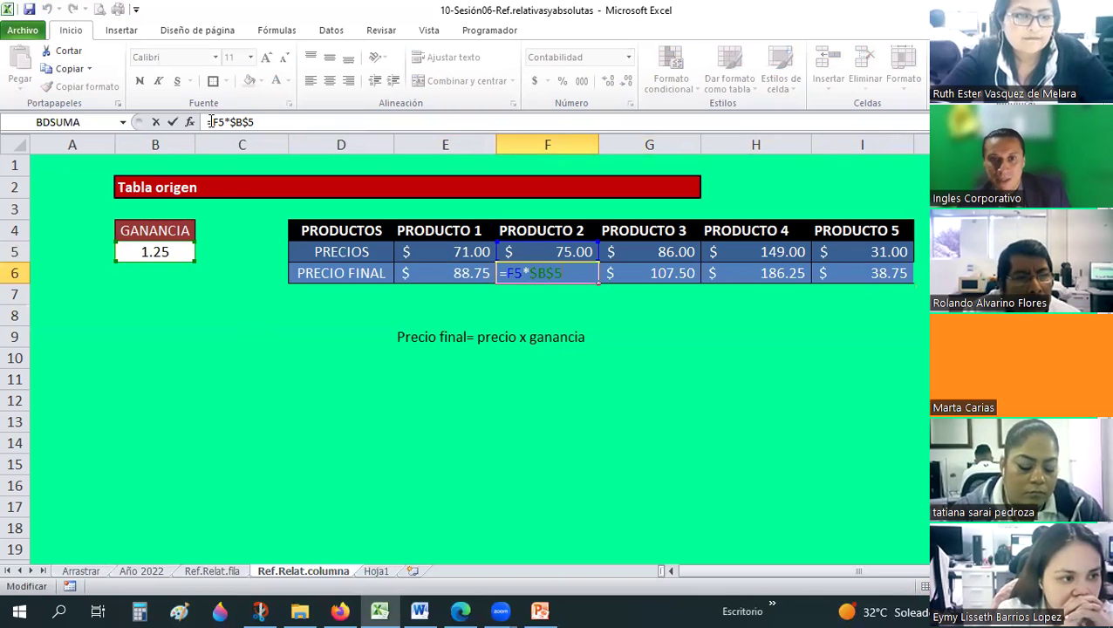
key("ctrl+Return")
left_click(455, 276)
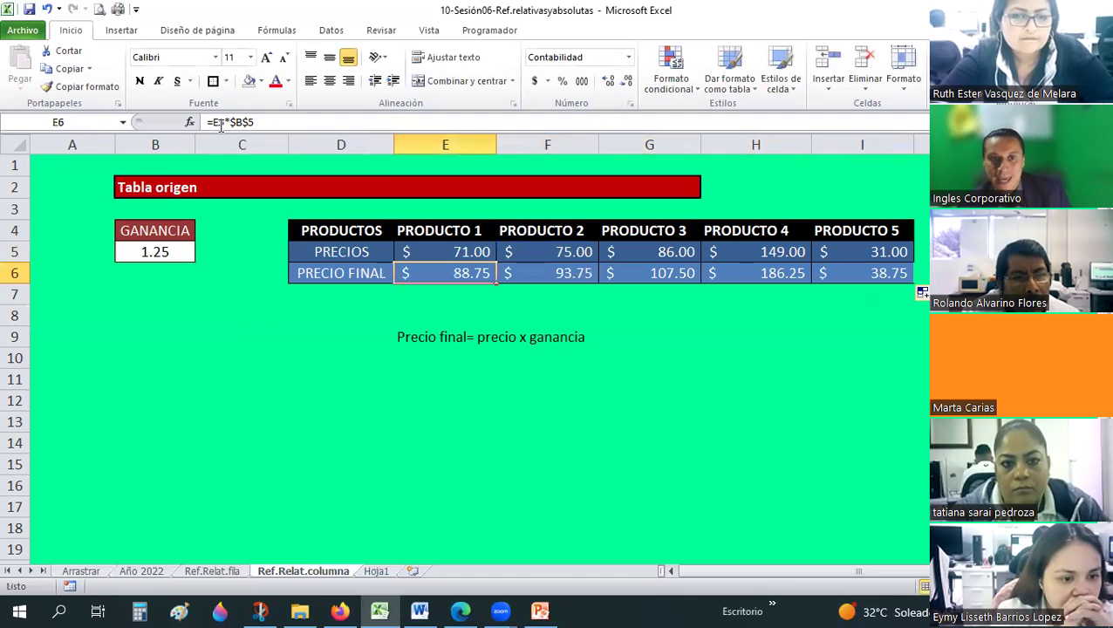
left_click(577, 280)
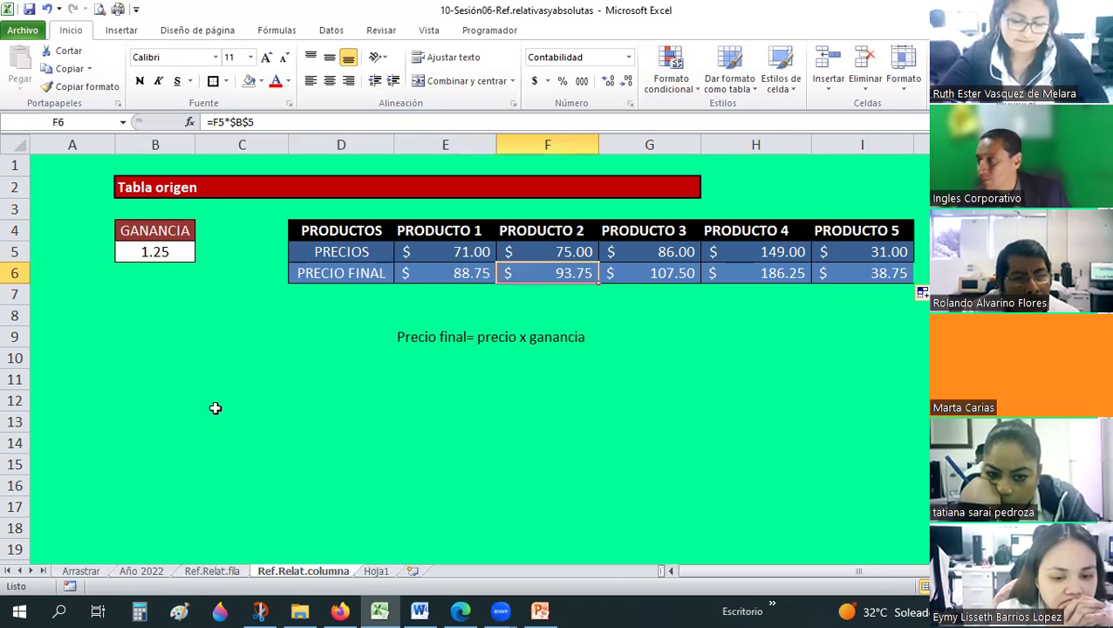
Step: Enter =E5*B$5 in E7 below PRODUCTO 1's final price, fixing only the row of the GANANCIA reference
left_click(452, 300)
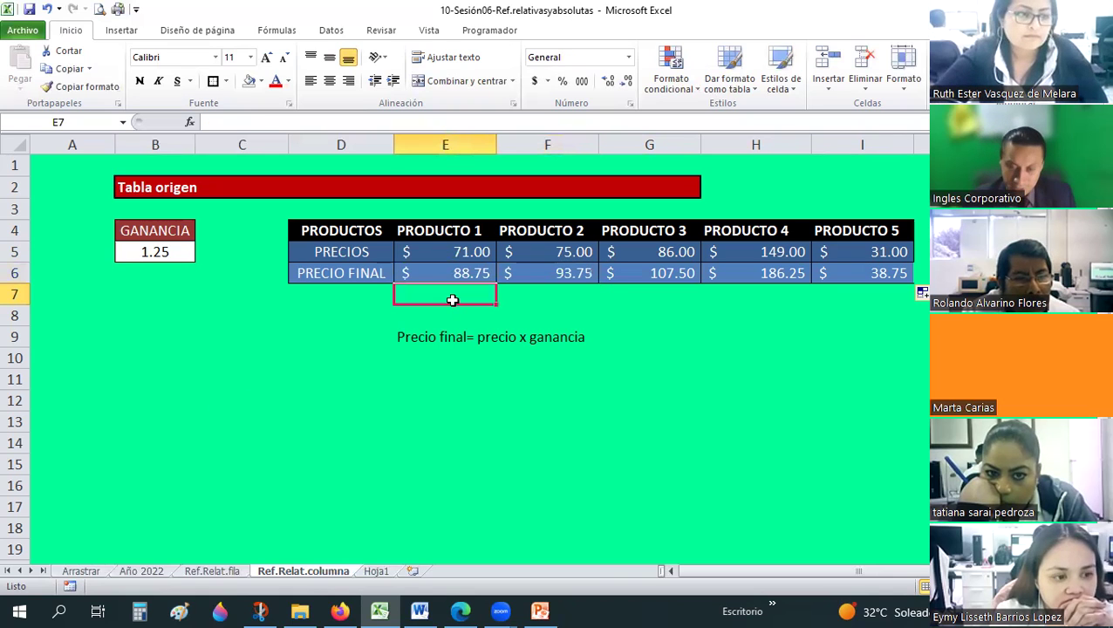
type("=")
left_click(466, 255)
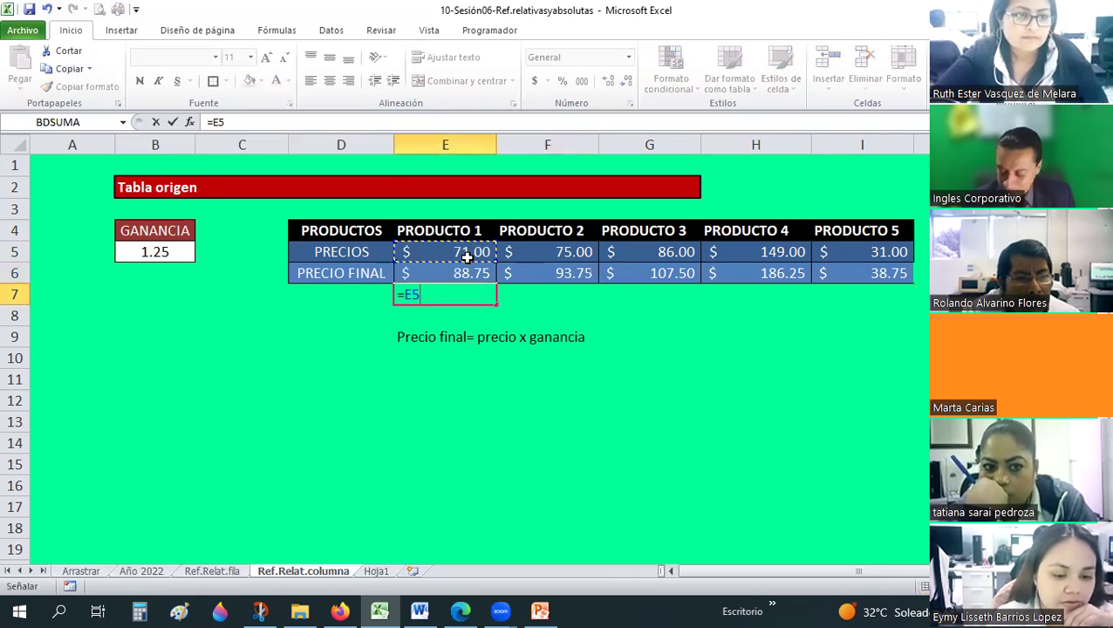
type("*")
left_click(154, 253)
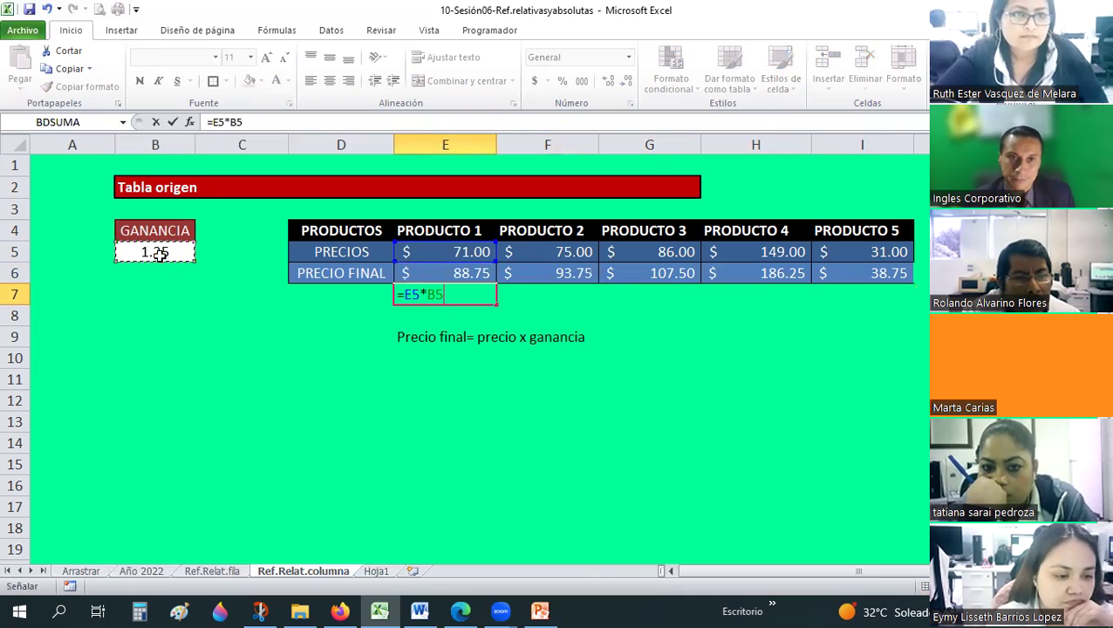
left_click(241, 121)
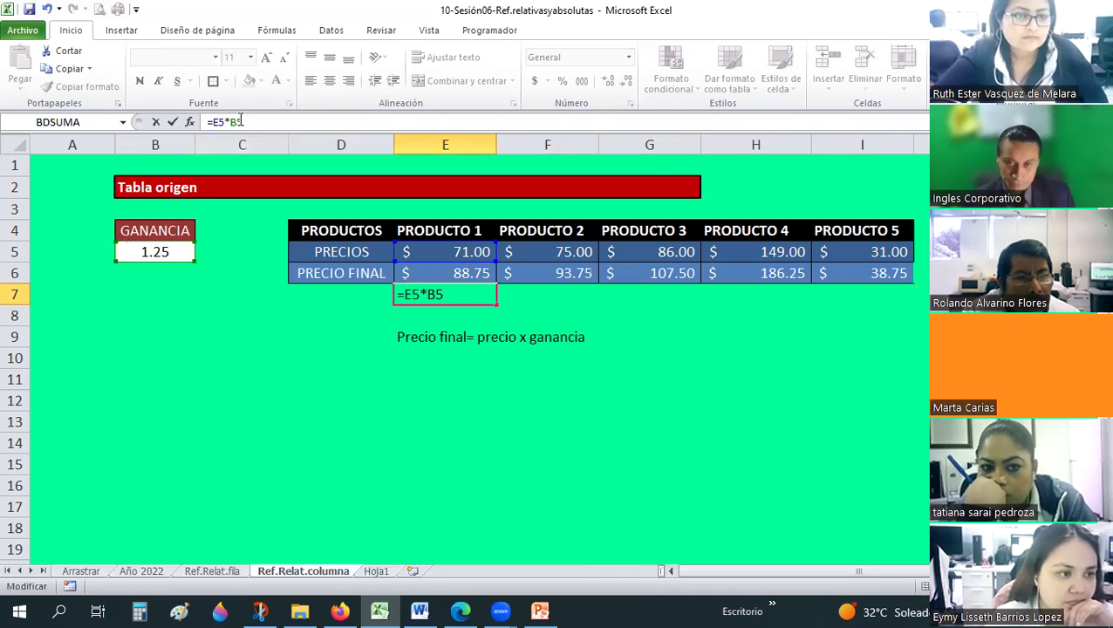
type("$")
key("Return")
left_click(482, 301)
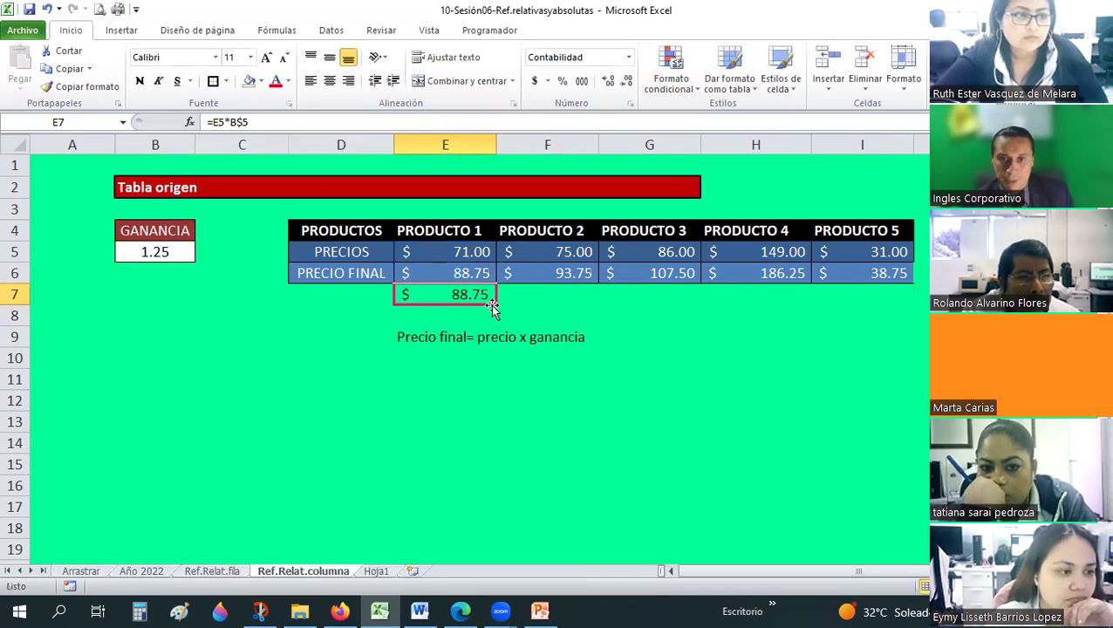
Step: Fill the row-only formula from E7 across to I7 and inspect the references in F7 below PRODUCTO 2
left_click_drag(497, 304, 873, 301)
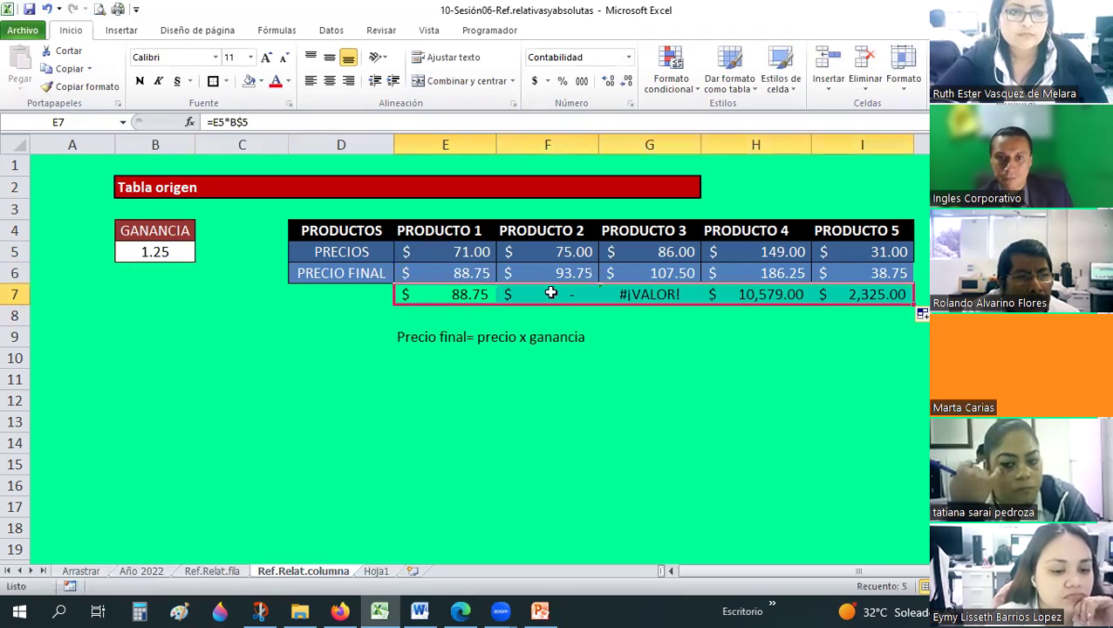
left_click(550, 293)
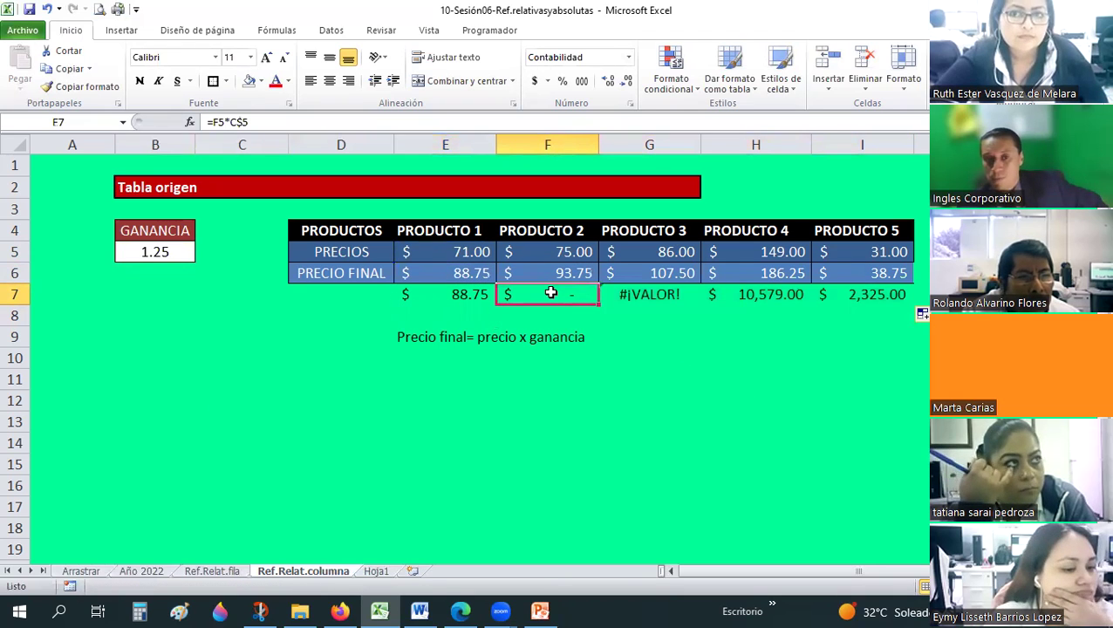
double_click(551, 293)
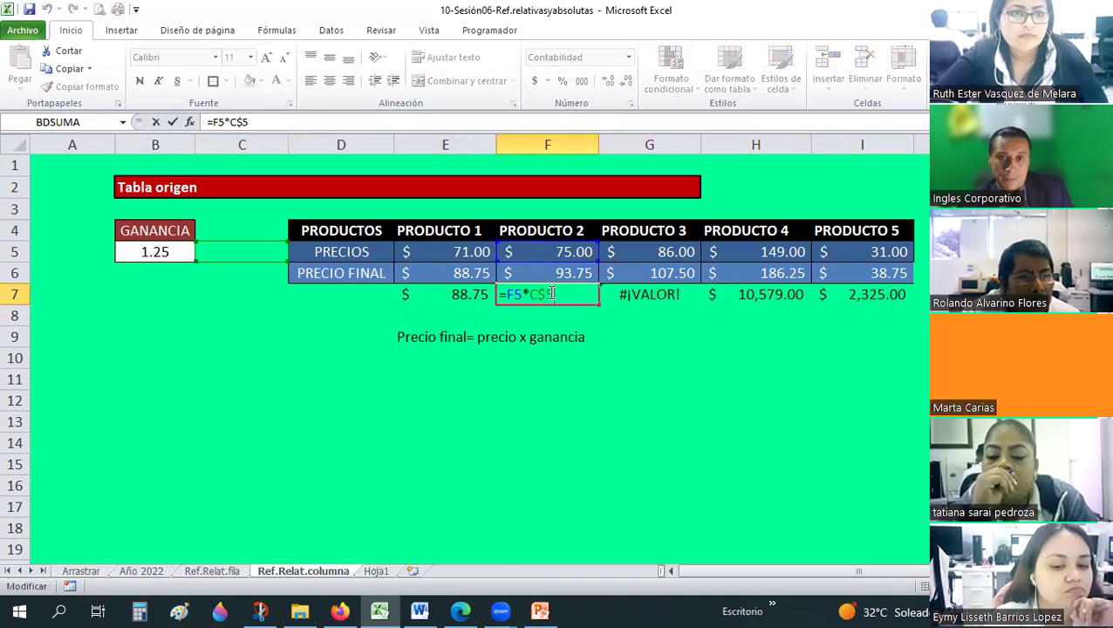
Step: Clear the trial formulas in E7:I7 below the PRECIO FINAL row
left_click(471, 293)
left_click_drag(457, 292, 882, 295)
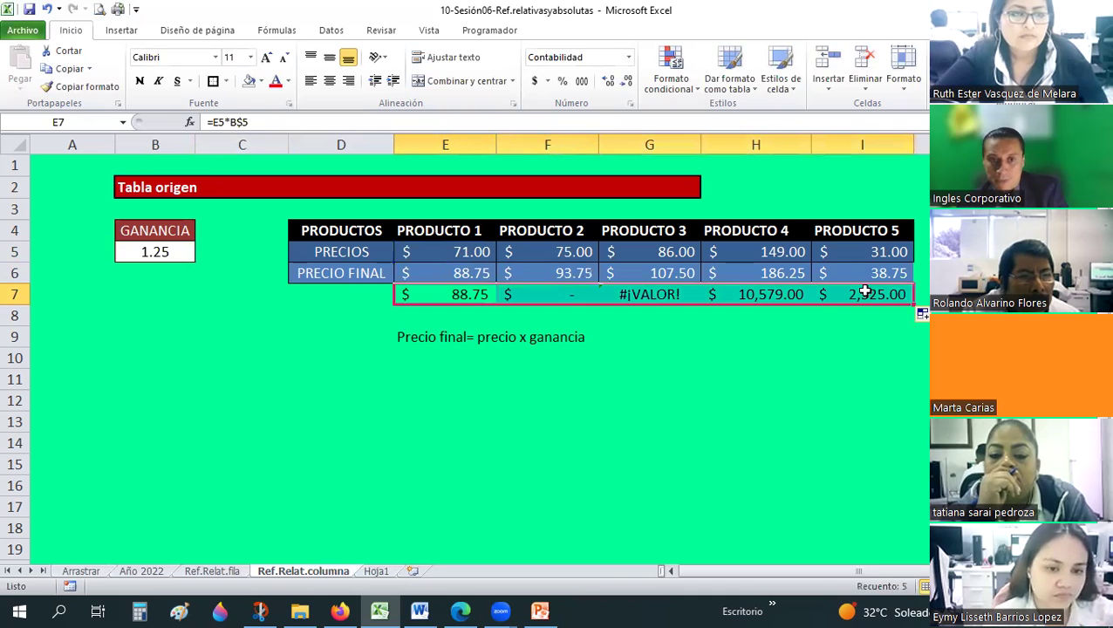
key("Delete")
left_click(652, 360)
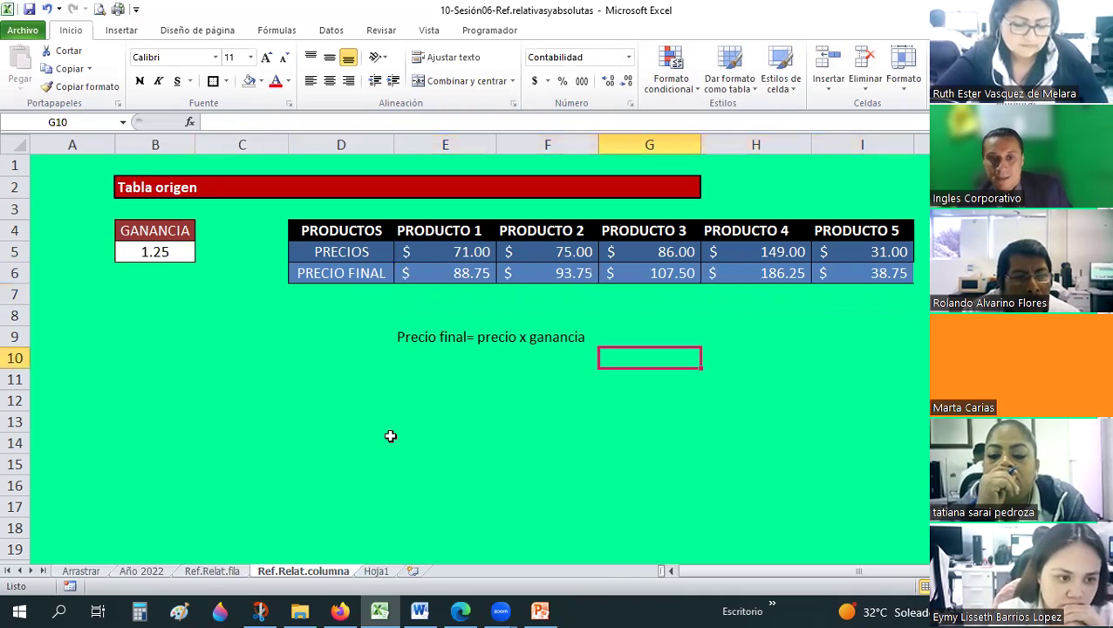
Step: Review the exercise tables on the Arrastrar, Año 2022, Ref.Relat.fila and Ref.Relat.columna sheets
left_click(78, 574)
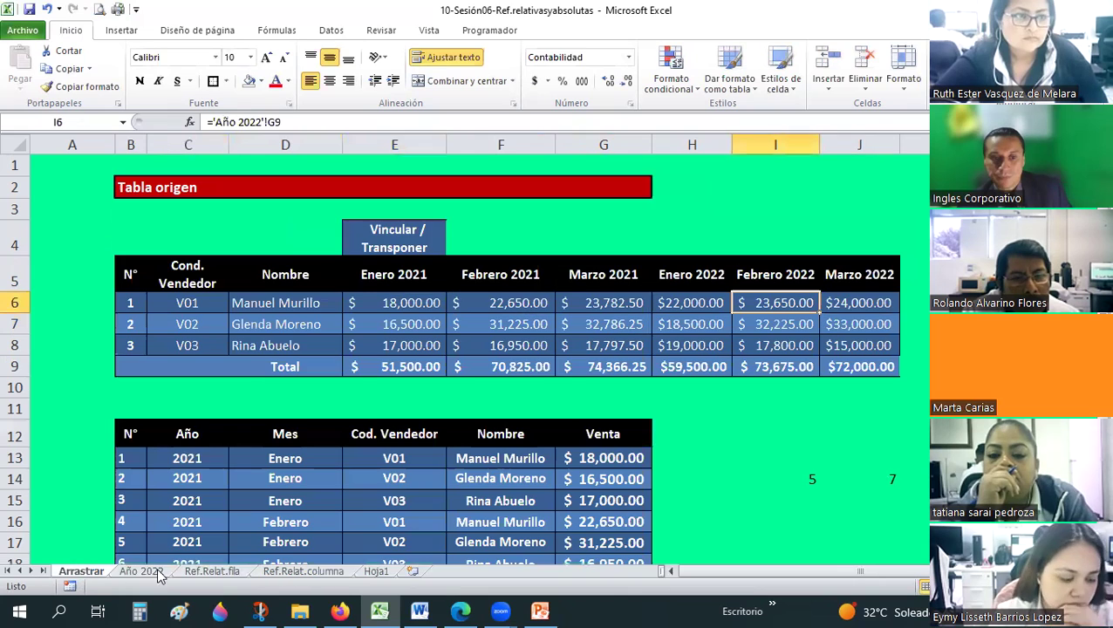
left_click(212, 572)
left_click(305, 572)
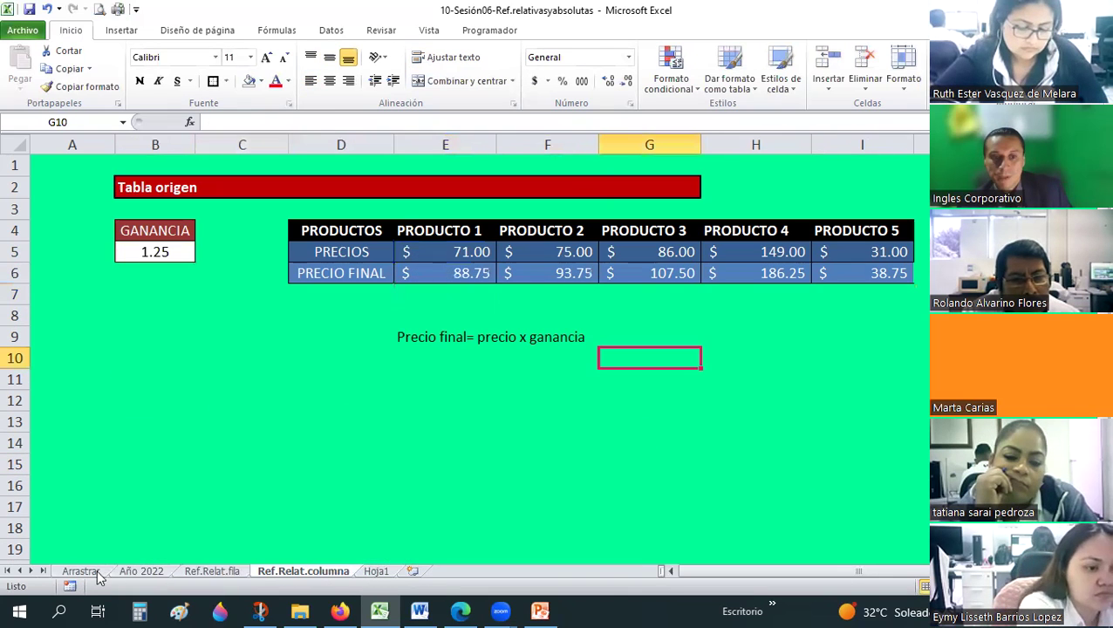
left_click(80, 572)
scroll(591, 279, "down", 1)
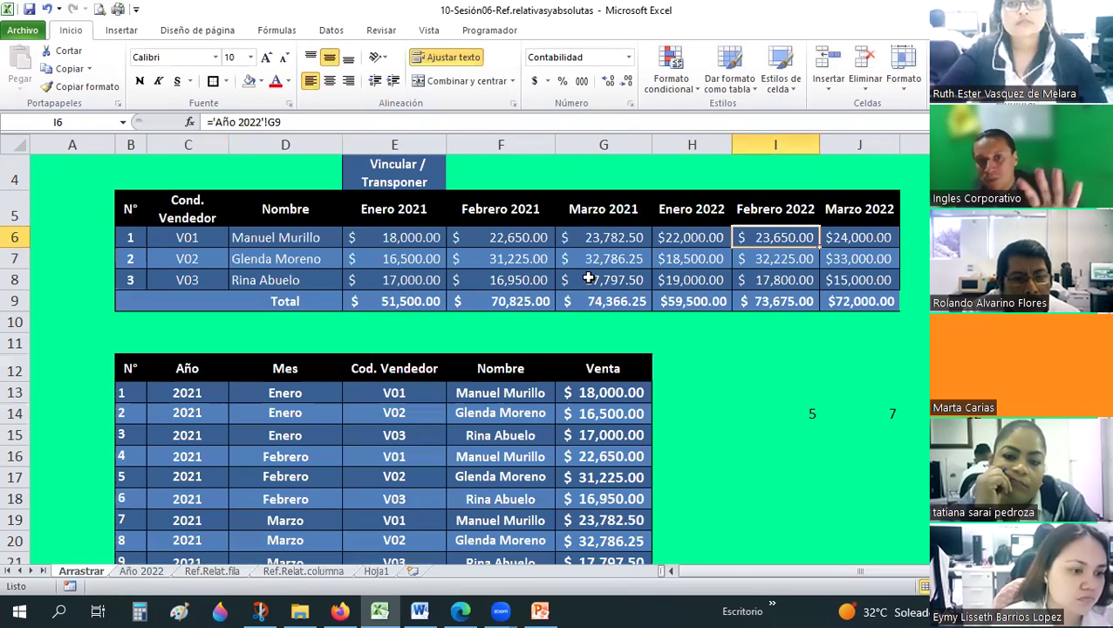
scroll(591, 279, "up", 1)
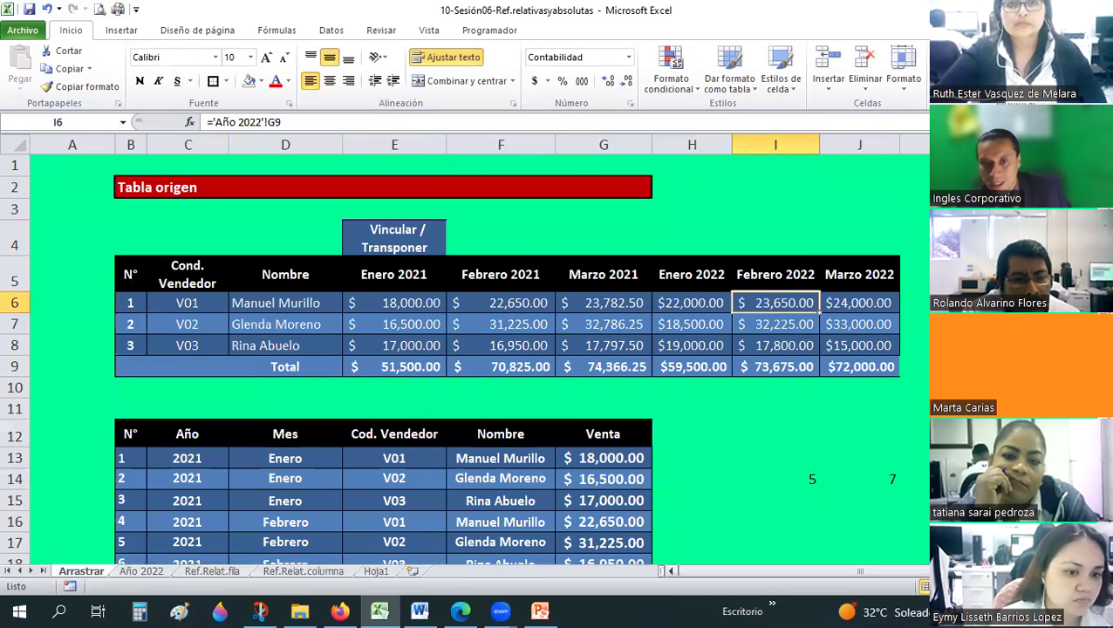
scroll(696, 504, "down", 2)
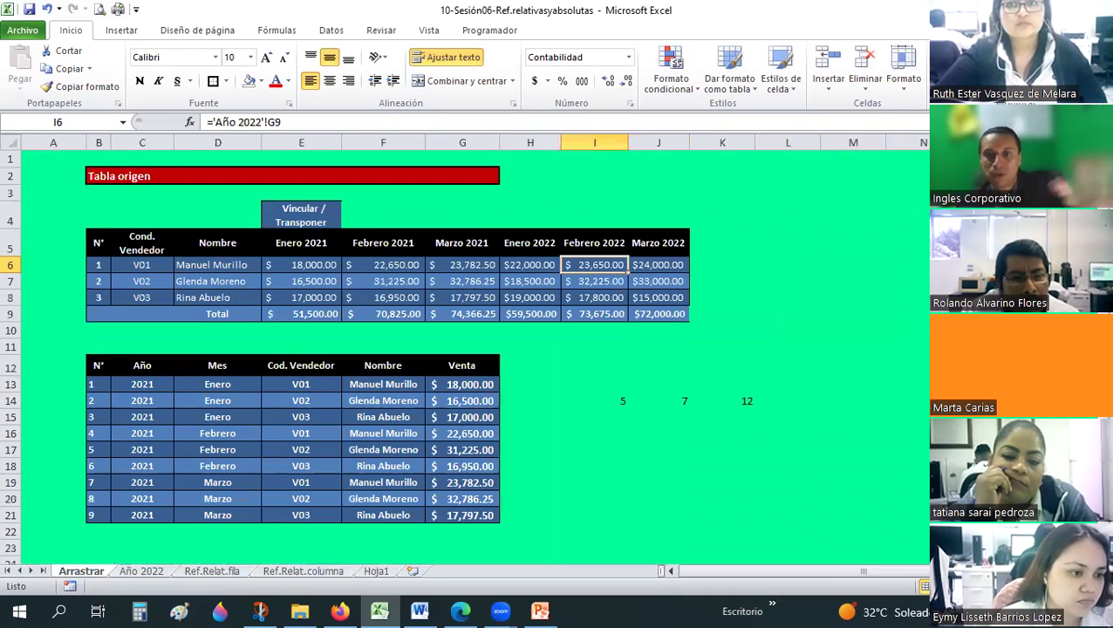
key("ctrl+Page_Down")
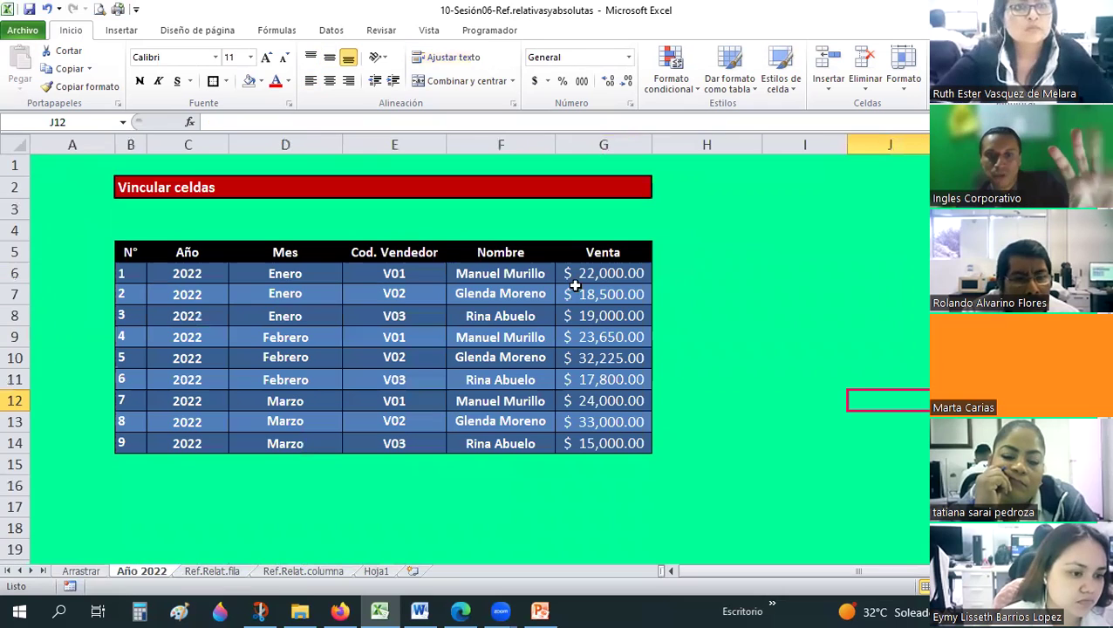
left_click(208, 571)
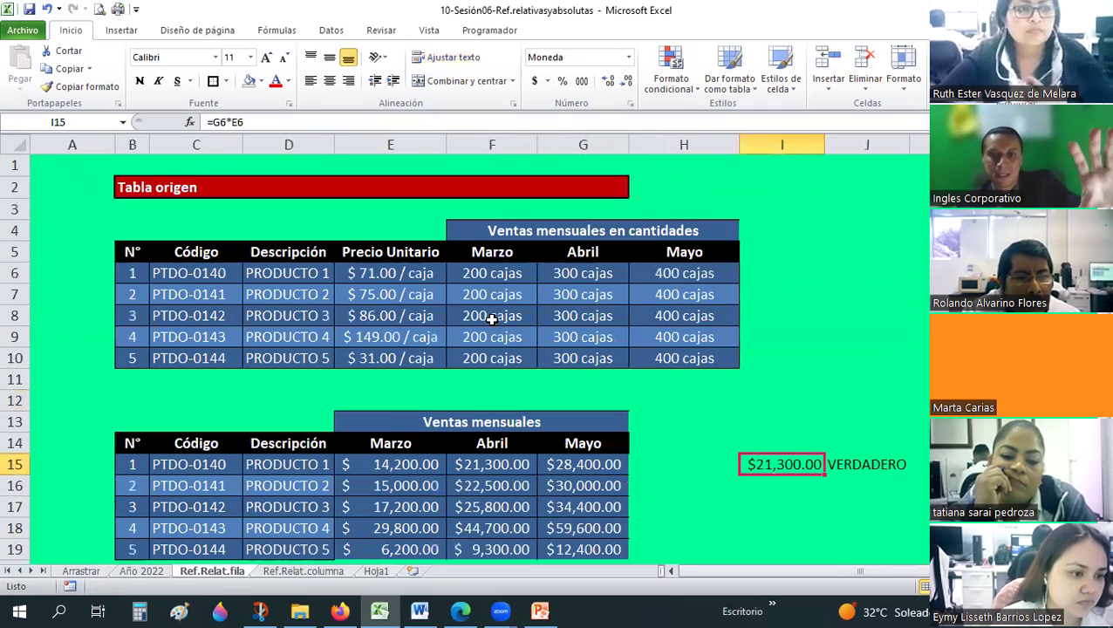
scroll(503, 312, "down", 1)
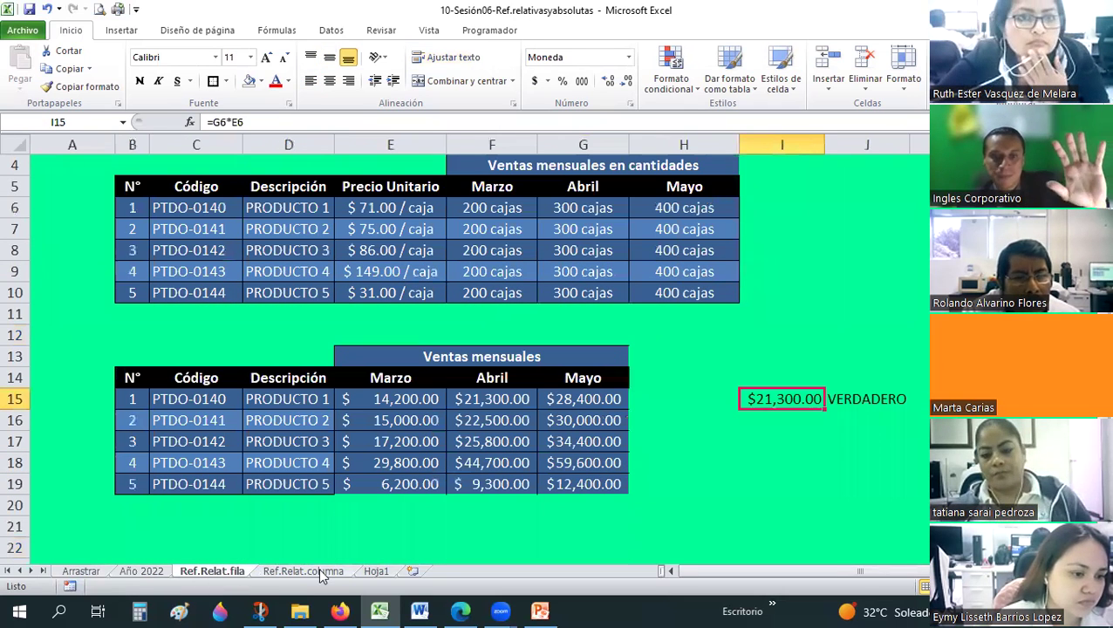
key("ctrl+Page_Down")
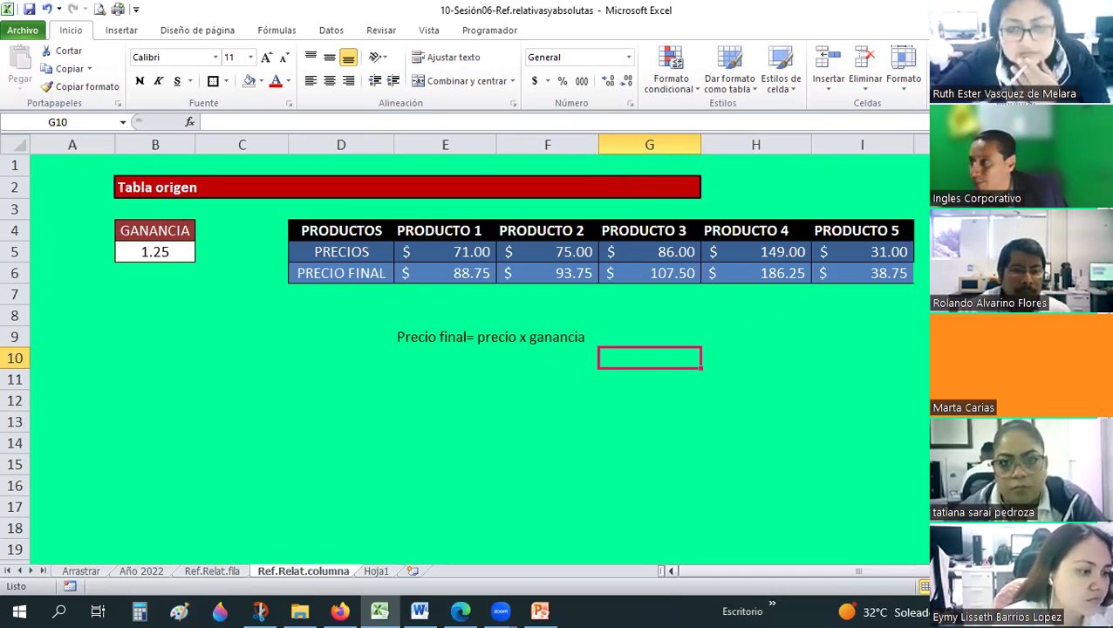
scroll(839, 388, "down", 1)
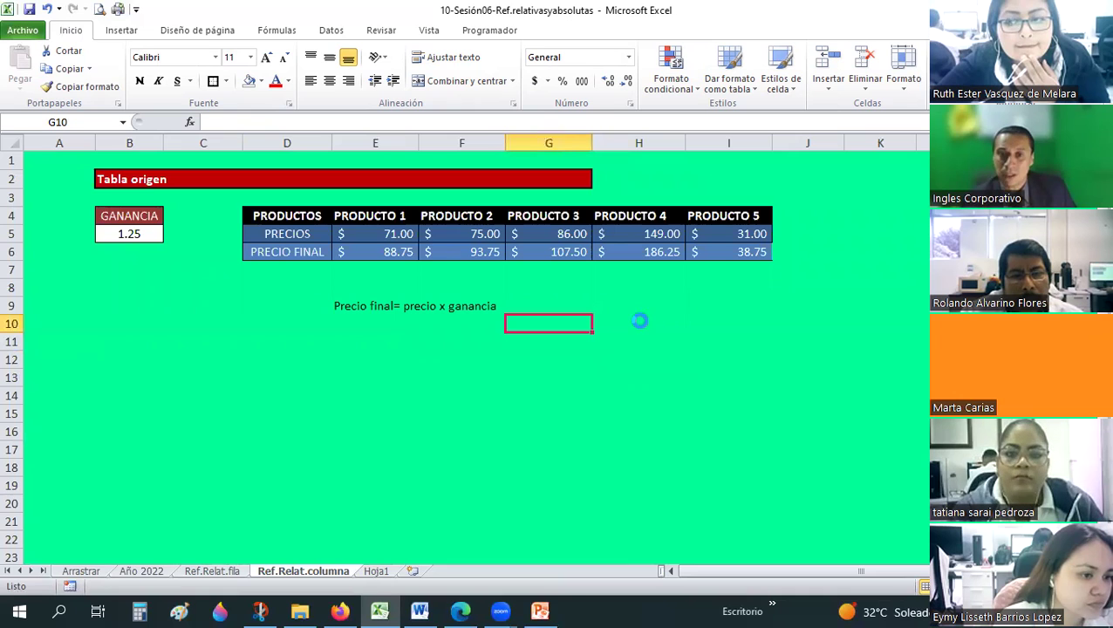
scroll(642, 320, "up", 5)
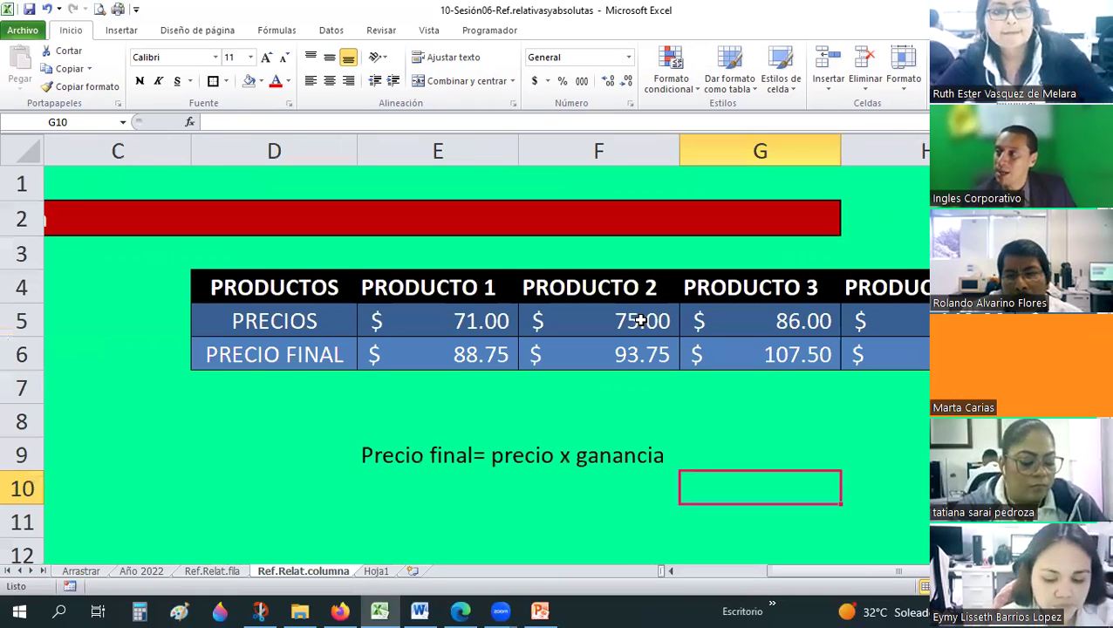
scroll(641, 320, "down", 5)
scroll(641, 320, "down", 1)
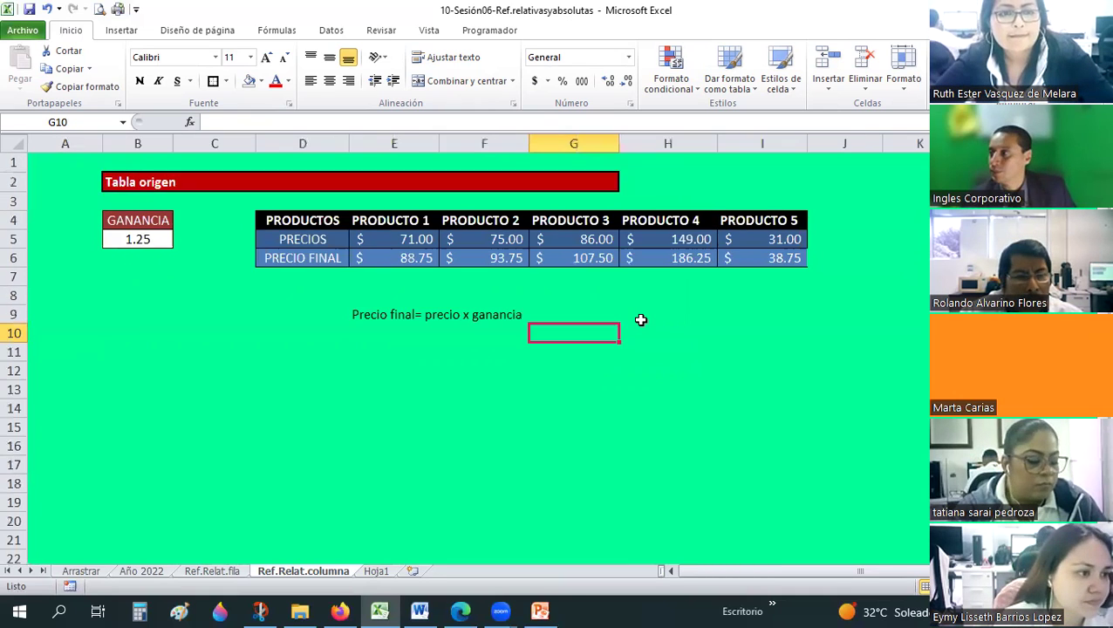
scroll(641, 320, "up", 1)
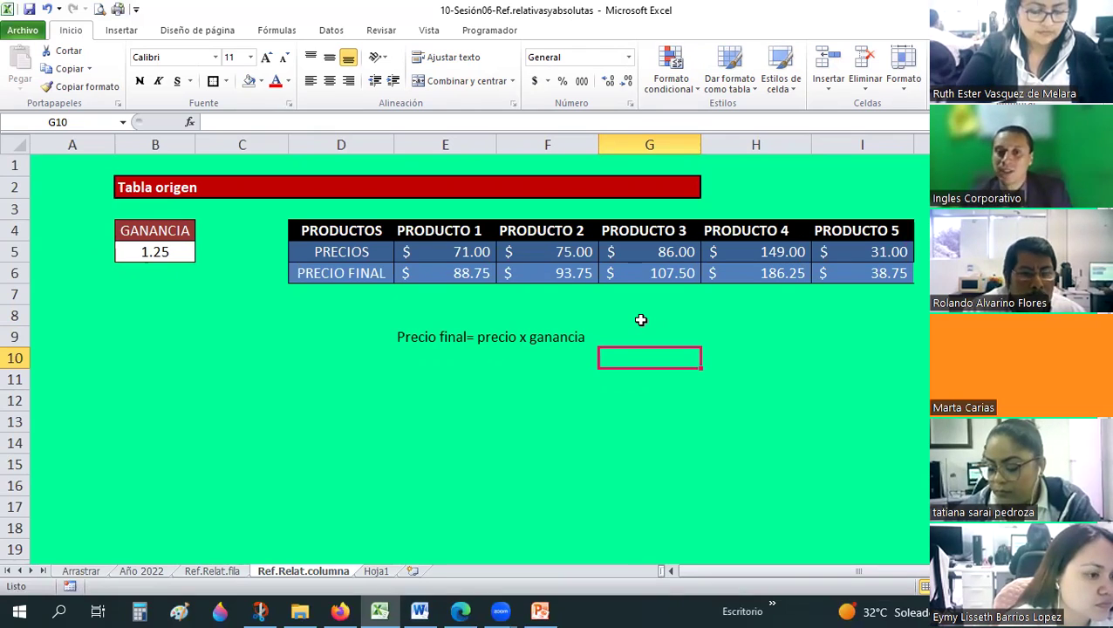
Step: Delete the note "Precio final= precio x ganancia" from E9 on the Ref.Relat.columna sheet
key("Up")
key("Left")
key("Left")
key("Left")
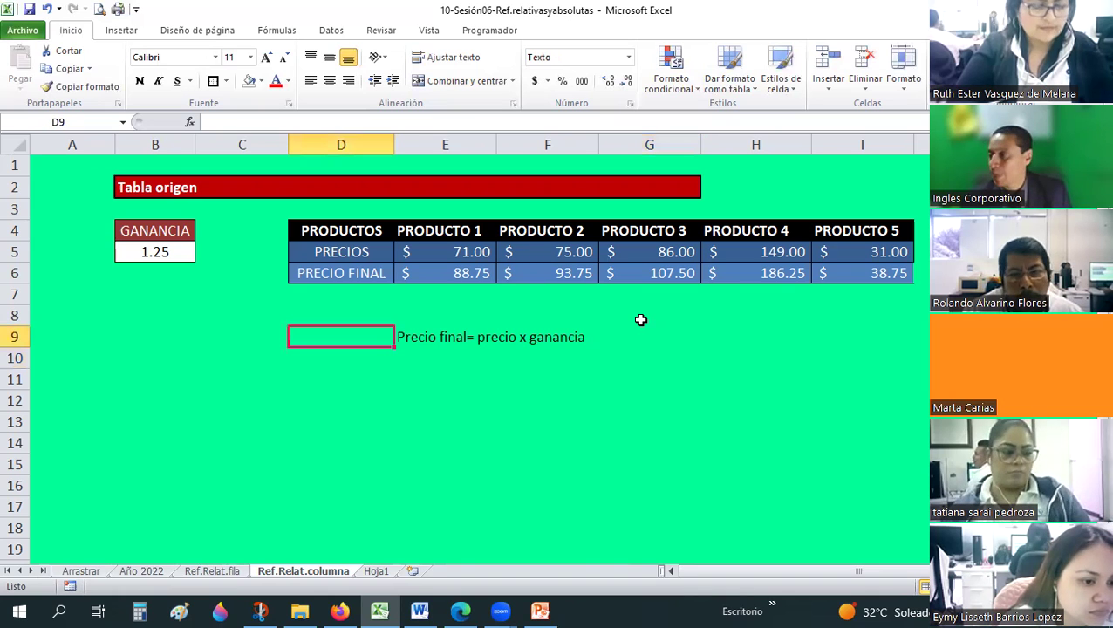
key("Right")
key("Delete")
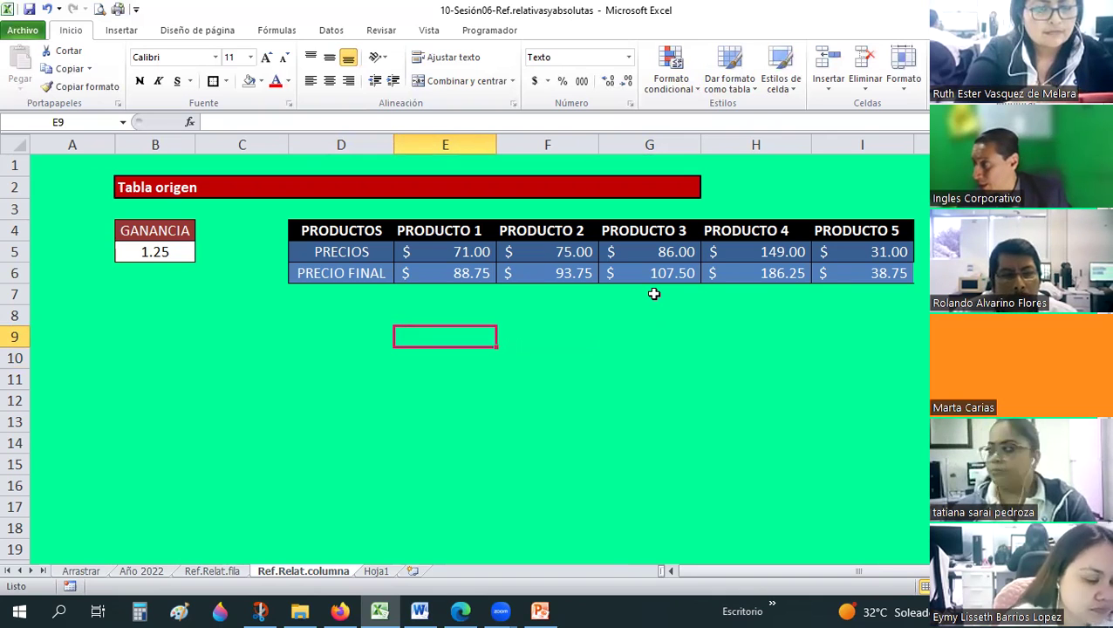
Step: Examine the formula for PRODUCTO 1's Marzo sales in E15 on the Ref.Relat.fila sheet
left_click(197, 576)
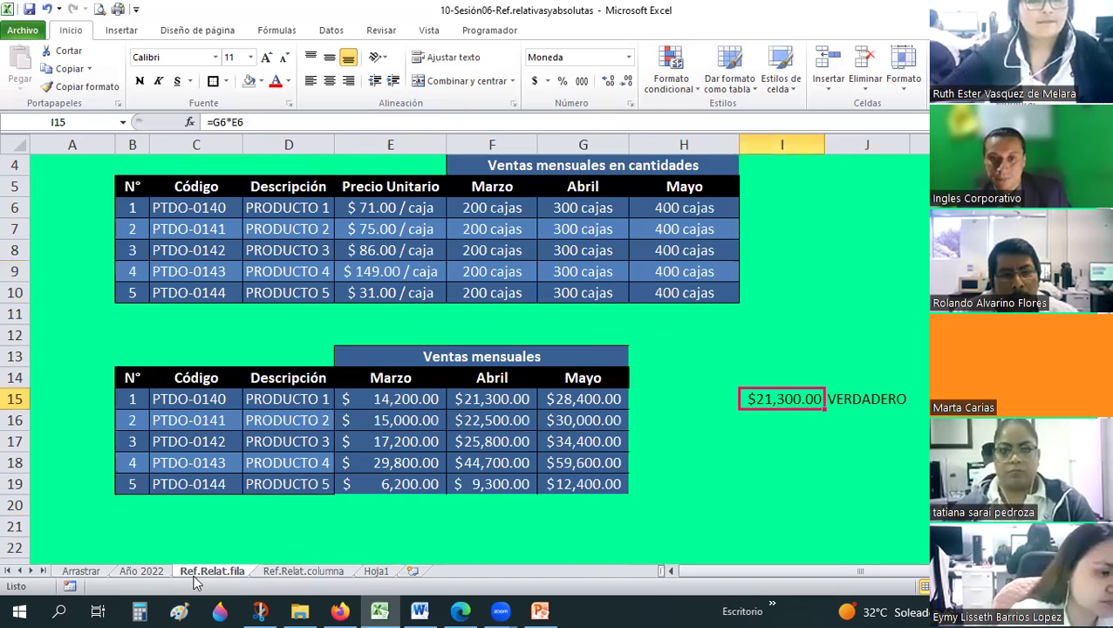
left_click(390, 403)
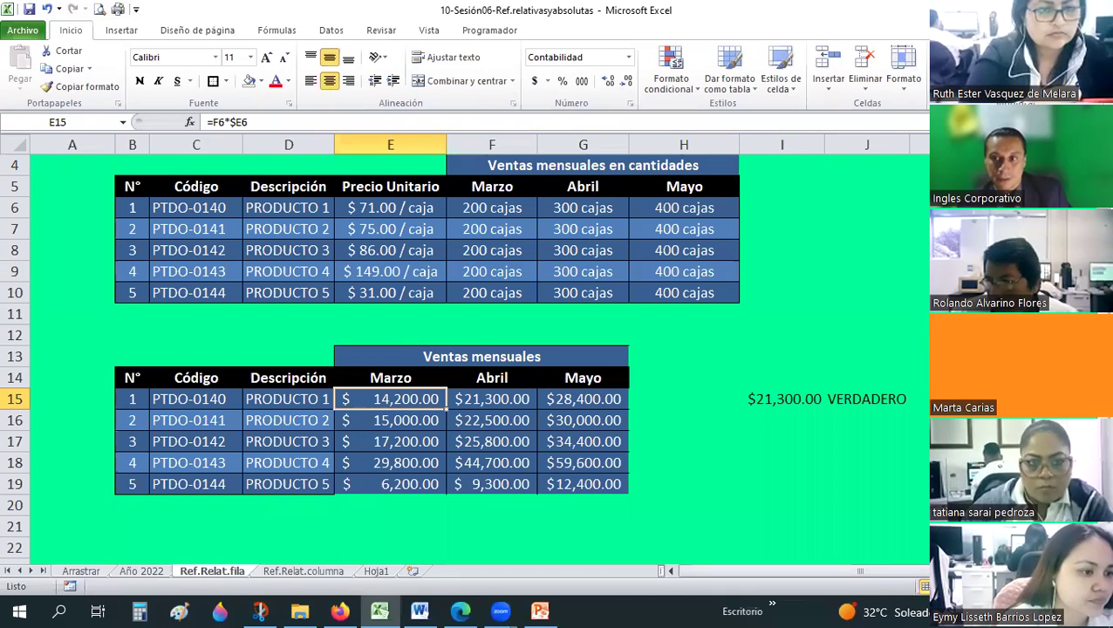
scroll(480, 348, "up", 1)
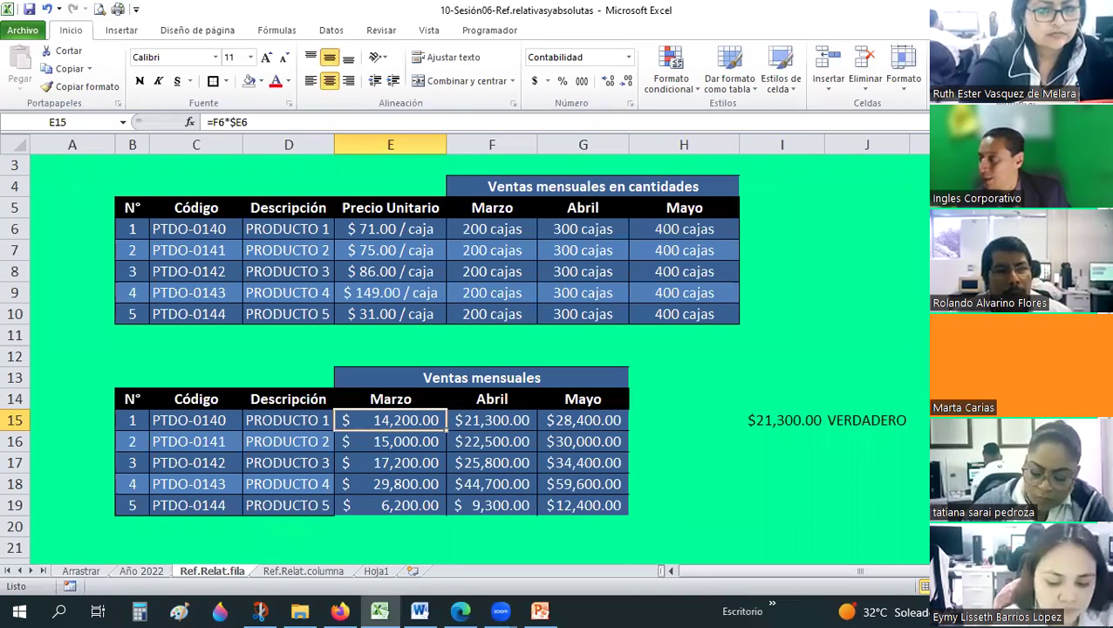
left_click(868, 392)
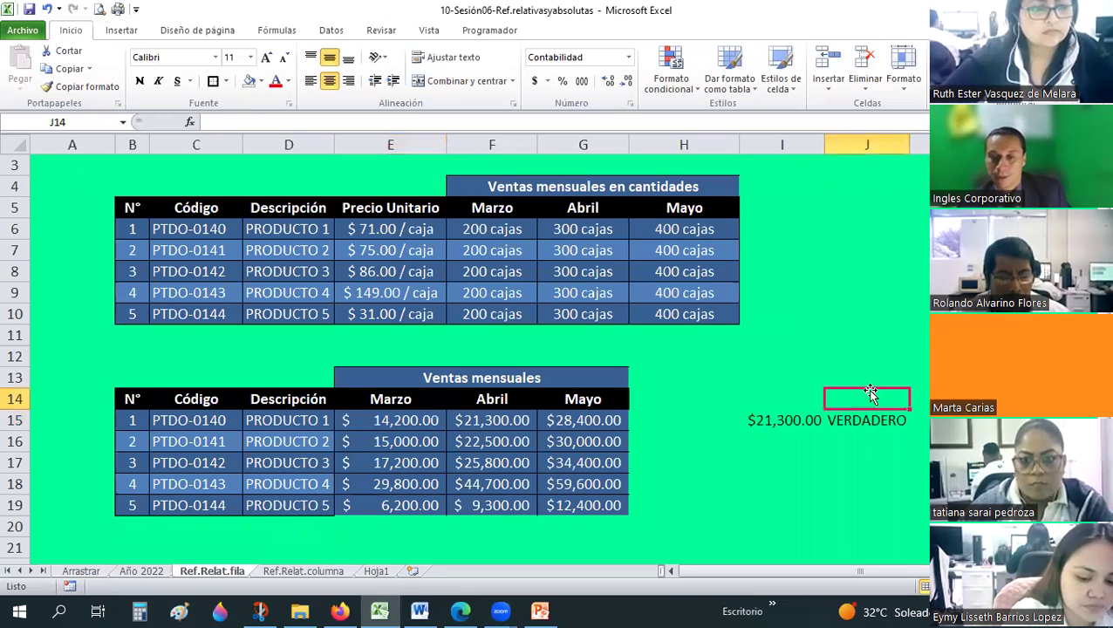